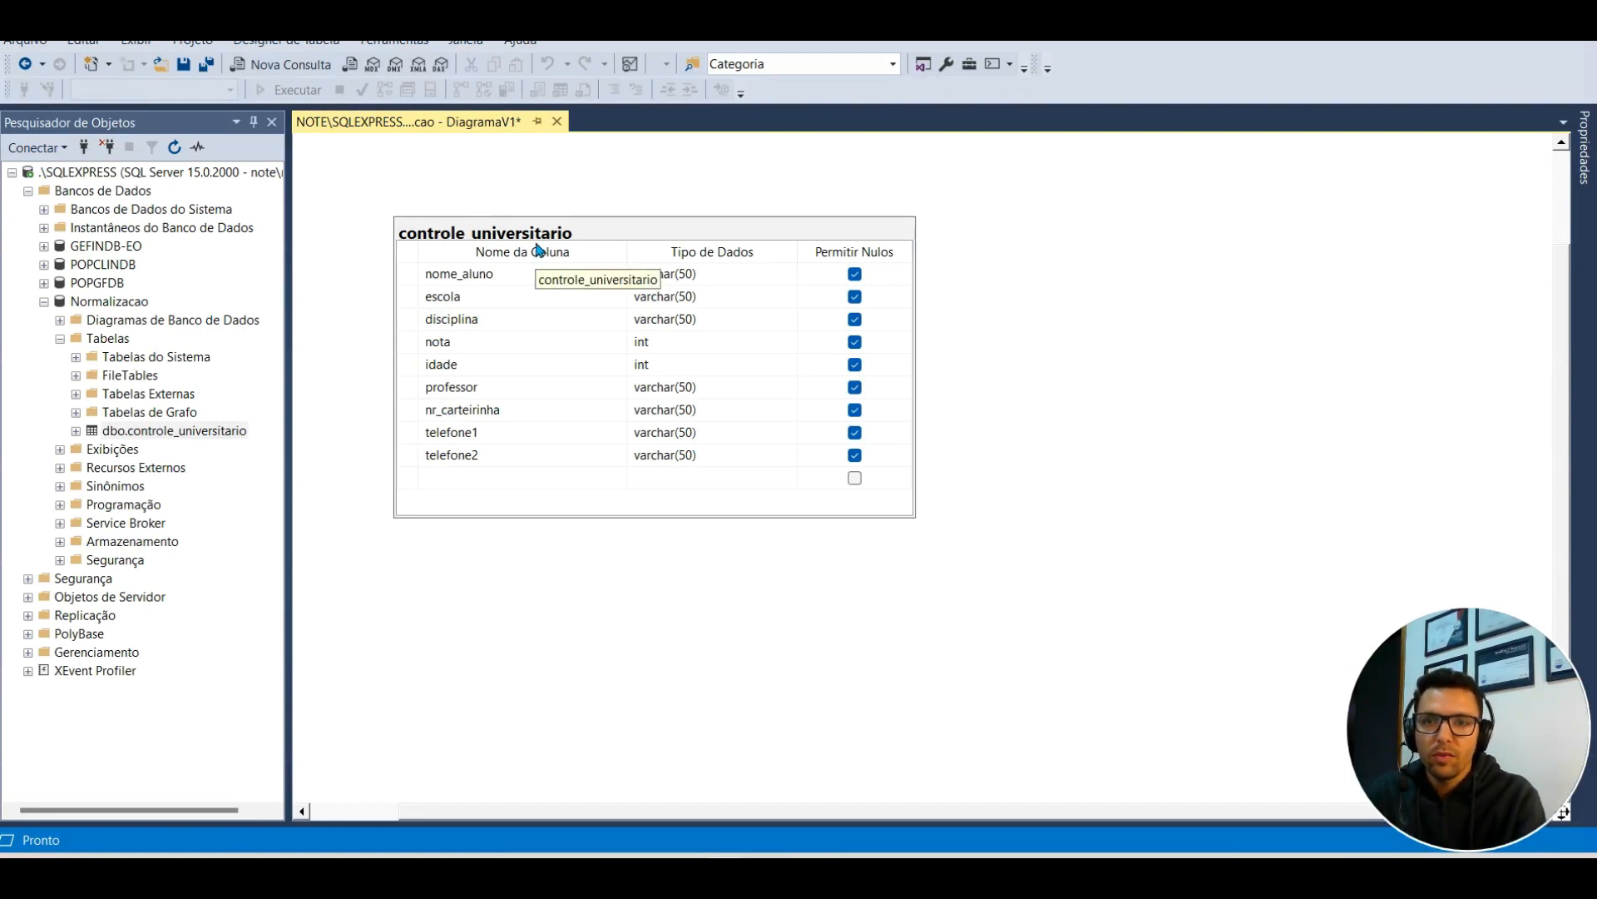
pyautogui.click(404, 272)
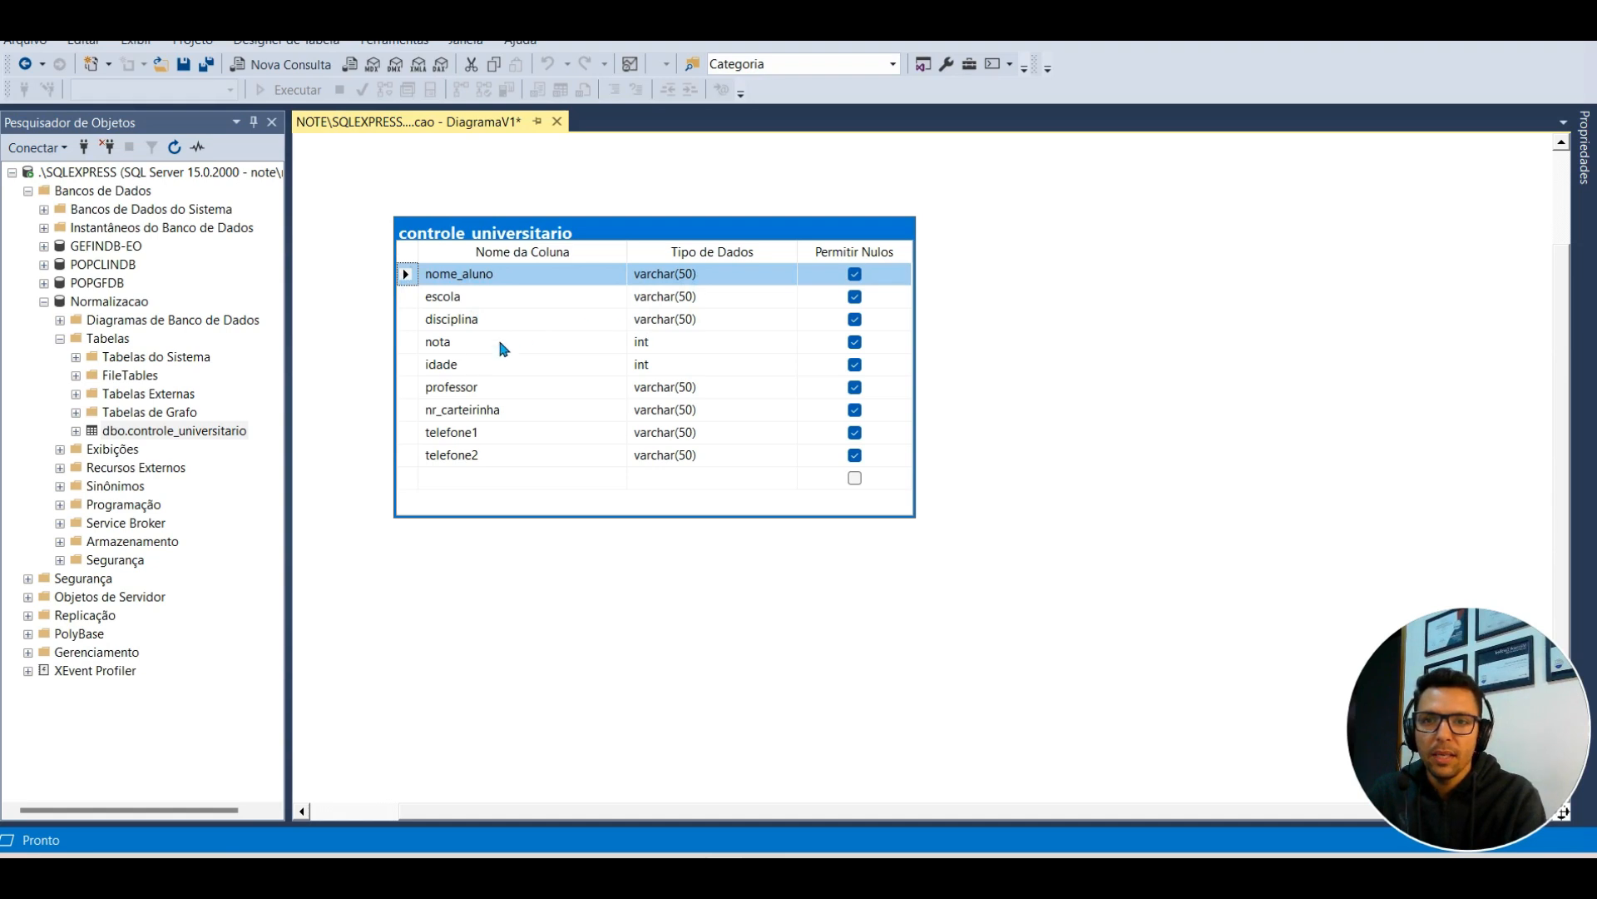
pyautogui.click(463, 342)
pyautogui.click(499, 342)
pyautogui.click(532, 366)
pyautogui.click(676, 365)
pyautogui.click(491, 387)
pyautogui.click(529, 408)
pyautogui.click(524, 433)
pyautogui.click(525, 454)
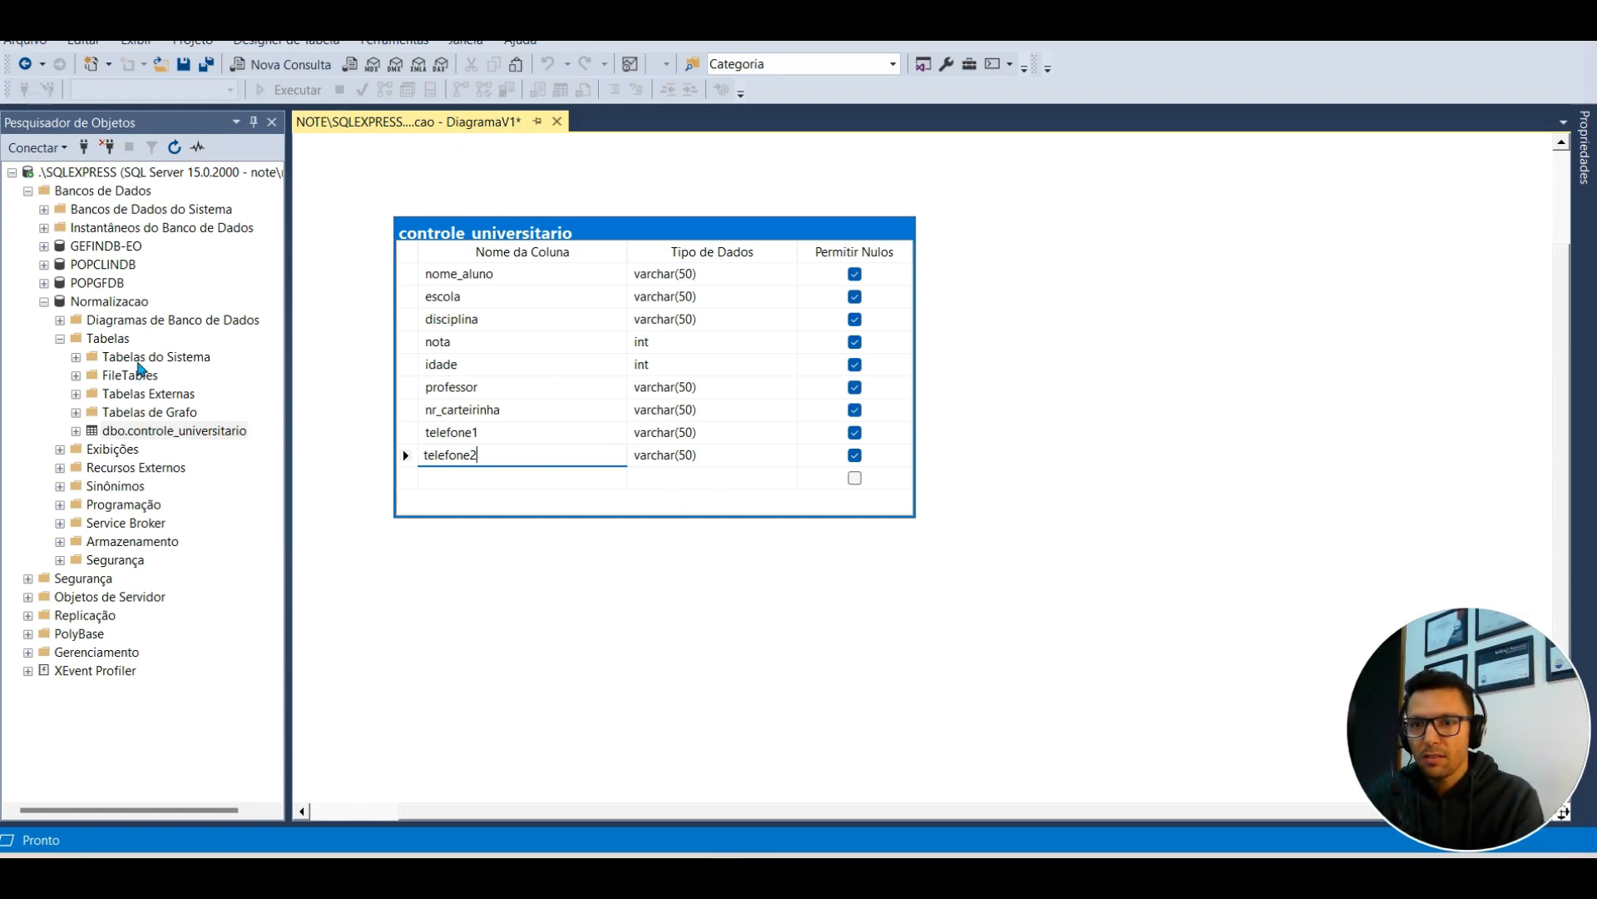
pyautogui.rightClick(180, 432)
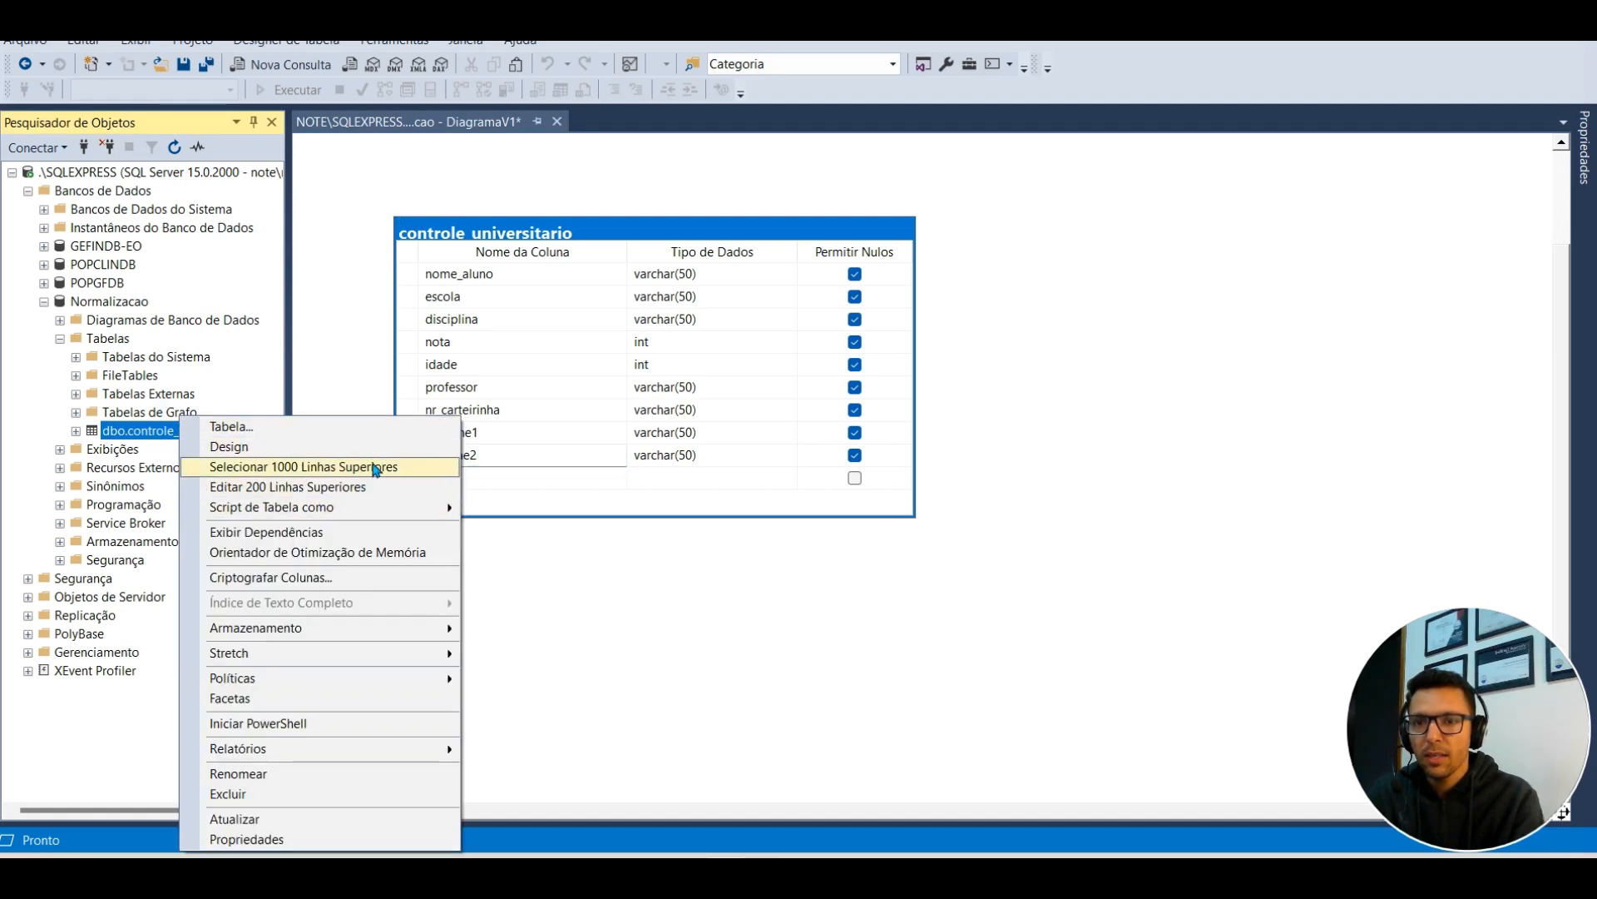
pyautogui.click(613, 474)
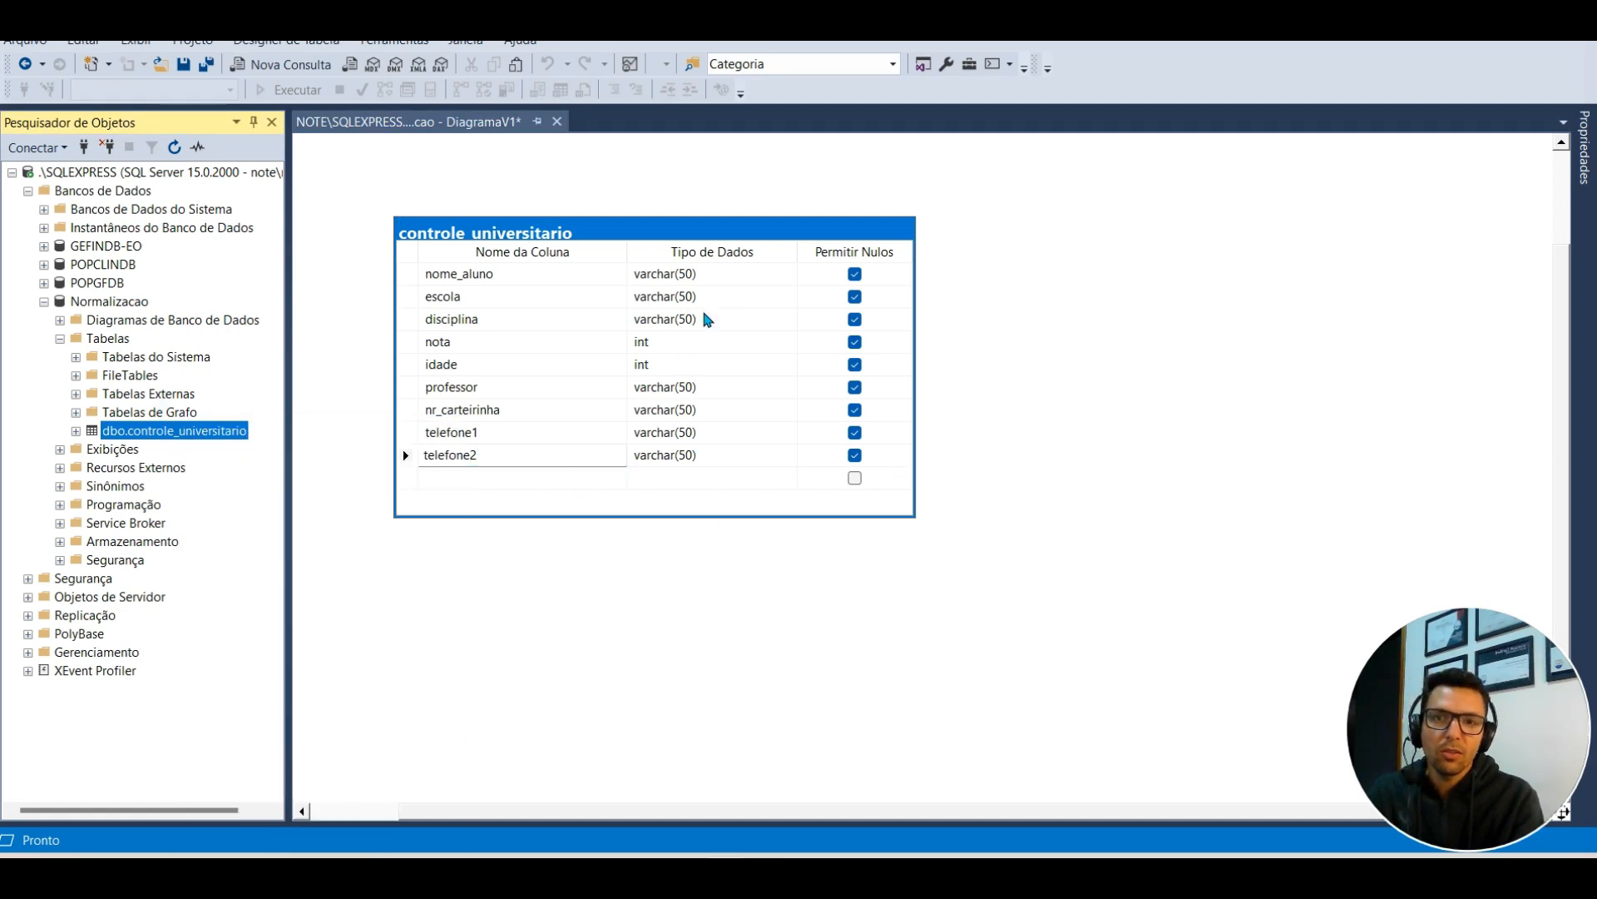
pyautogui.click(444, 125)
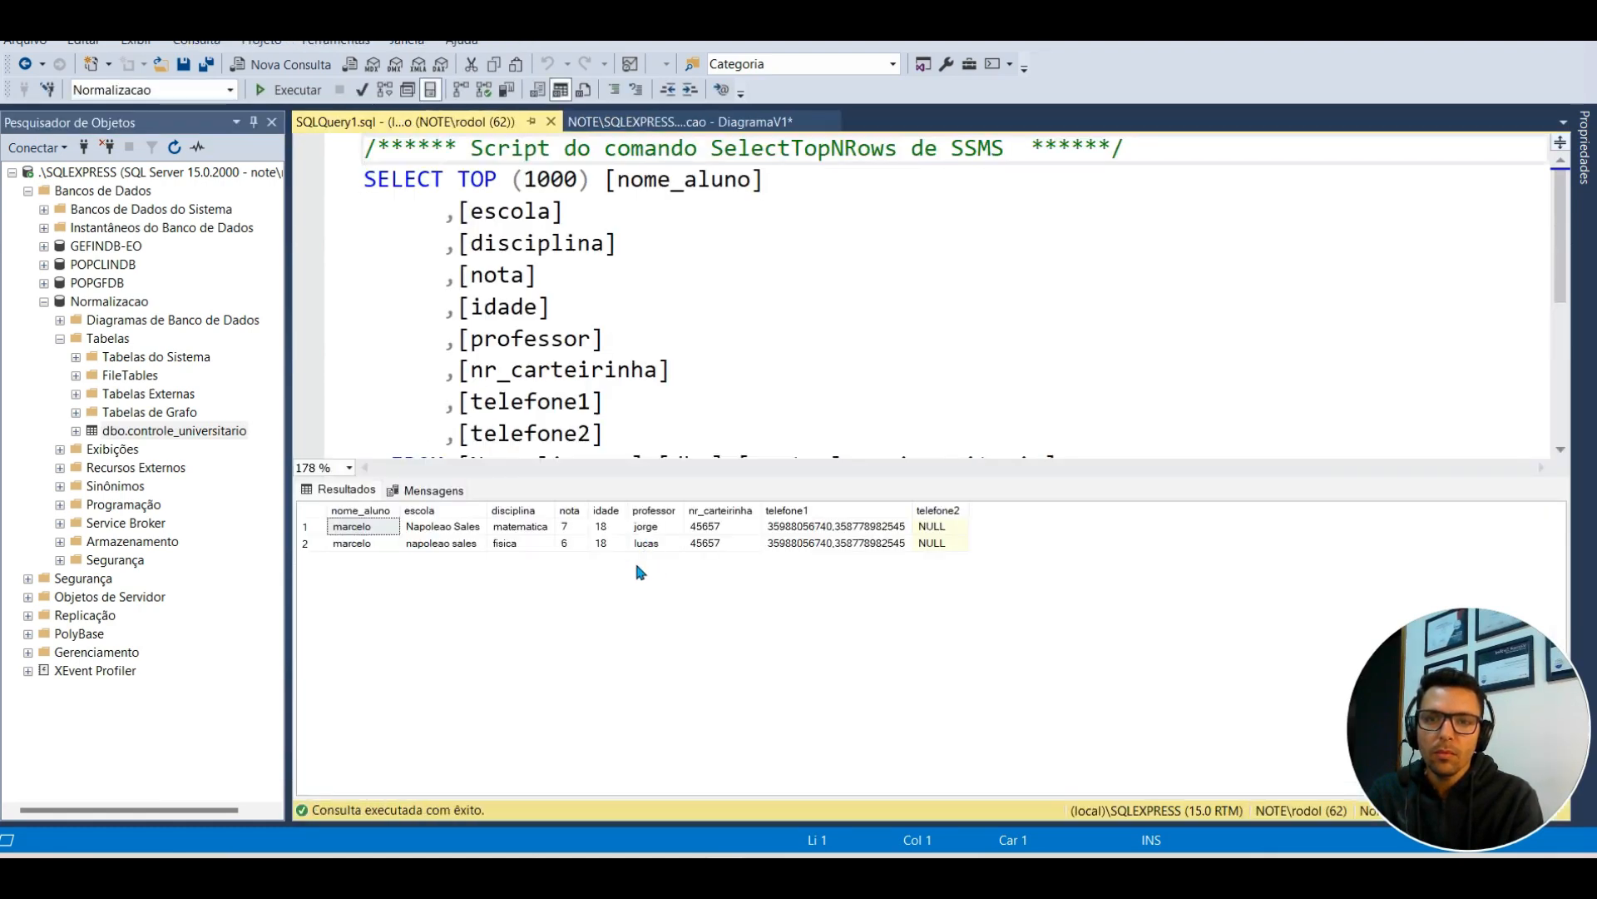
pyautogui.moveTo(443, 525)
pyautogui.mouseDown()
pyautogui.moveTo(457, 545)
pyautogui.moveTo(547, 510)
pyautogui.moveTo(463, 542)
pyautogui.mouseUp()
pyautogui.click(456, 544)
pyautogui.click(462, 529)
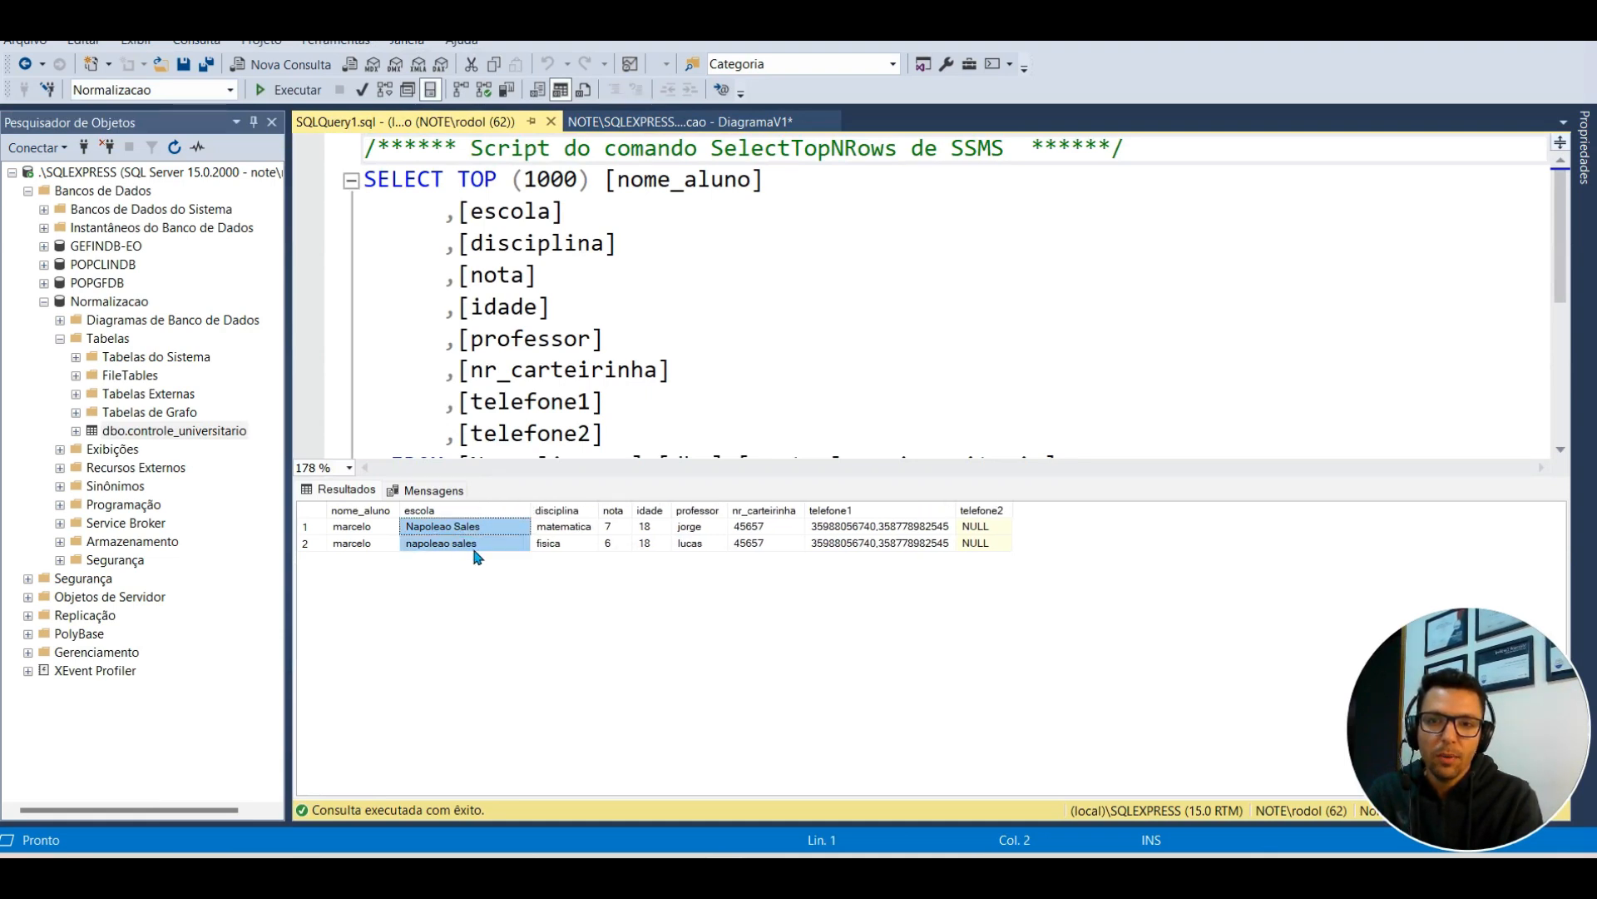
pyautogui.click(441, 529)
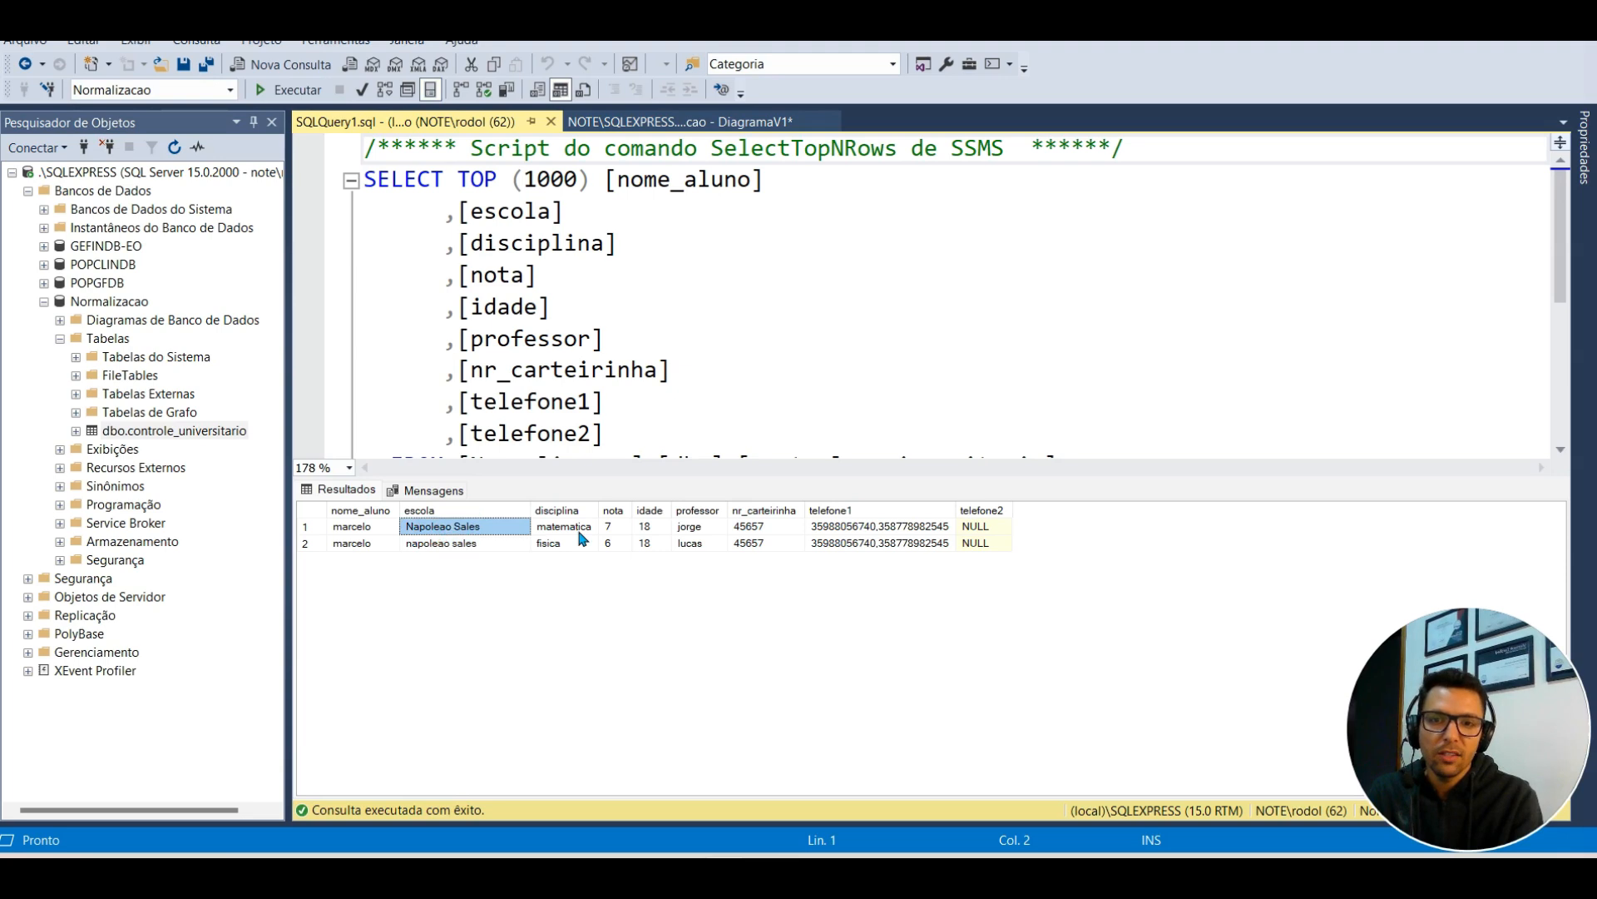
pyautogui.moveTo(569, 528); pyautogui.dragTo(986, 510)
pyautogui.click(911, 530)
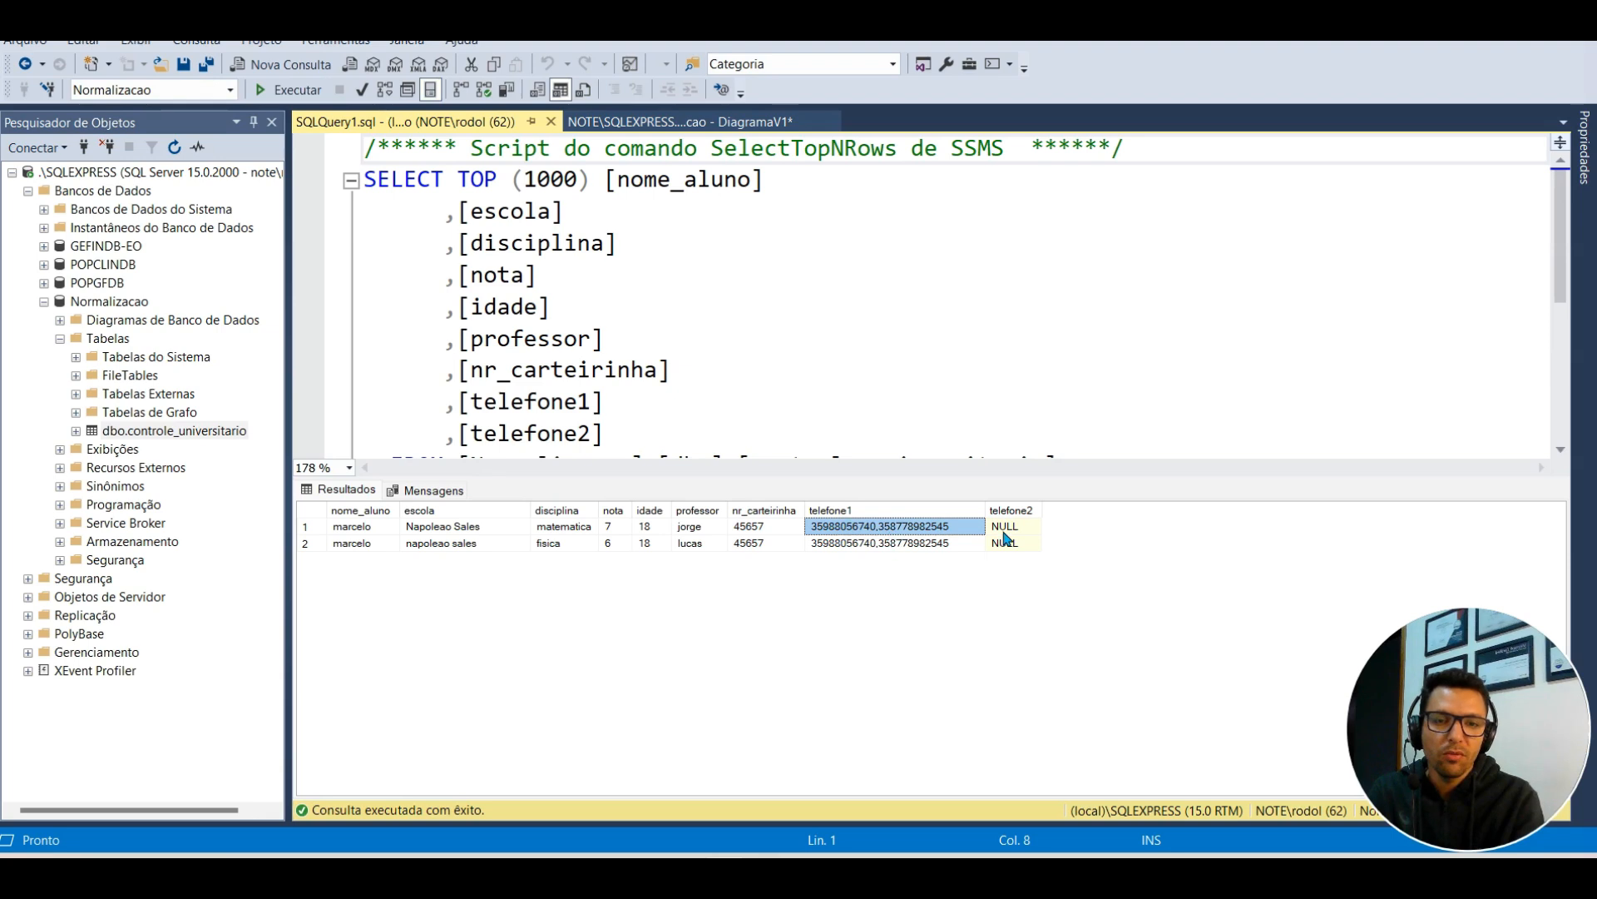
pyautogui.click(1008, 529)
pyautogui.click(615, 393)
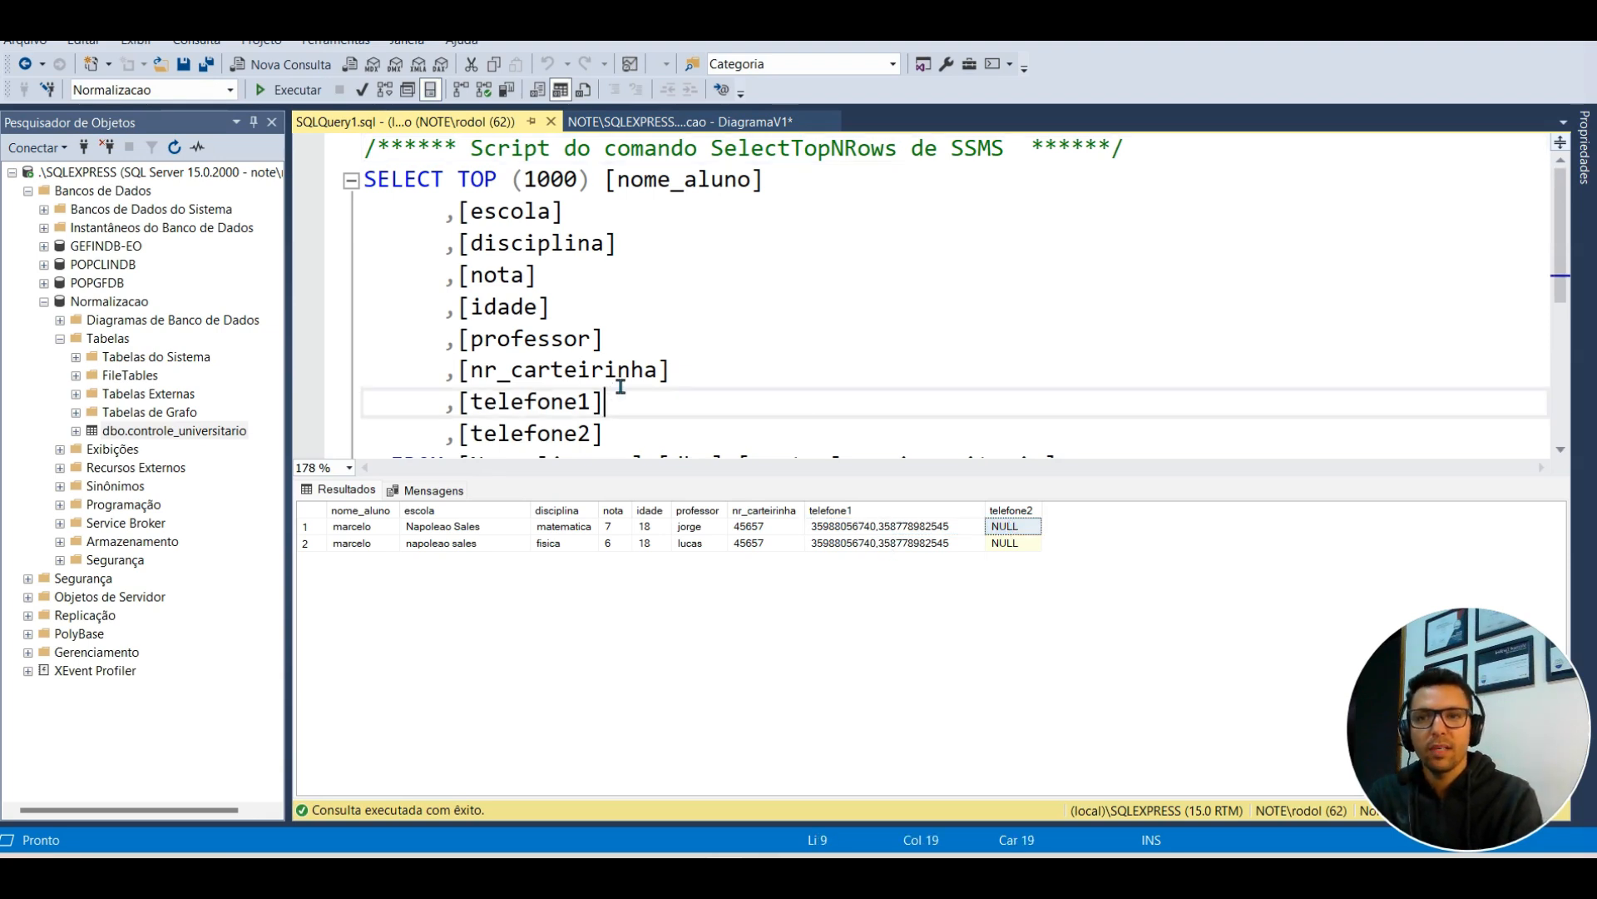
pyautogui.click(146, 363)
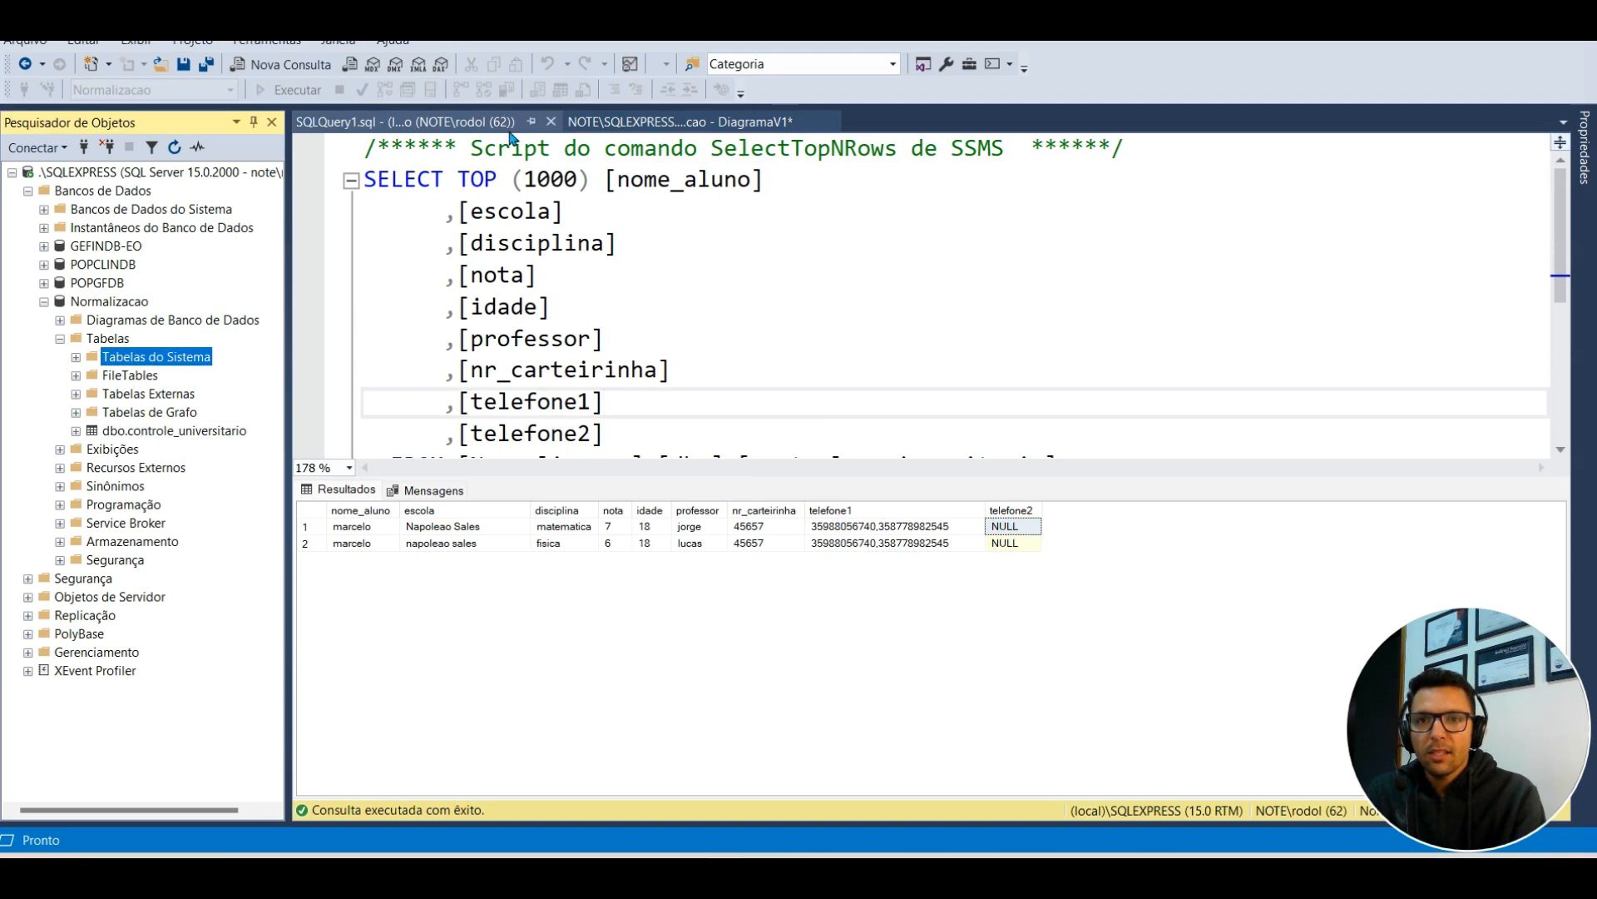
pyautogui.click(512, 127)
pyautogui.click(551, 122)
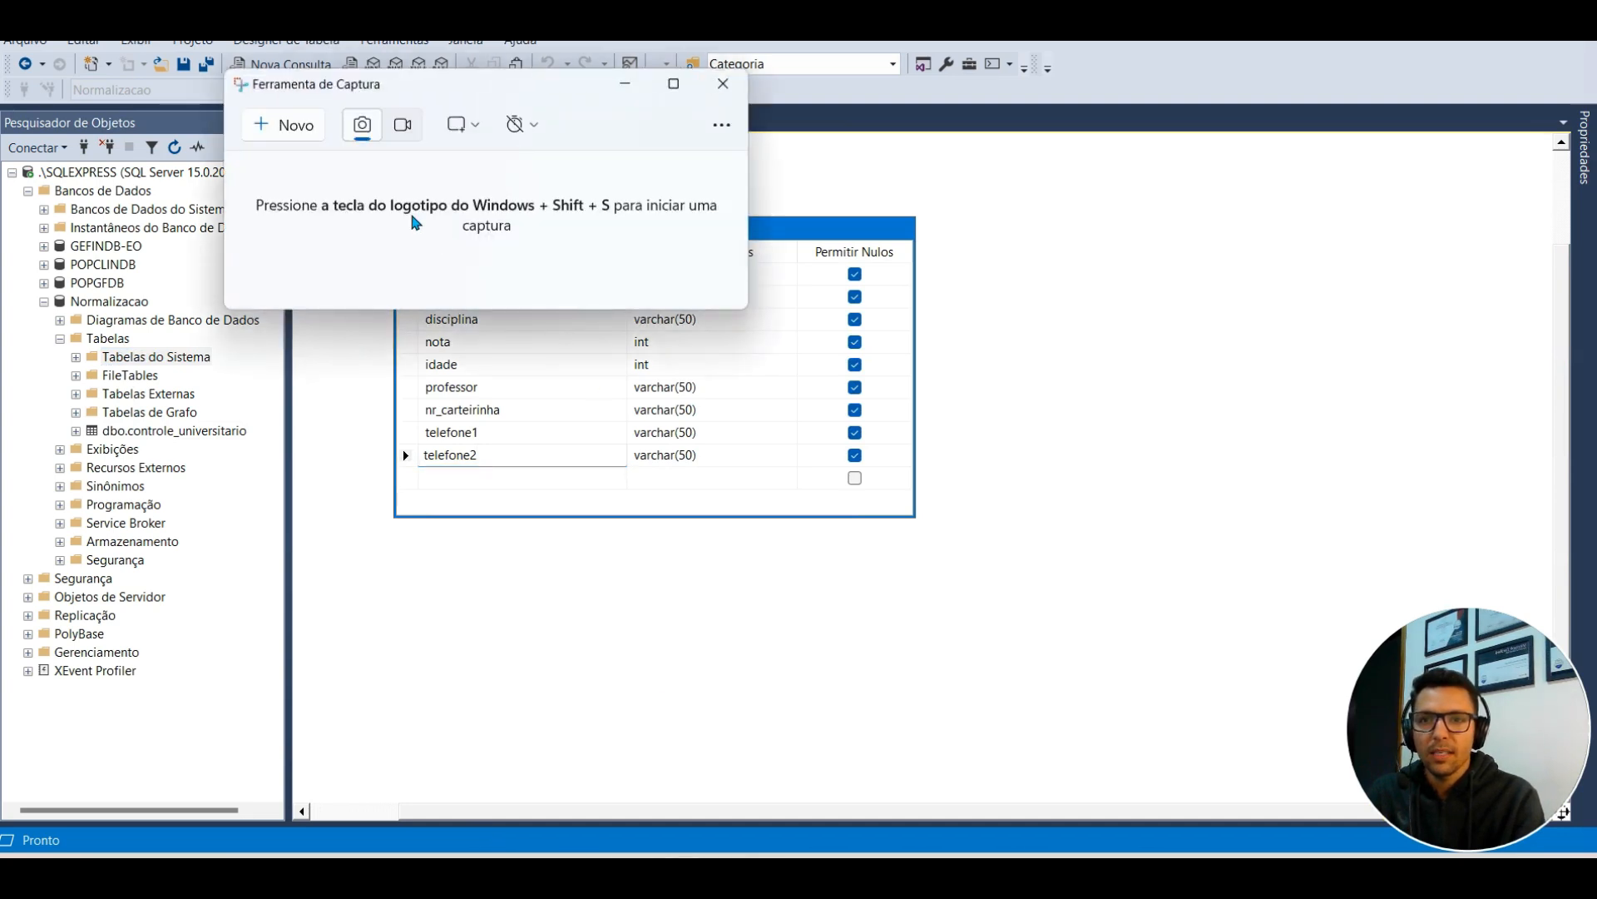
pyautogui.click(280, 127)
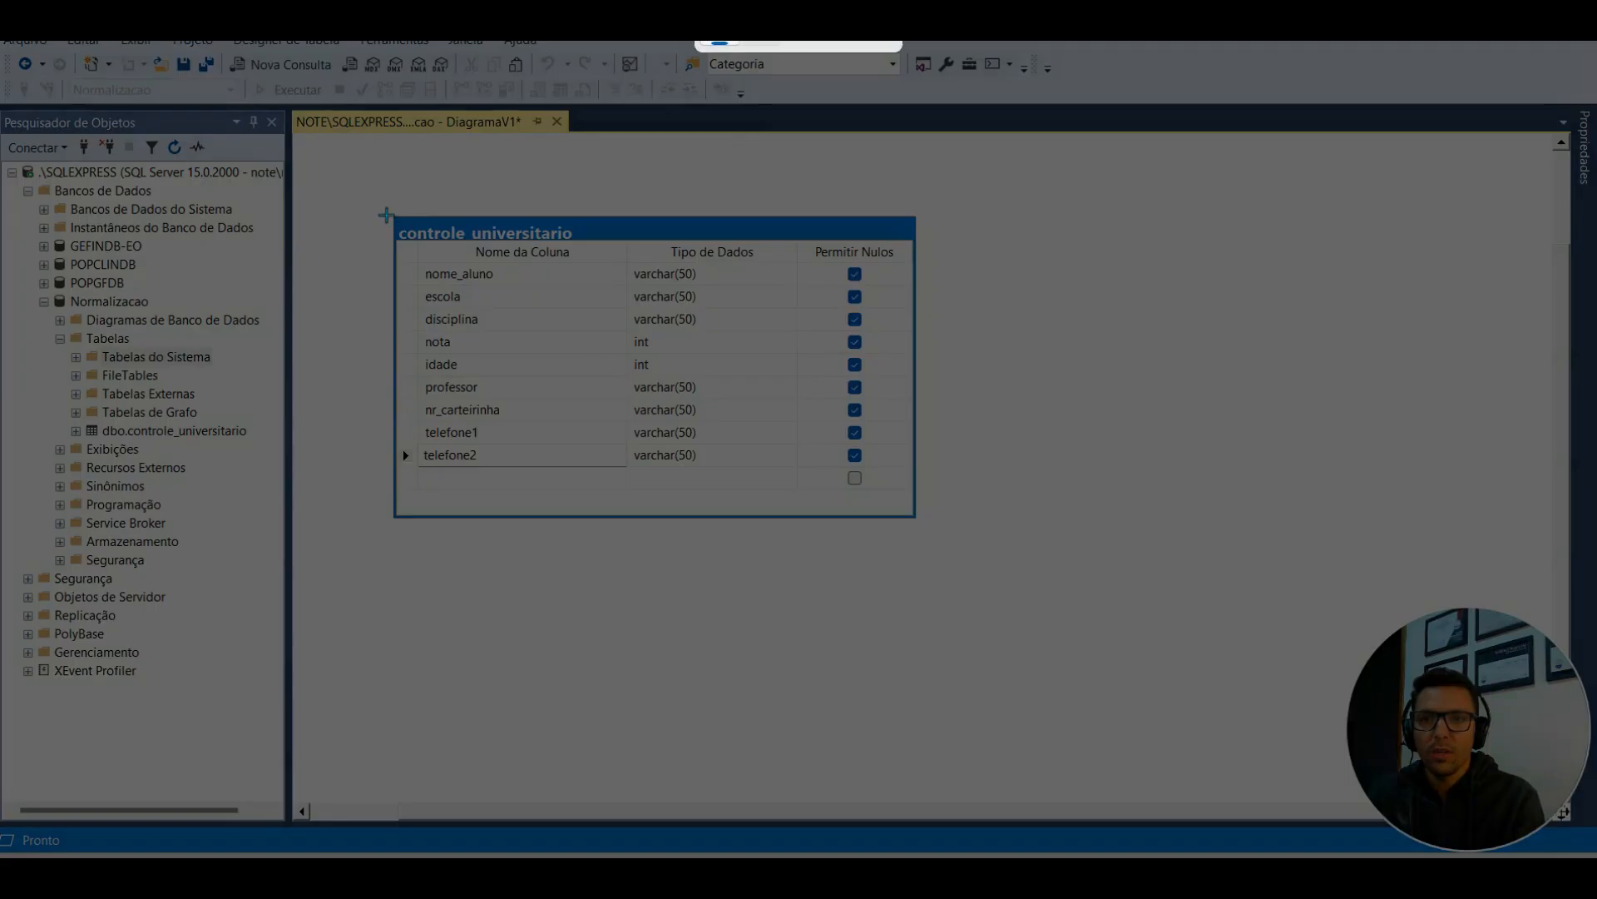
pyautogui.moveTo(357, 190); pyautogui.dragTo(978, 579)
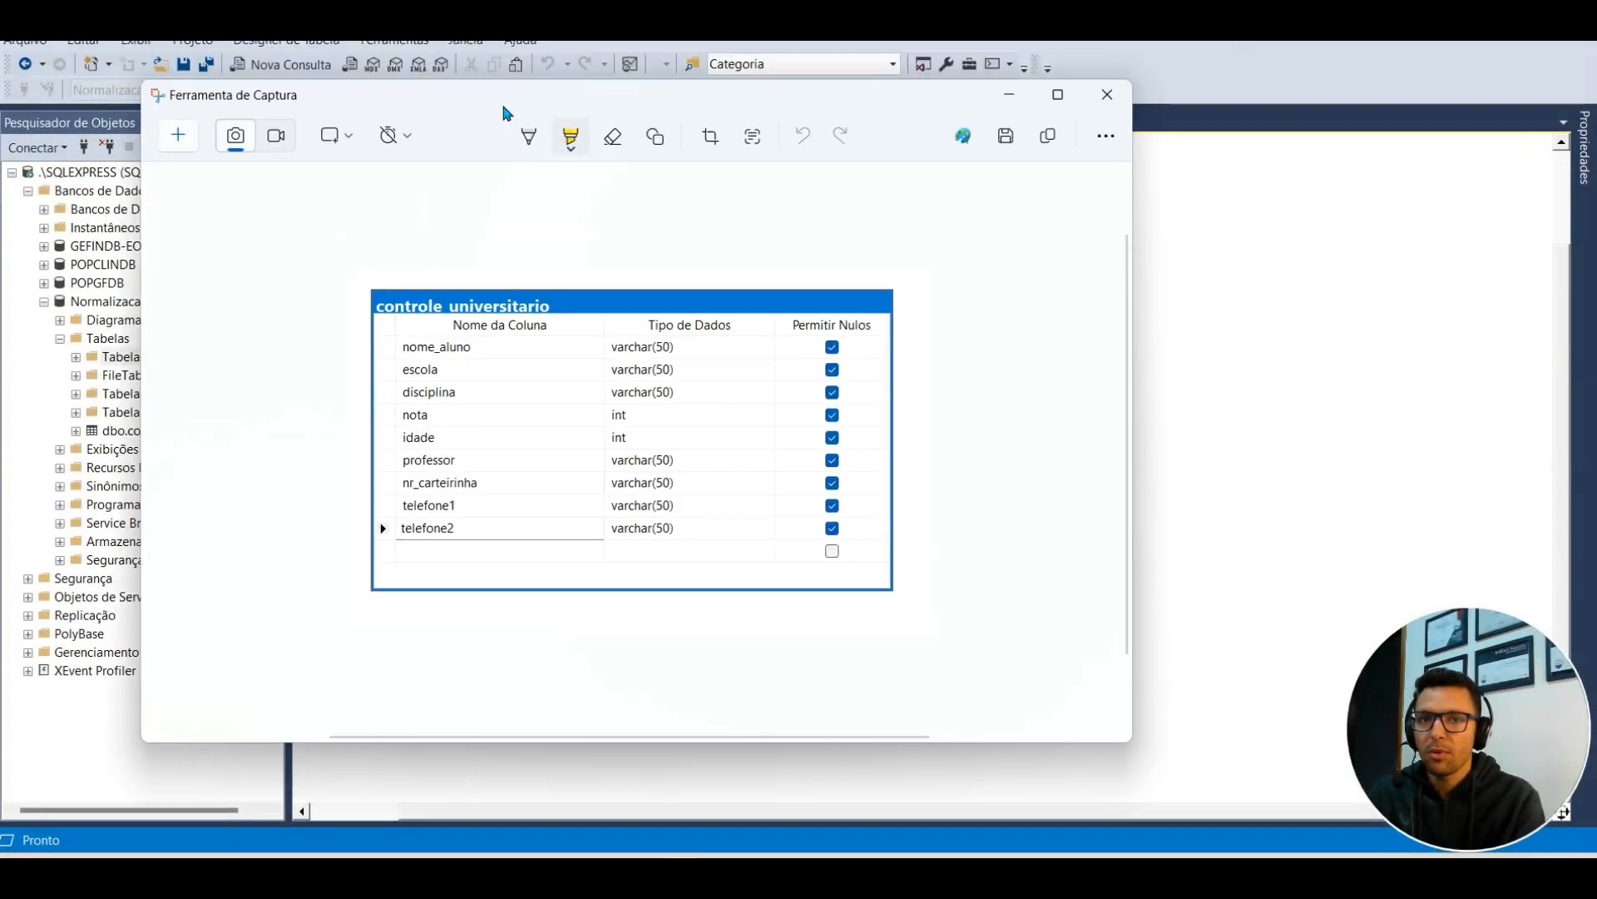
pyautogui.moveTo(504, 113); pyautogui.dragTo(0, 241)
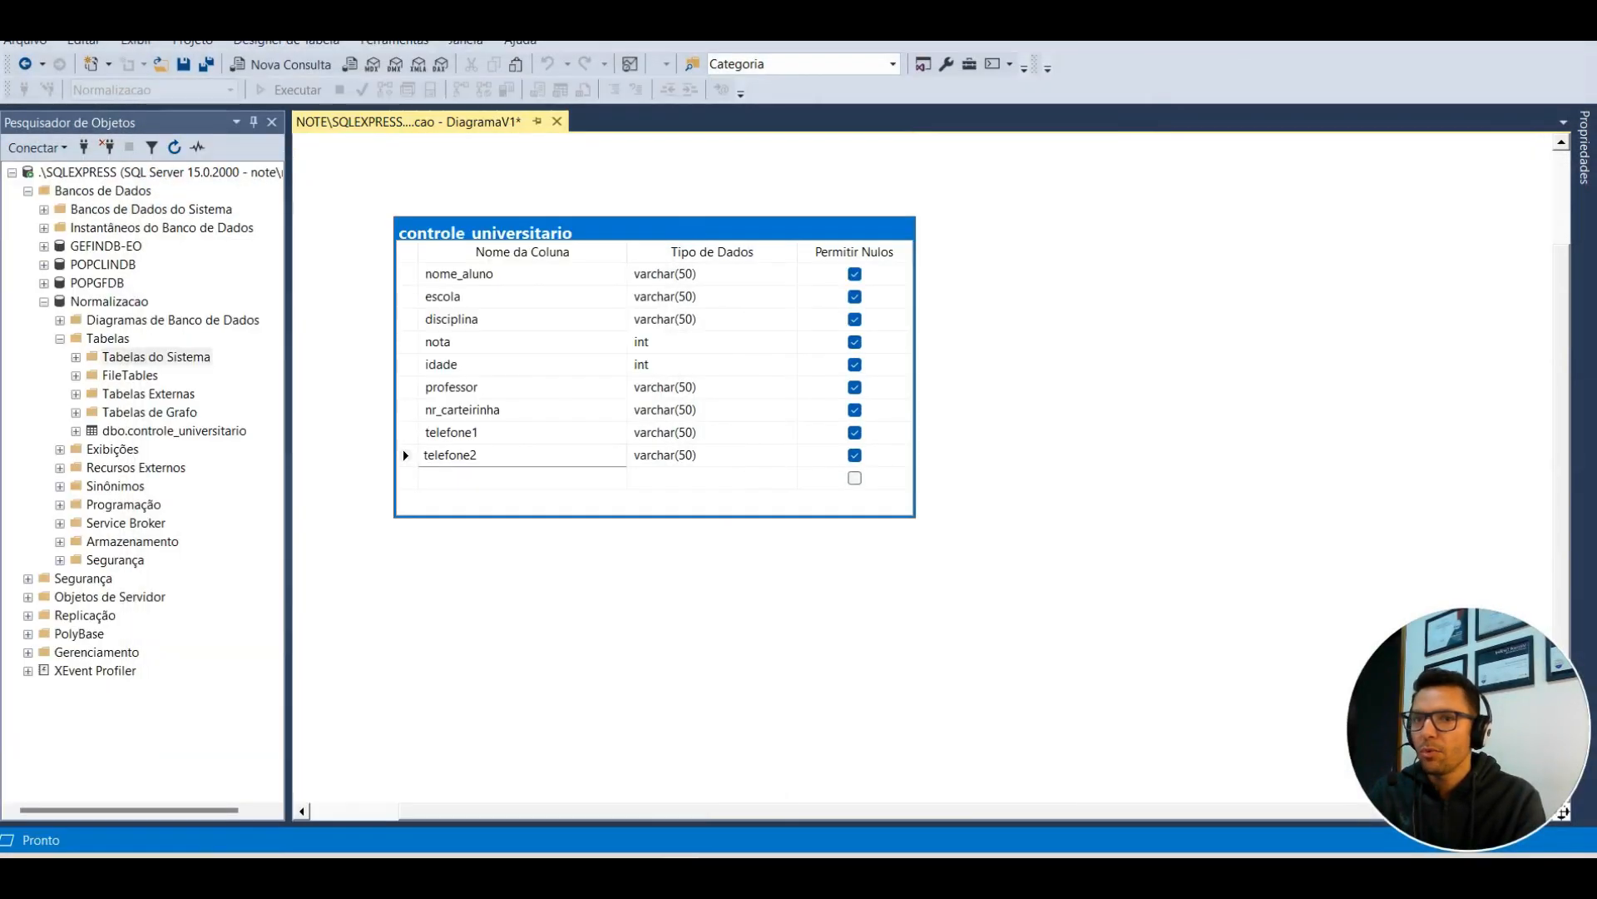
# Step: Start a new table design in the Normalizacao database's Tabelas folder
pyautogui.rightClick(119, 341)
pyautogui.moveTo(249, 346)
pyautogui.click(324, 352)
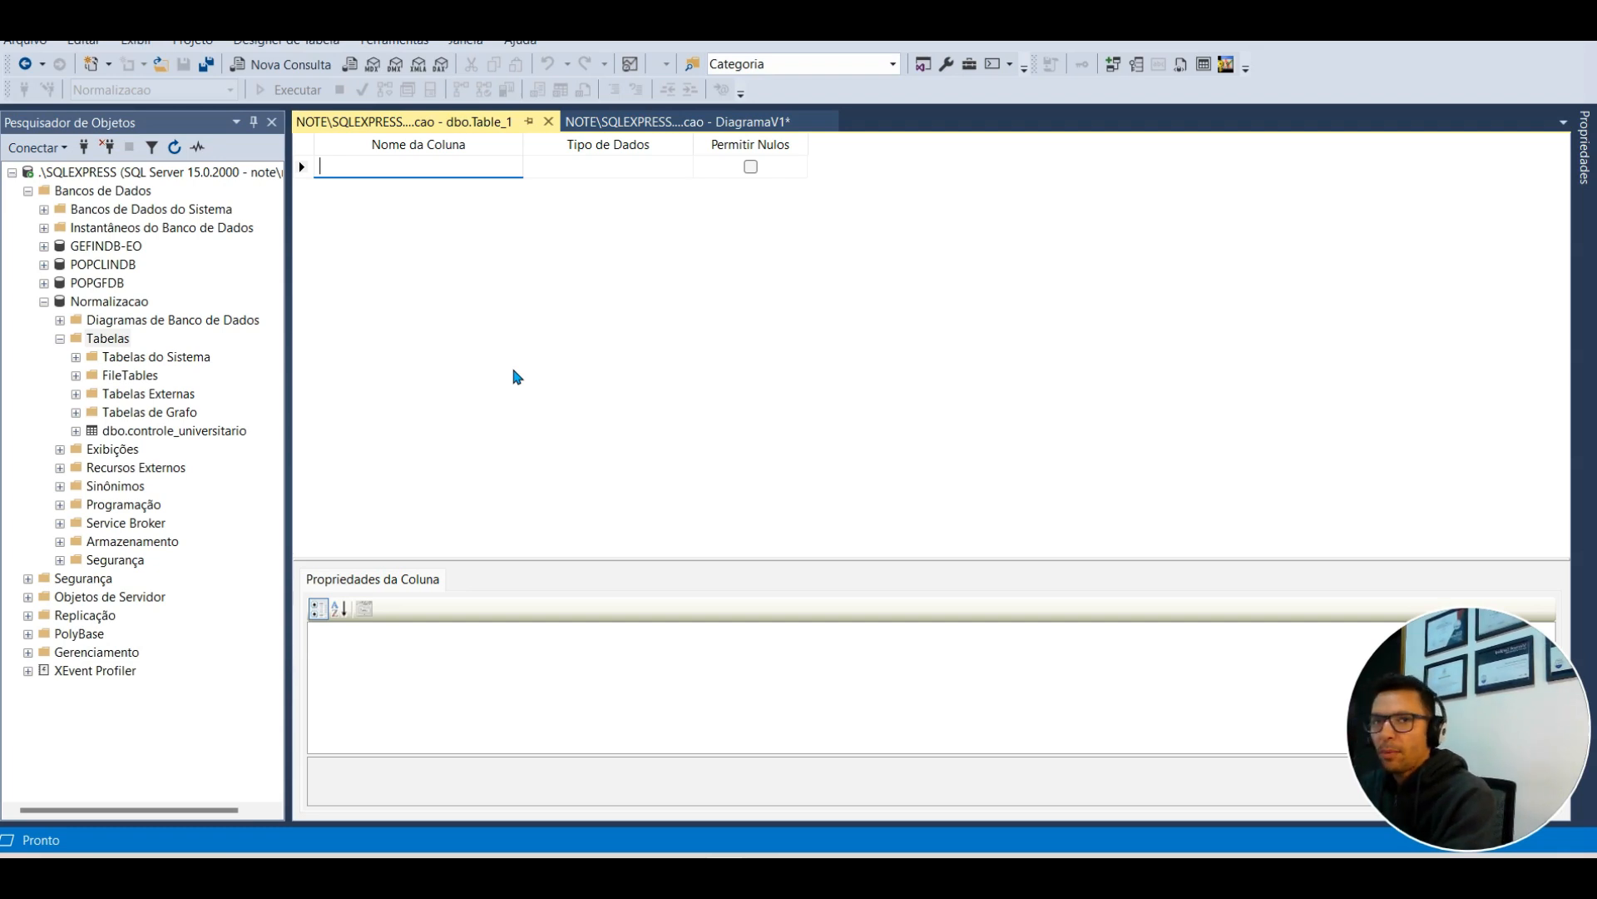
# Step: Add columns AlunoId int, Nome varchar(100) and Nascimento date
pyautogui.write('AlunoId')
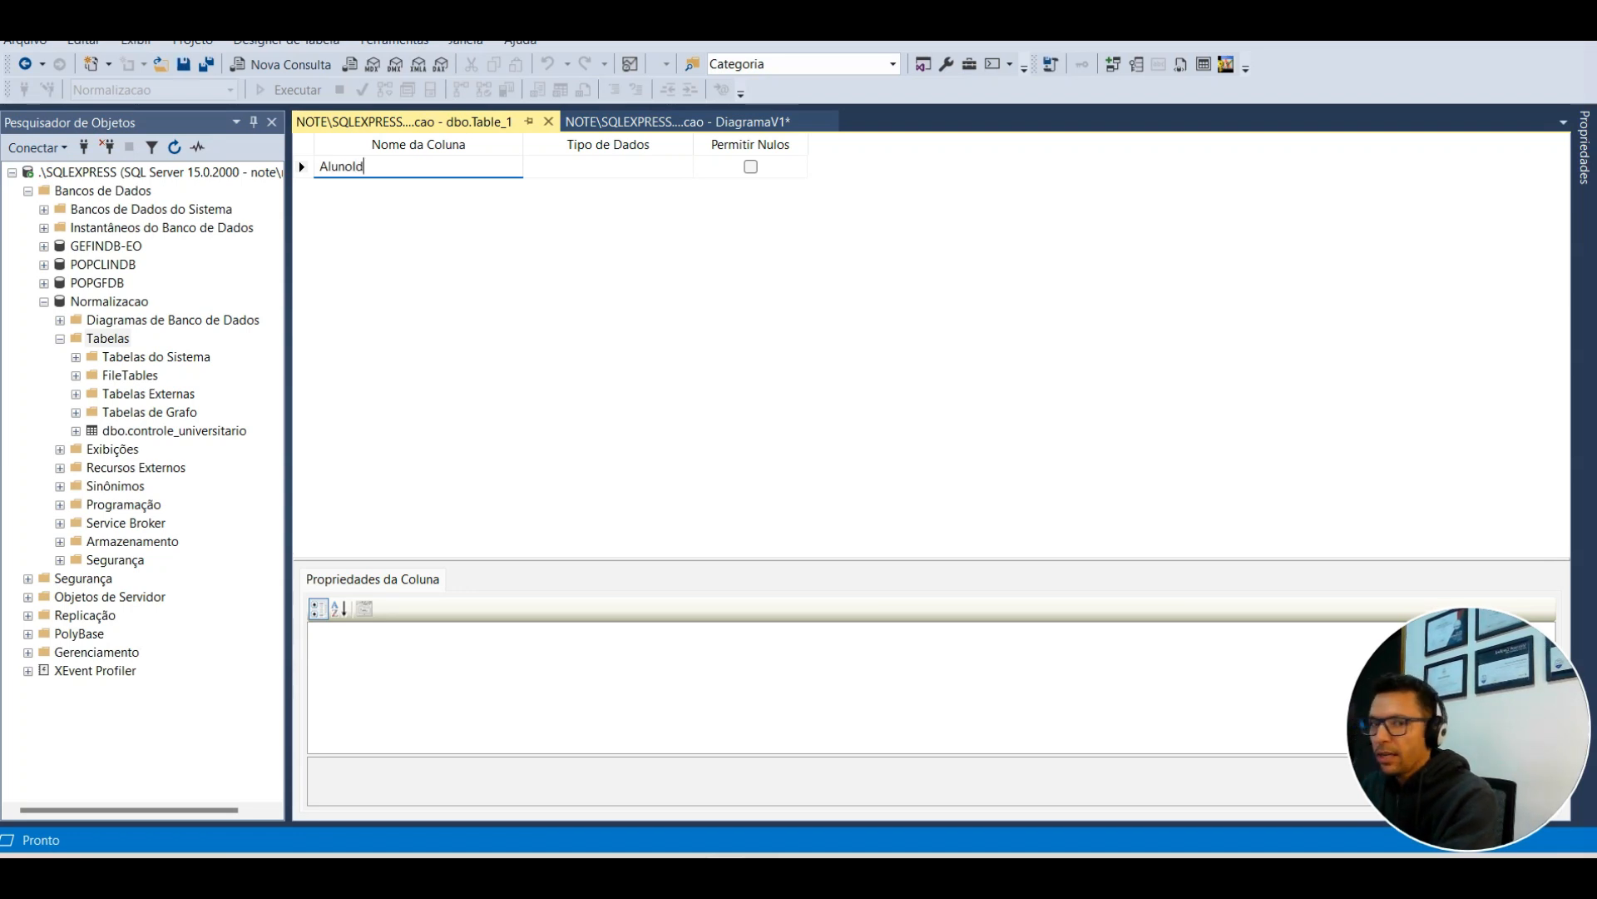
pyautogui.press('Tab')
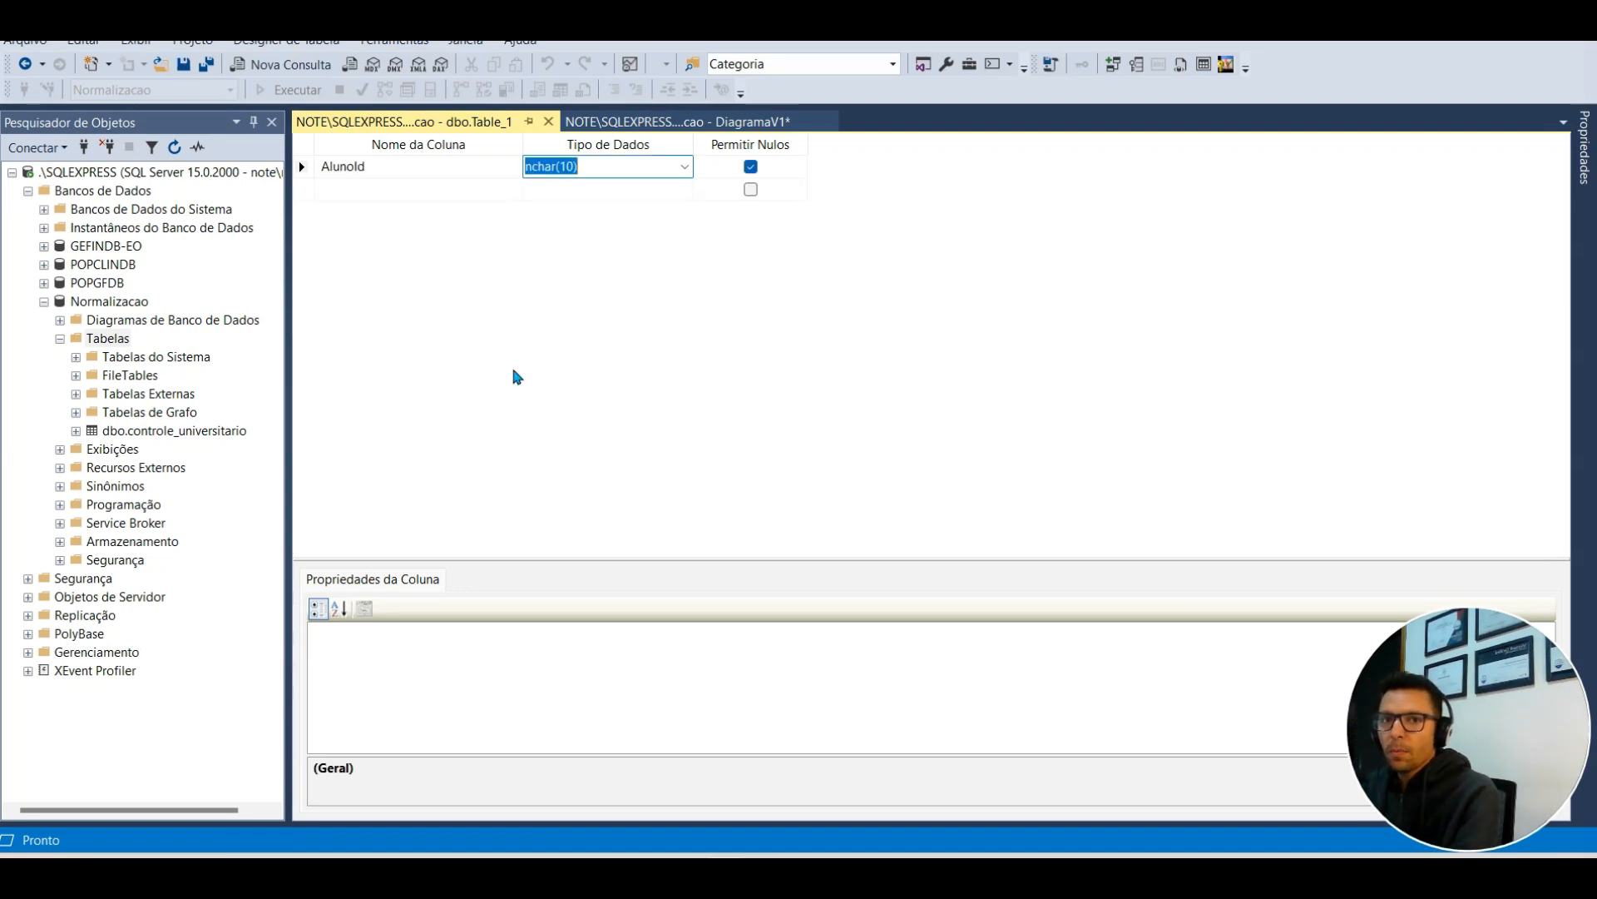
pyautogui.write('int')
pyautogui.press('Tab')
pyautogui.press('Tab')
pyautogui.write('Nome')
pyautogui.press('Tab')
pyautogui.write('varchar(')
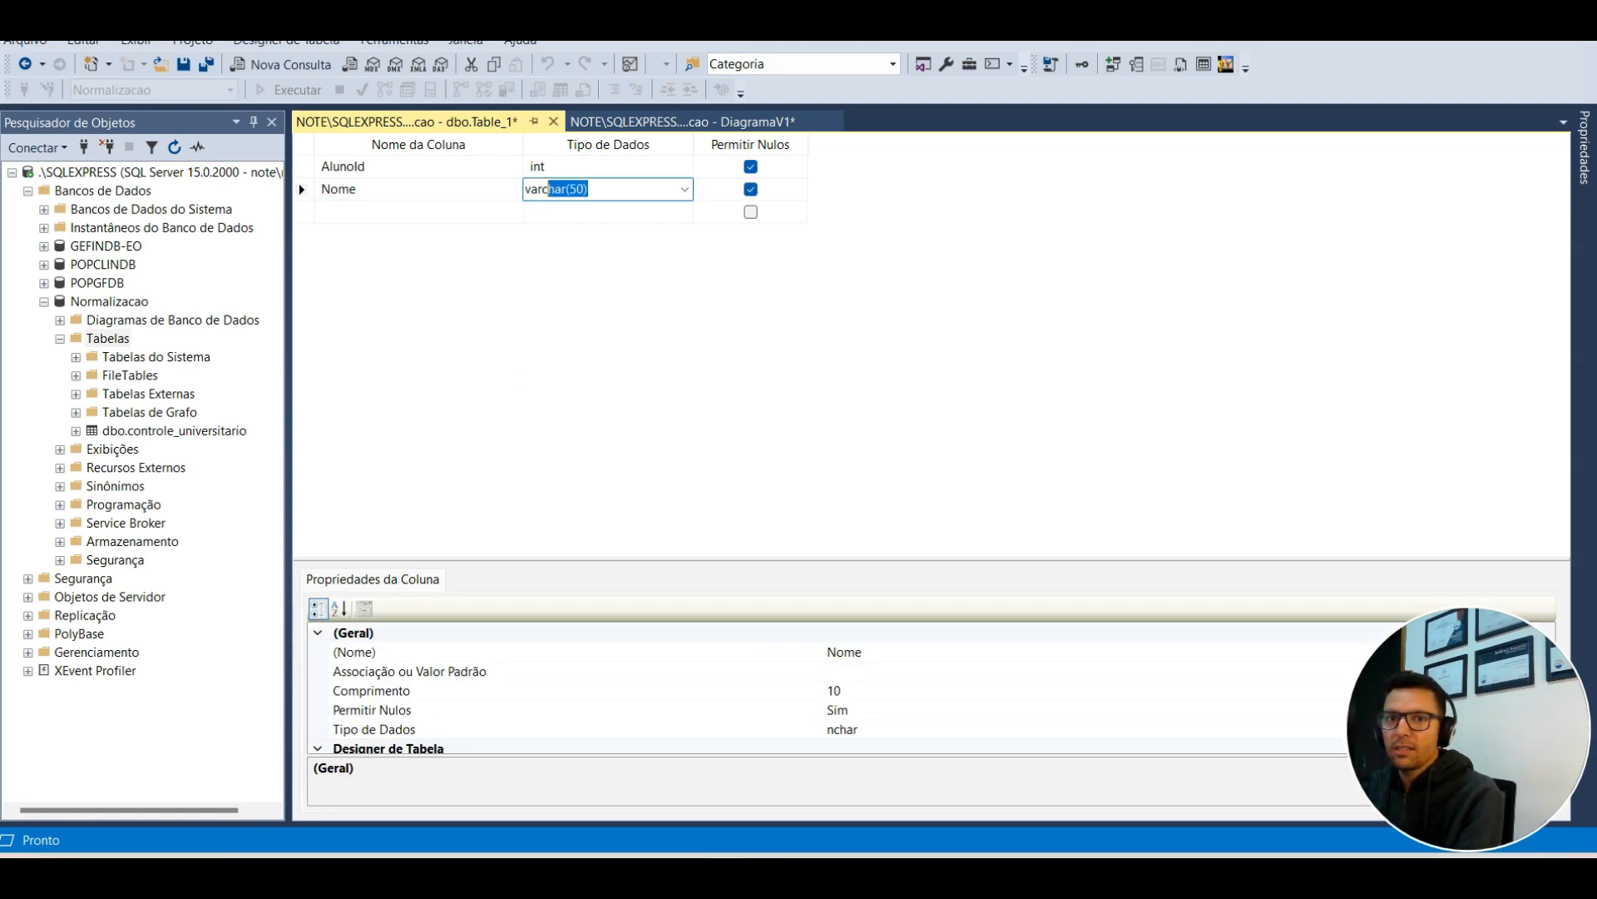
pyautogui.write('100')
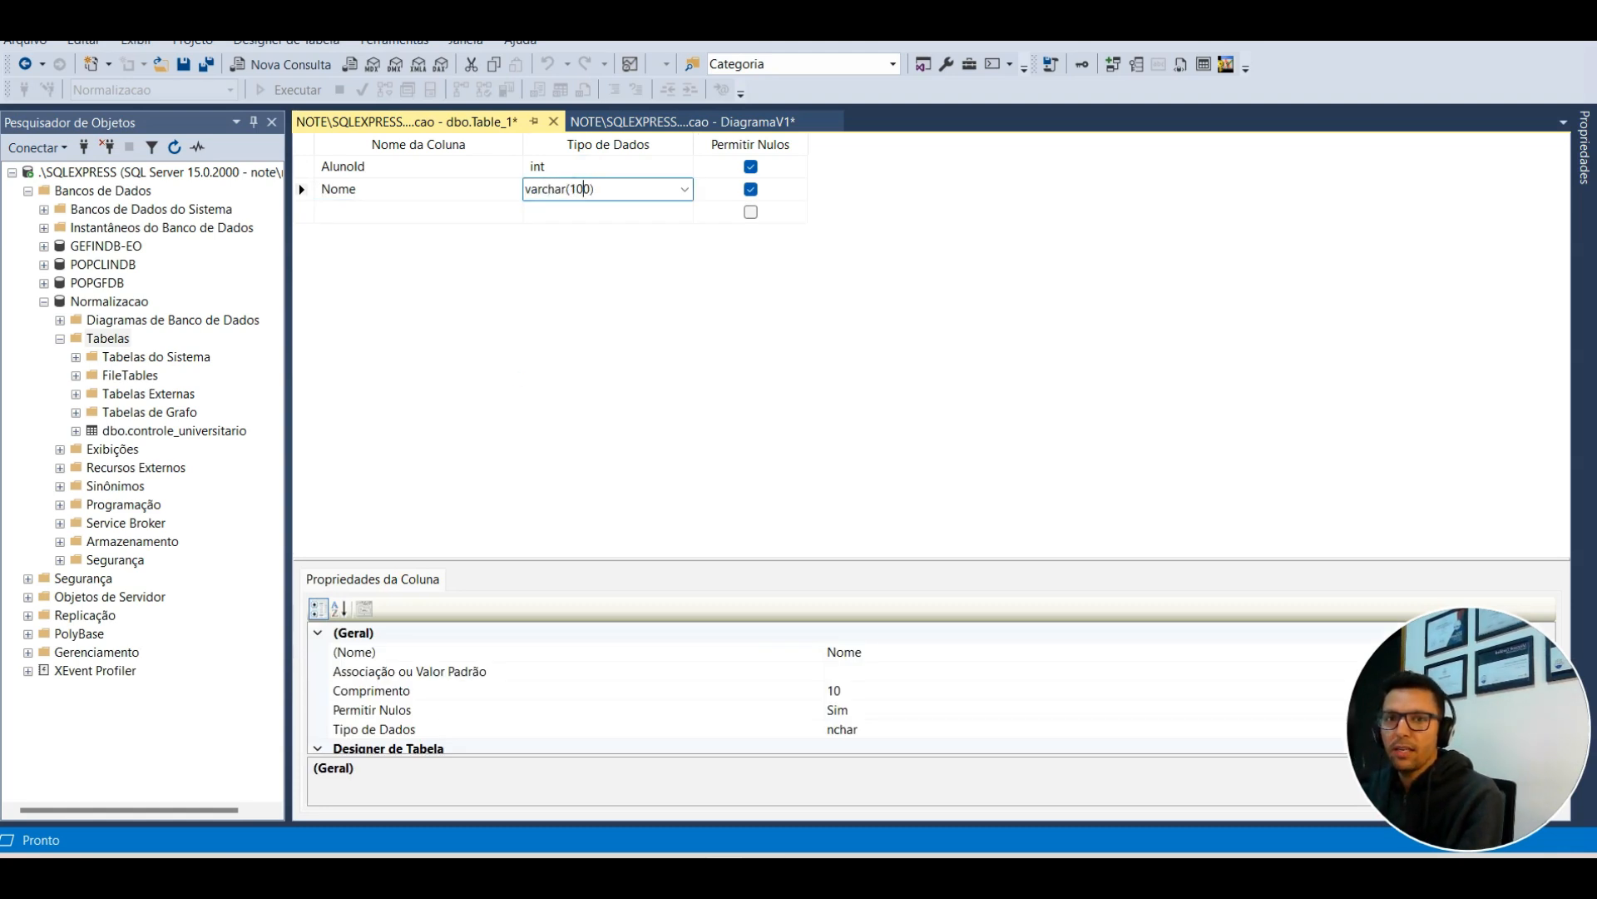
pyautogui.press('Tab')
pyautogui.press('Tab')
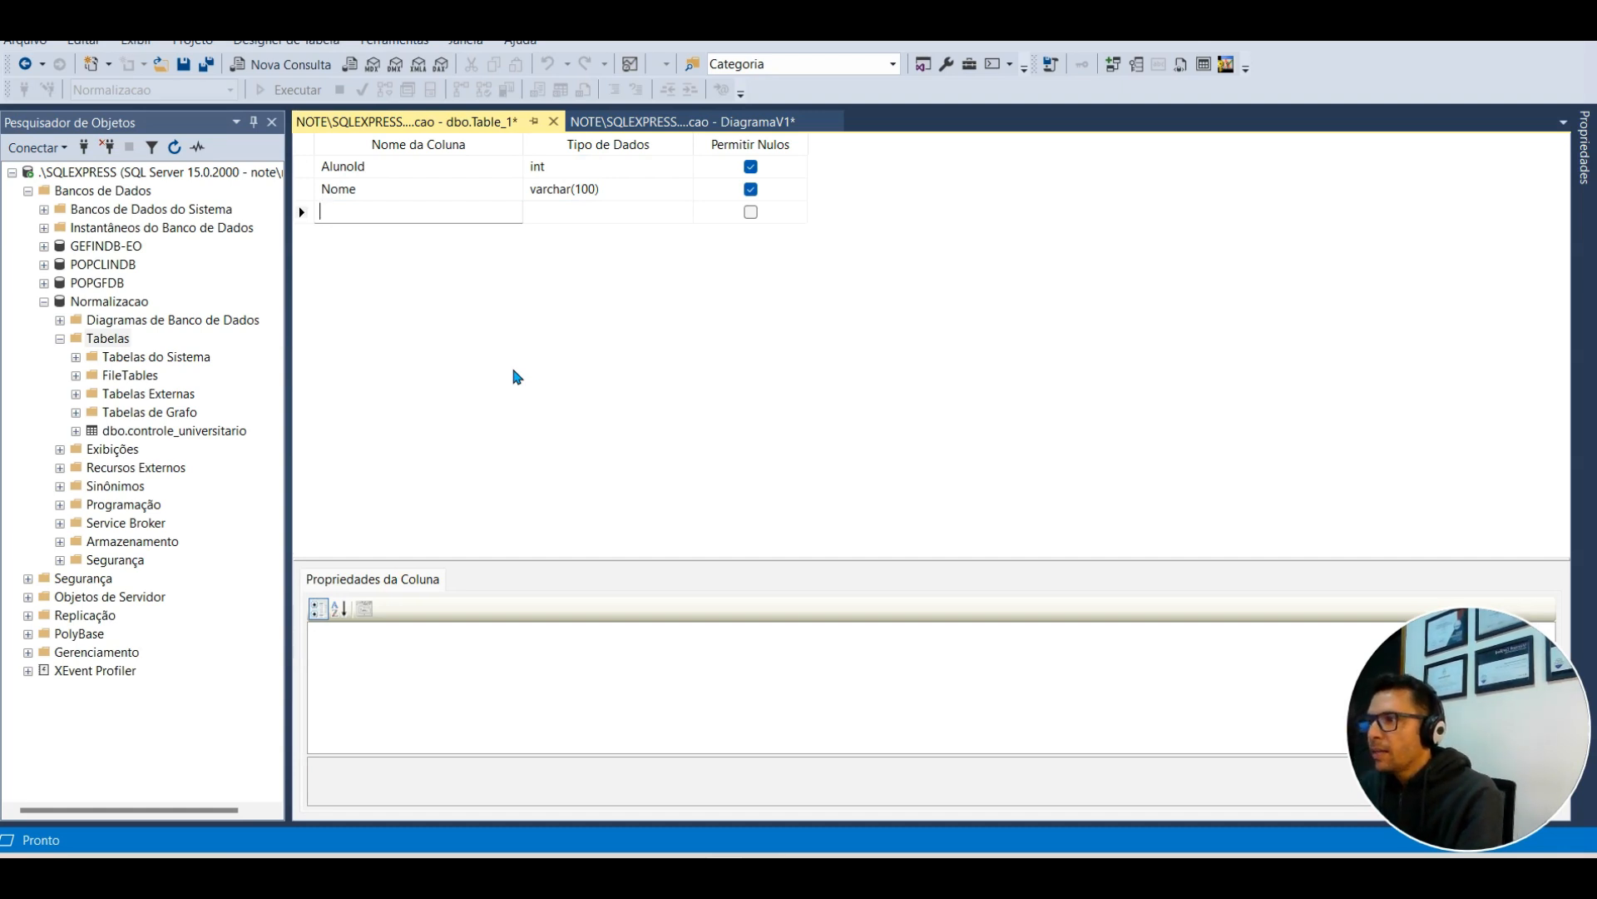
pyautogui.write('Nascimento')
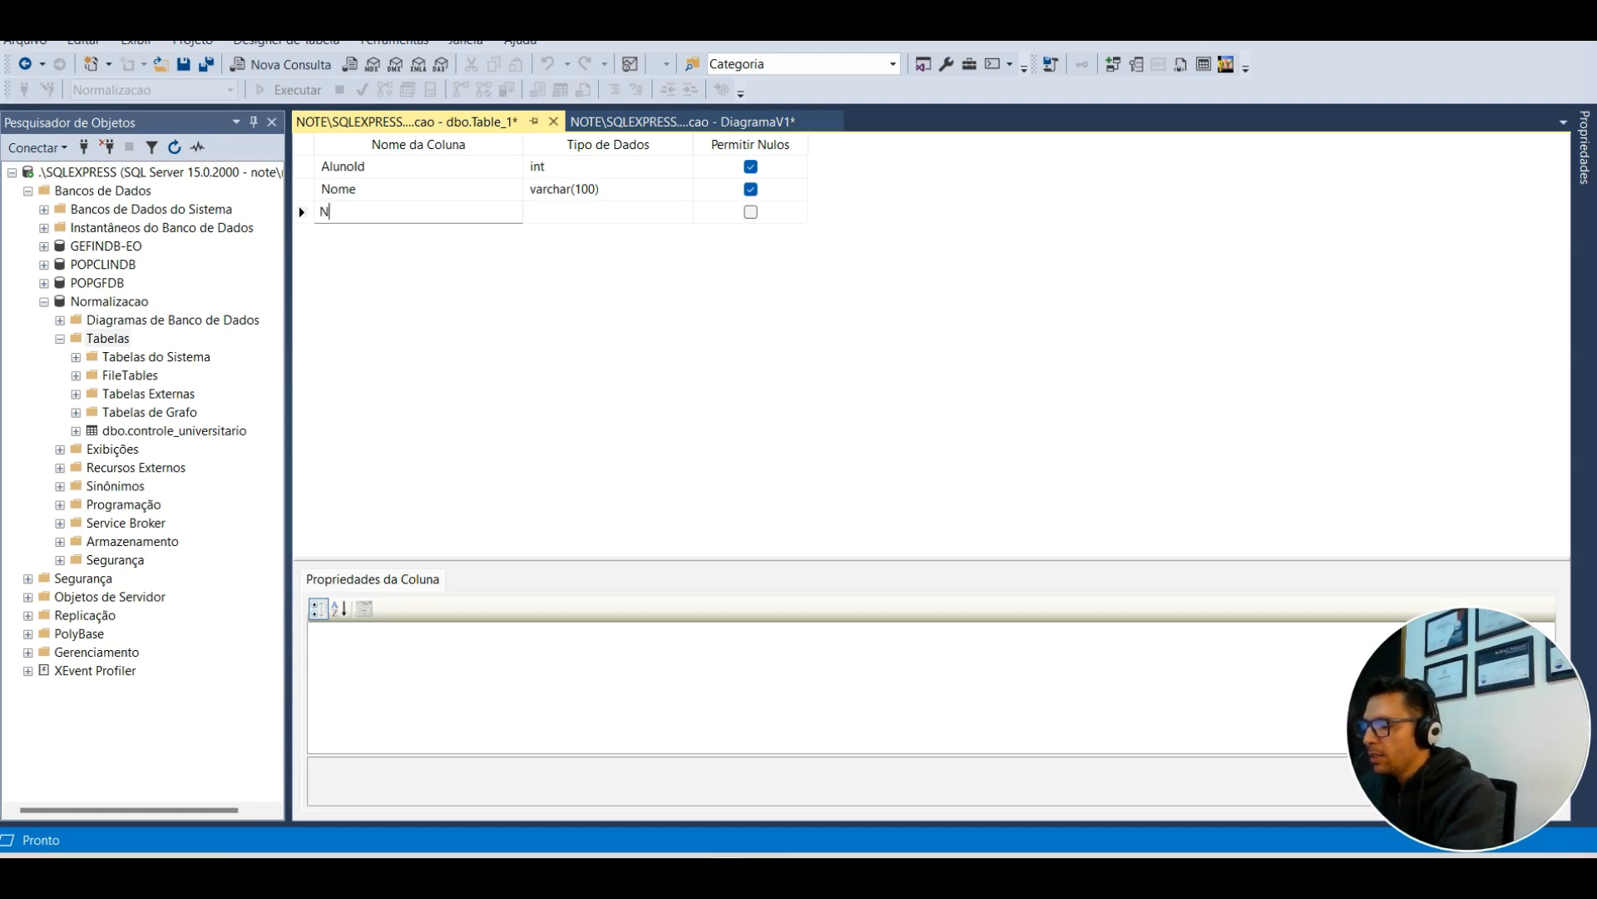
pyautogui.press('Tab')
pyautogui.write('date')
pyautogui.press('Tab')
pyautogui.press('Tab')
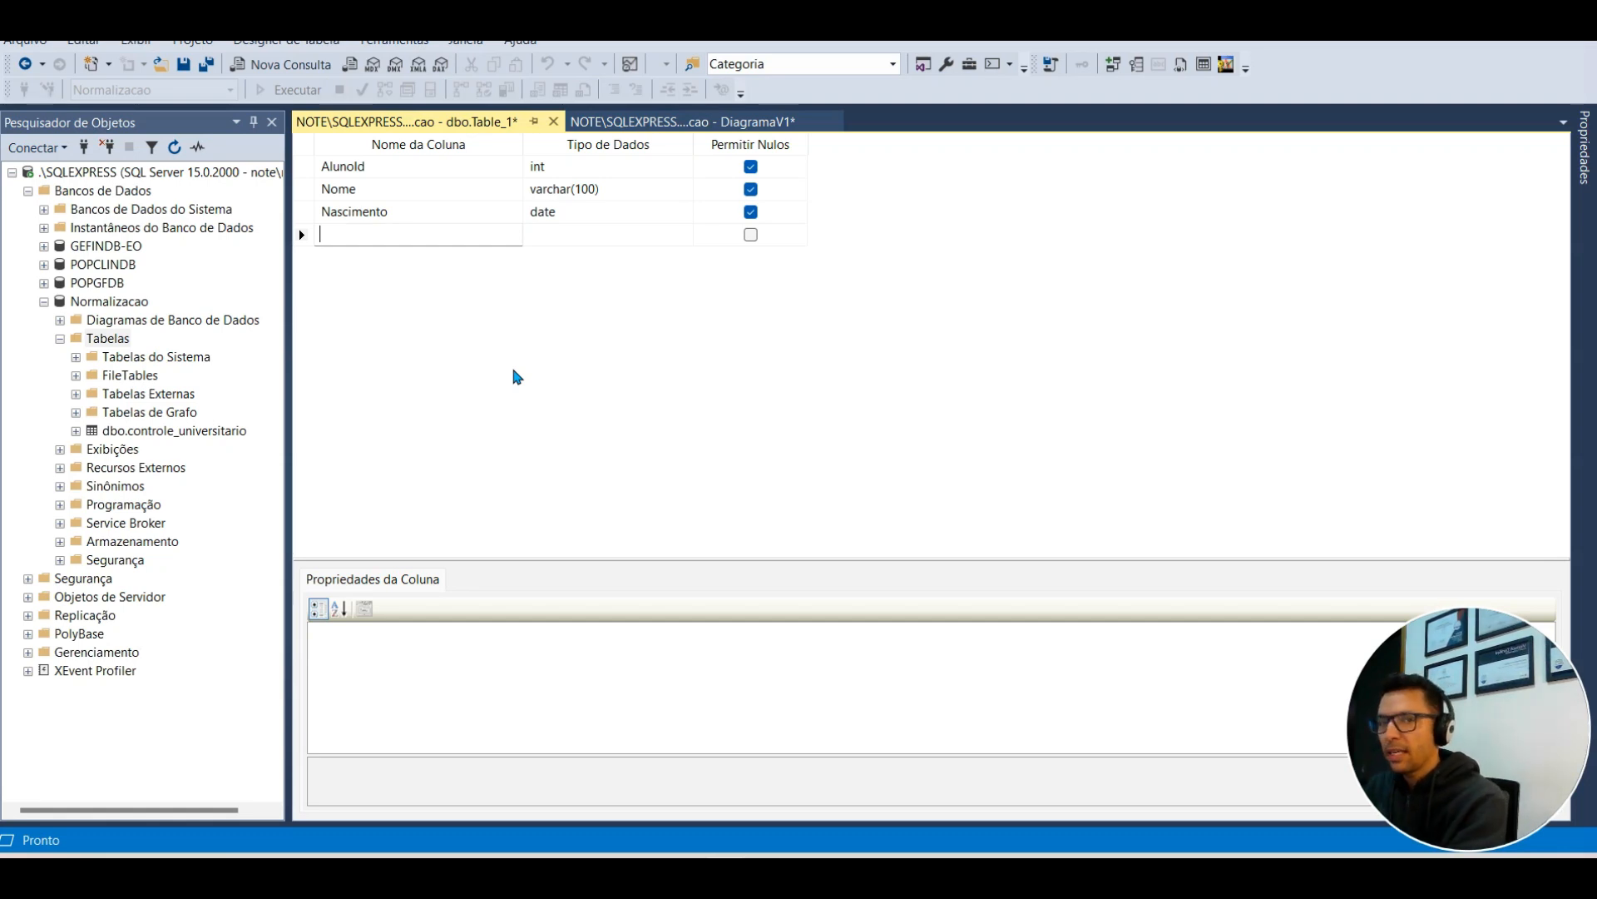
# Step: Add the columns Ativo bit and DataCriacao datetime, correcting the typos in their names
pyautogui.write('Aitov')
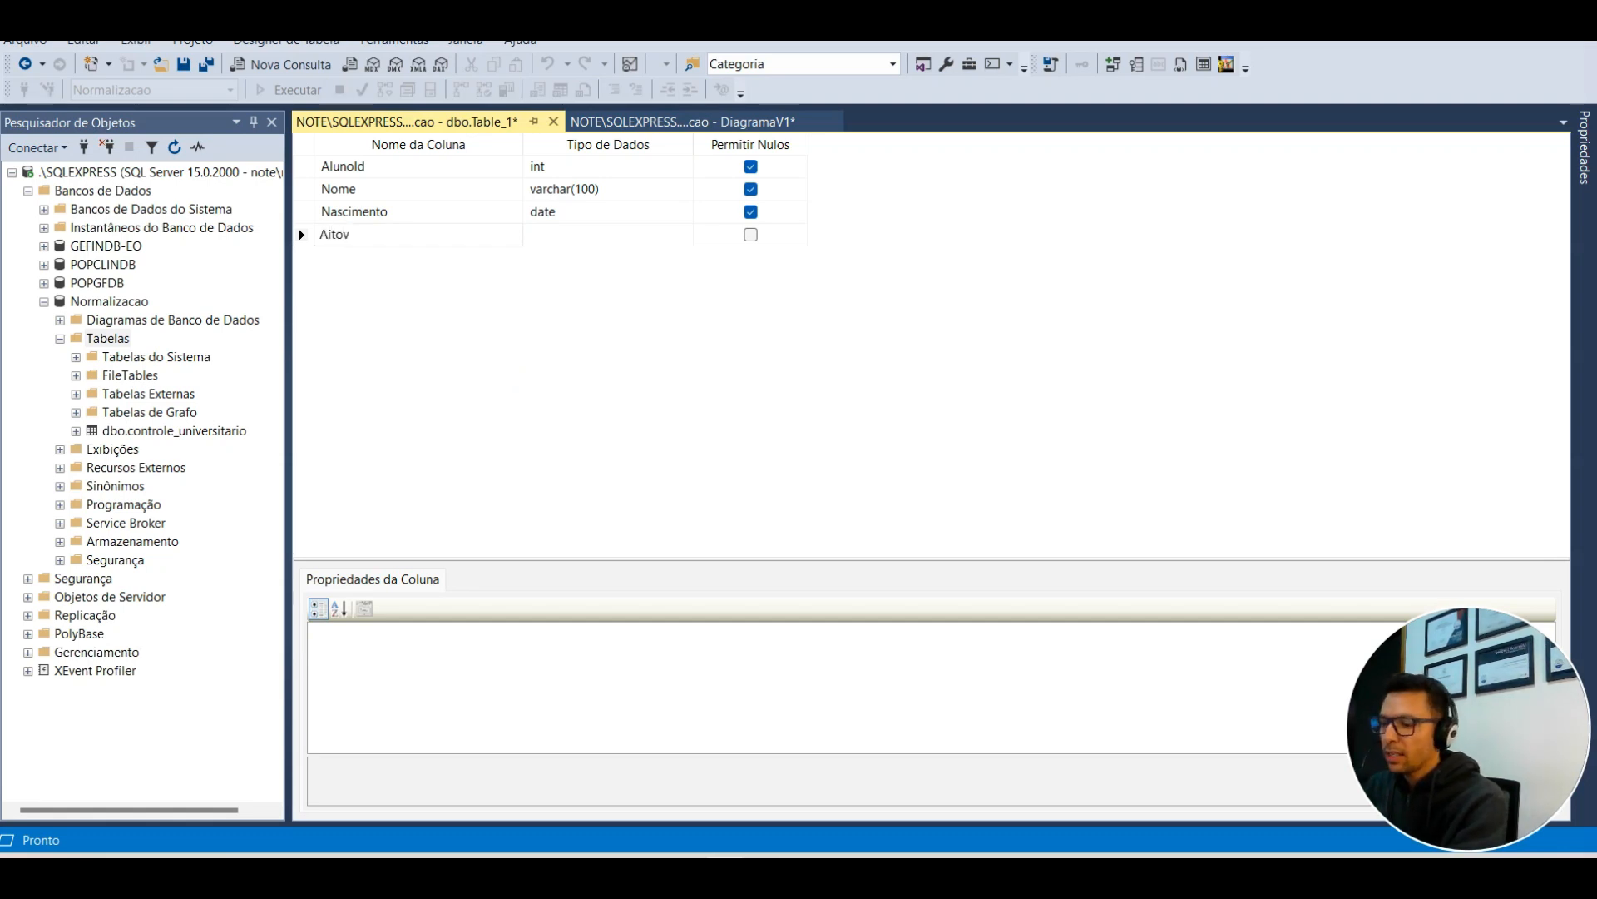
pyautogui.press('BackSpace')
pyautogui.press('BackSpace')
pyautogui.press('BackSpace')
pyautogui.press('BackSpace')
pyautogui.write('Aito')
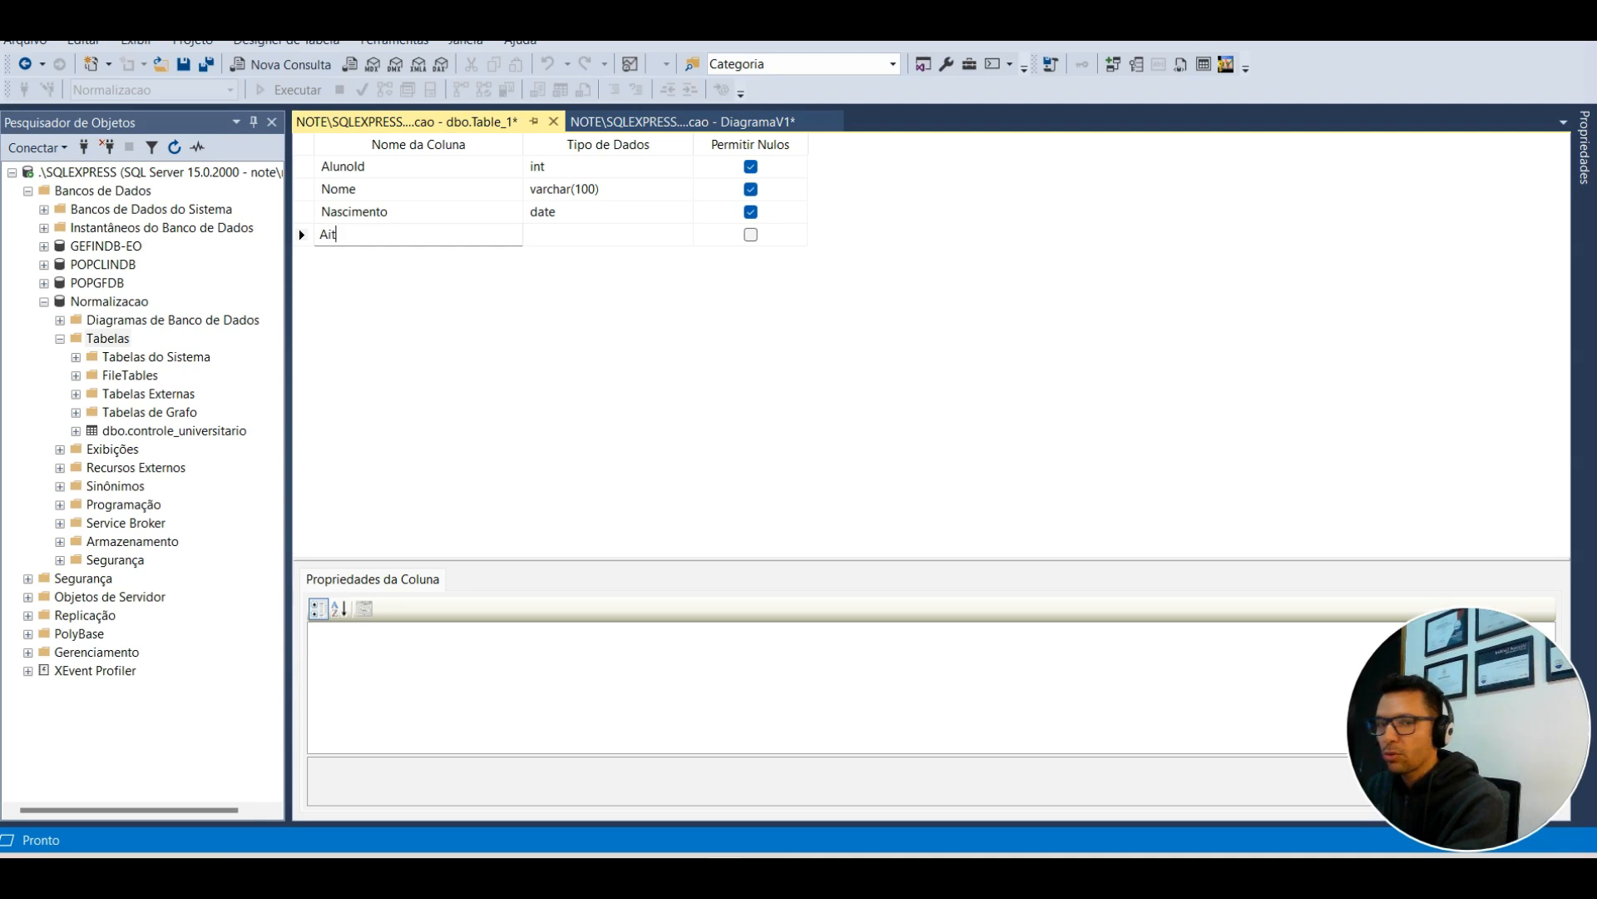
pyautogui.press('BackSpace')
pyautogui.press('BackSpace')
pyautogui.press('BackSpace')
pyautogui.write('tivo')
pyautogui.press('Tab')
pyautogui.write('bit')
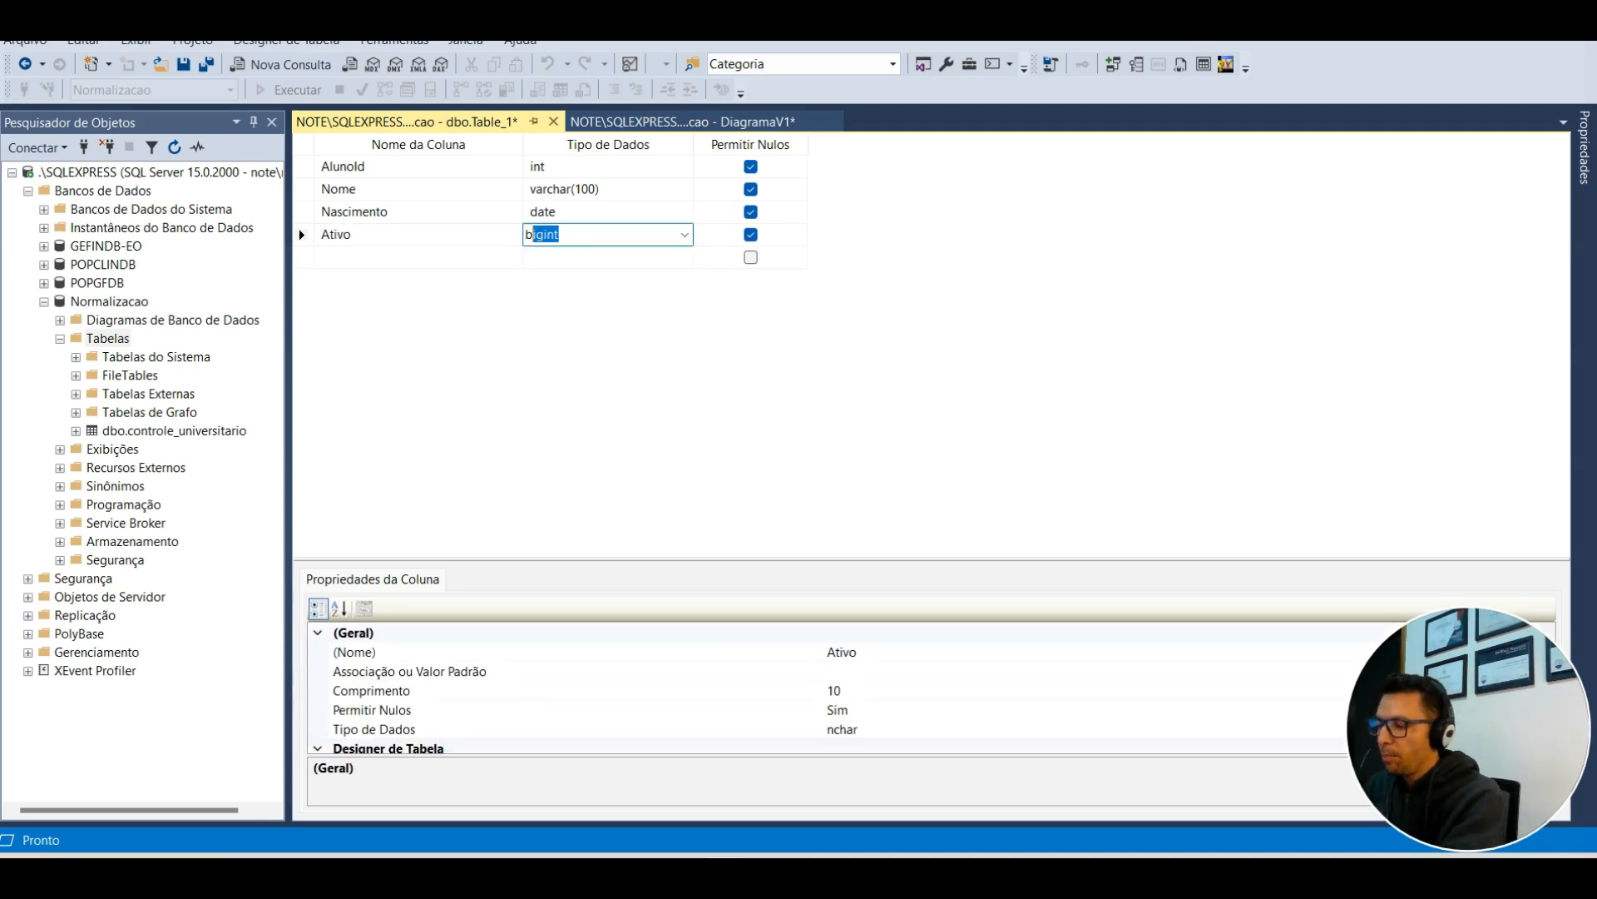
pyautogui.press('Tab')
pyautogui.press('Tab')
pyautogui.write('D')
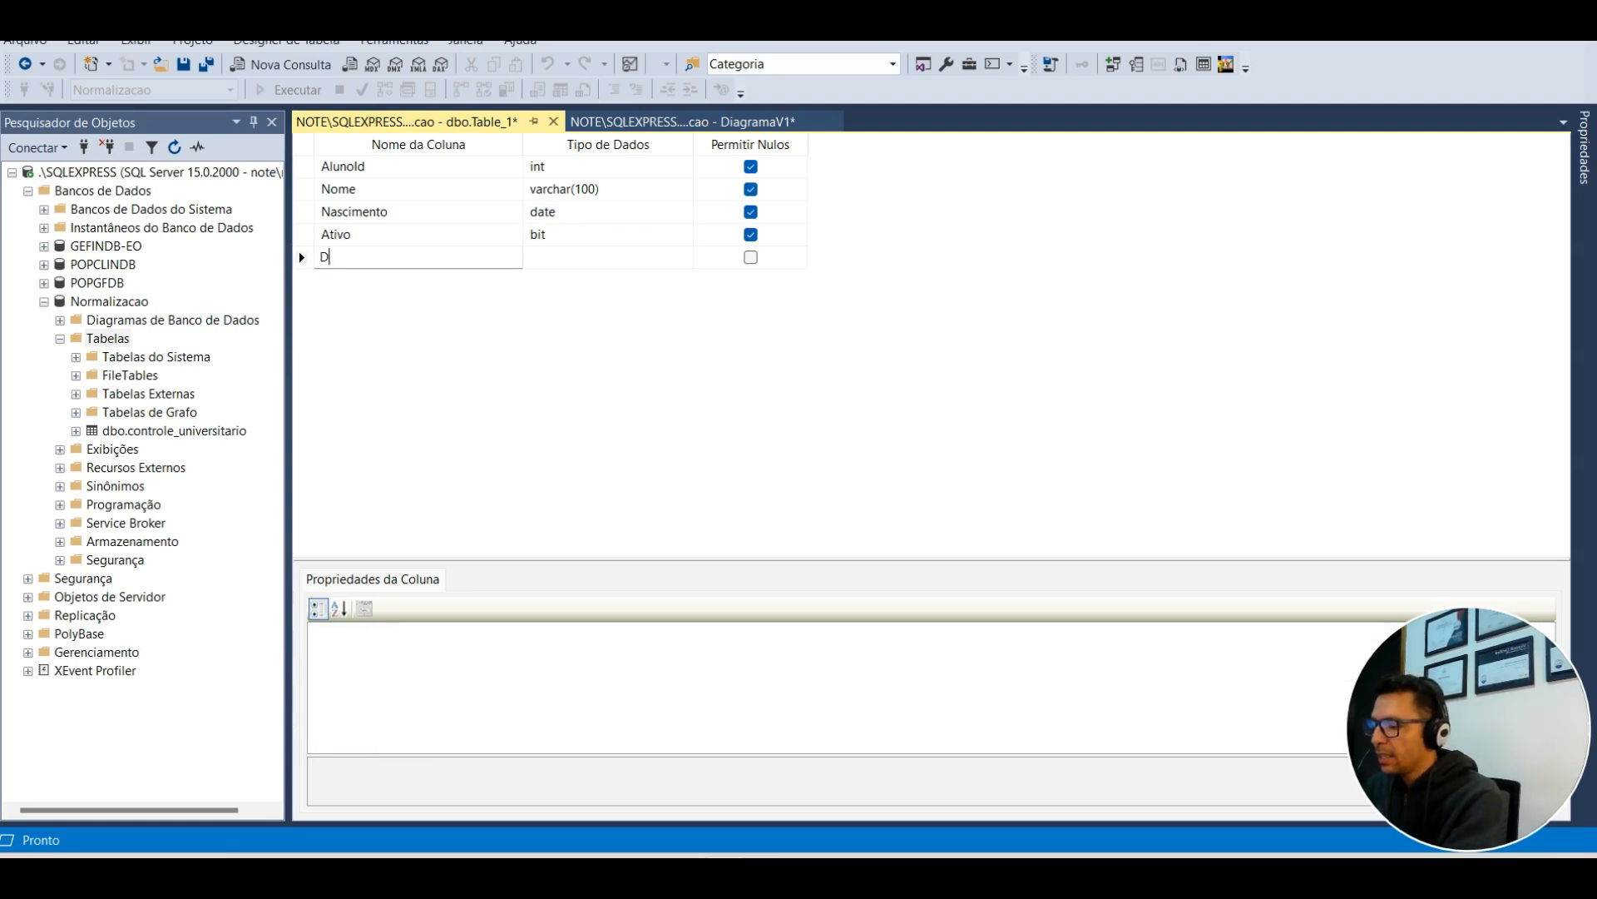
pyautogui.write('ataOcorrencia')
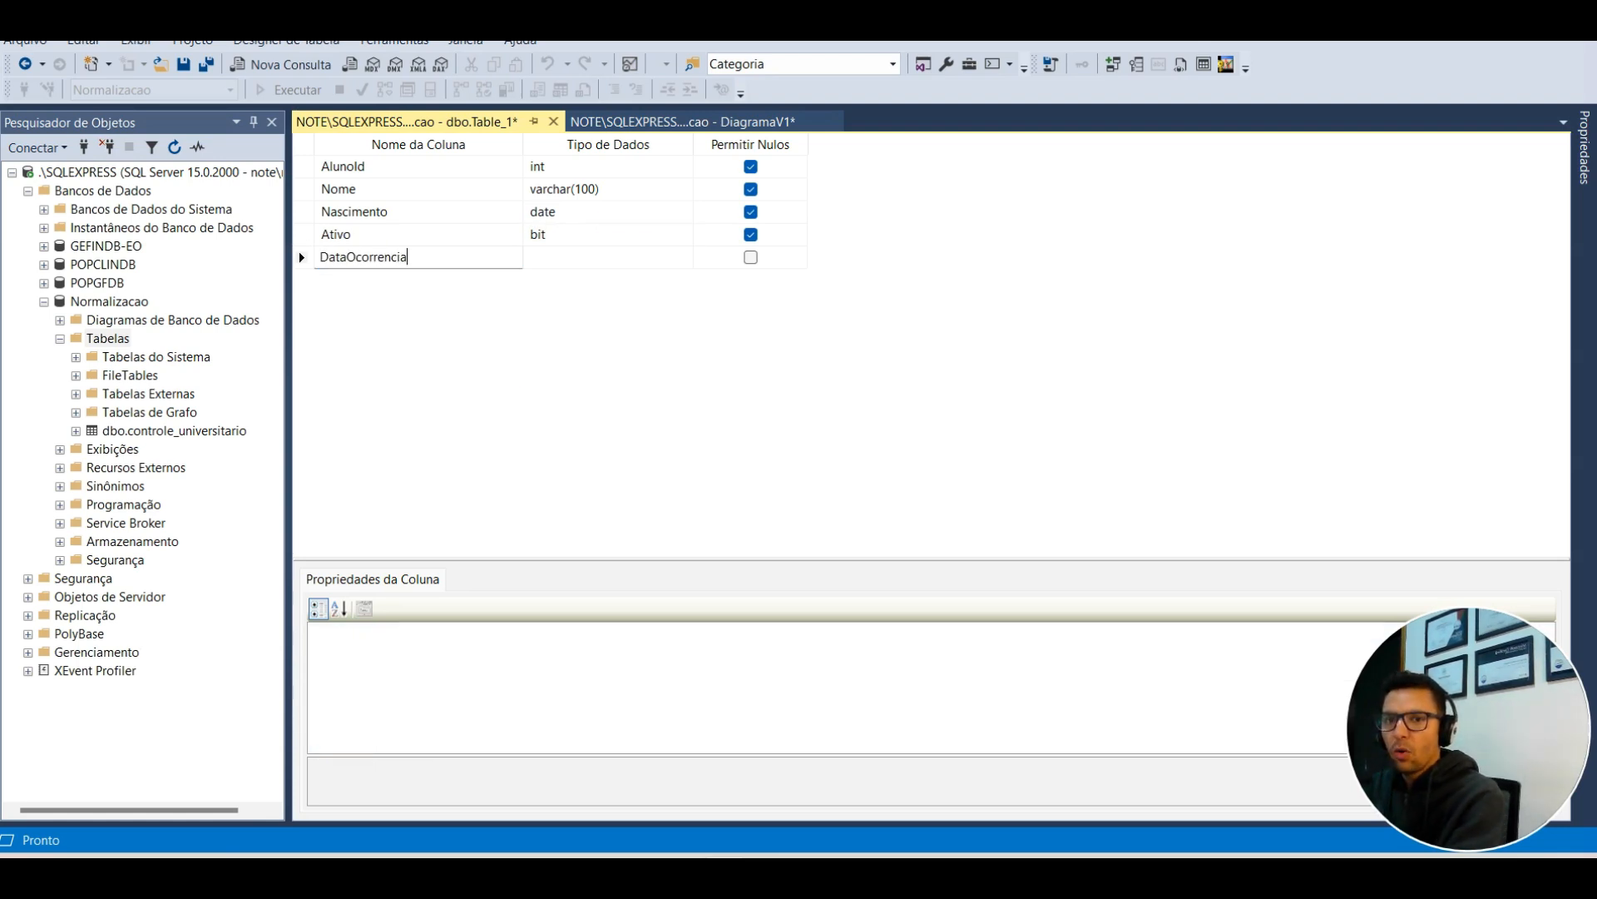
pyautogui.hotkey('ctrl', 'a')
pyautogui.write('Da')
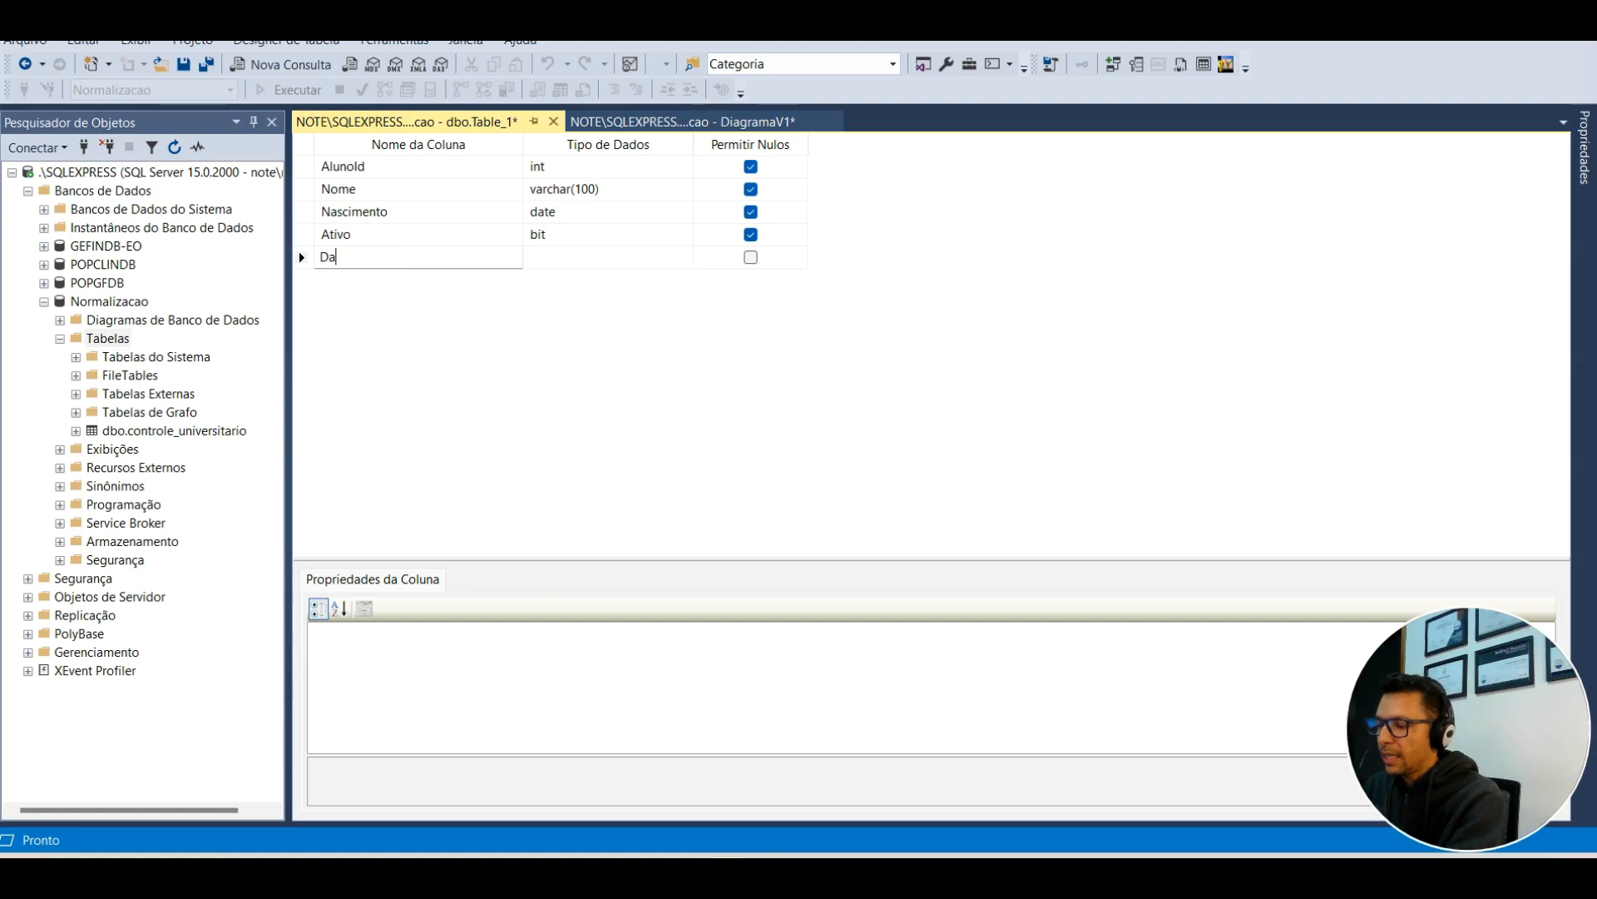
pyautogui.write('taCriacao')
pyautogui.press('Tab')
pyautogui.write('datetime')
pyautogui.press('Tab')
pyautogui.press('Tab')
# Step: Add DataAlteracao datetime and Usuario varchar(50) columns
pyautogui.write('Data')
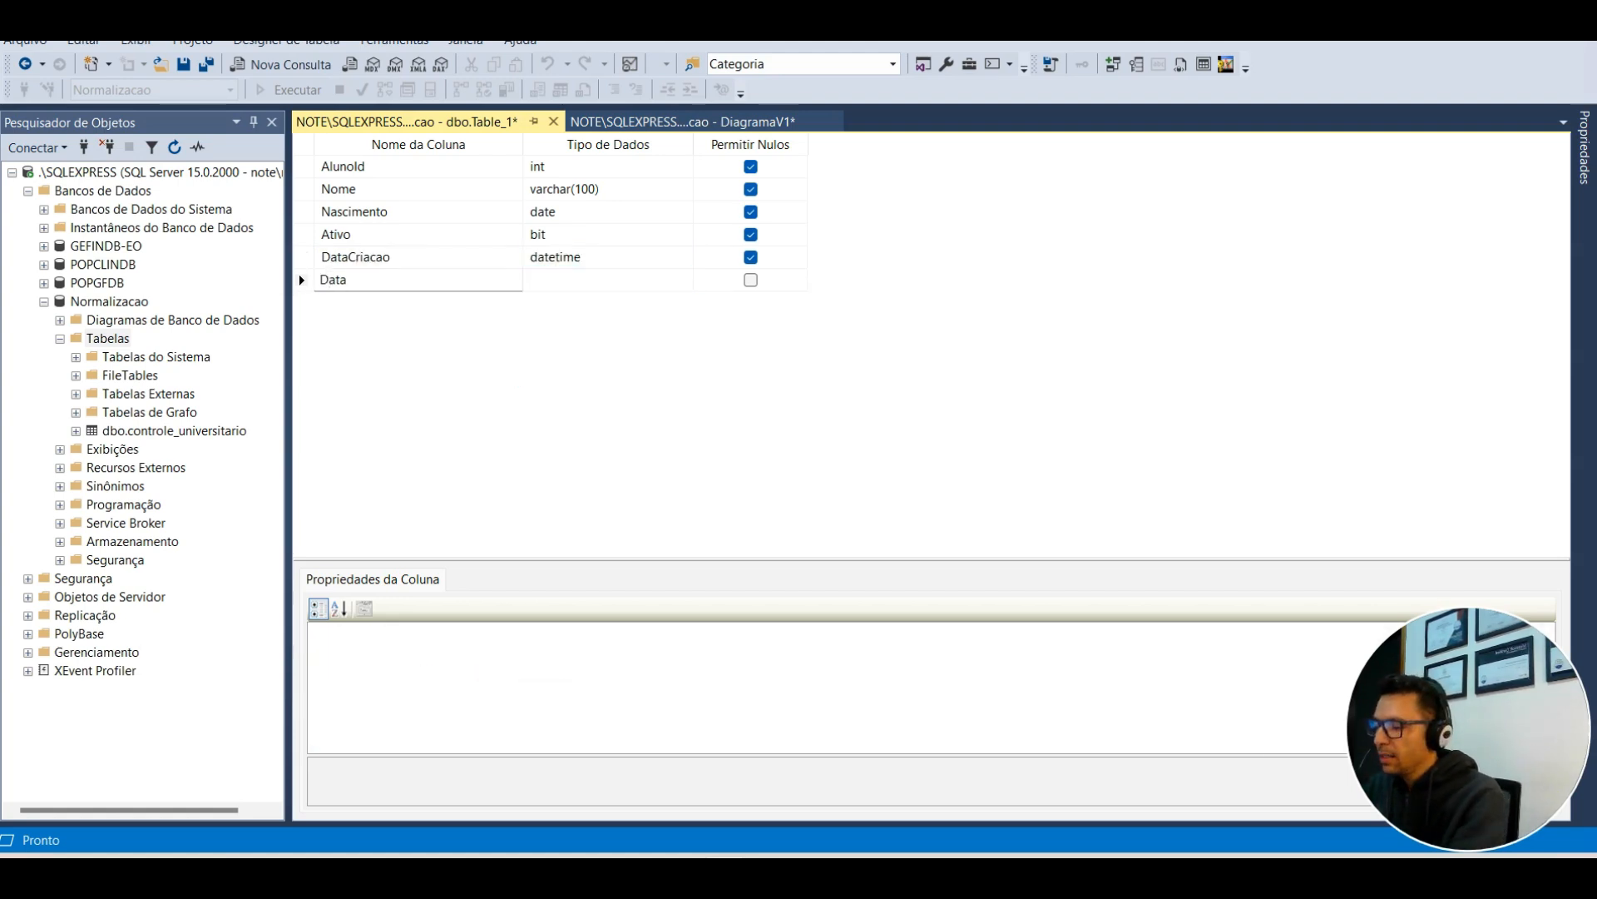
pyautogui.write('Alteração')
pyautogui.press('BackSpace')
pyautogui.press('BackSpace')
pyautogui.press('BackSpace')
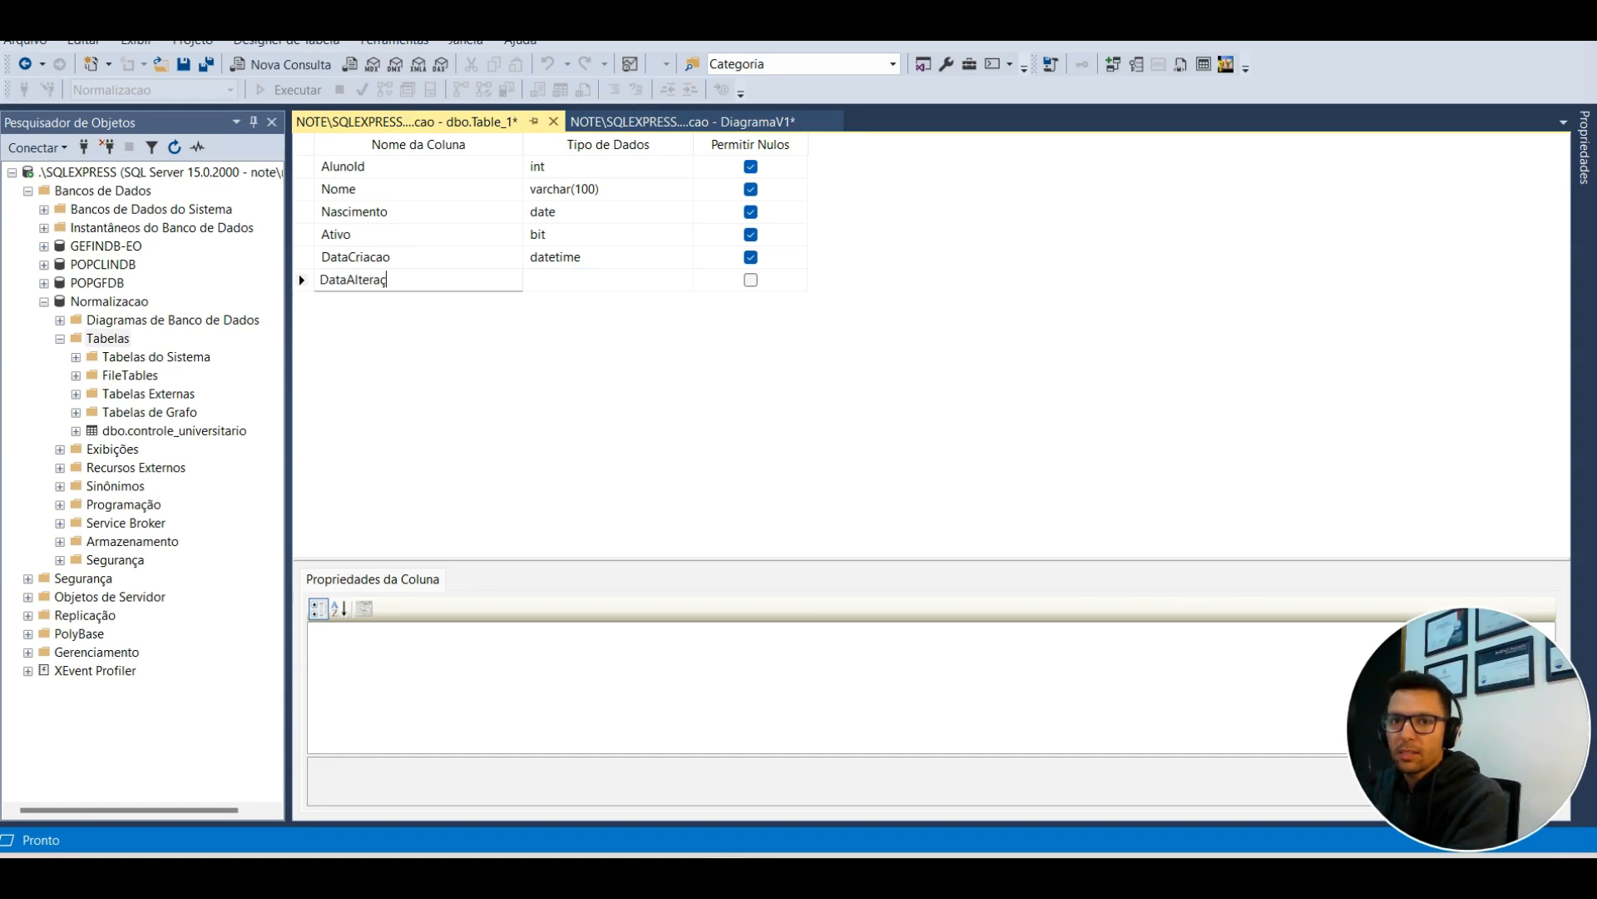
pyautogui.write('cao')
pyautogui.press('Tab')
pyautogui.write('datetime')
pyautogui.press('Tab')
pyautogui.press('Tab')
pyautogui.write('Usuario')
pyautogui.press('Tab')
pyautogui.write('datet')
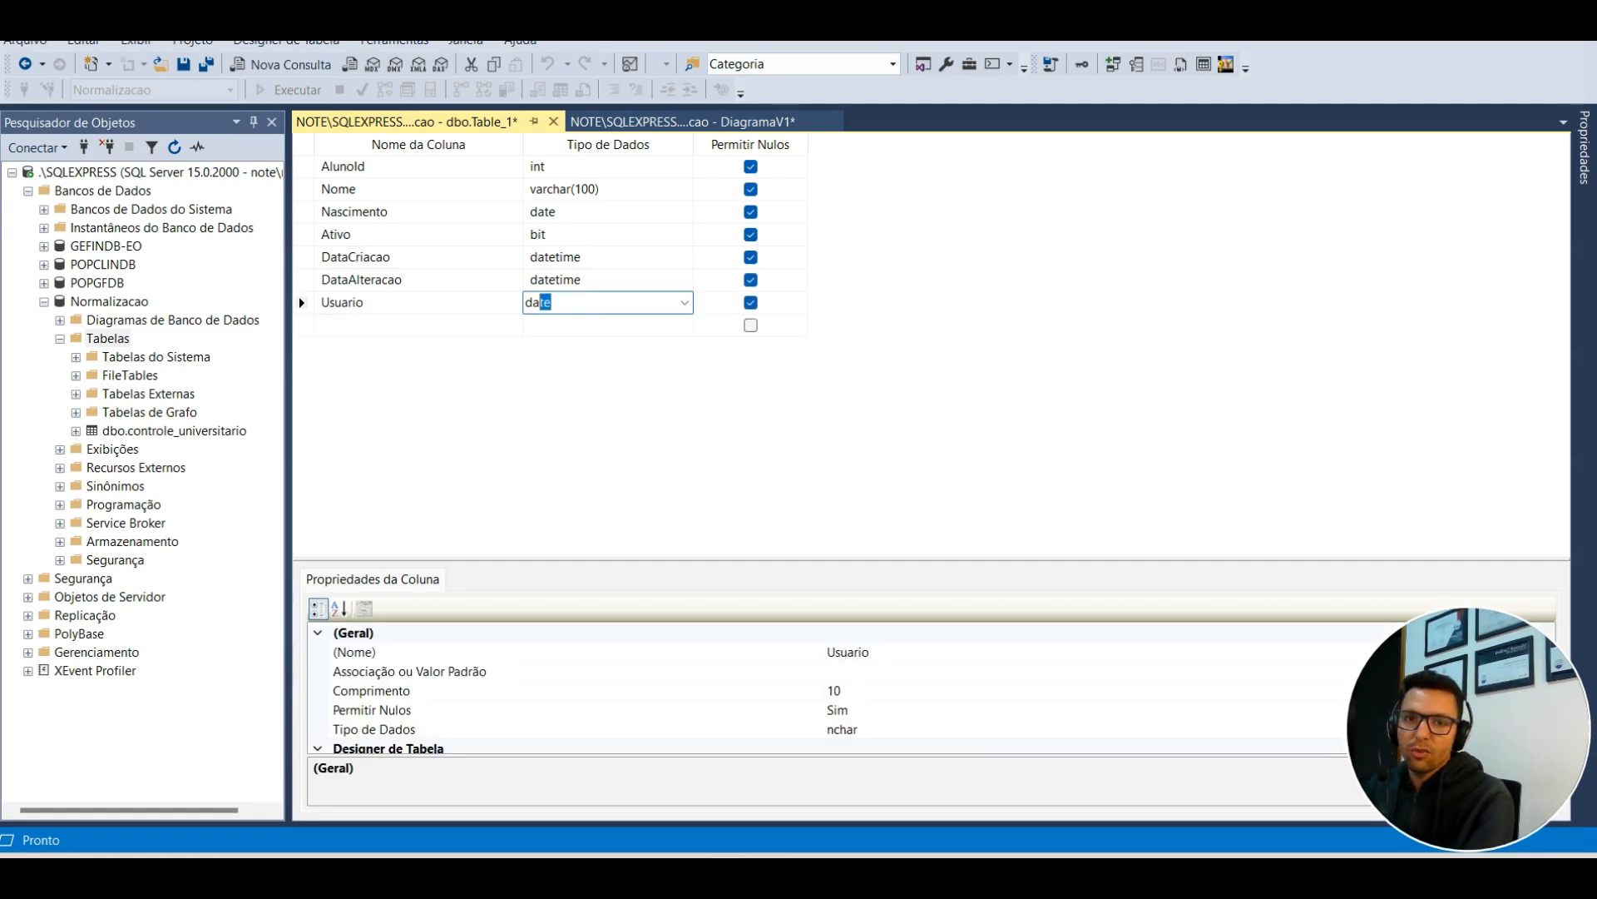
pyautogui.press('BackSpace')
pyautogui.press('BackSpace')
pyautogui.press('BackSpace')
pyautogui.press('BackSpace')
pyautogui.press('BackSpace')
pyautogui.press('BackSpace')
pyautogui.write('varchar(50)')
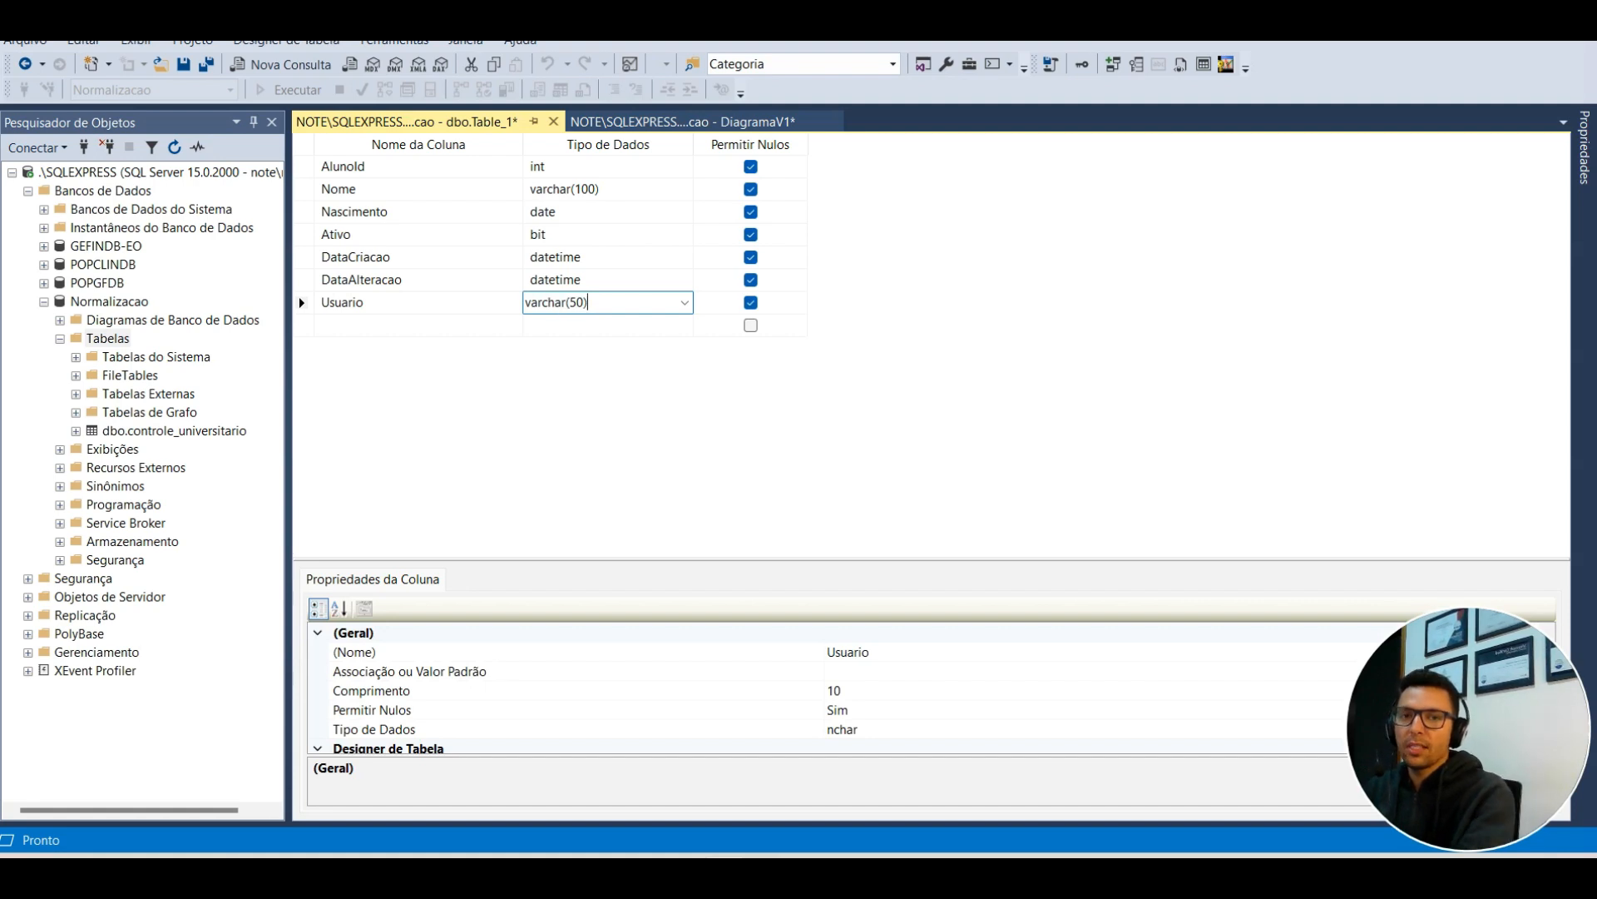
# Step: Make AlunoId the primary key and an auto-incrementing identity
pyautogui.rightClick(303, 171)
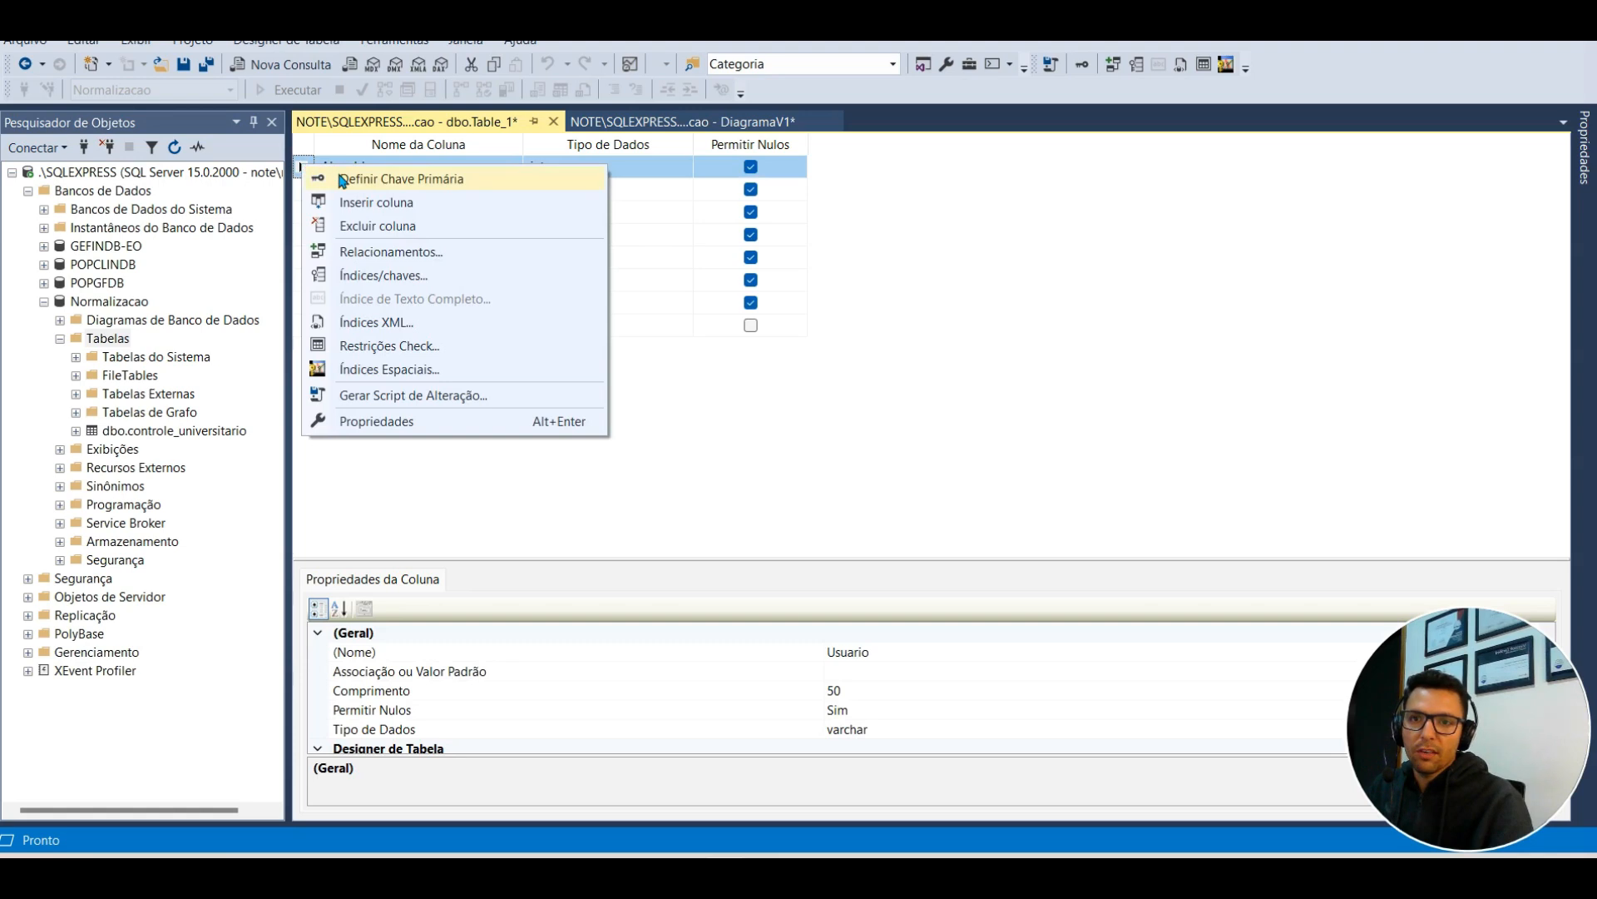
pyautogui.click(341, 176)
pyautogui.moveTo(662, 559); pyautogui.dragTo(664, 360)
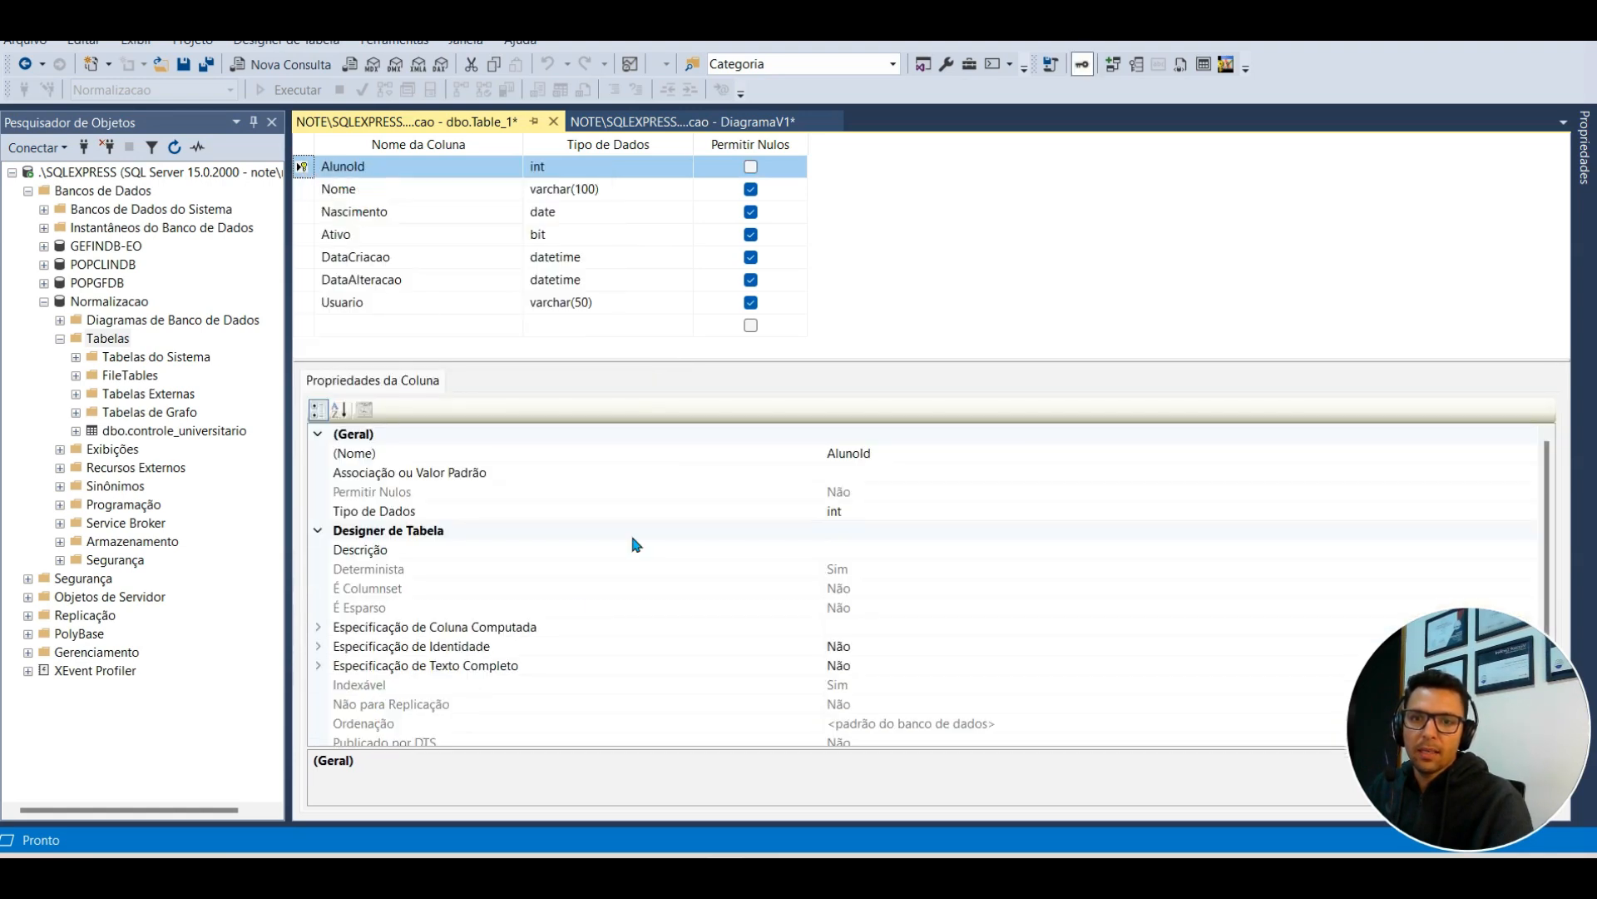
pyautogui.click(321, 648)
pyautogui.doubleClick(847, 666)
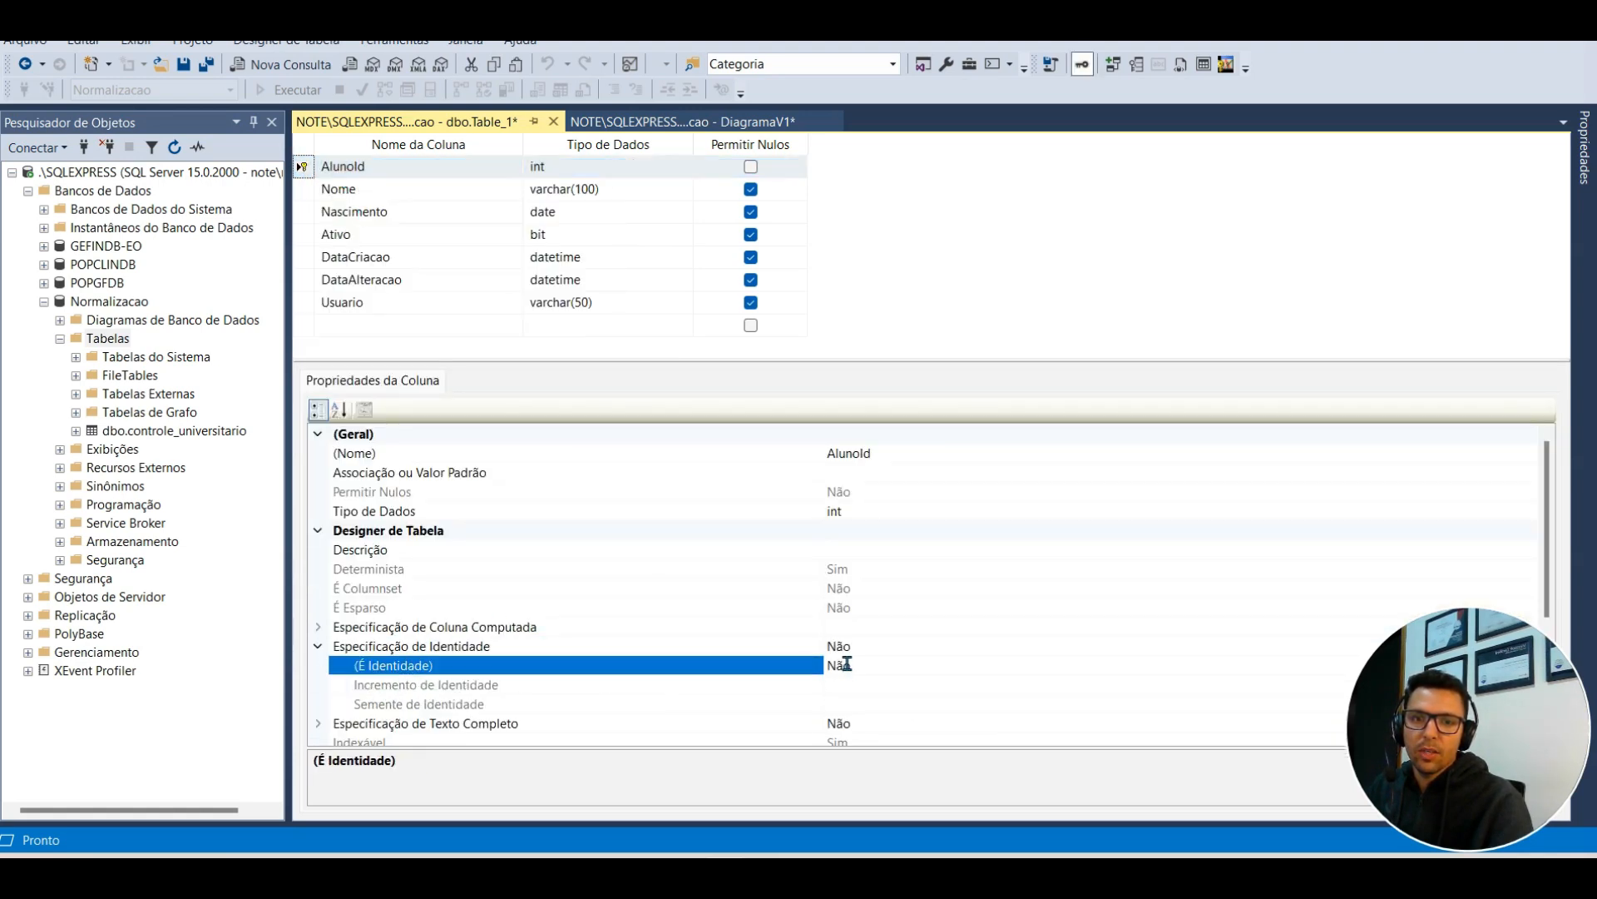
pyautogui.moveTo(917, 360); pyautogui.dragTo(916, 481)
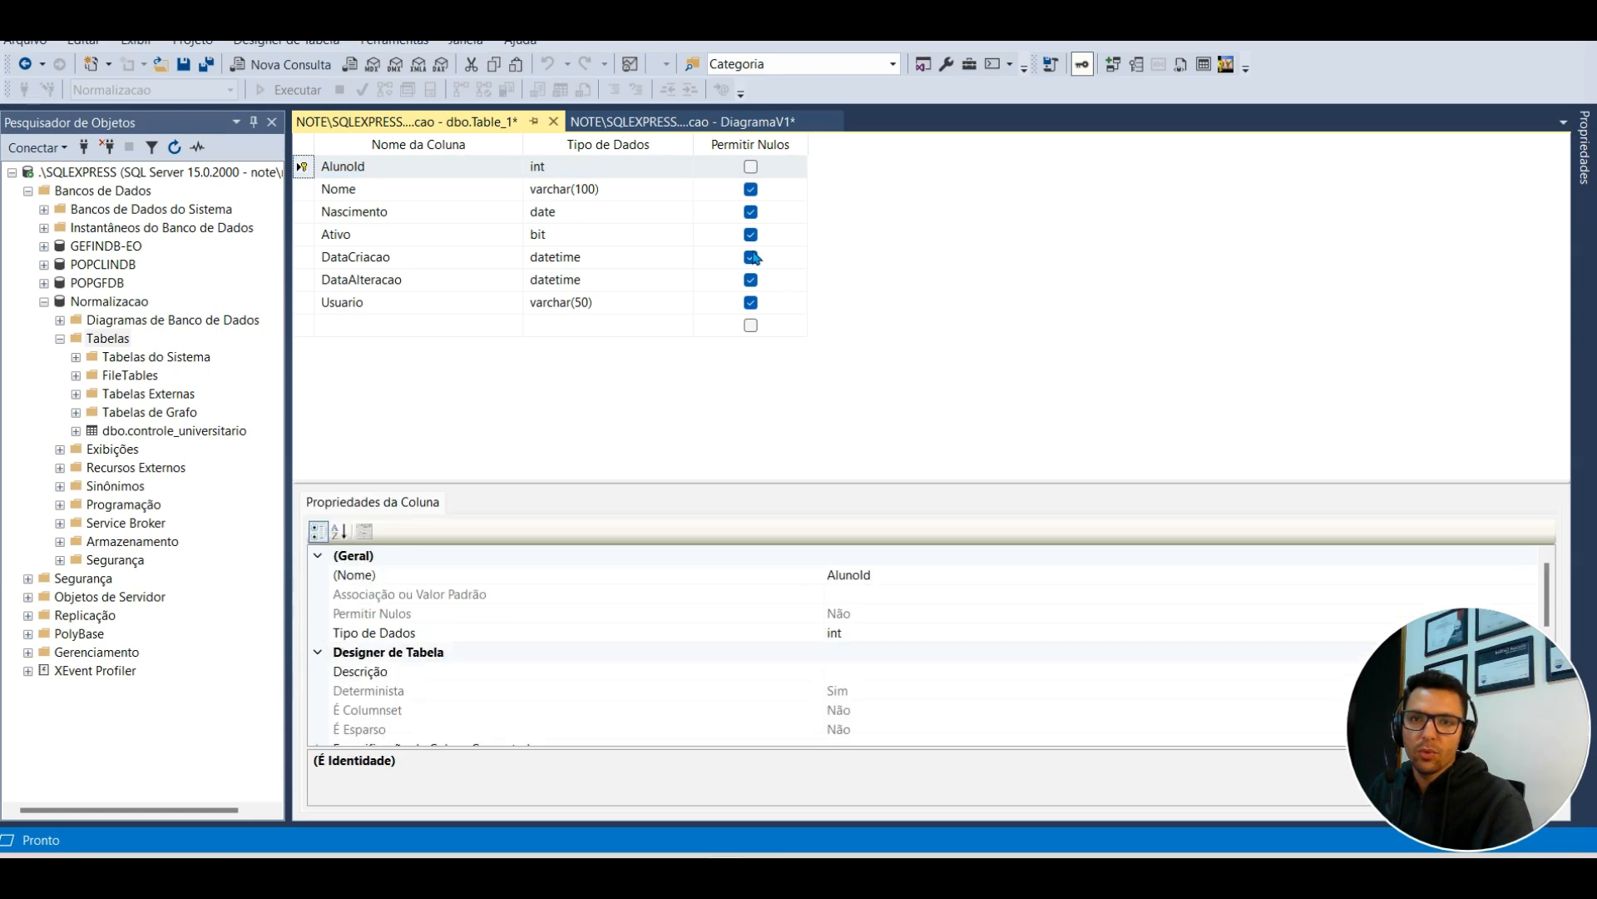
# Step: Disallow nulls on Nome, Ativo, DataCriacao and Usuario, then save the table as Aluno
pyautogui.click(750, 193)
pyautogui.click(750, 190)
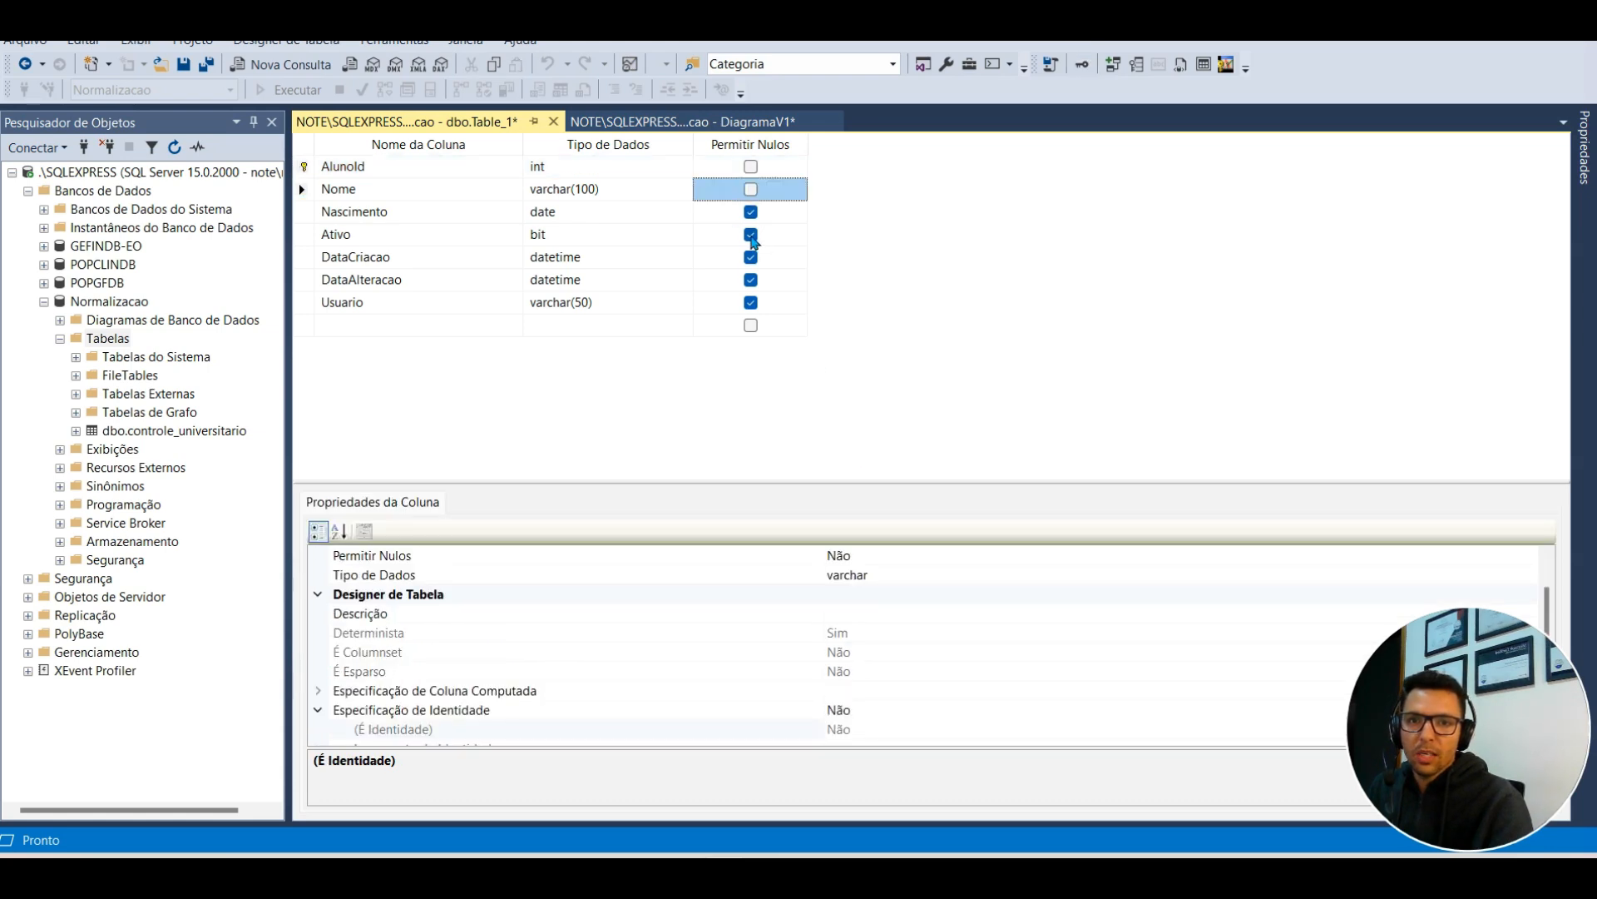
pyautogui.click(750, 234)
pyautogui.click(750, 257)
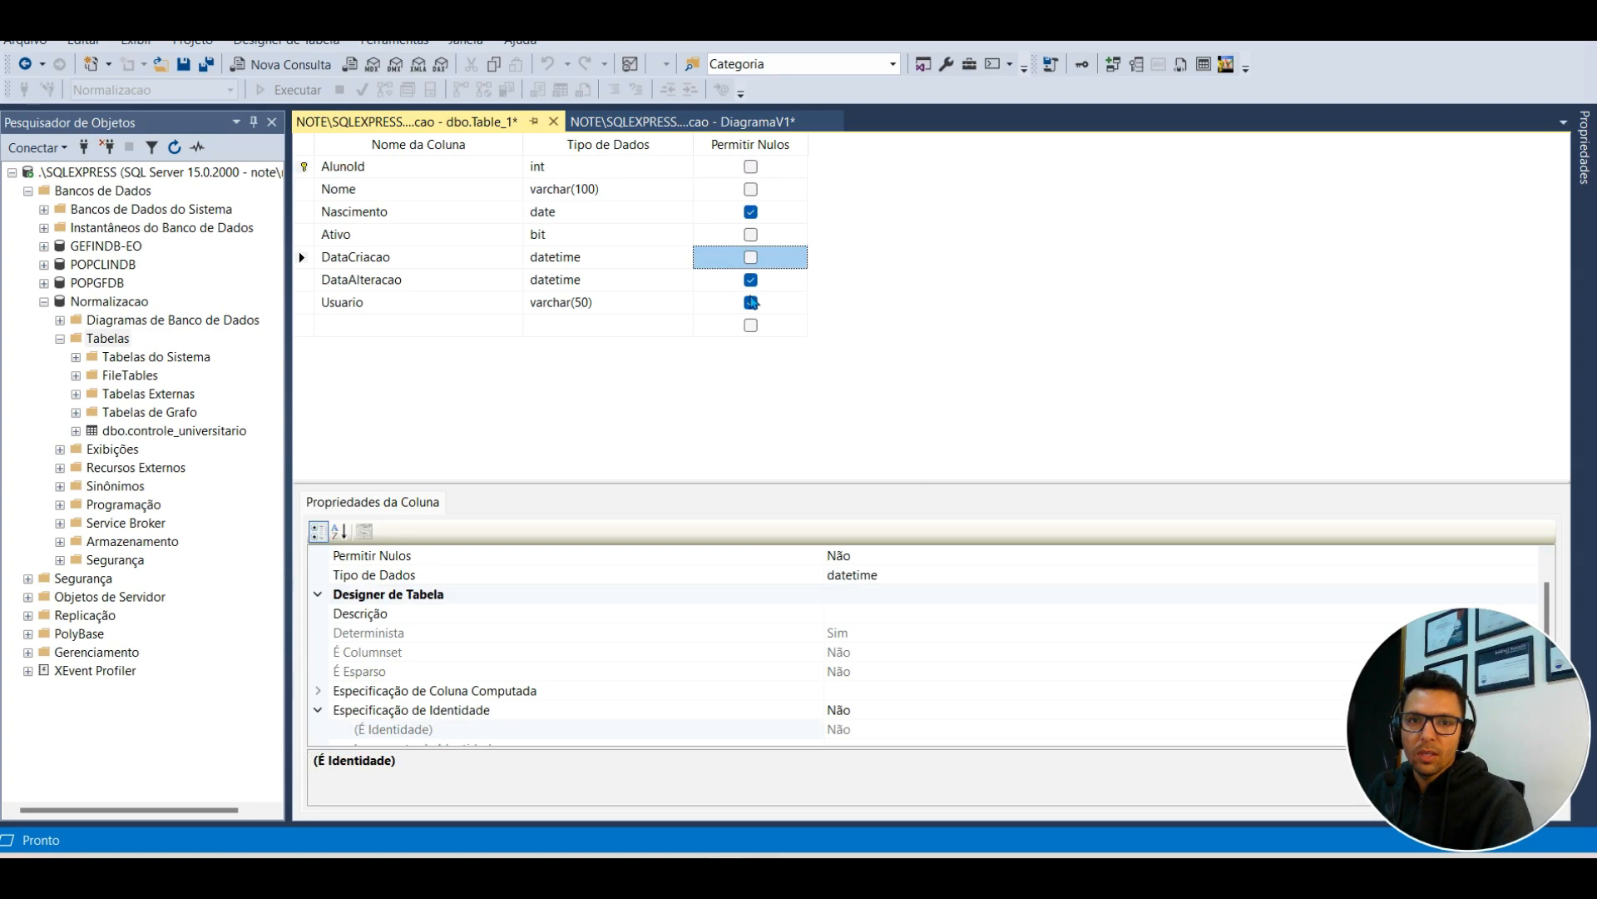
pyautogui.click(750, 302)
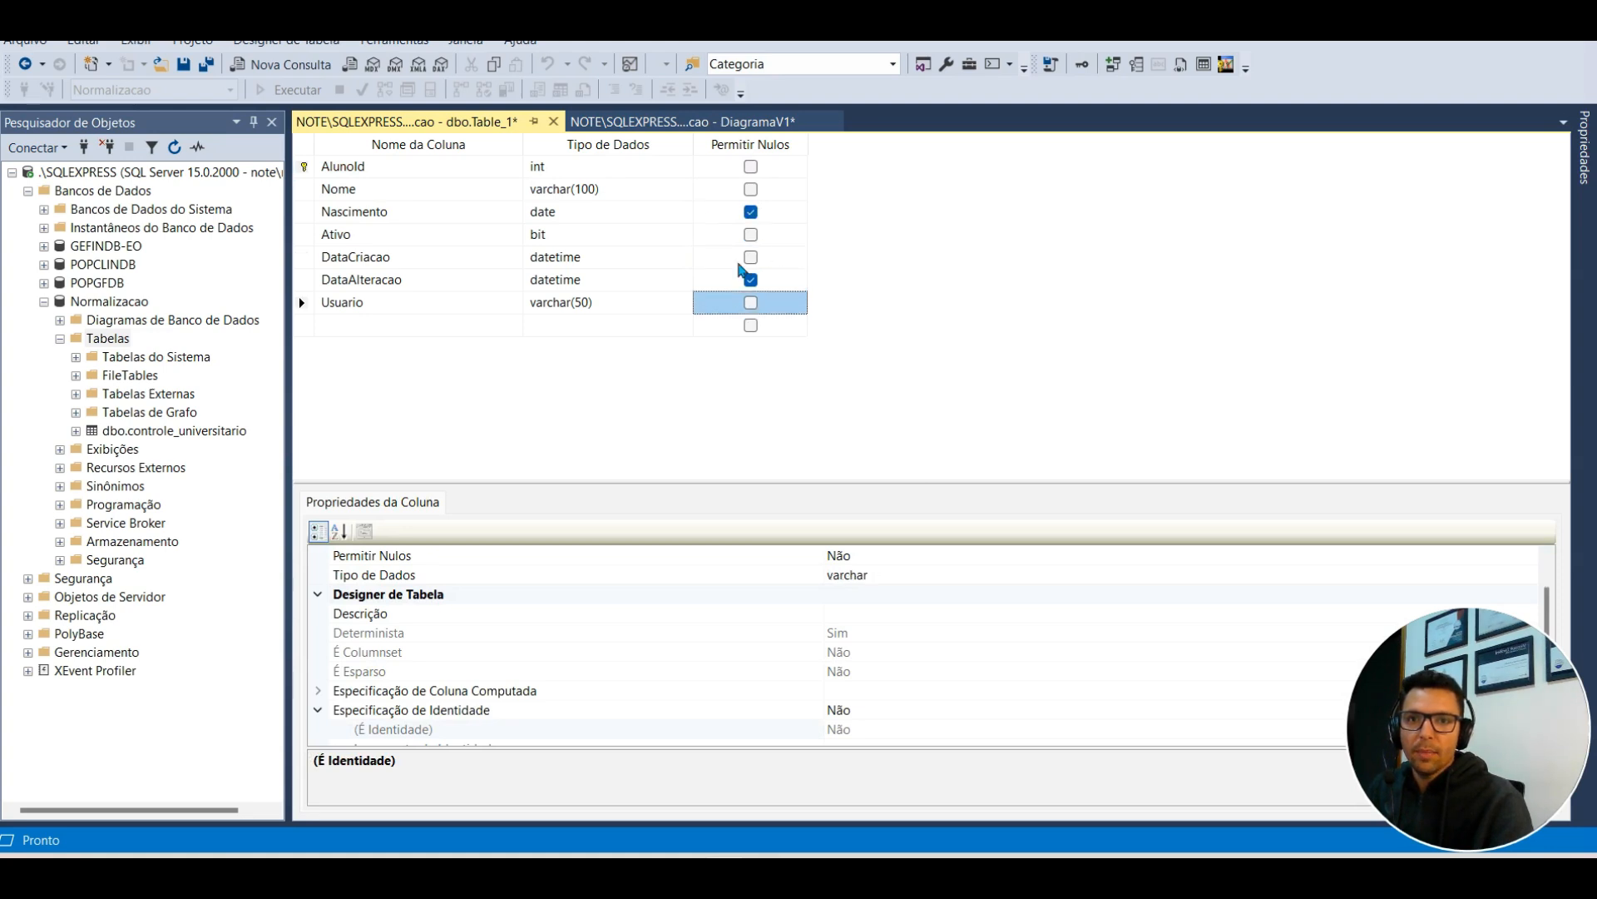
pyautogui.click(185, 65)
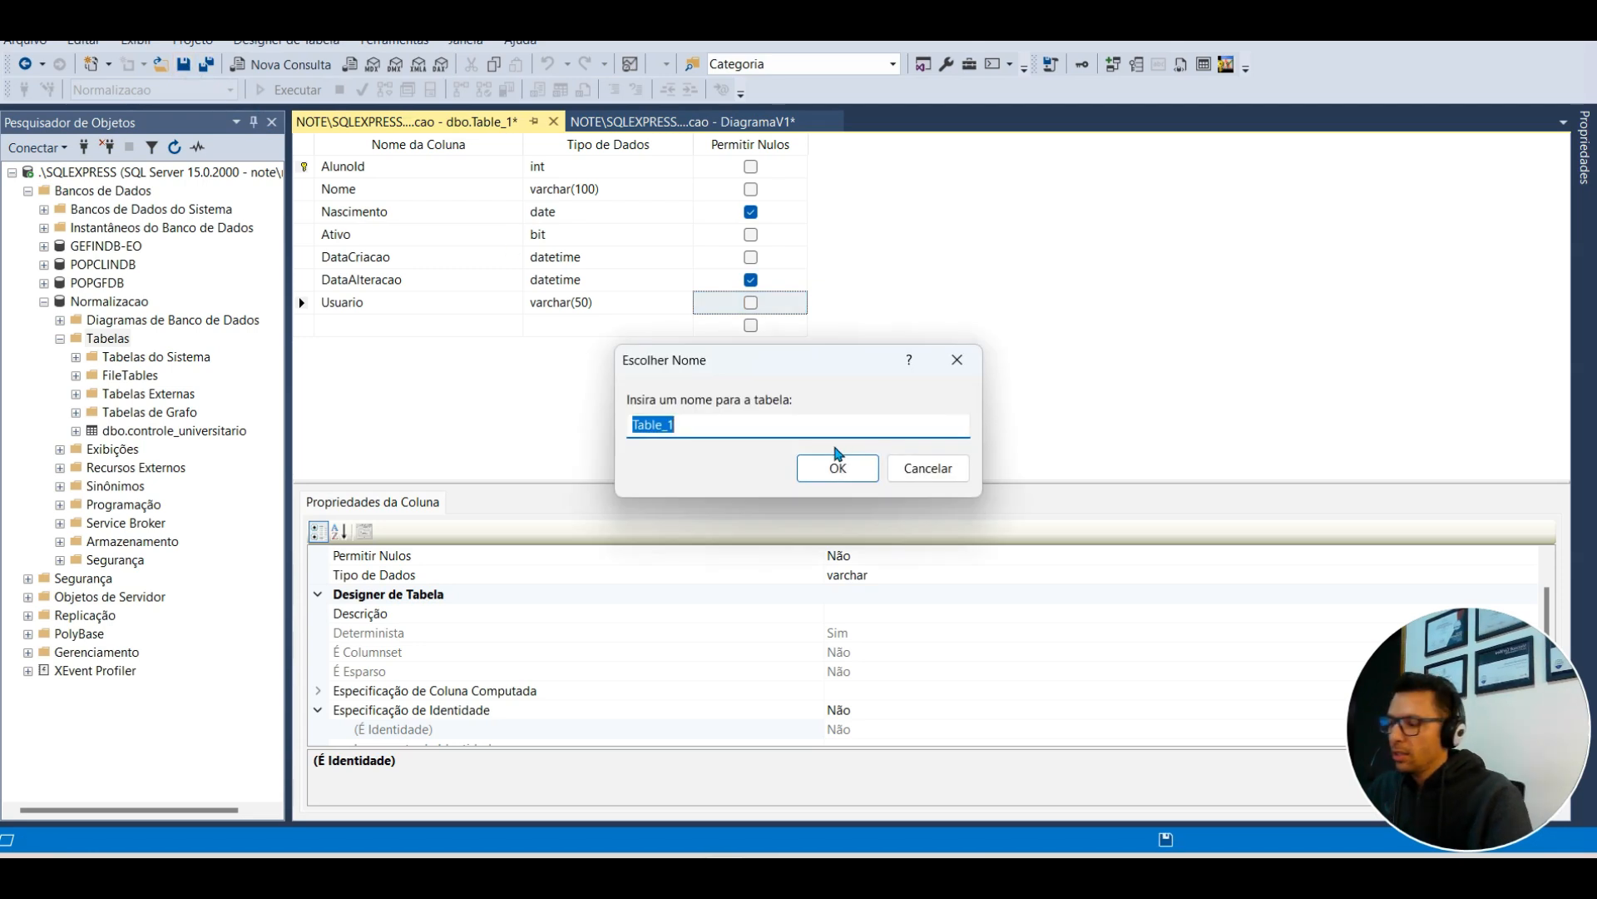
pyautogui.write('Aluno')
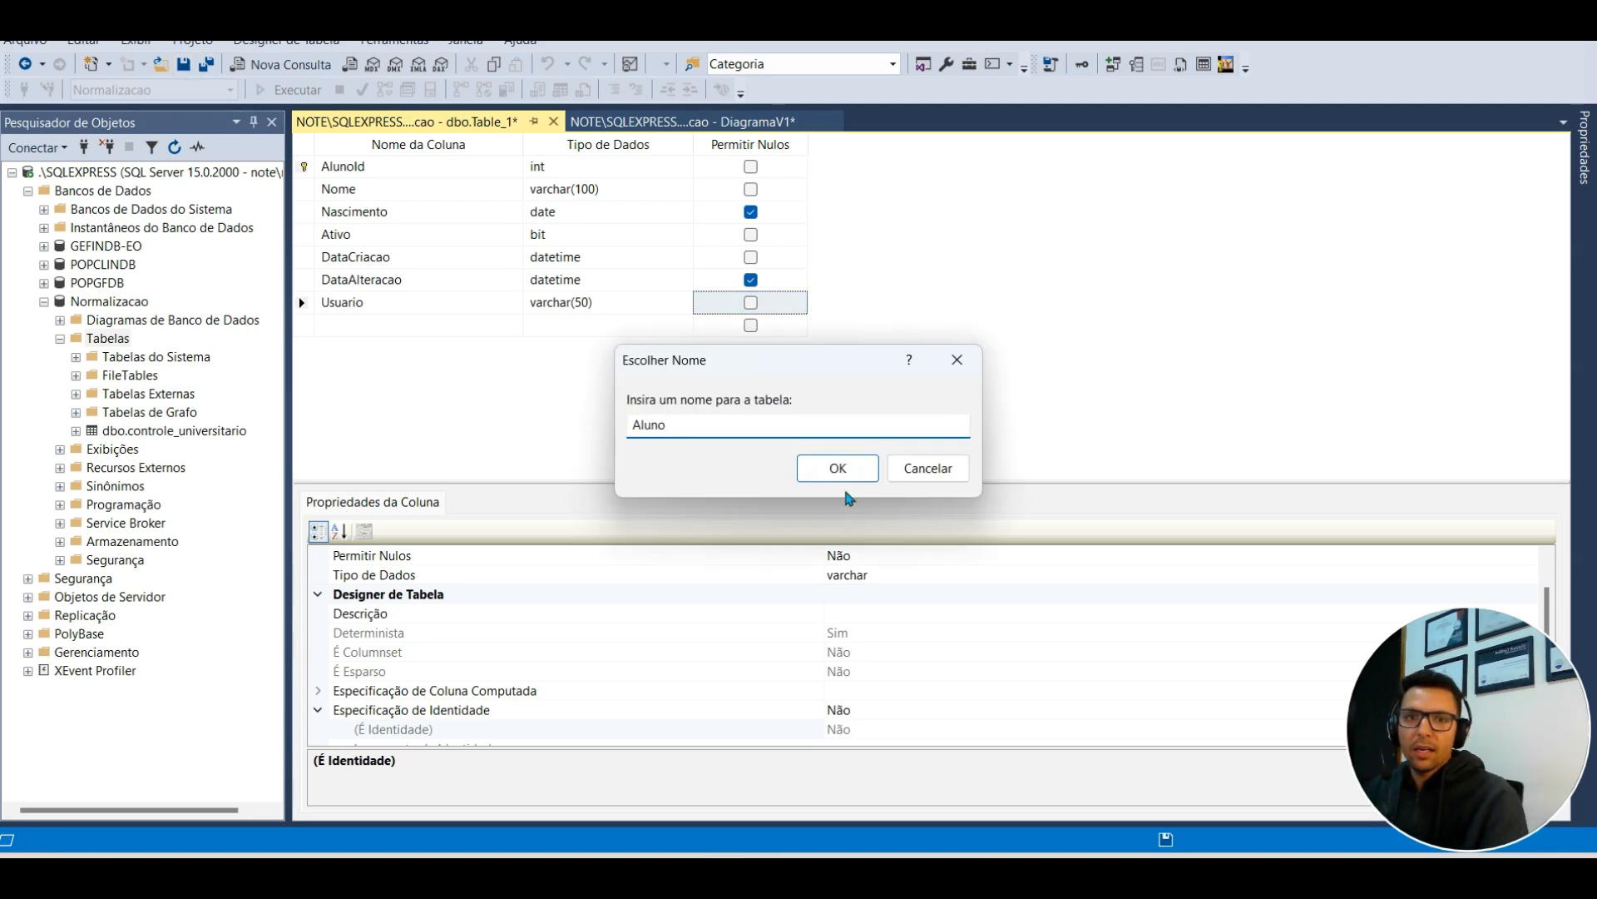
# Step: Confirm the Aluno table name, close its designer and start another new table
pyautogui.click(857, 466)
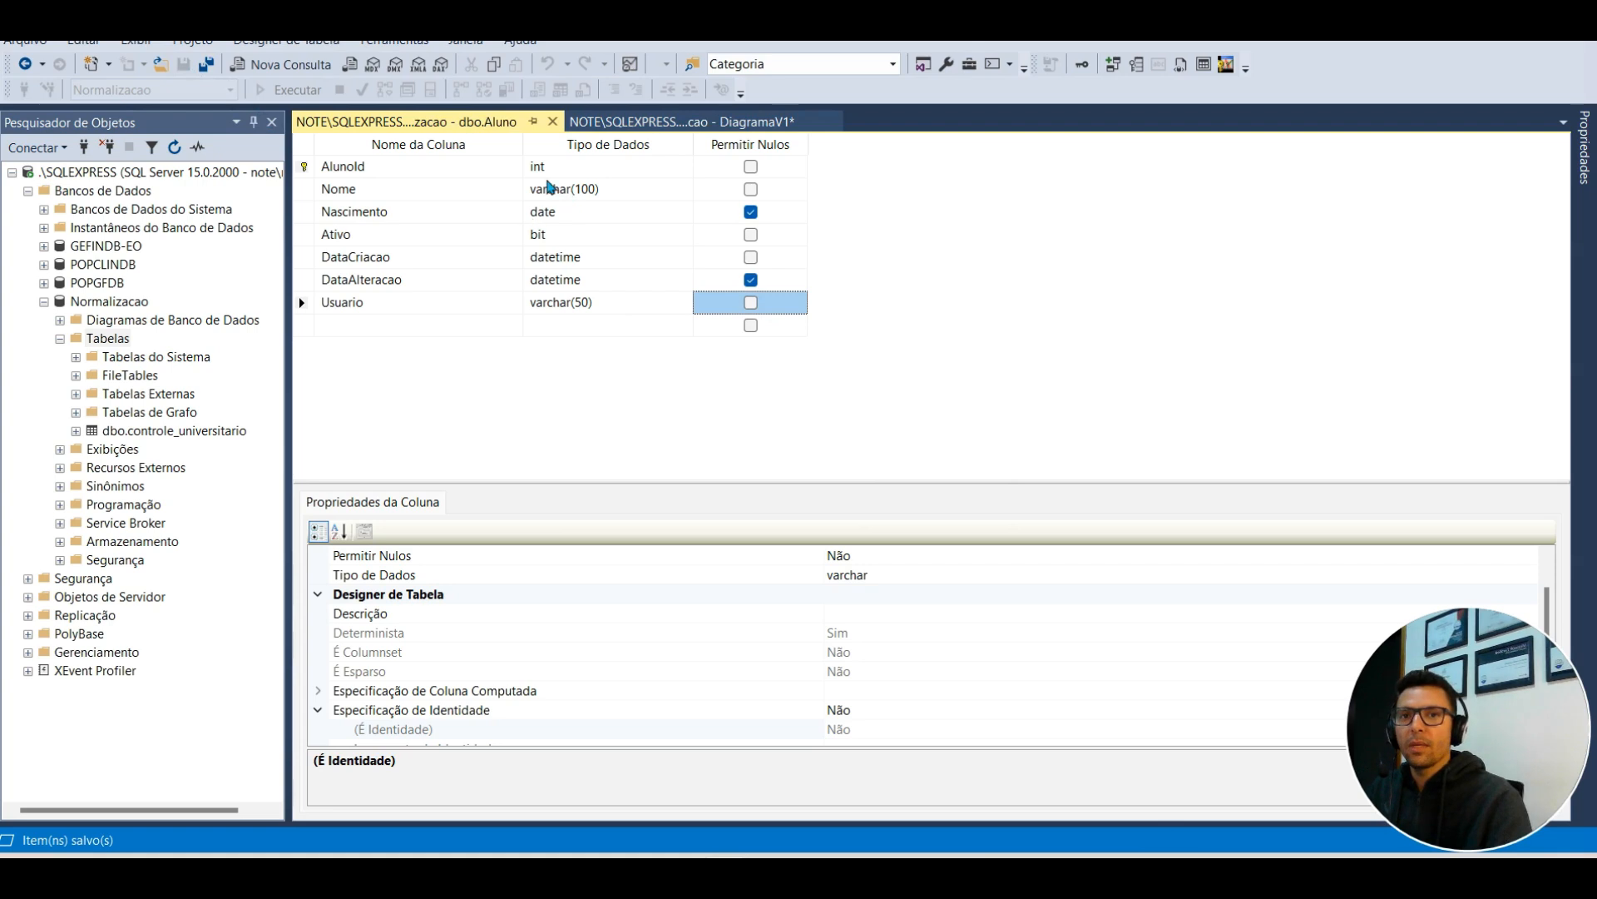
pyautogui.click(554, 121)
pyautogui.rightClick(105, 337)
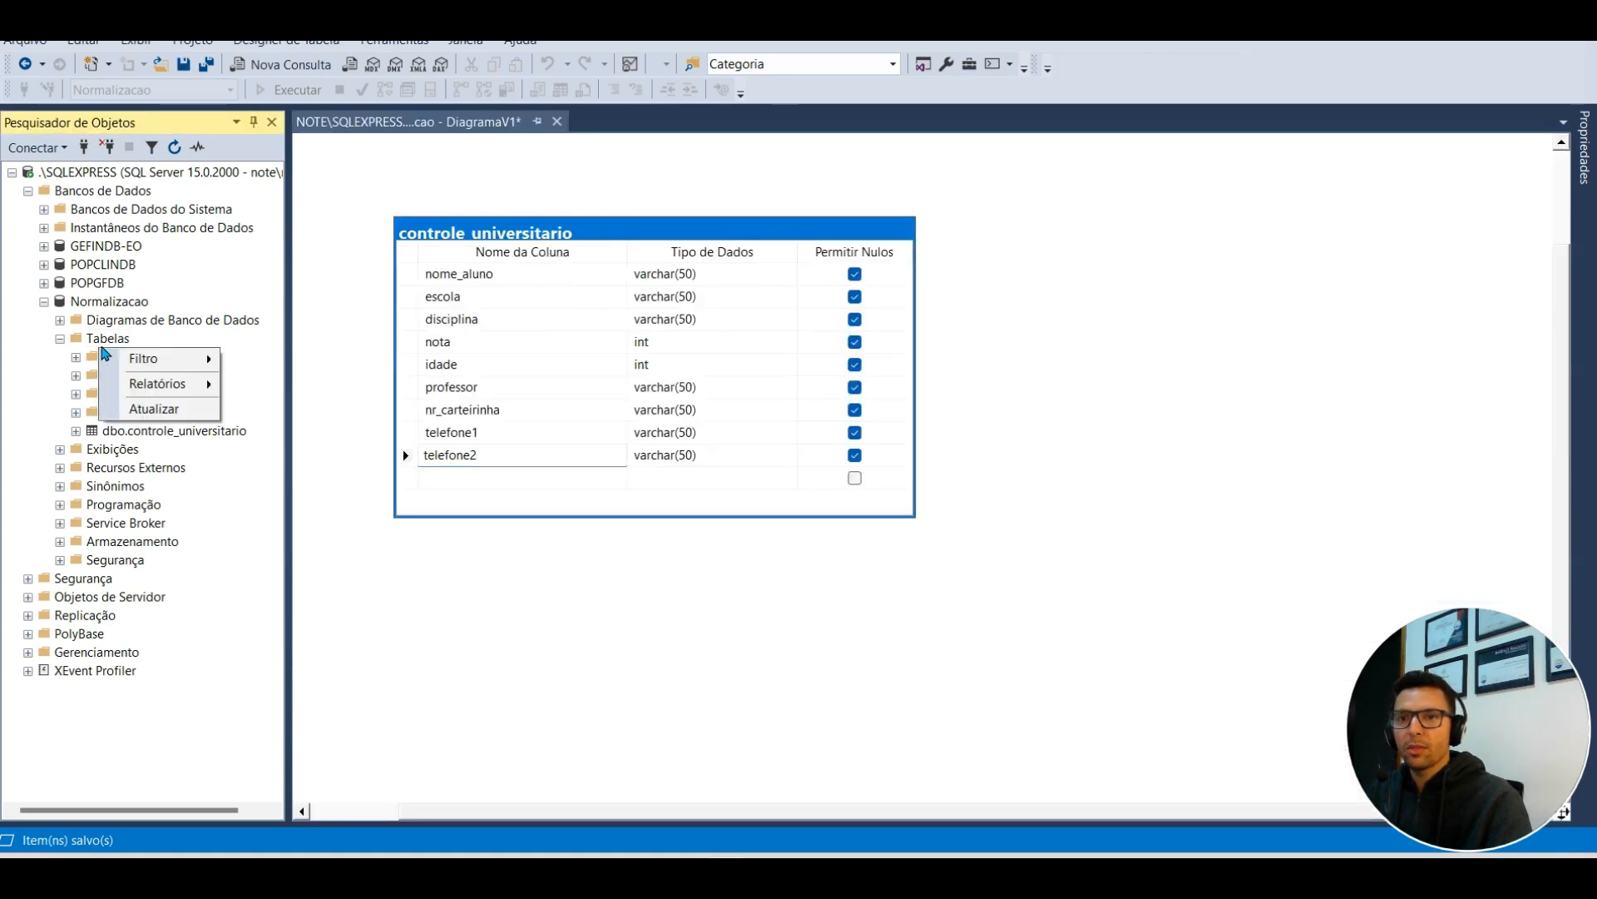
pyautogui.moveTo(182, 352)
pyautogui.click(314, 345)
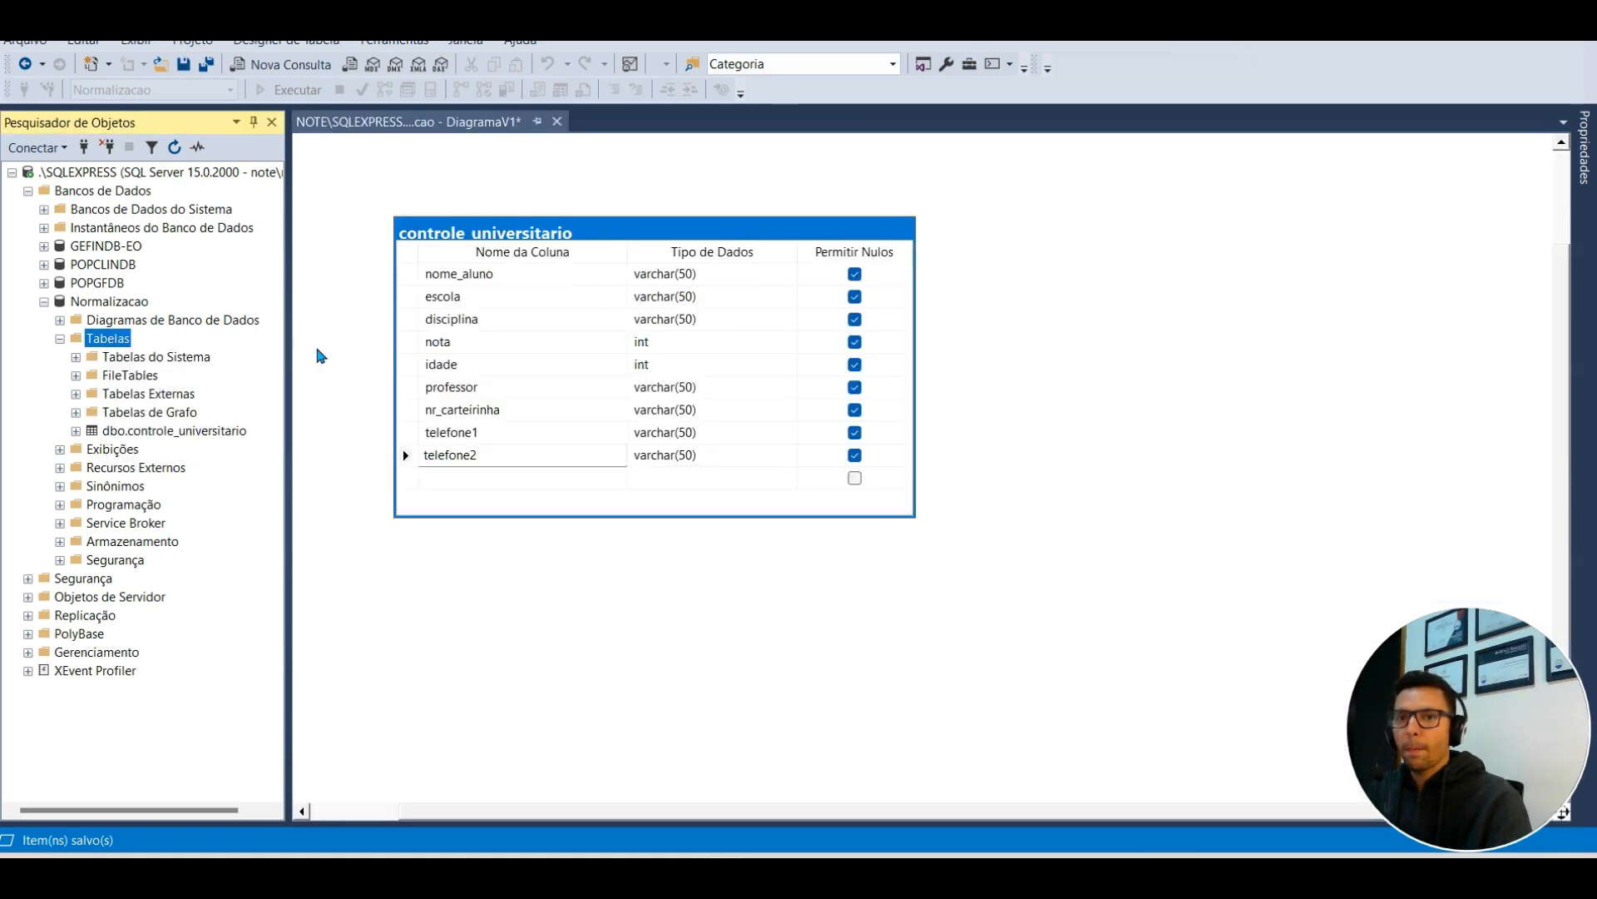
# Step: Add the first column as TelefoneId int, renaming it from ContatoId
pyautogui.click(413, 167)
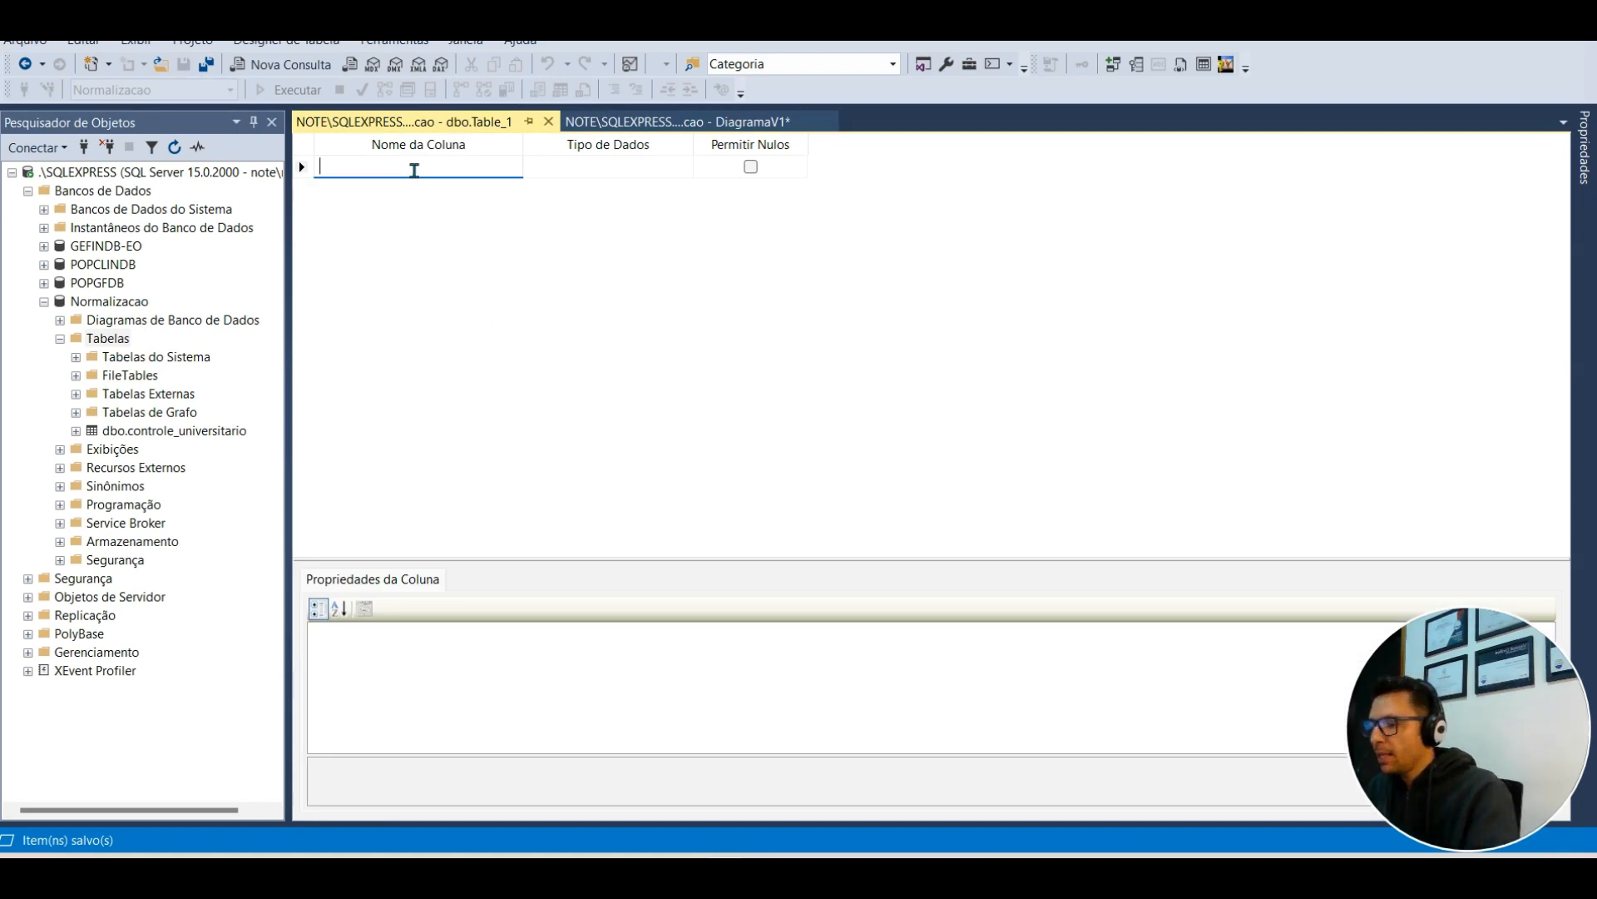
pyautogui.write('Co')
pyautogui.press('BackSpace')
pyautogui.press('BackSpace')
pyautogui.write('Co')
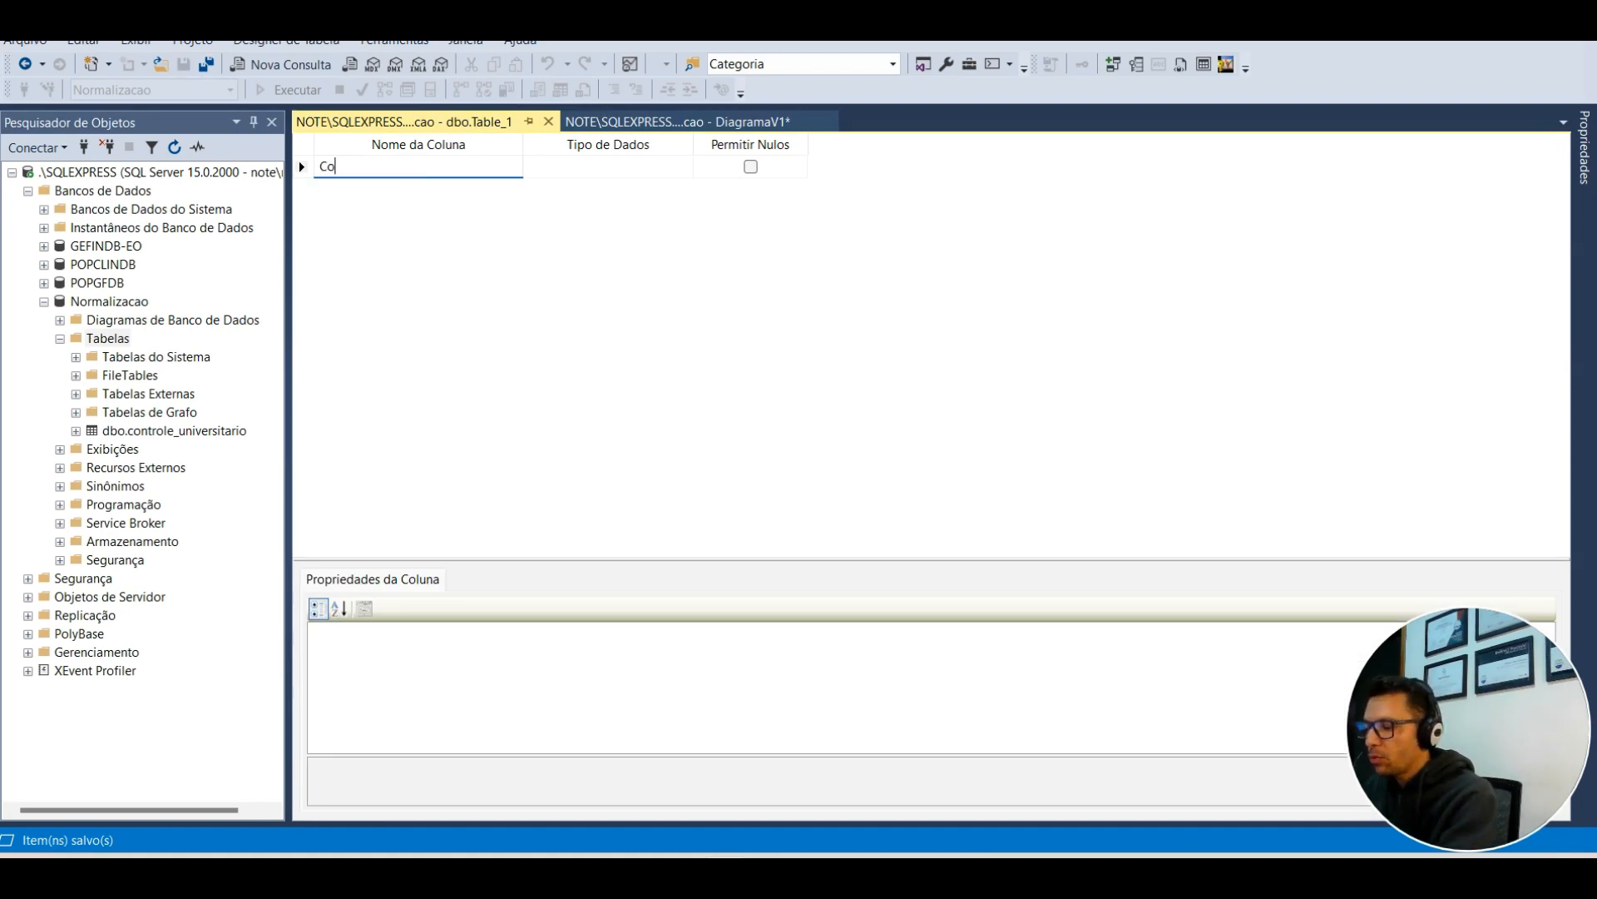
pyautogui.write('ntatoId')
pyautogui.press('Tab')
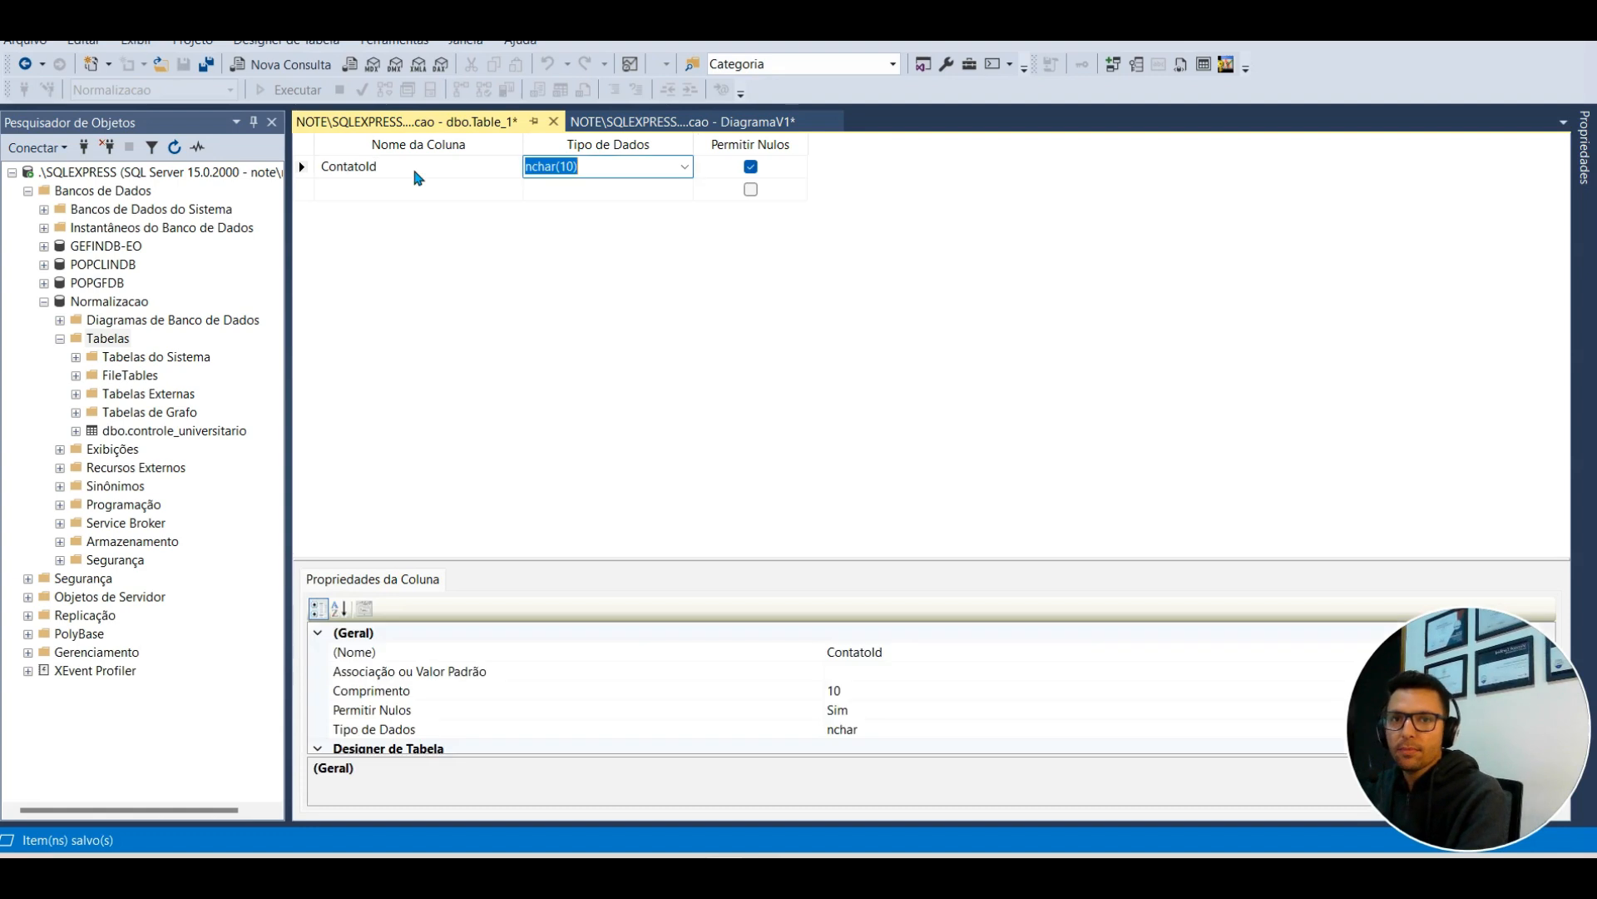
pyautogui.write('varbinary')
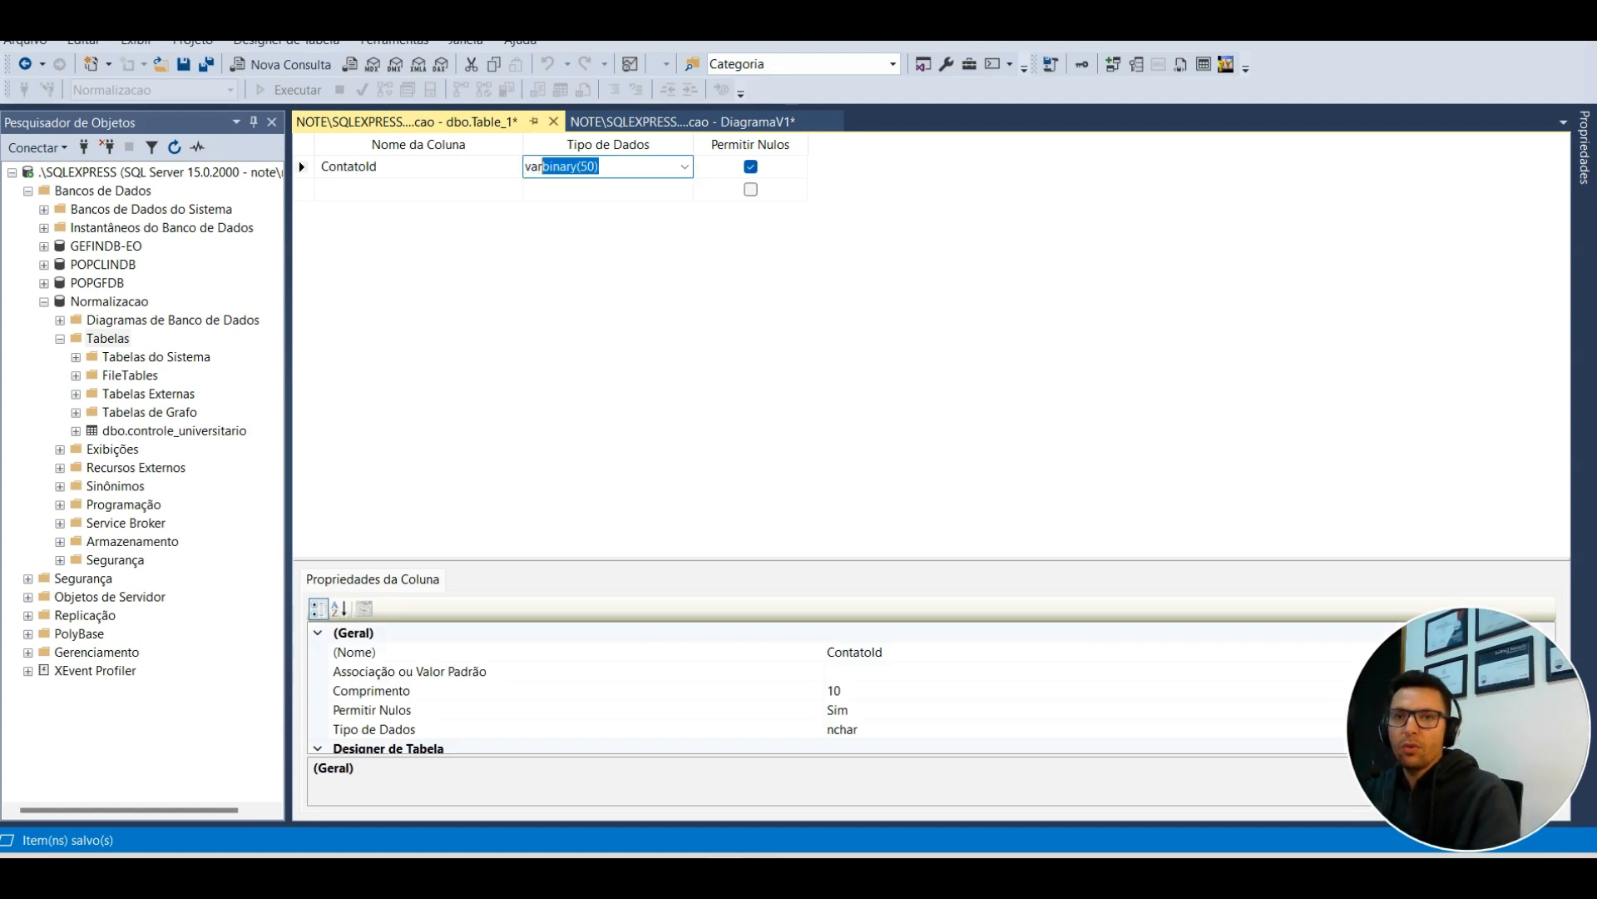
pyautogui.click(384, 165)
pyautogui.doubleClick(384, 166)
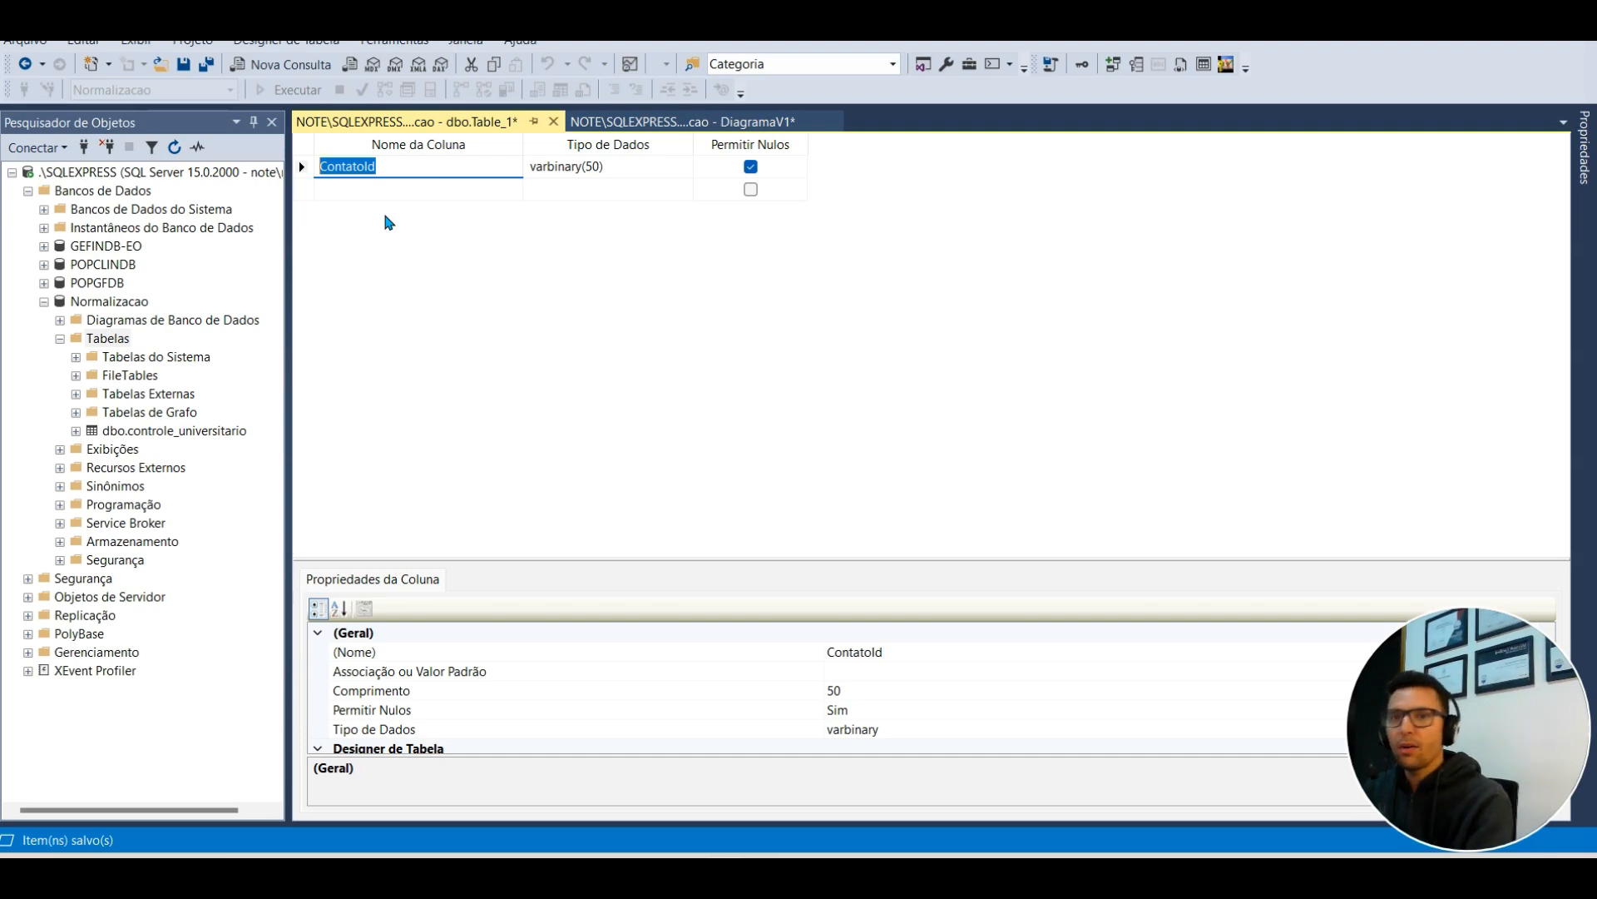
pyautogui.write('Telefone')
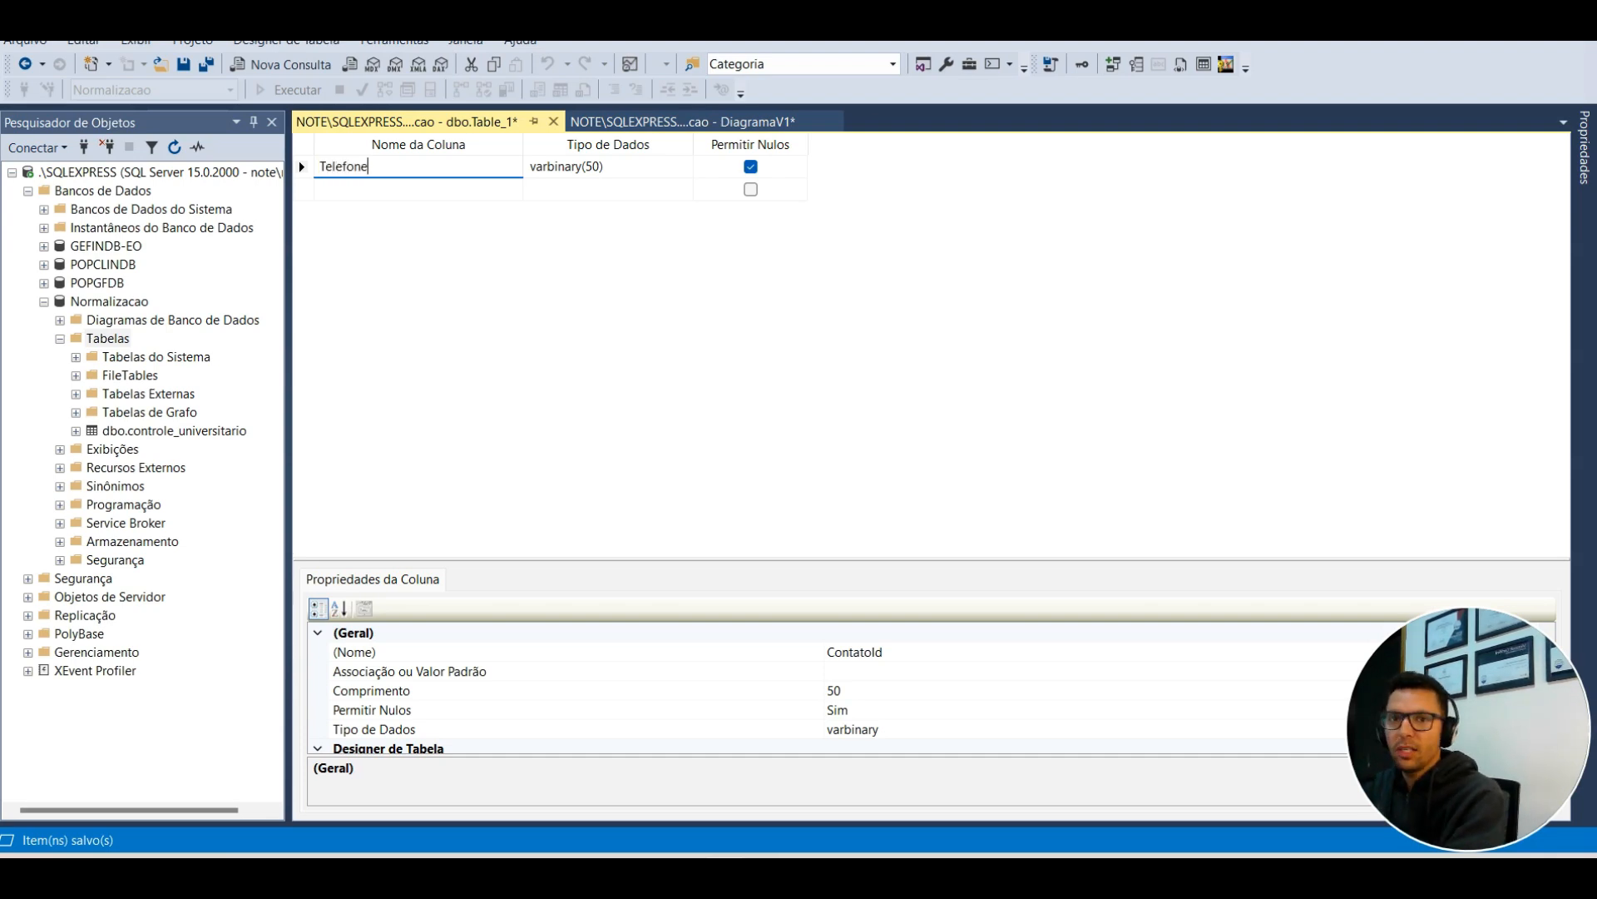
pyautogui.write('Id')
pyautogui.press('Tab')
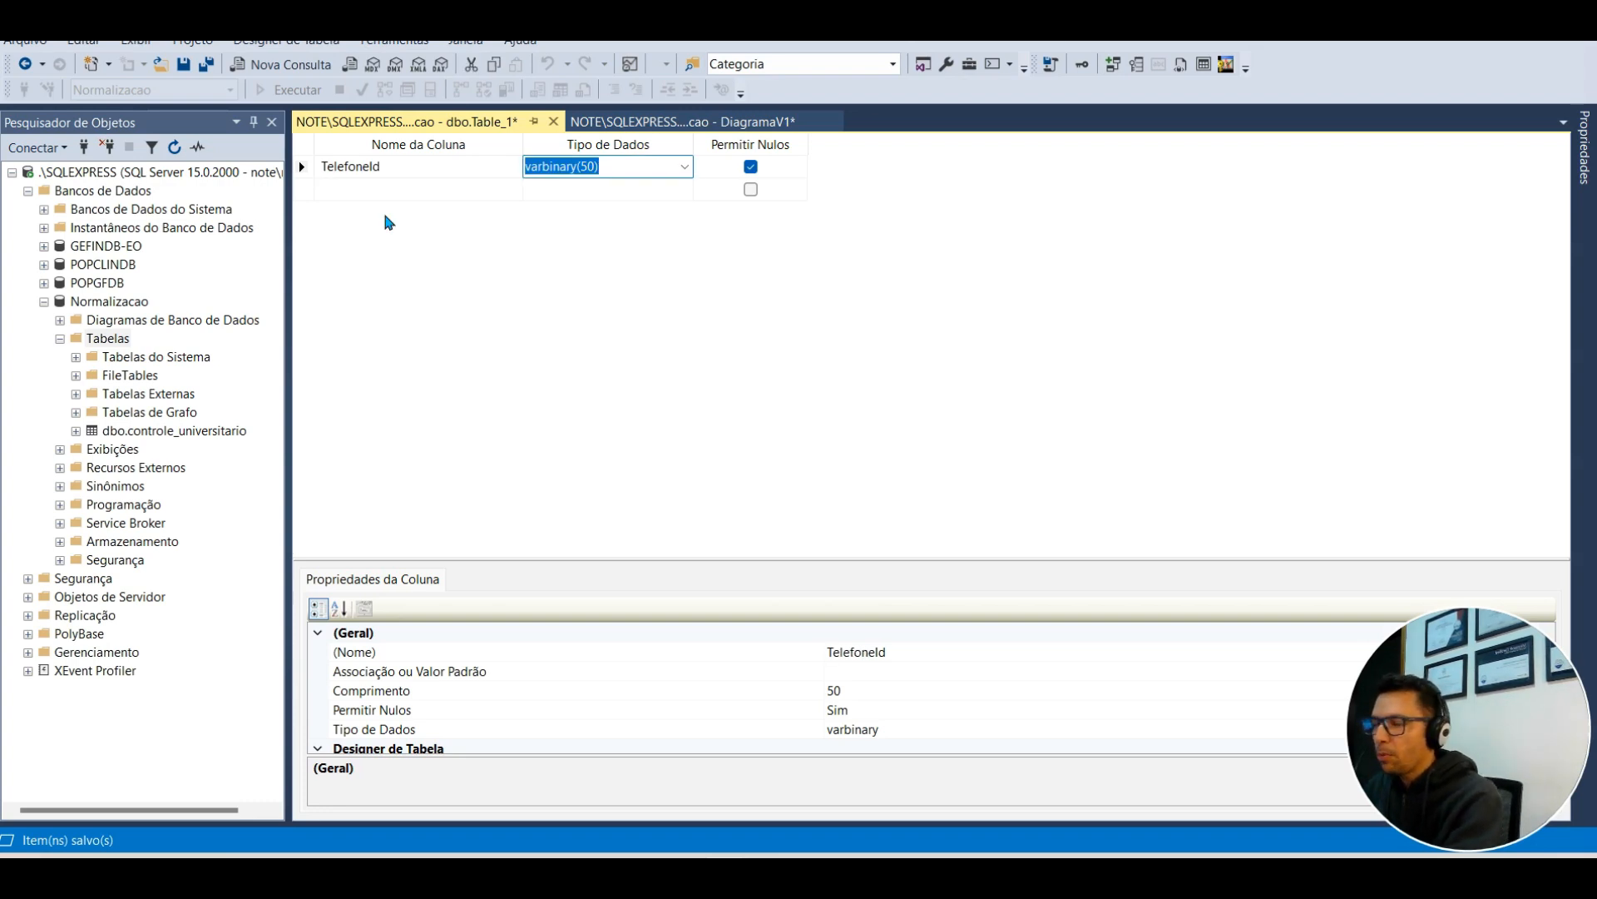
pyautogui.write('int')
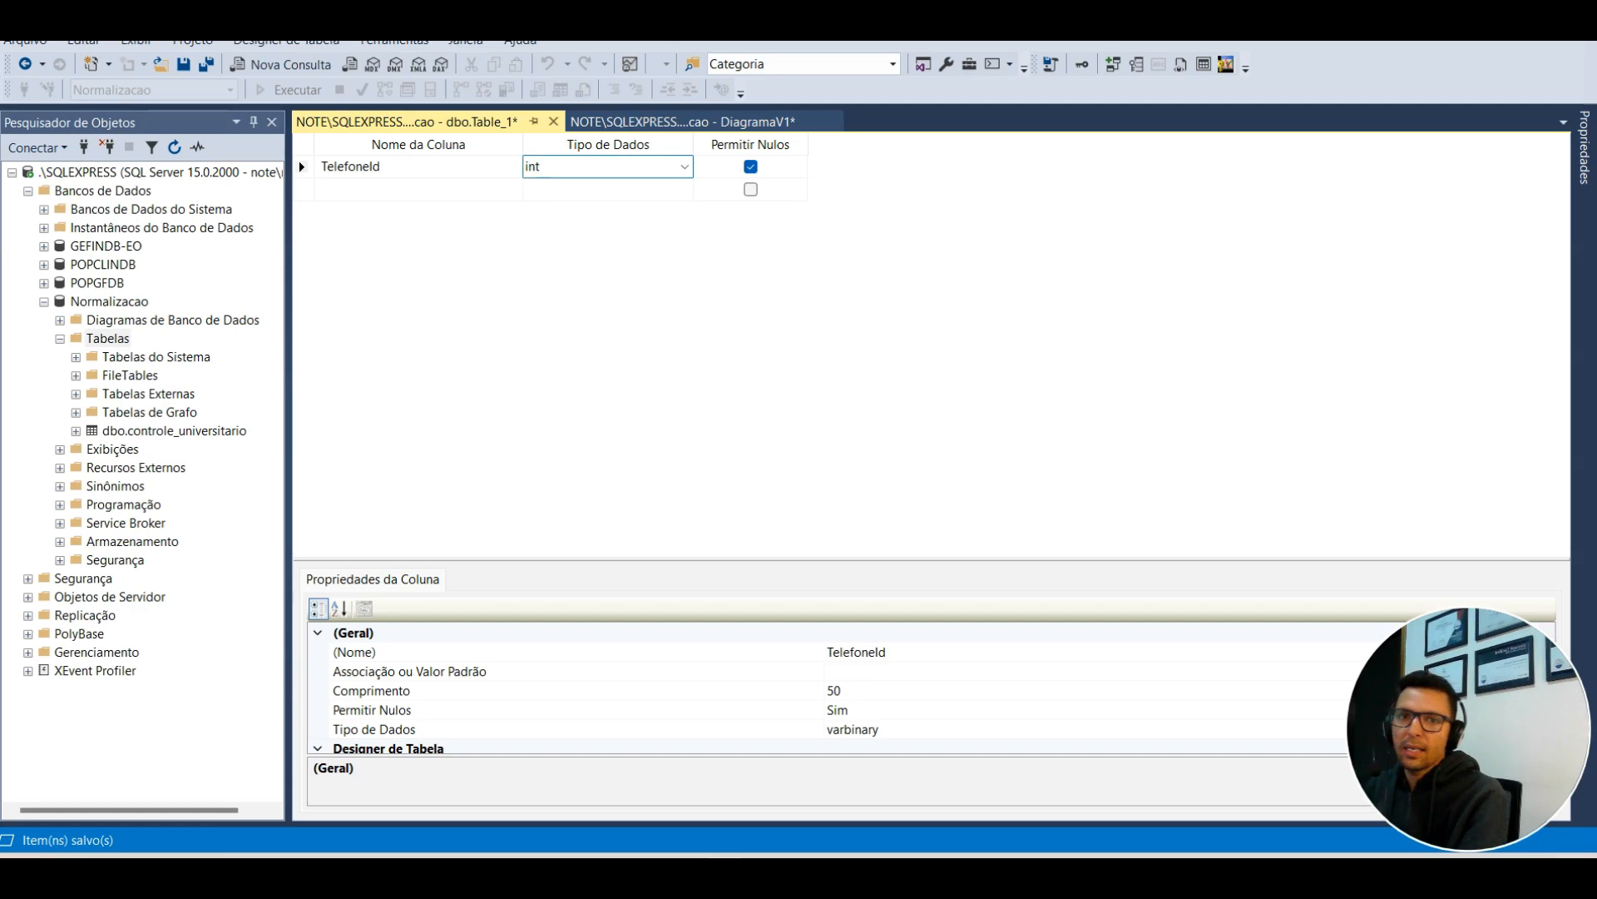
pyautogui.press('Tab')
pyautogui.press('Tab')
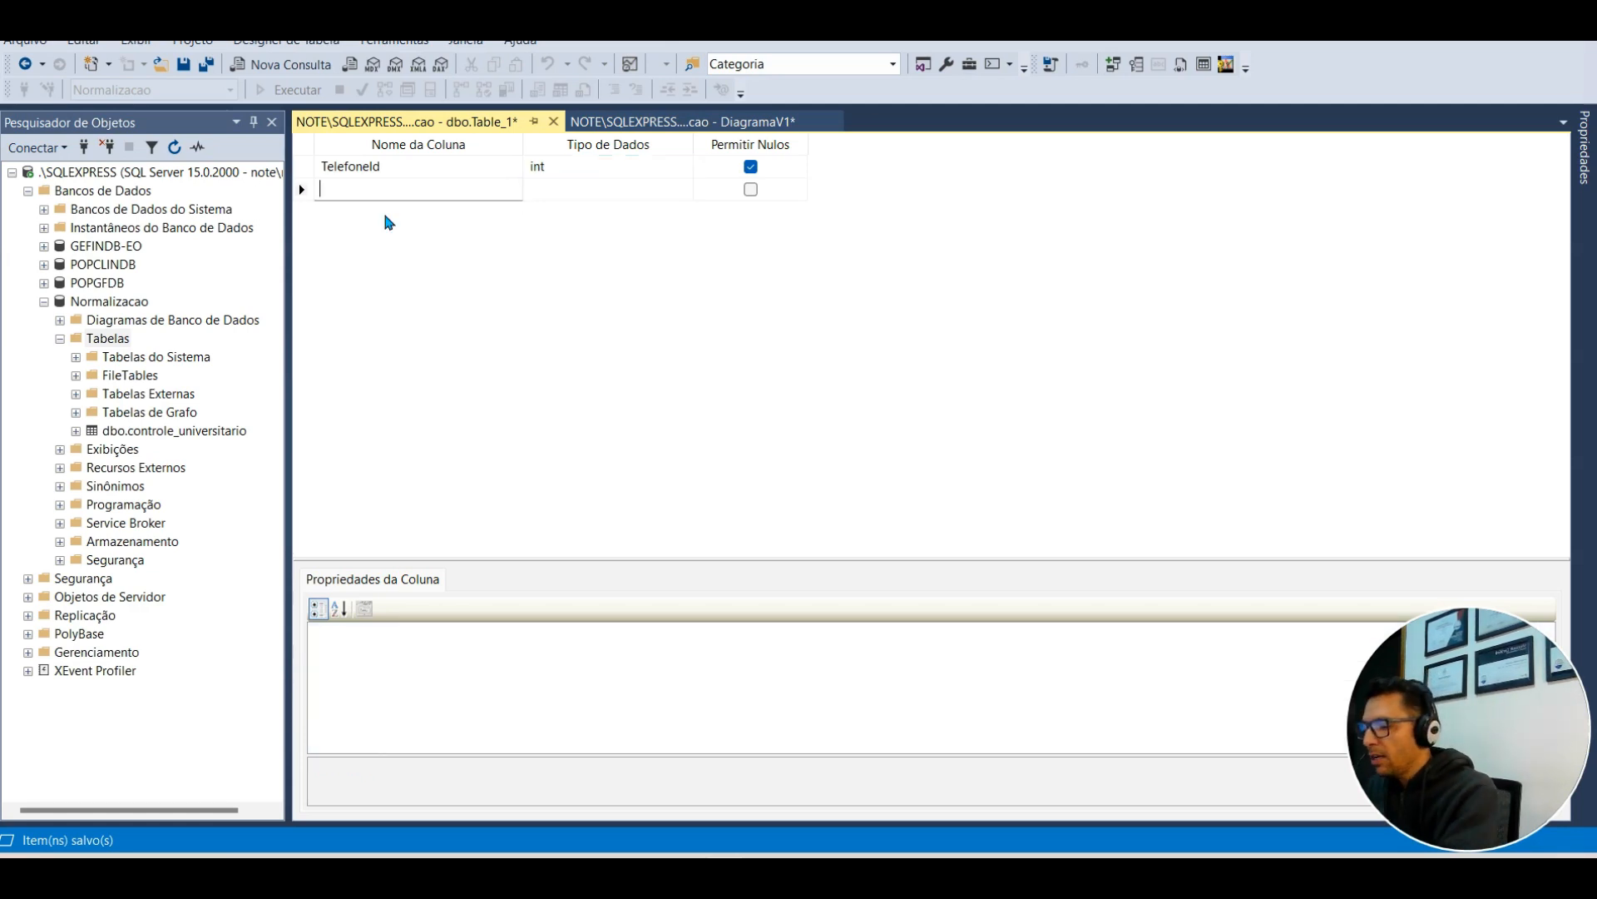
# Step: Add AlunoId int and Numero varchar(25) columns
pyautogui.write('AlunoId')
pyautogui.press('Tab')
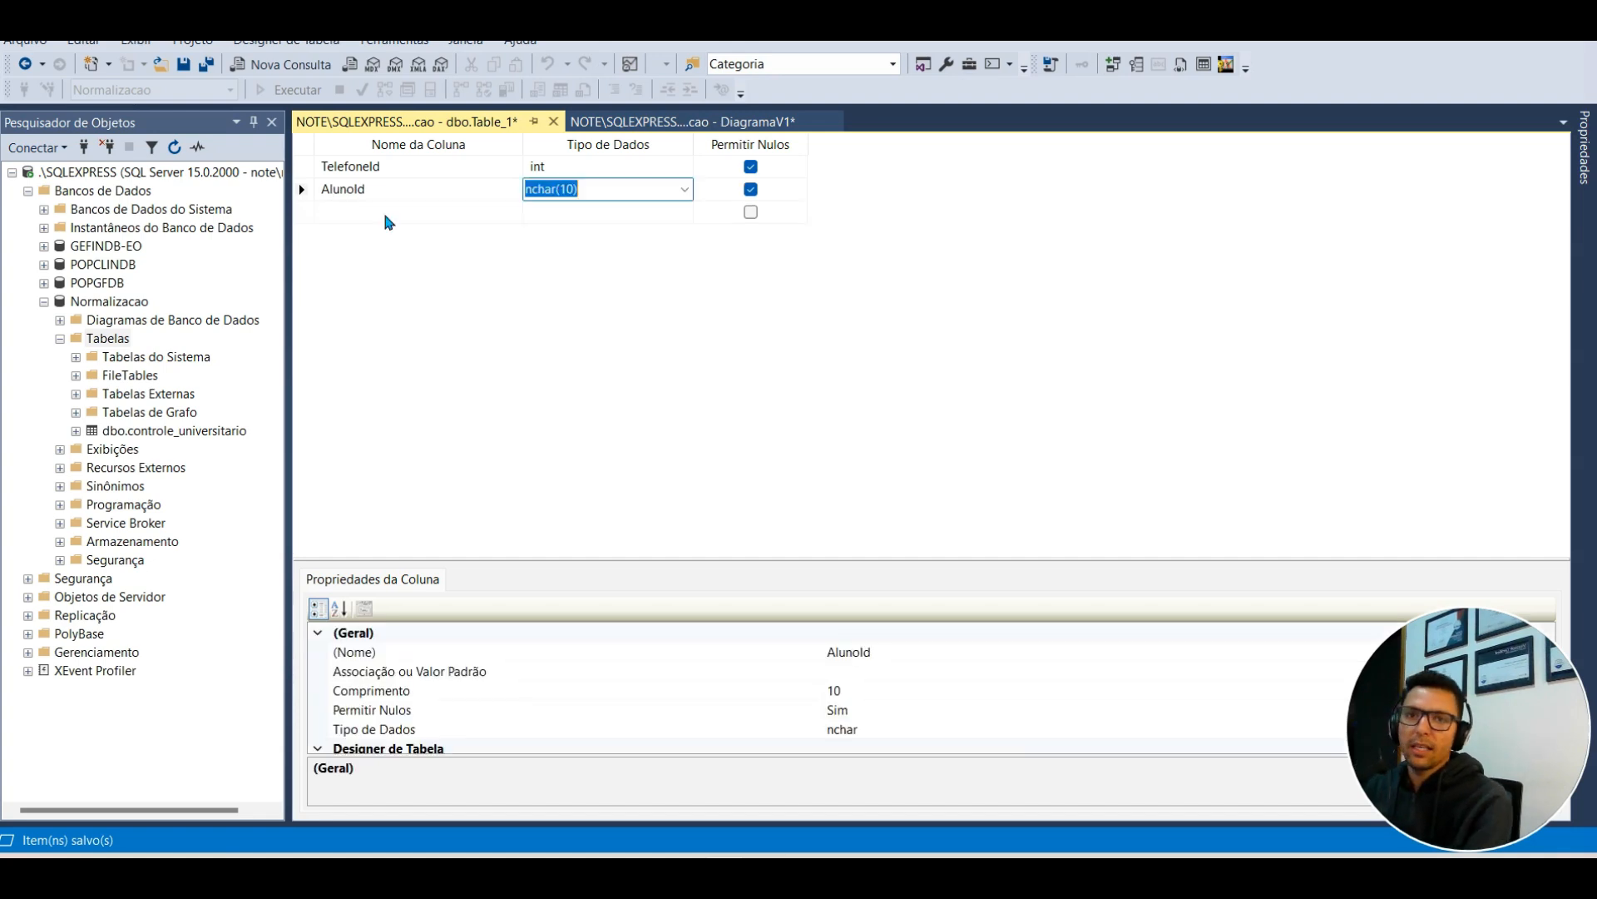
pyautogui.write('int')
pyautogui.click(385, 214)
pyautogui.write('Numero')
pyautogui.press('Tab')
pyautogui.write('varc')
pyautogui.press('End')
pyautogui.press('Left')
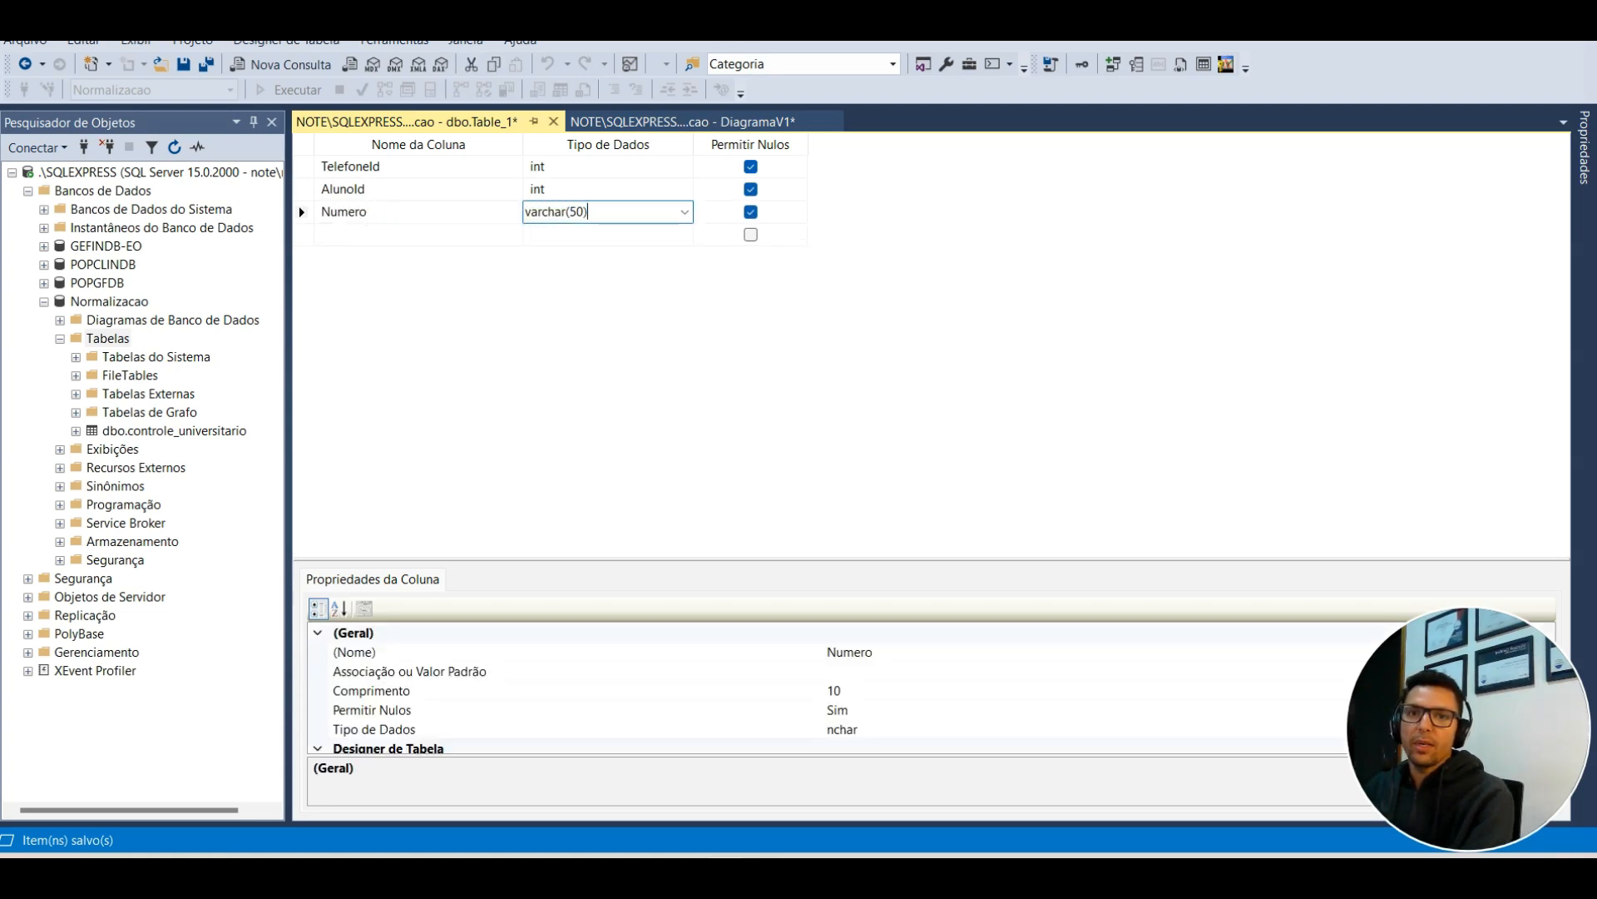
pyautogui.hotkey('shift', 'Left')
pyautogui.hotkey('shift', 'Left')
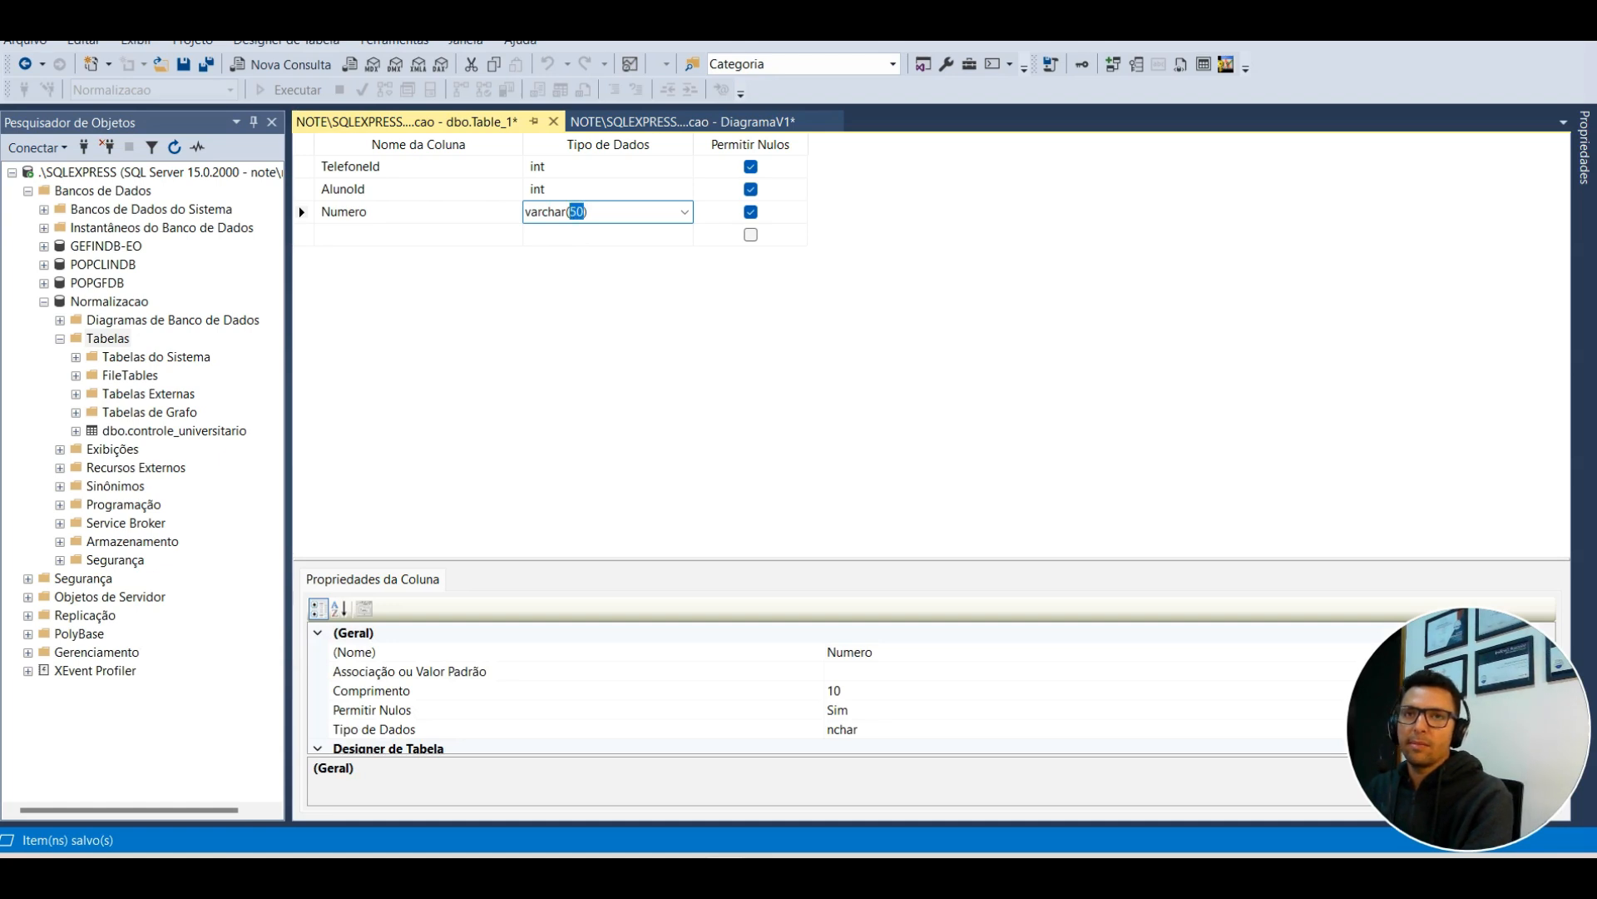
pyautogui.write('25')
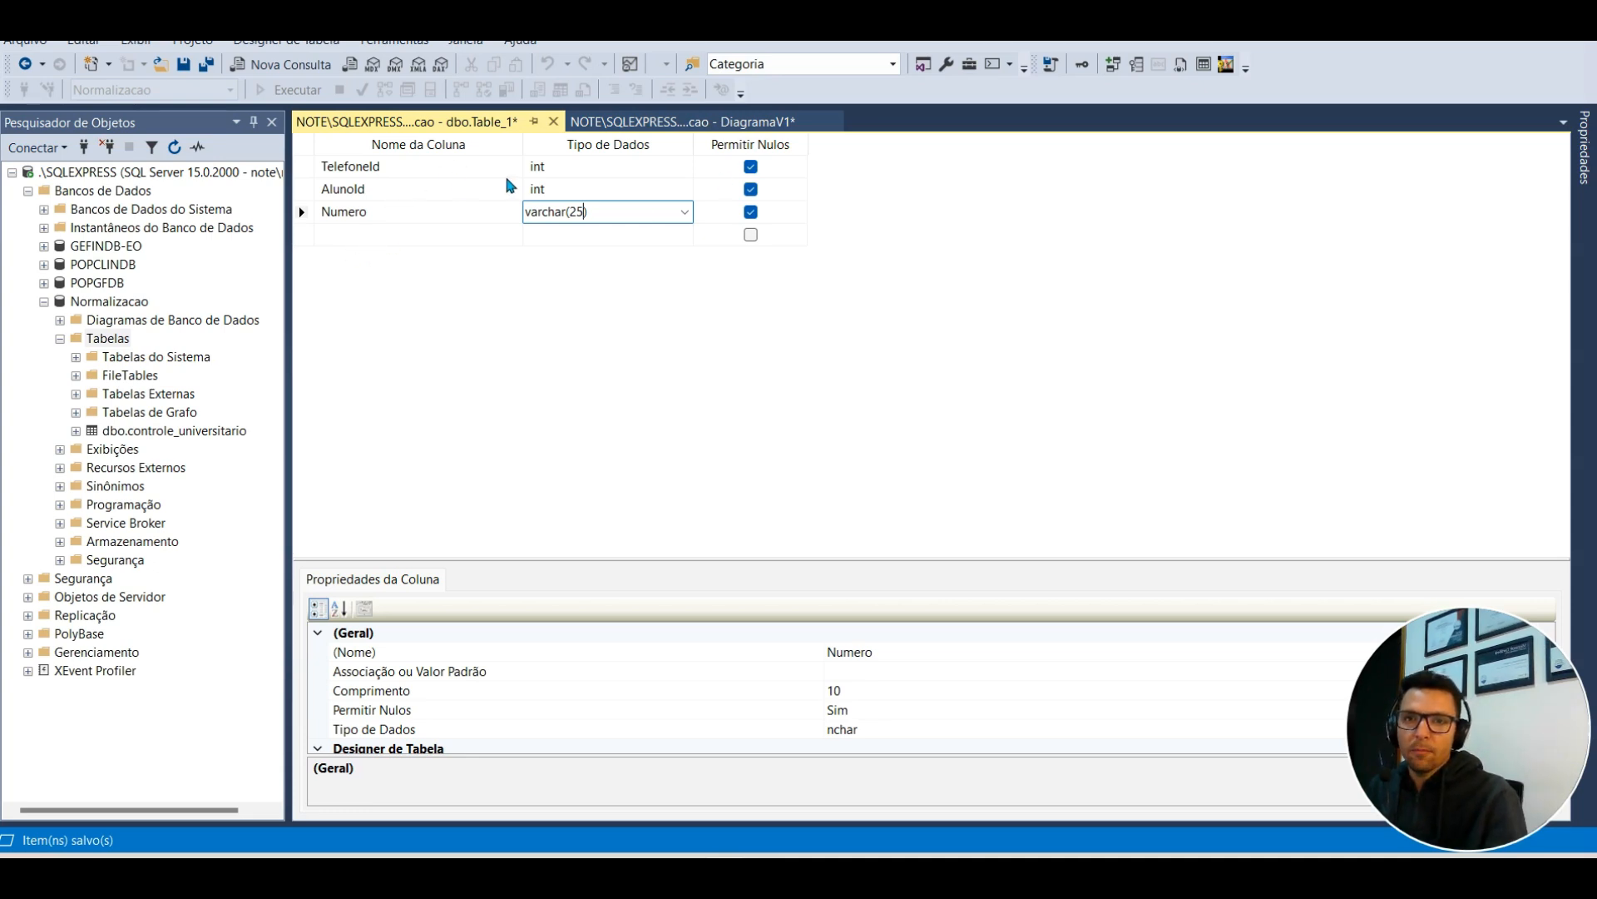
# Step: Make TelefoneId the primary key and an auto-incrementing identity
pyautogui.rightClick(301, 166)
pyautogui.click(343, 181)
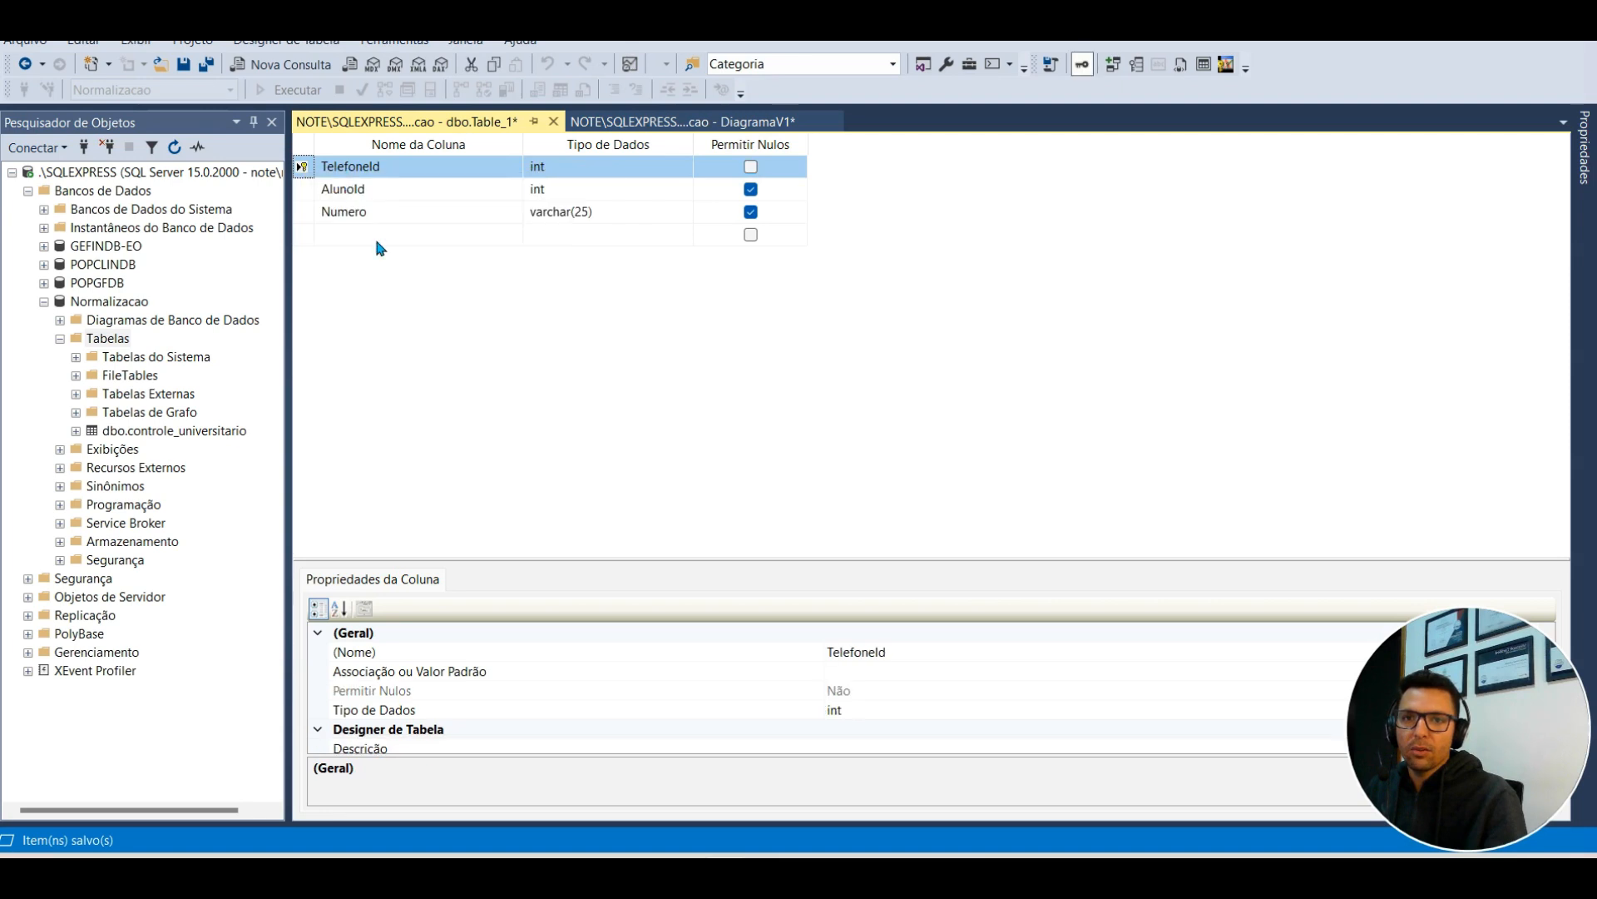
pyautogui.moveTo(540, 558); pyautogui.dragTo(558, 328)
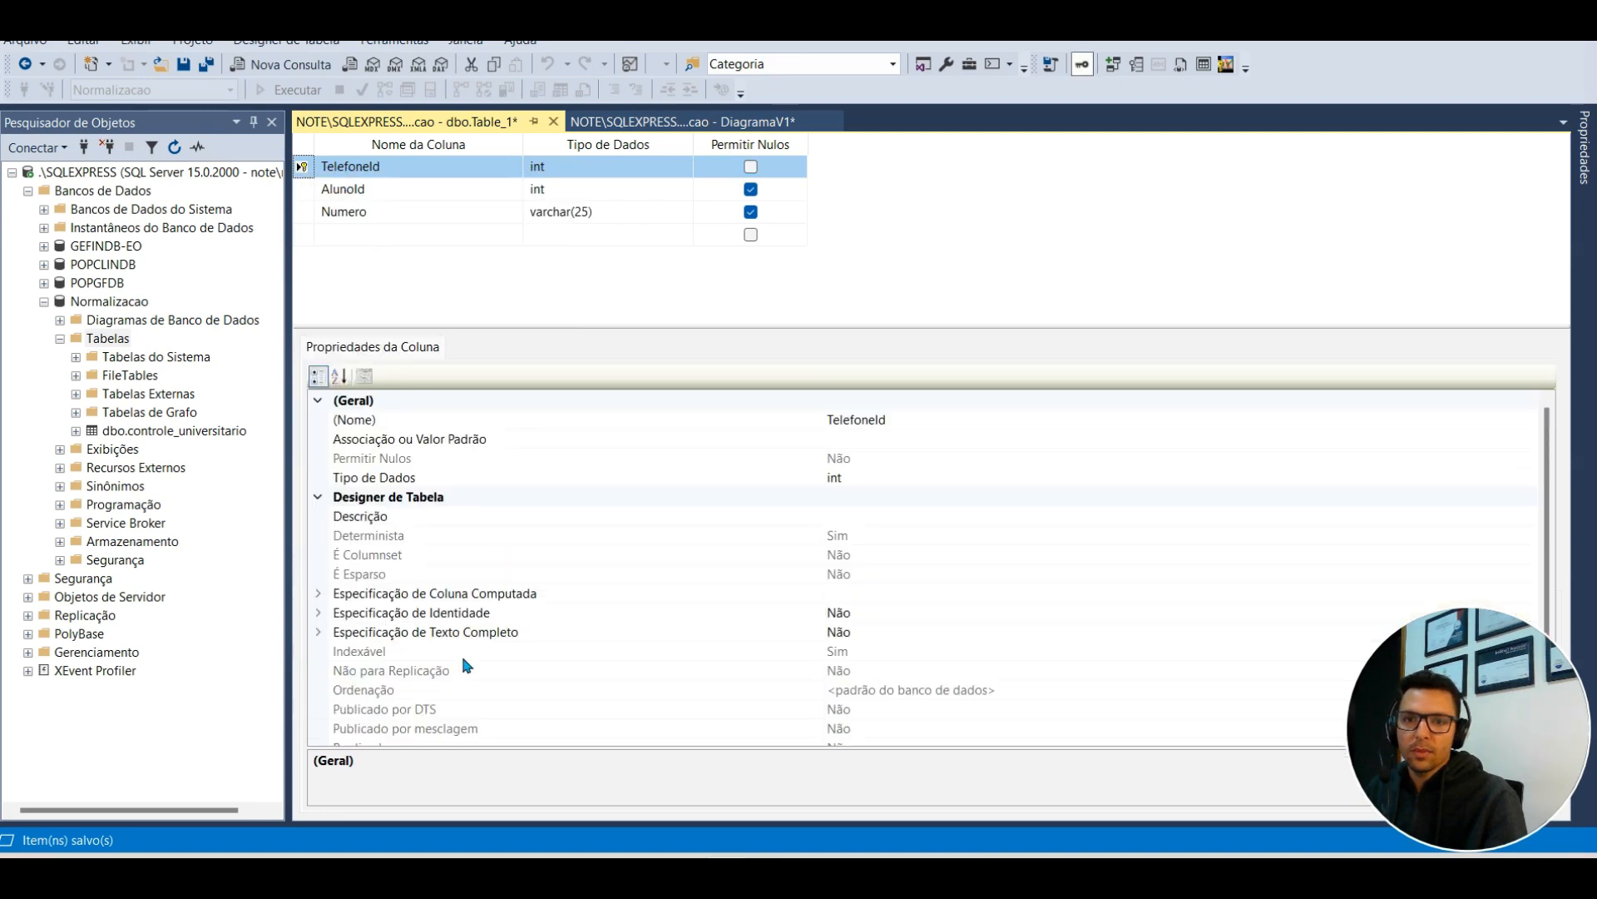
pyautogui.click(318, 613)
pyautogui.doubleClick(842, 631)
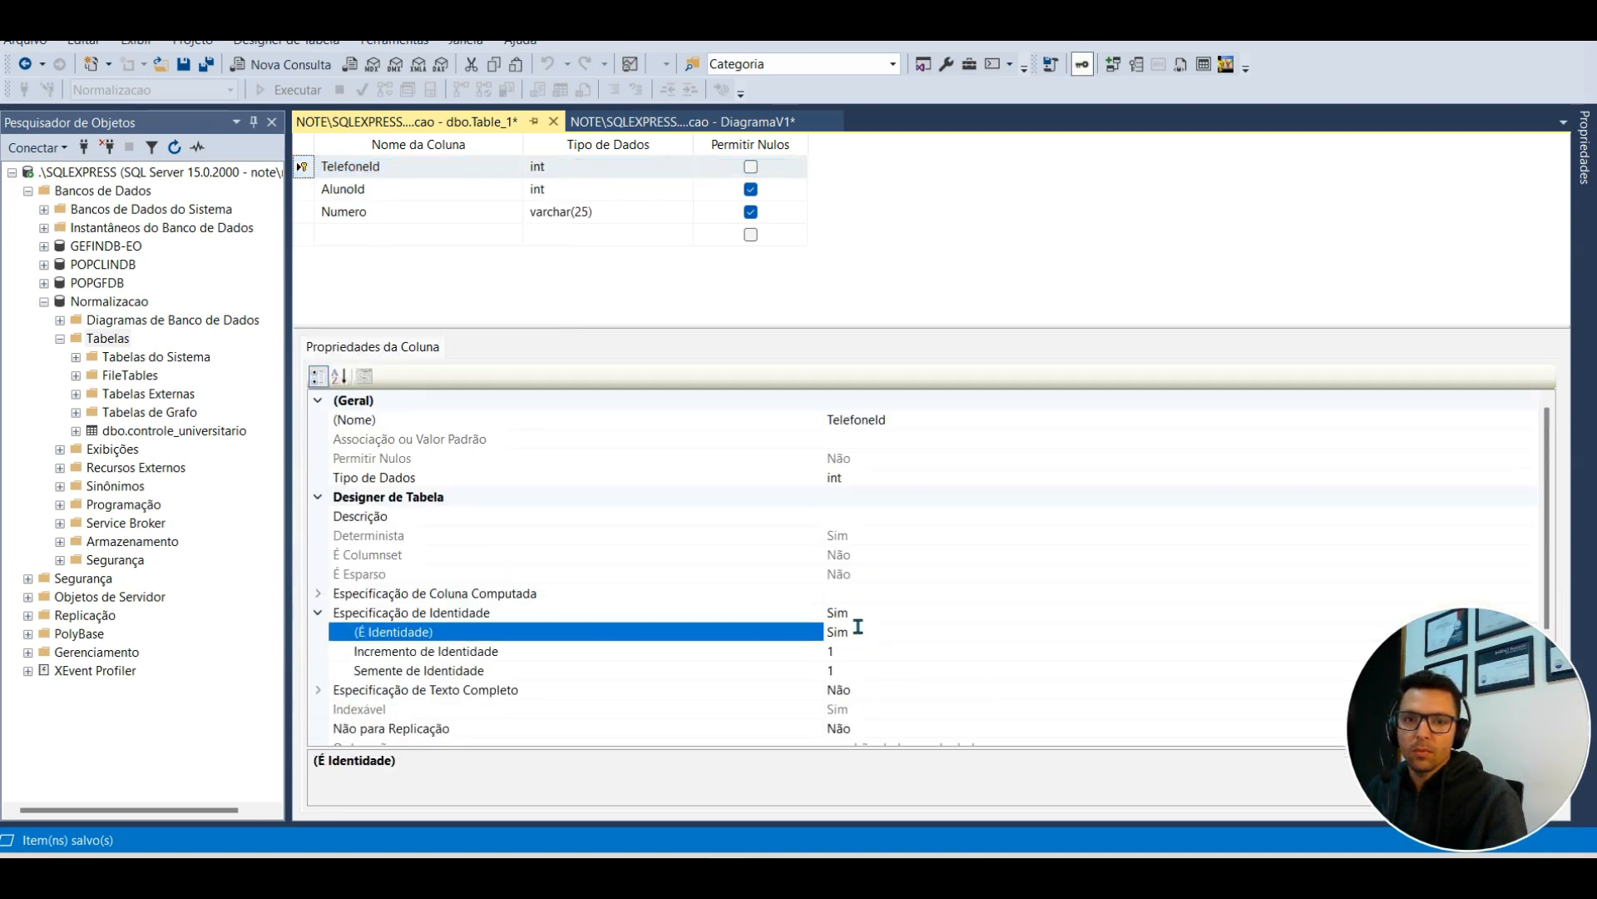
# Step: Disallow nulls on AlunoId and Numero, then save the table as Telefone
pyautogui.click(750, 189)
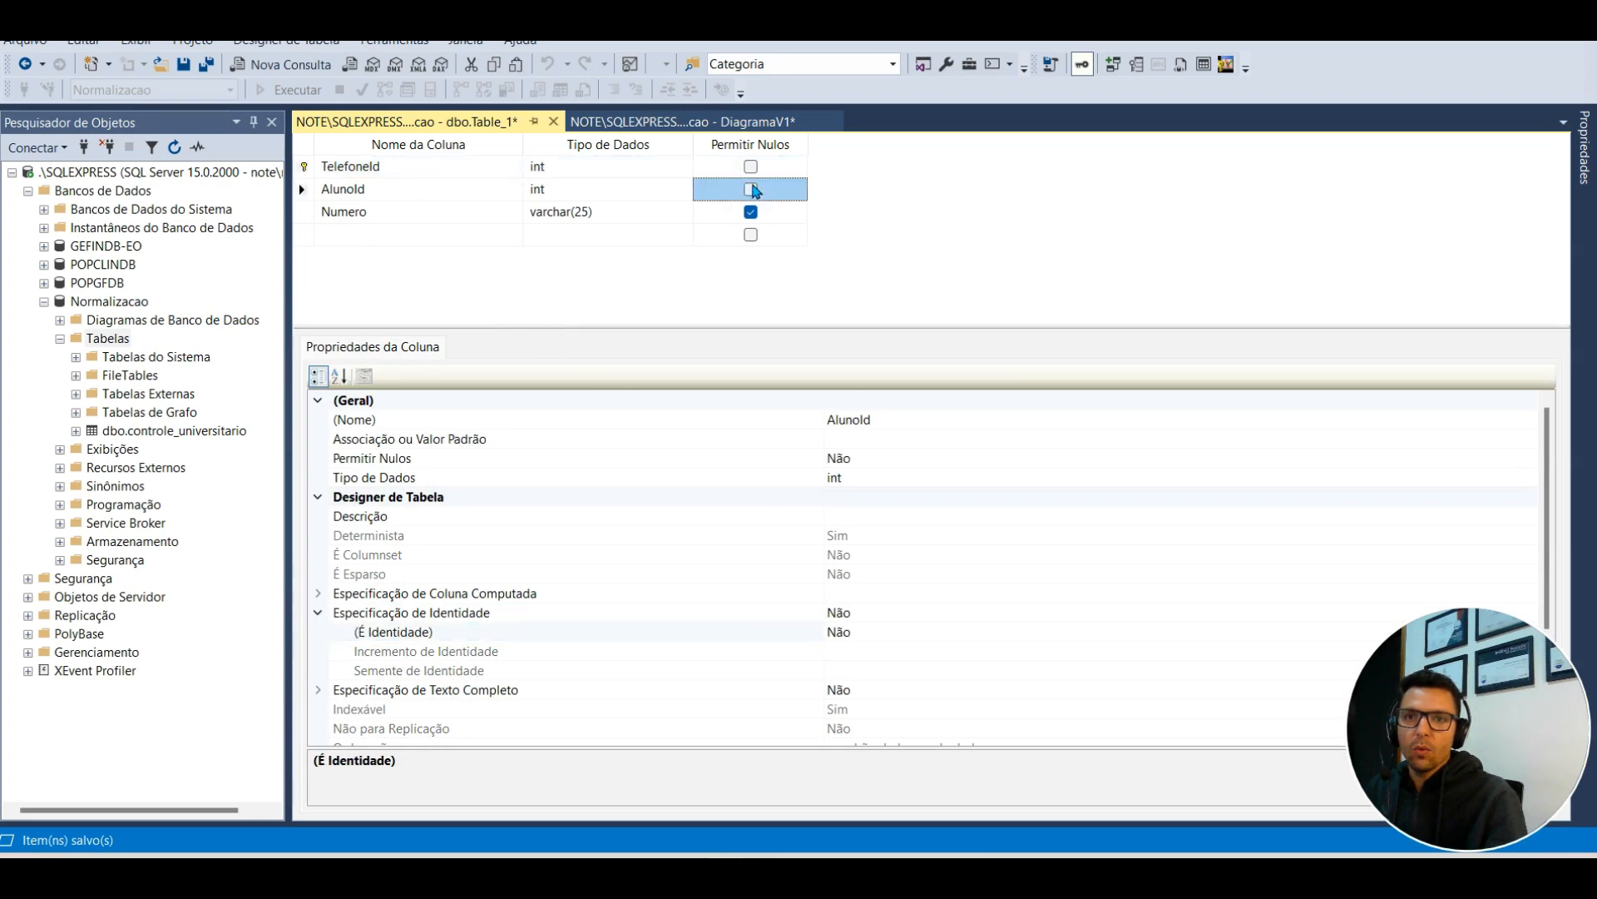
pyautogui.click(751, 211)
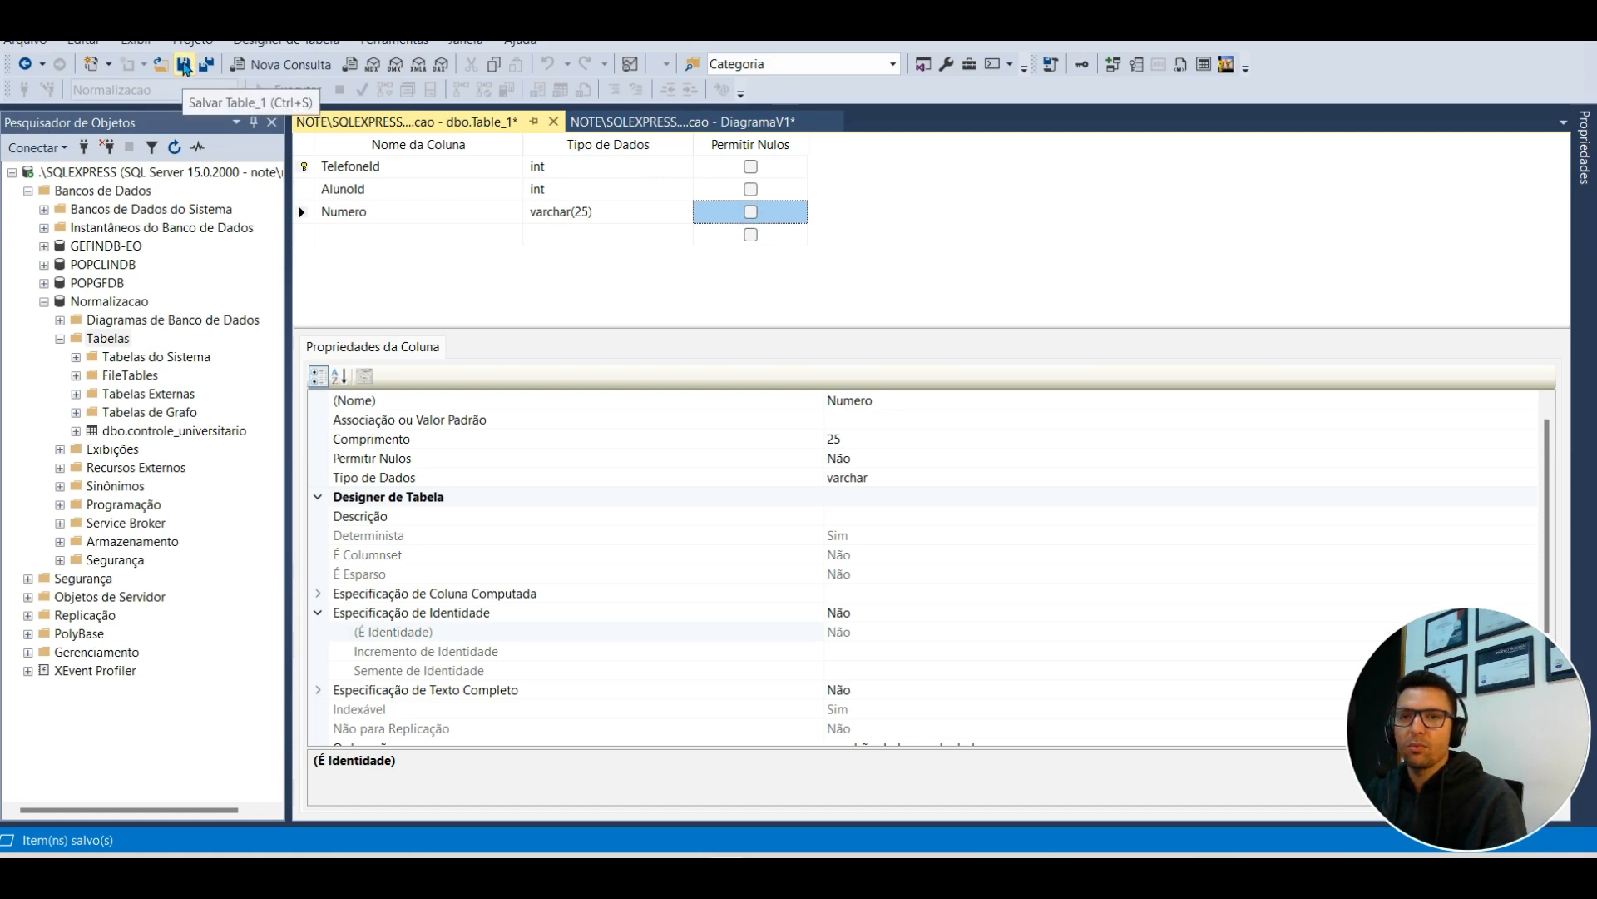
pyautogui.click(185, 65)
pyautogui.write('Telefone')
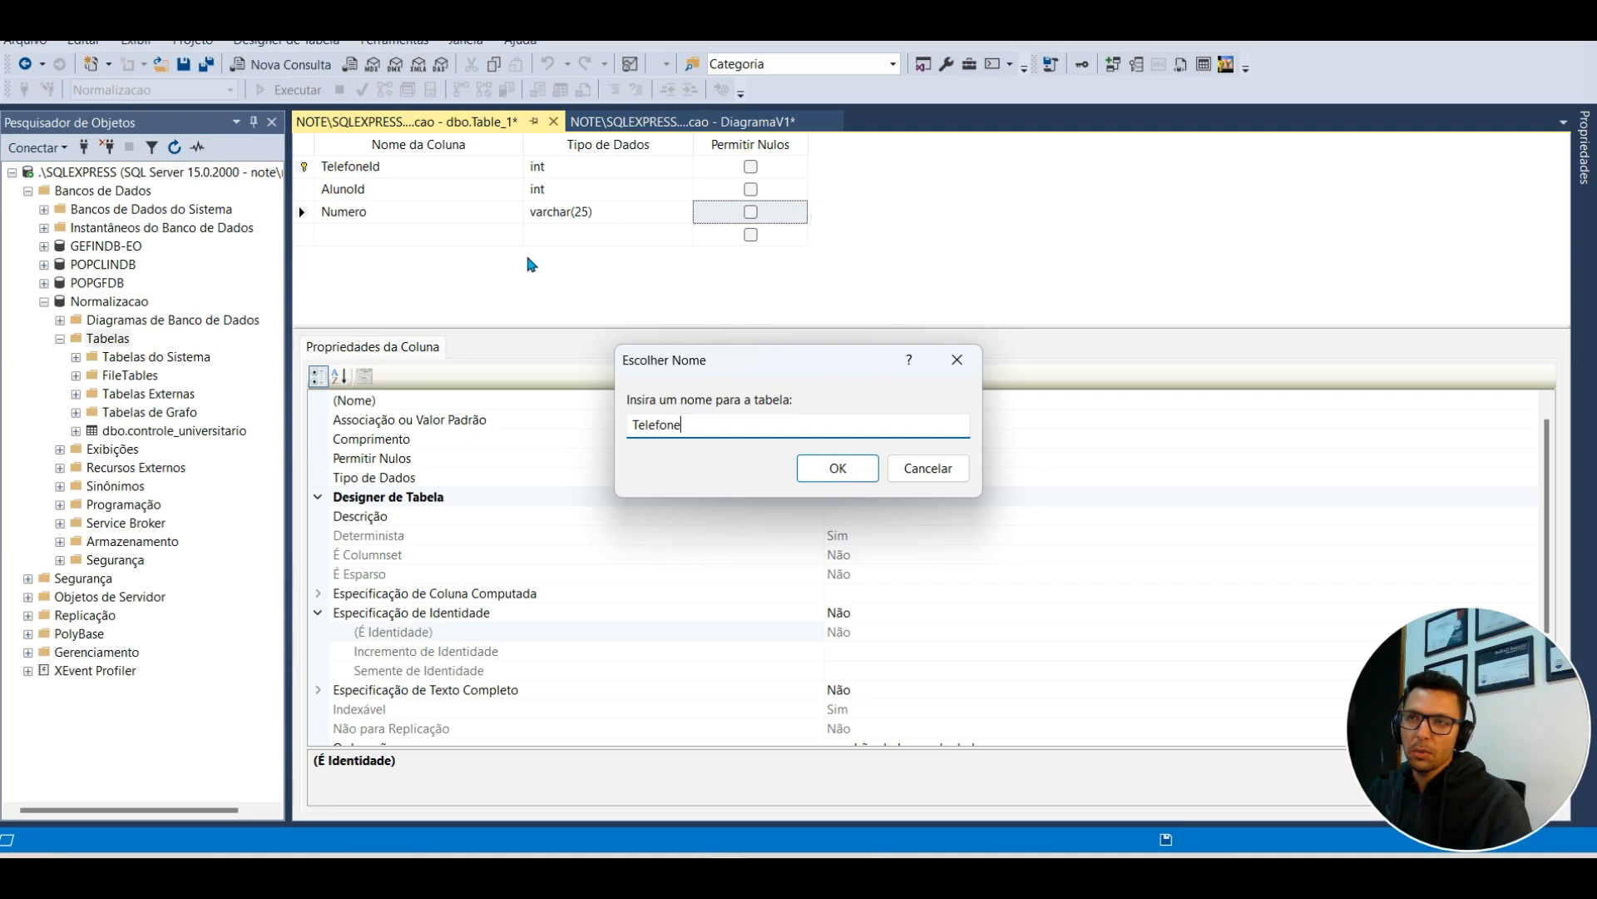
pyautogui.click(840, 471)
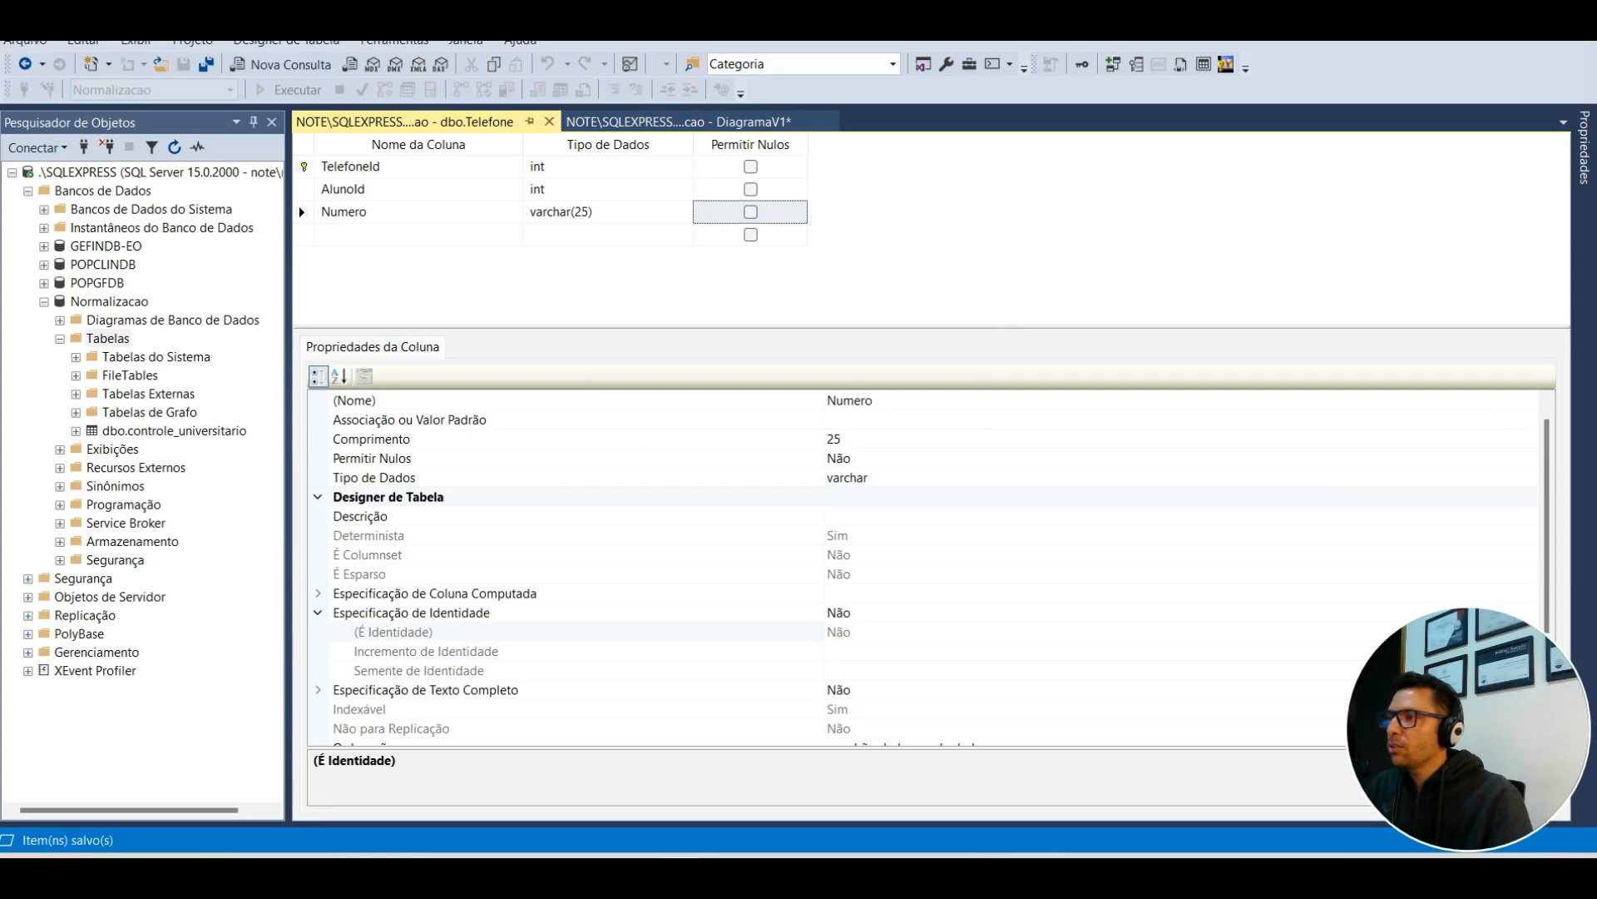
pyautogui.moveTo(0, 196); pyautogui.dragTo(0, 178)
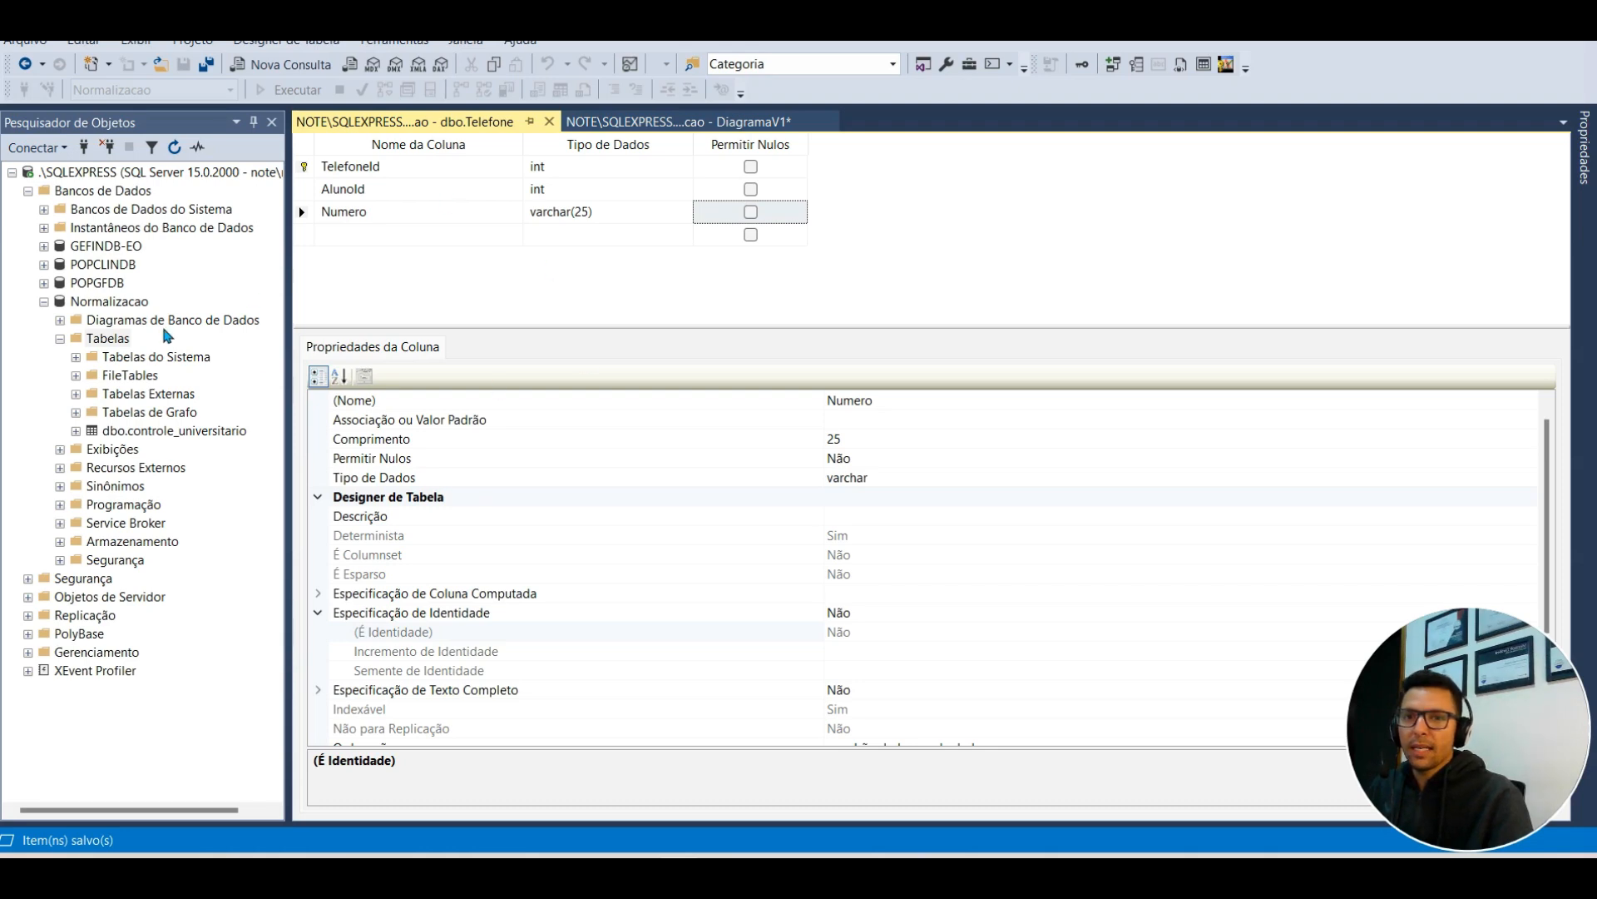
# Step: Start a new table design and add an EscolaId smallint column
pyautogui.rightClick(107, 339)
pyautogui.moveTo(174, 356)
pyautogui.click(329, 352)
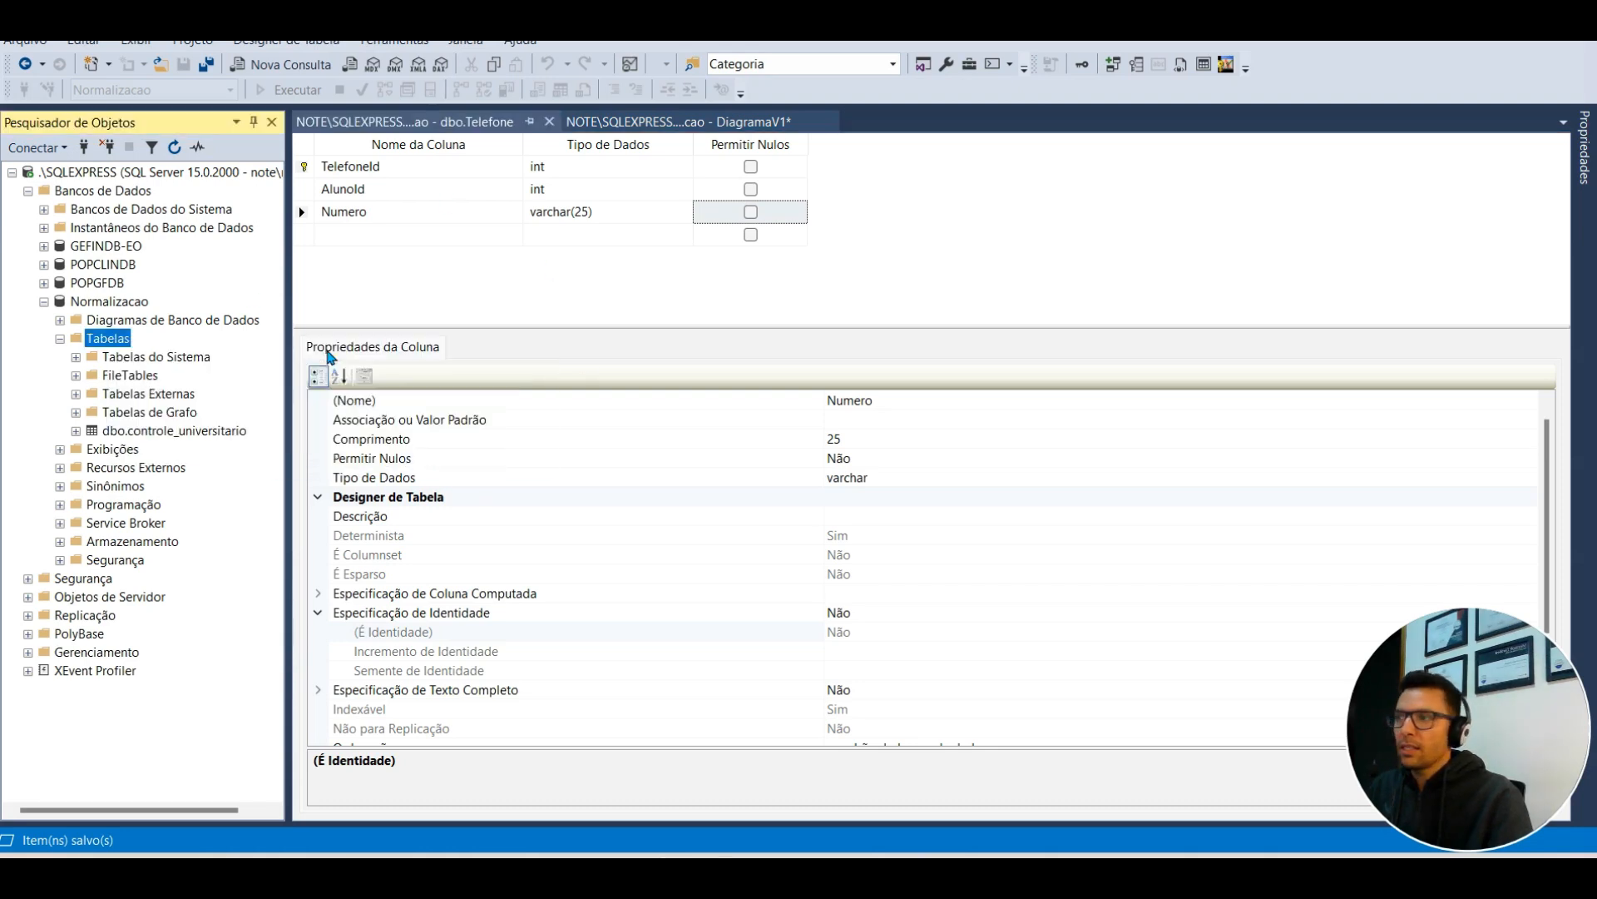
pyautogui.write('E')
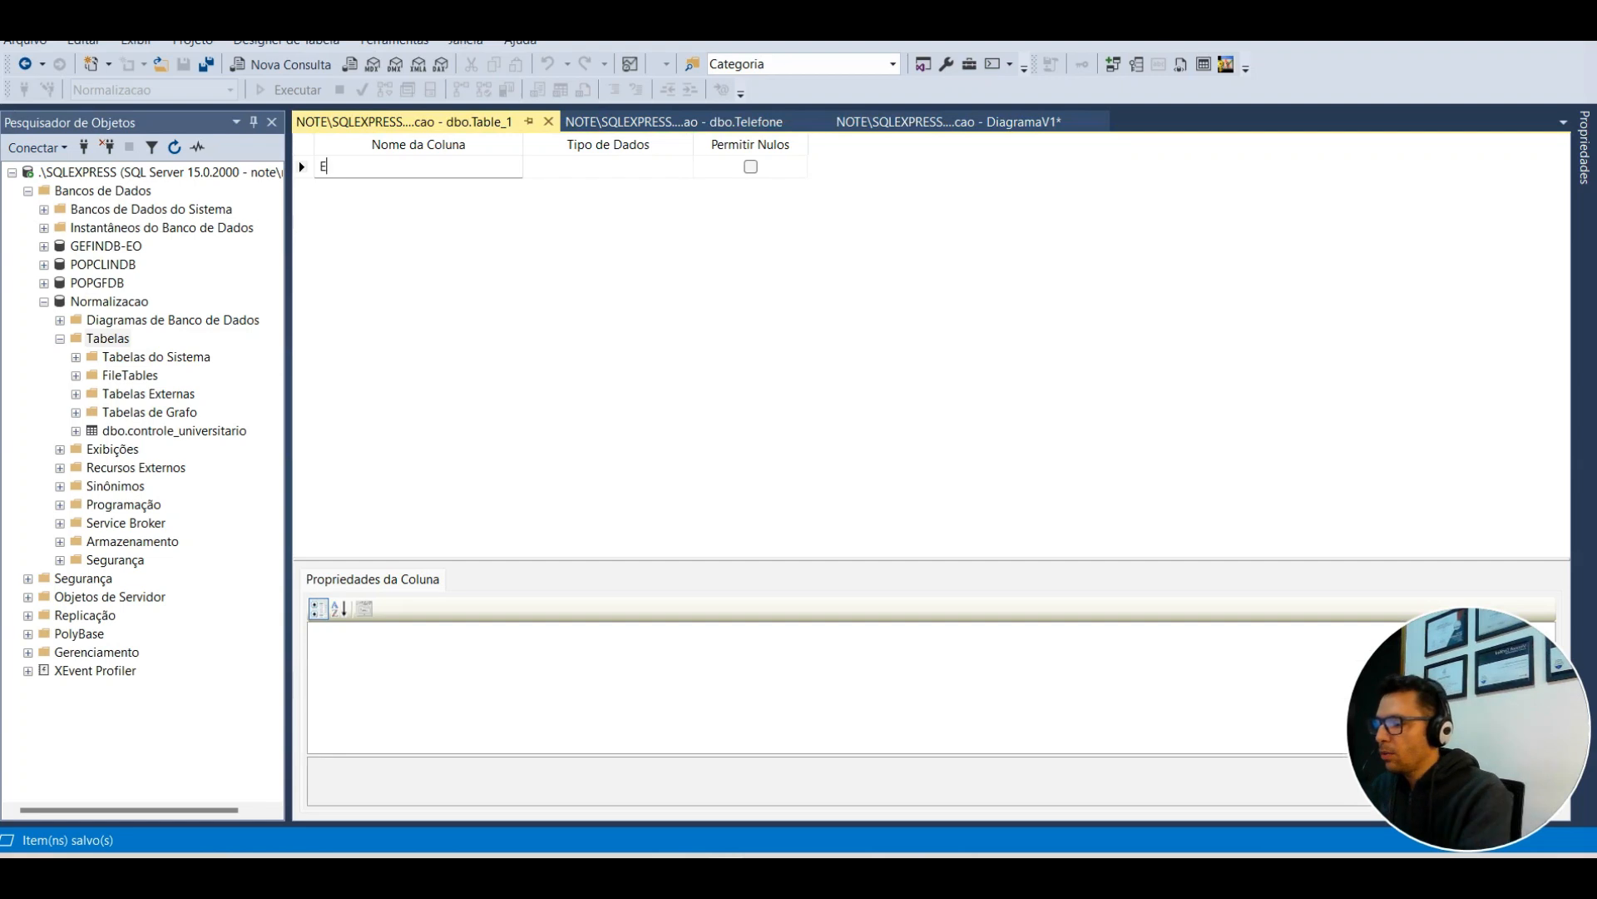
pyautogui.write('scolaId')
pyautogui.press('Tab')
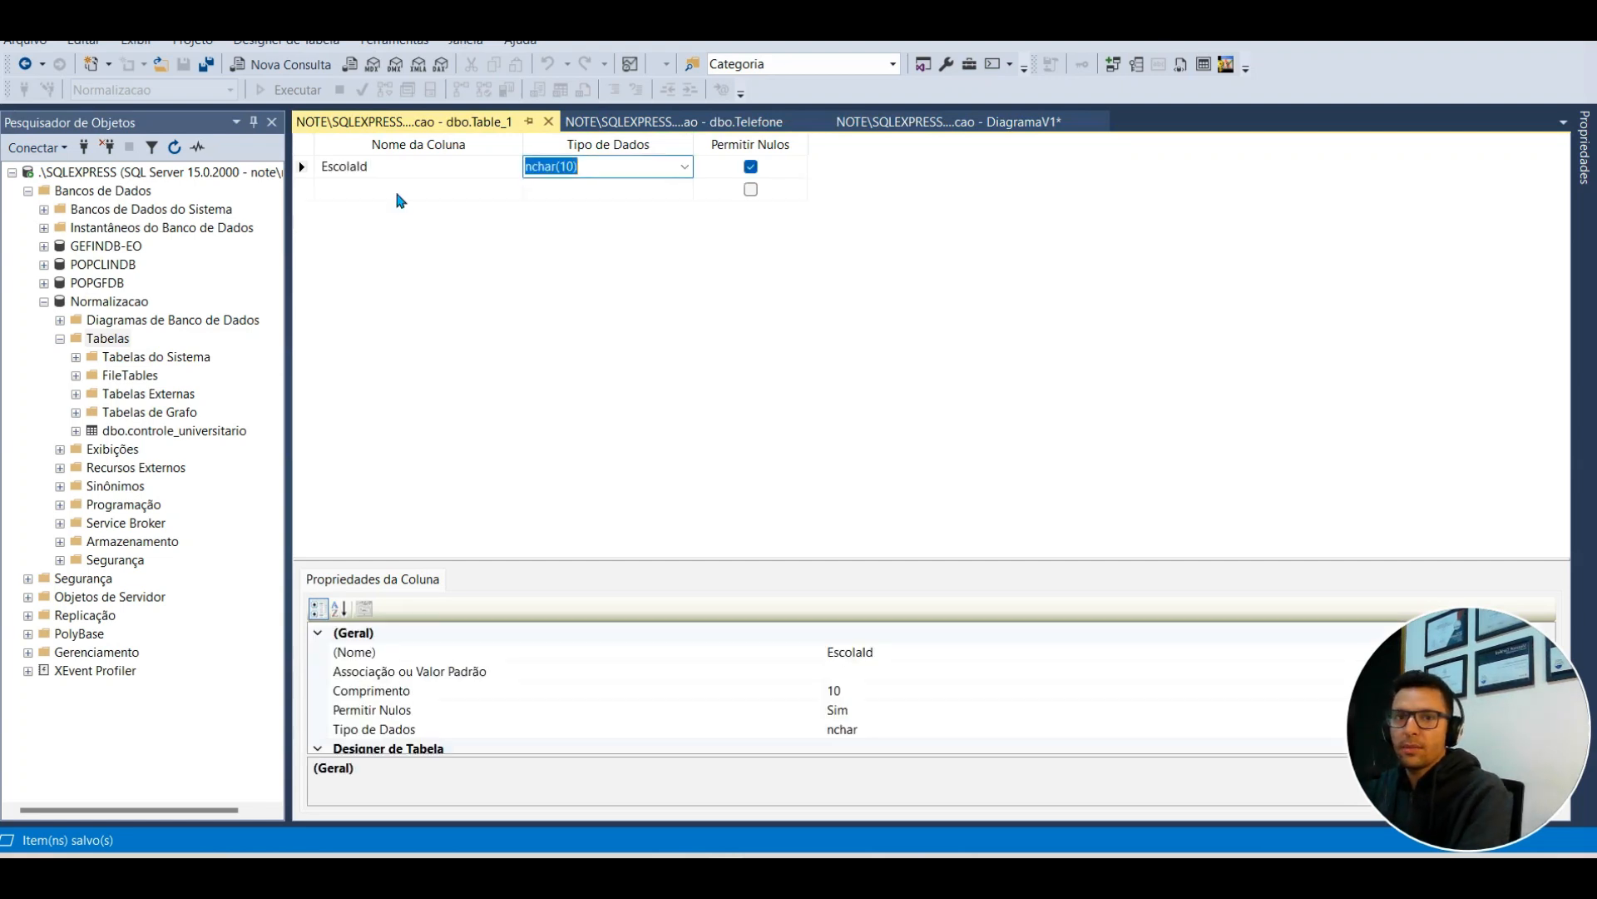
pyautogui.write('in')
pyautogui.click(396, 189)
pyautogui.hotkey('shift', 'Tab')
pyautogui.hotkey('shift', 'Tab')
pyautogui.write('smal')
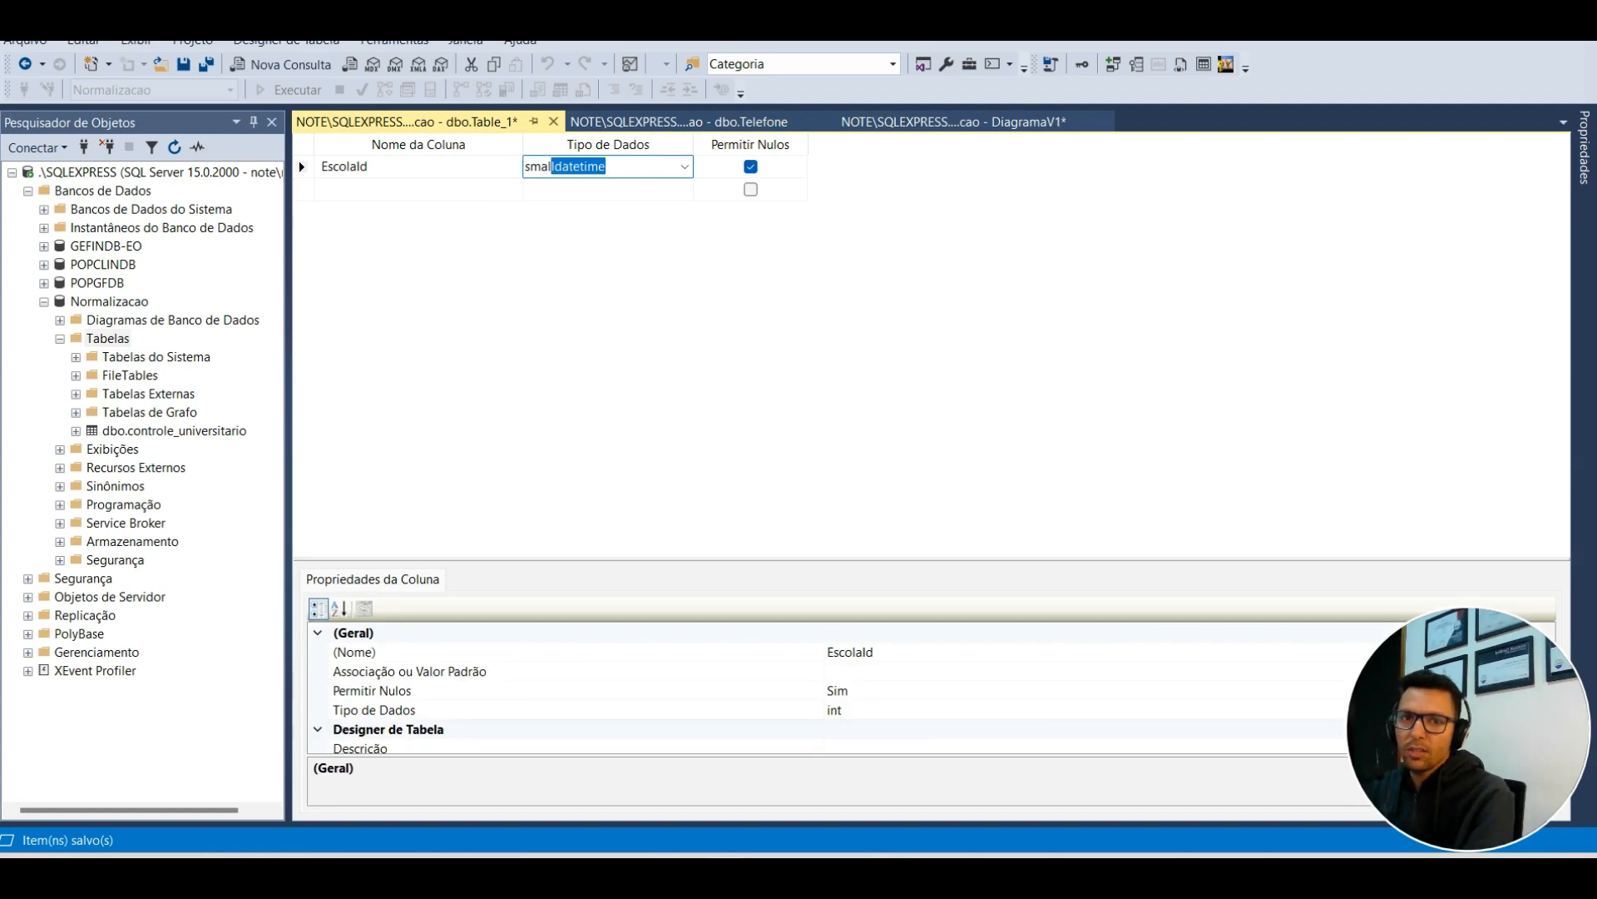
pyautogui.write('lint')
pyautogui.press('Return')
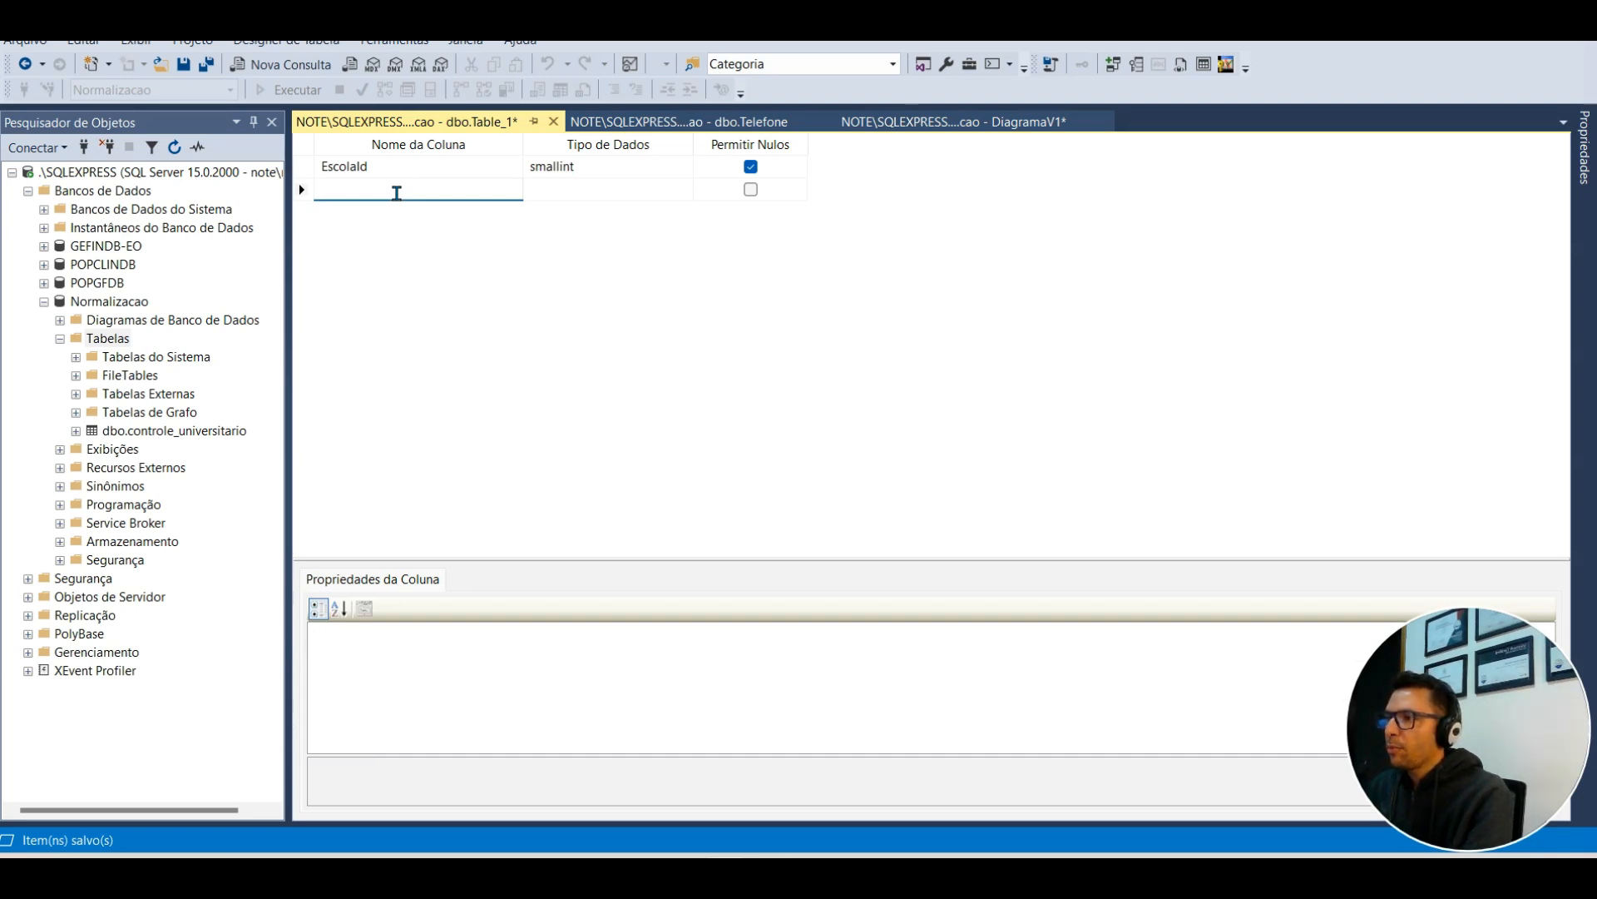
# Step: Add a Nome column with data type varchar(50)
pyautogui.write('Nome')
pyautogui.press('Tab')
pyautogui.write('dat')
pyautogui.press('BackSpace')
pyautogui.press('BackSpace')
pyautogui.press('BackSpace')
pyautogui.press('BackSpace')
pyautogui.write('varc')
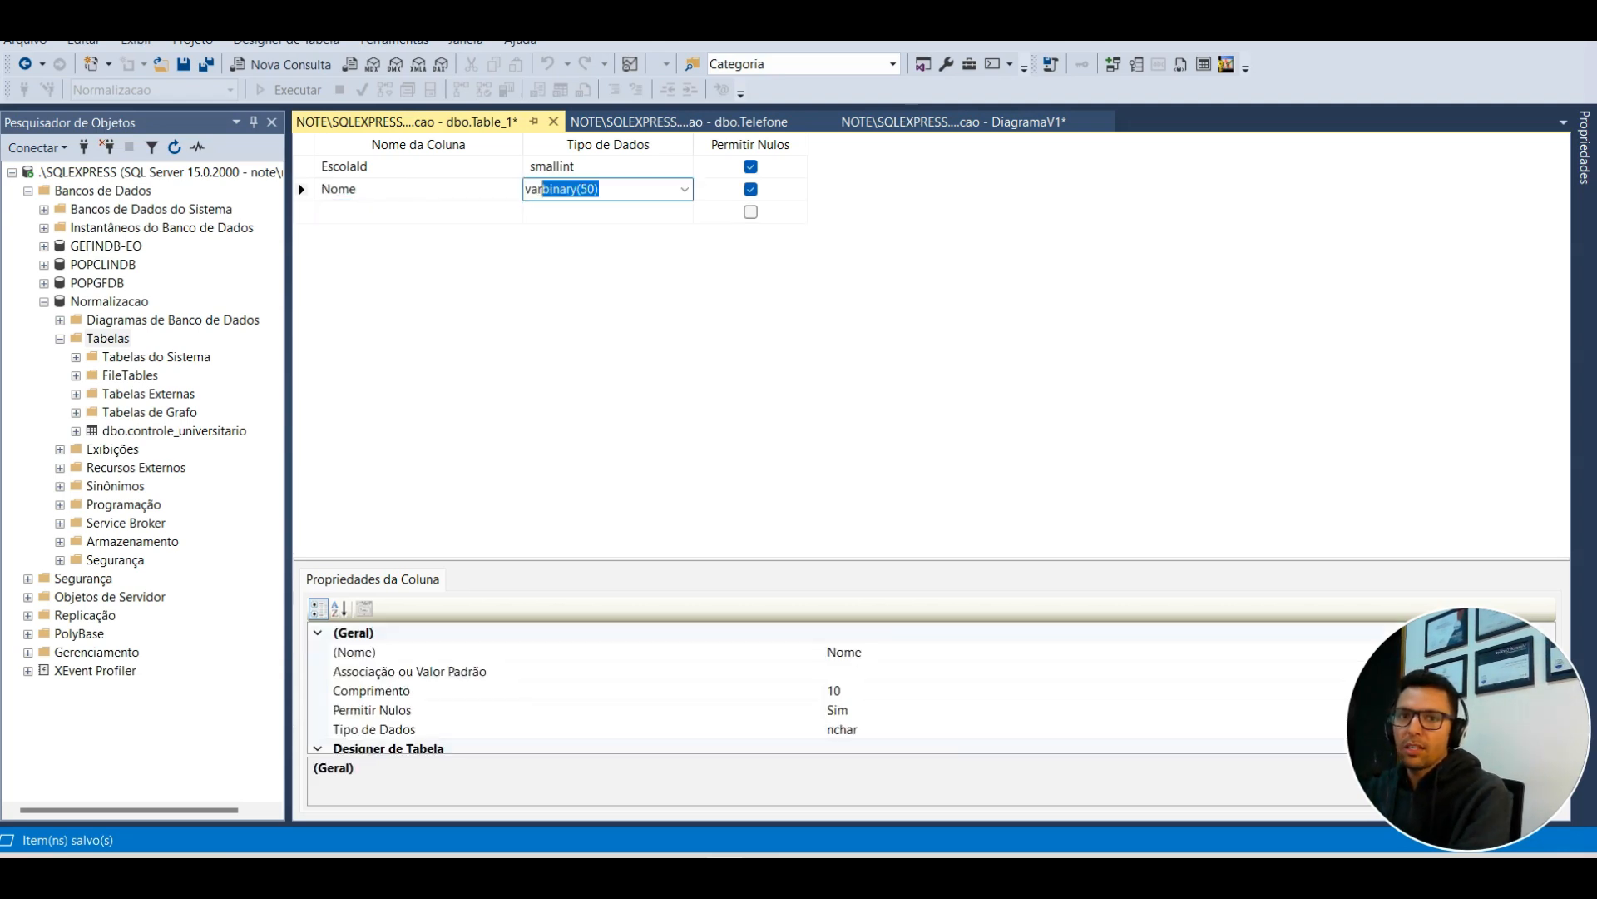
pyautogui.press('Return')
pyautogui.hotkey('shift', 'Tab')
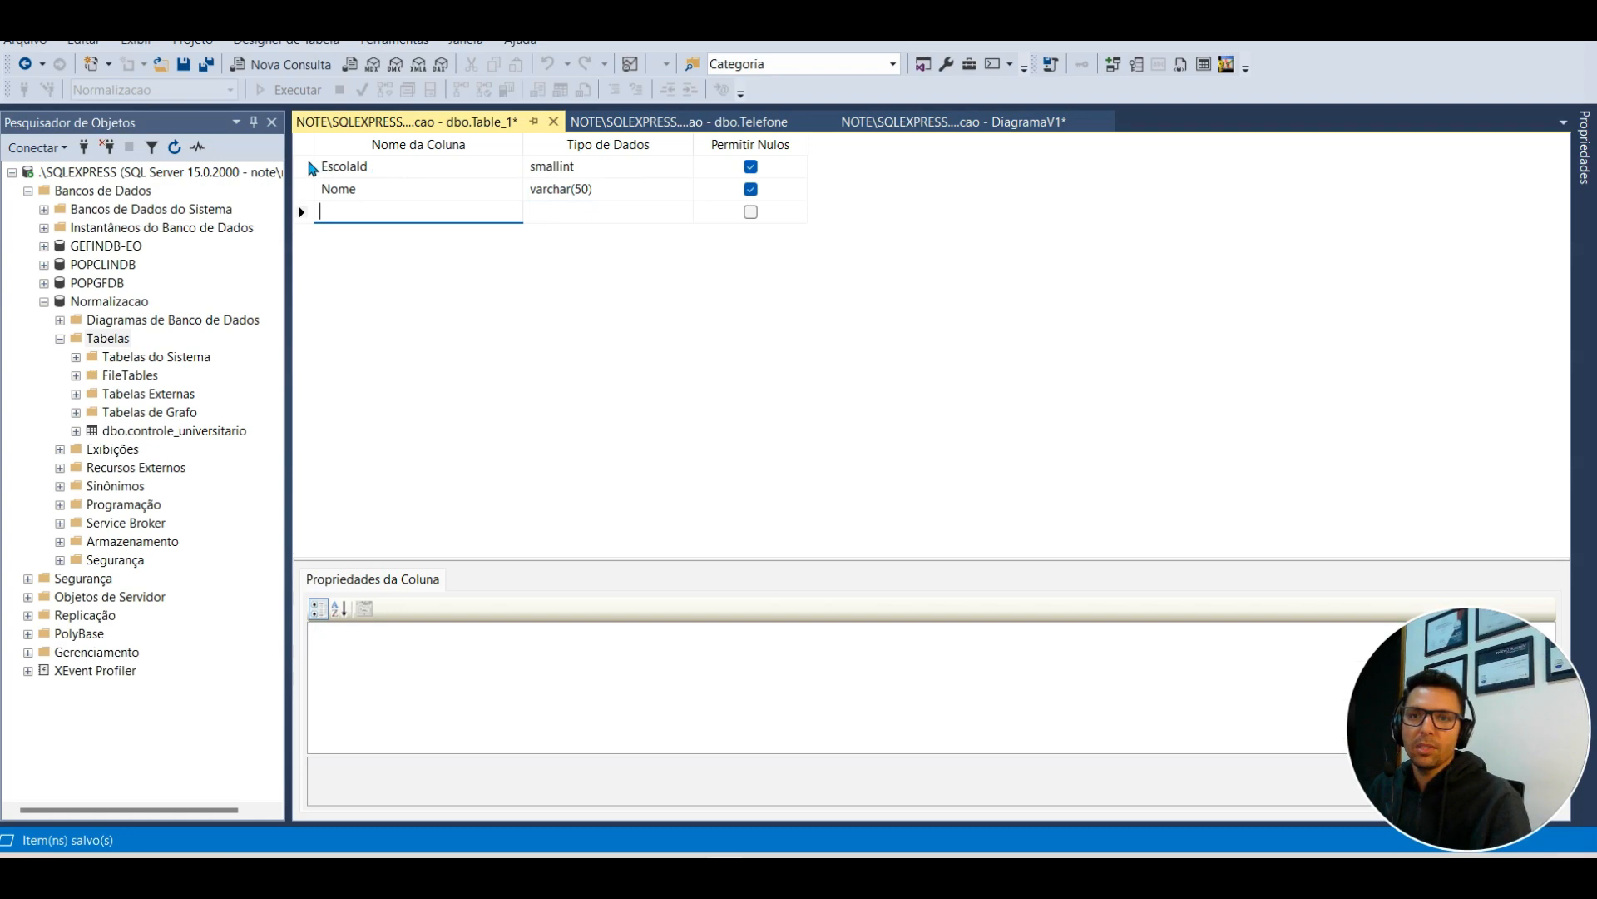
# Step: Make EscolaId the primary key and an auto-incrementing identity
pyautogui.rightClick(310, 168)
pyautogui.click(391, 174)
pyautogui.moveTo(588, 558); pyautogui.dragTo(574, 292)
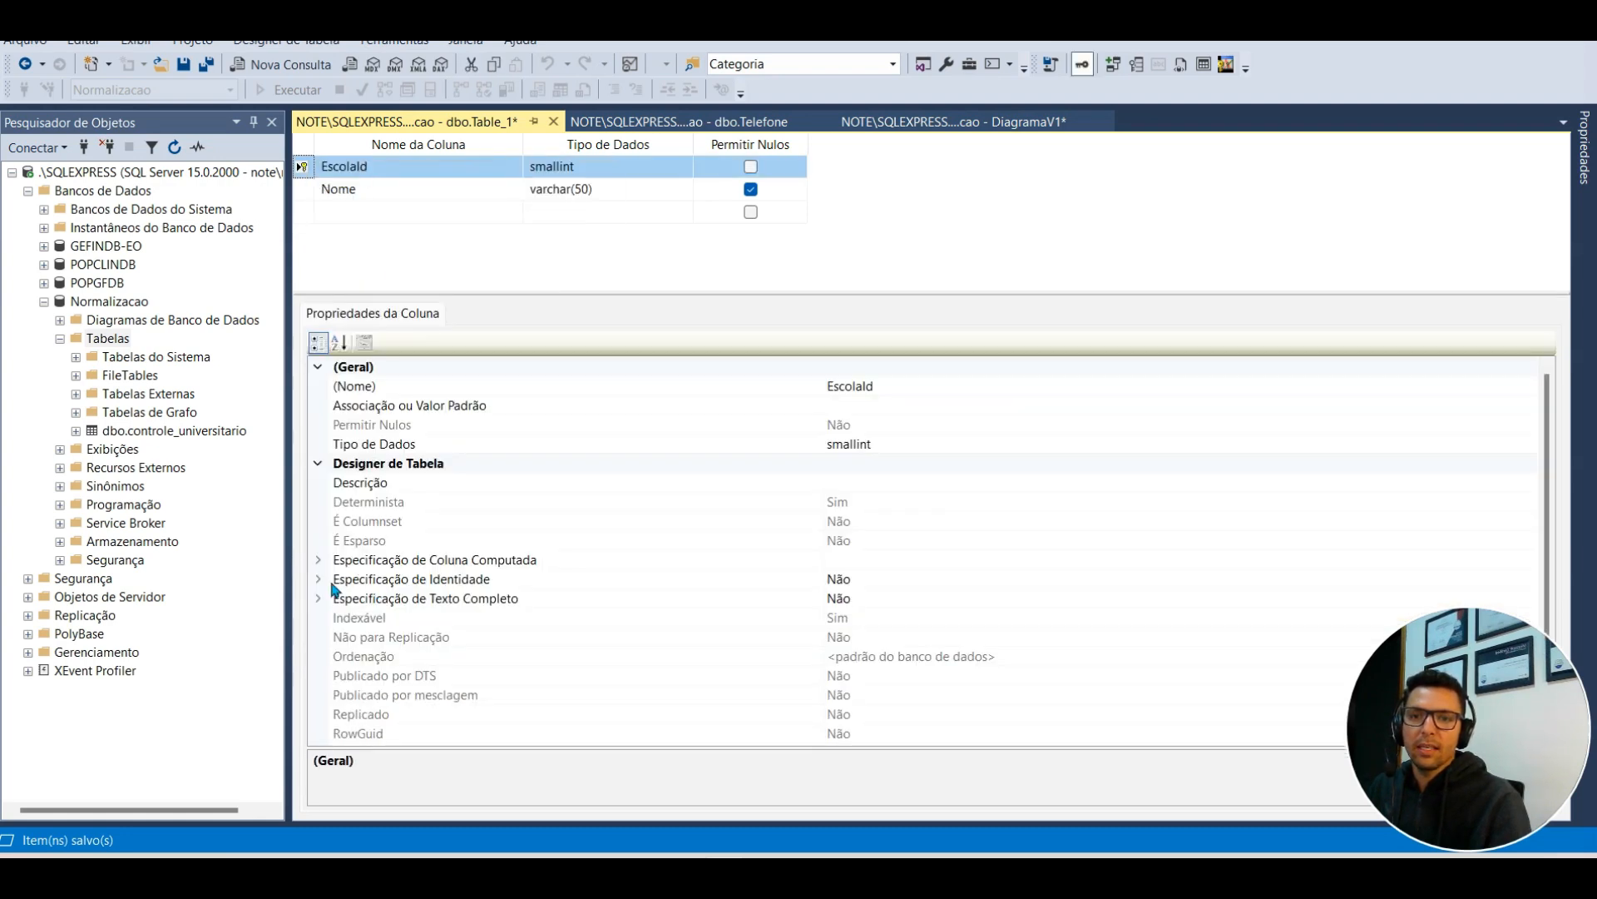
pyautogui.click(331, 582)
pyautogui.doubleClick(708, 606)
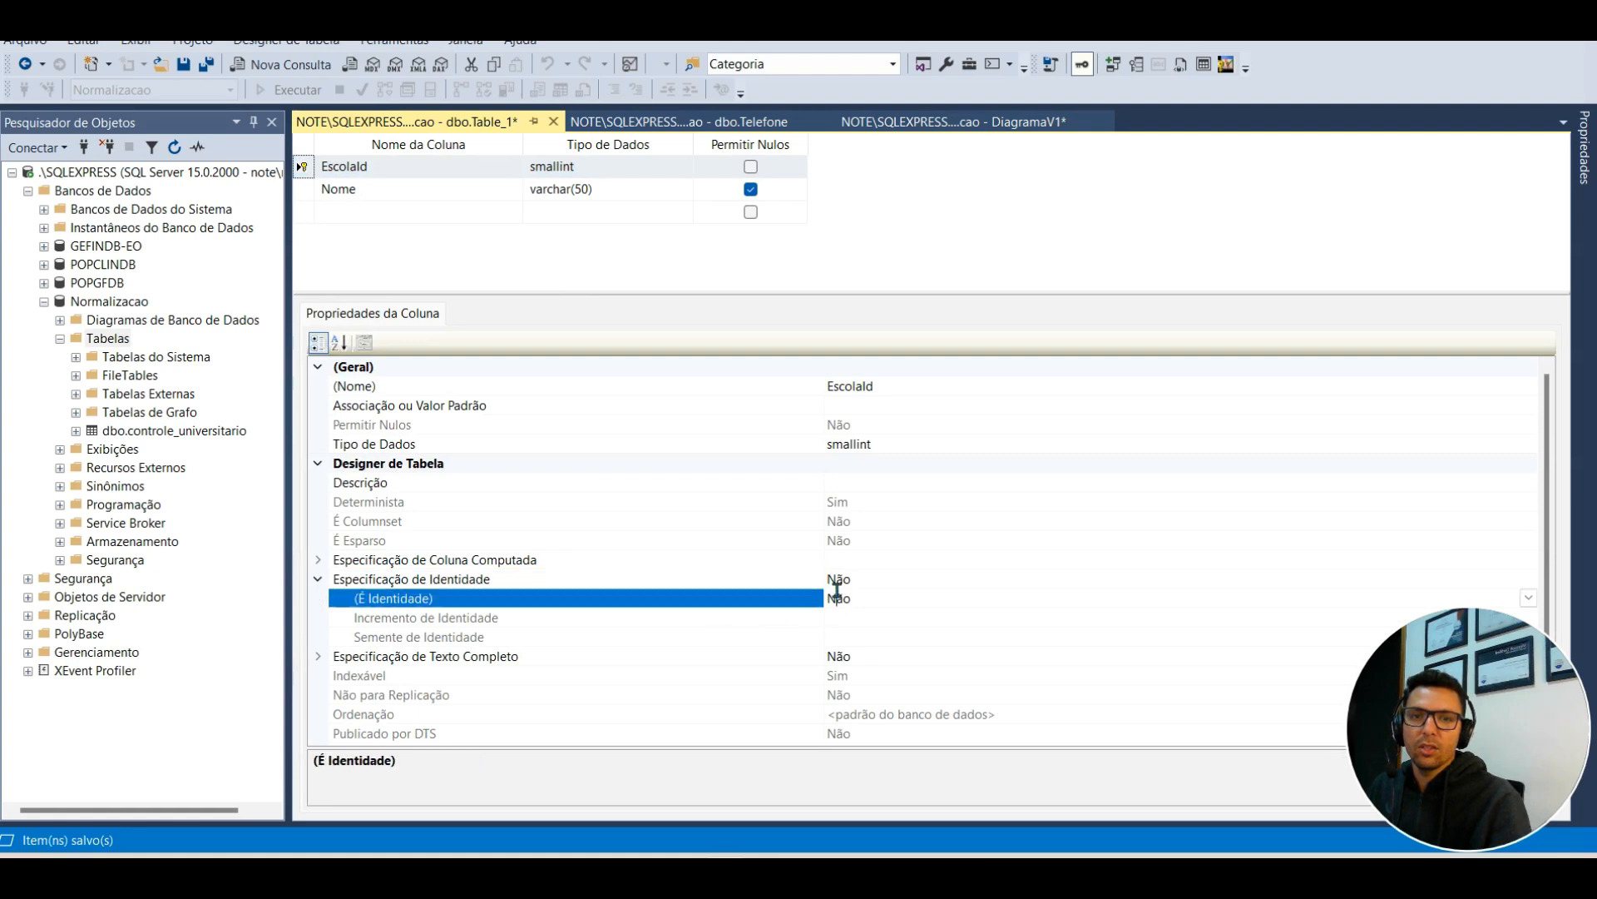
# Step: Make Nome not nullable, save the table as Escola, and close the Escola and Telefone designers
pyautogui.click(751, 190)
pyautogui.hotkey('ctrl', 's')
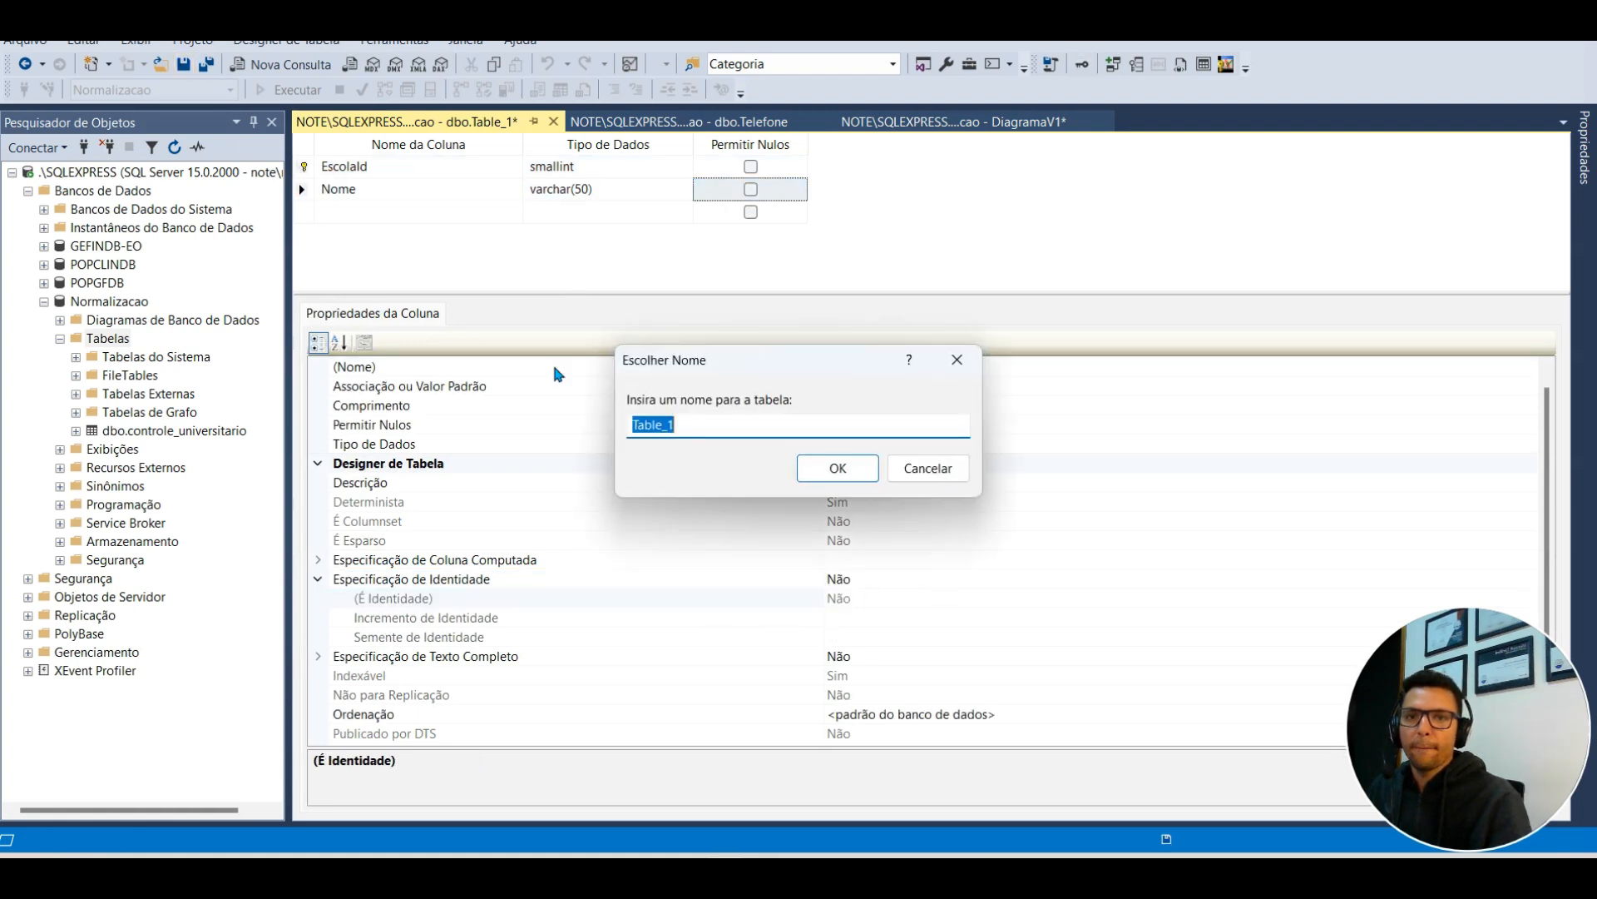
pyautogui.write('Escola')
pyautogui.press('Return')
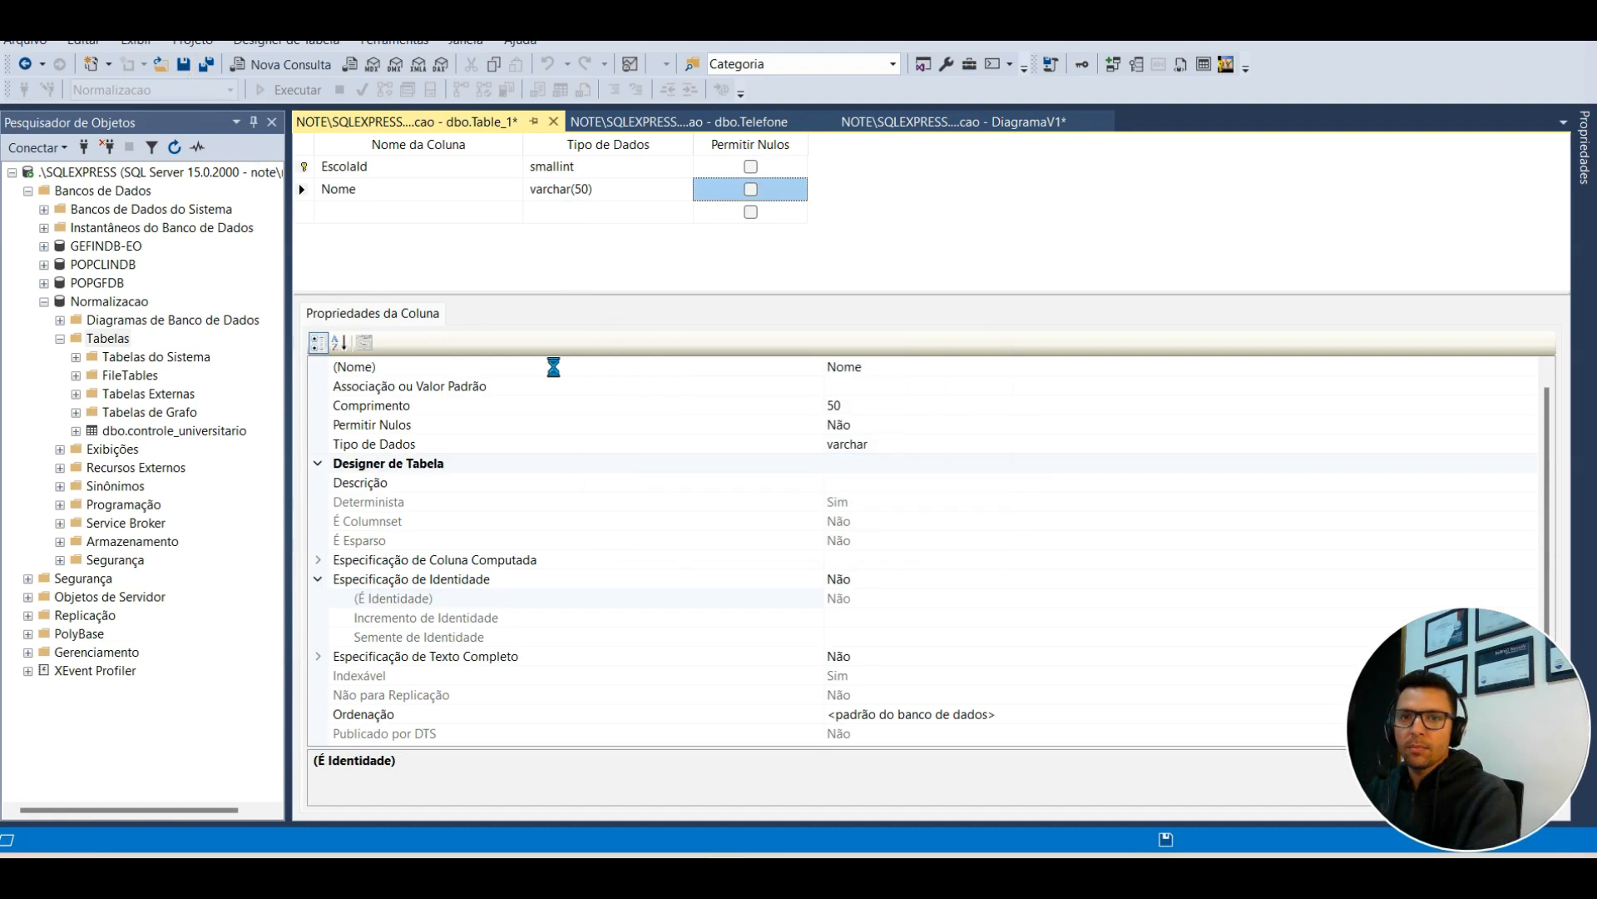
pyautogui.click(549, 123)
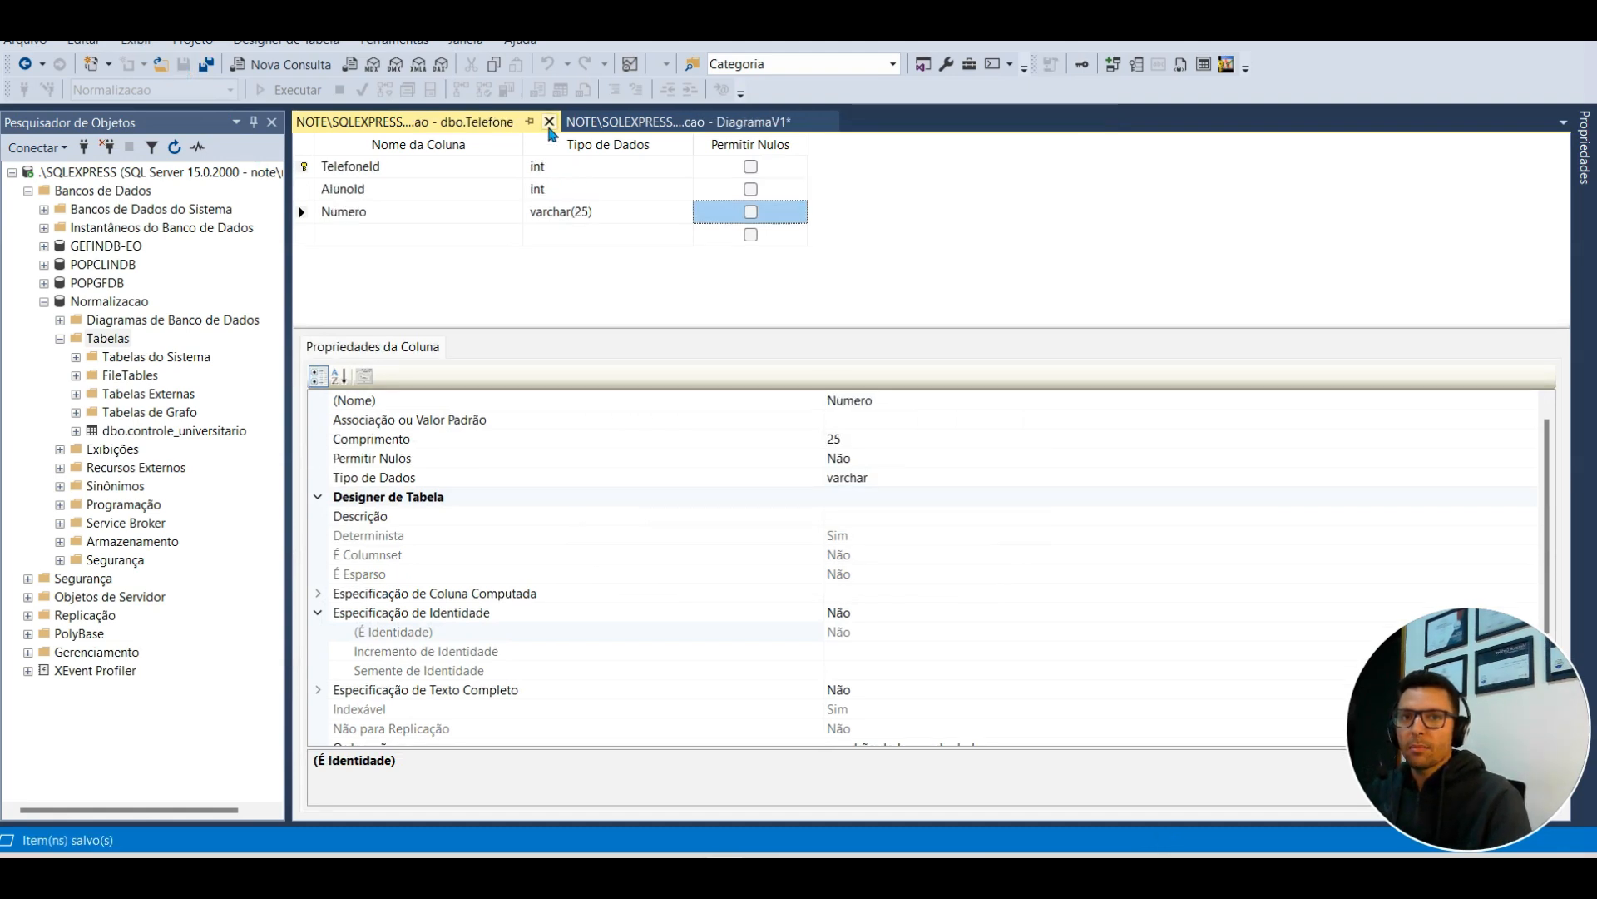
pyautogui.click(549, 122)
# Step: Start a new table with columns ProfessorId smallint and Nome varchar
pyautogui.rightClick(118, 342)
pyautogui.moveTo(249, 350)
pyautogui.click(339, 349)
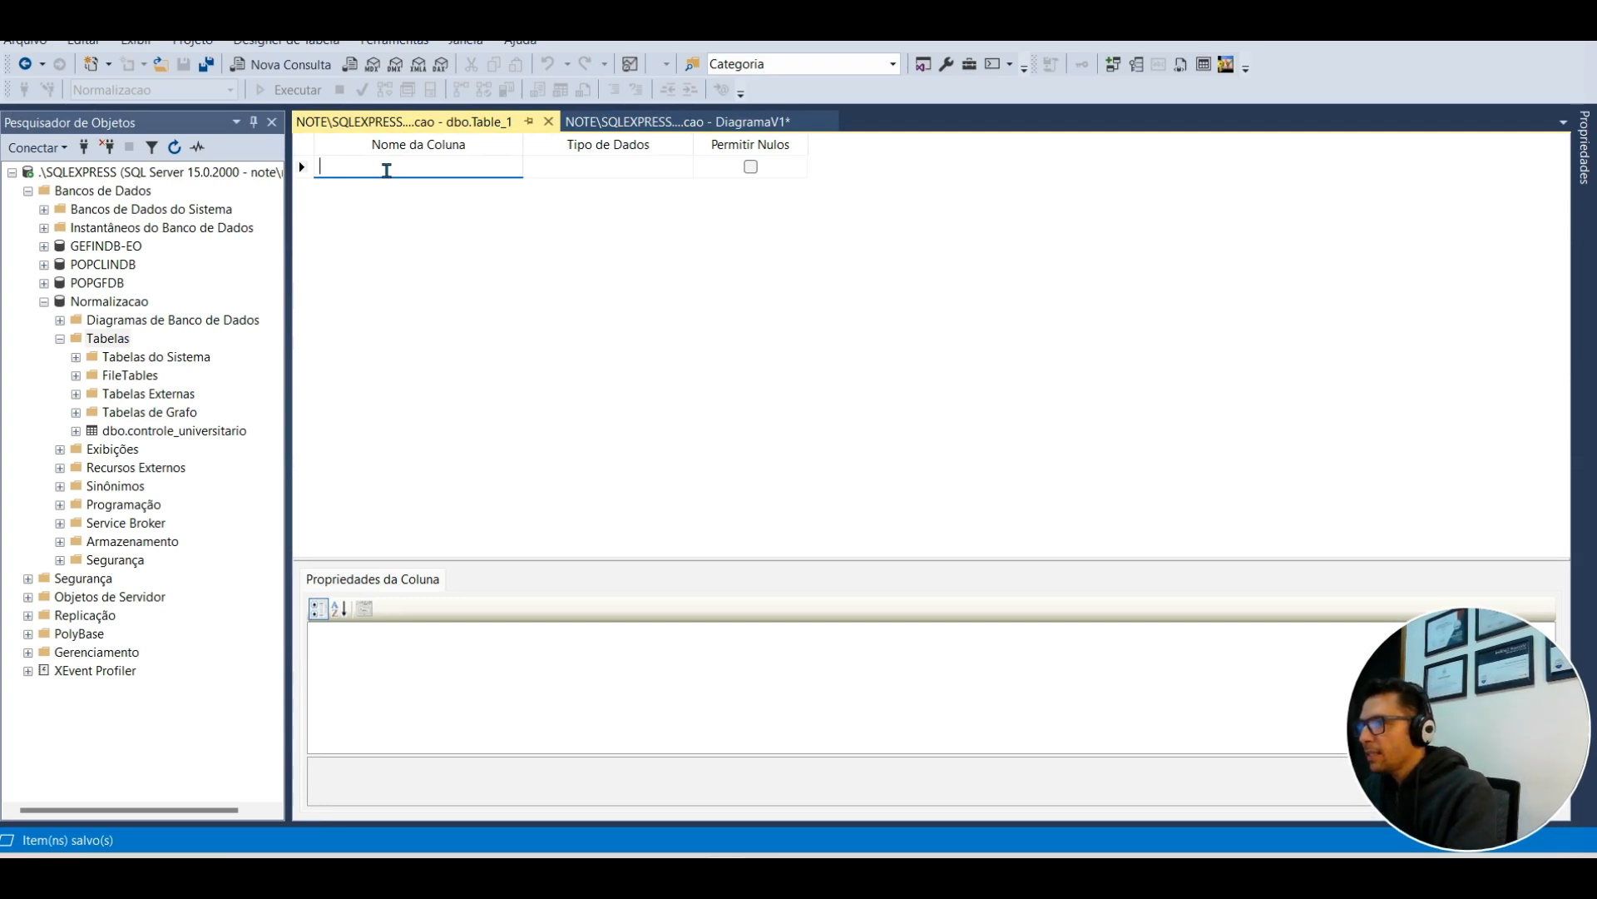
pyautogui.write('ProfessorId')
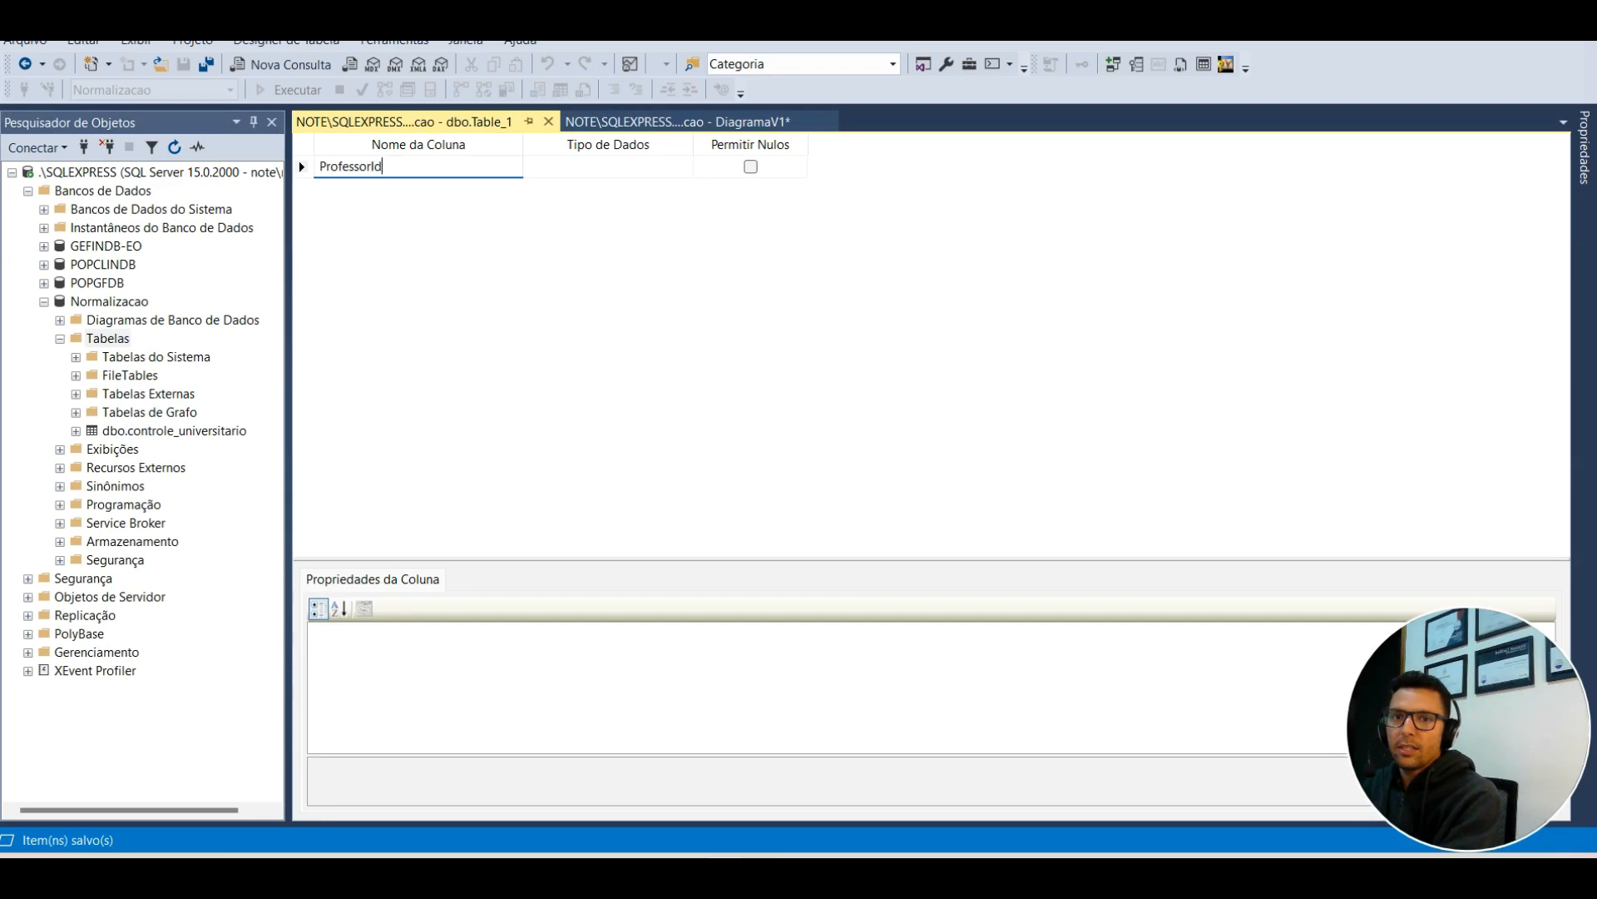
pyautogui.press('Tab')
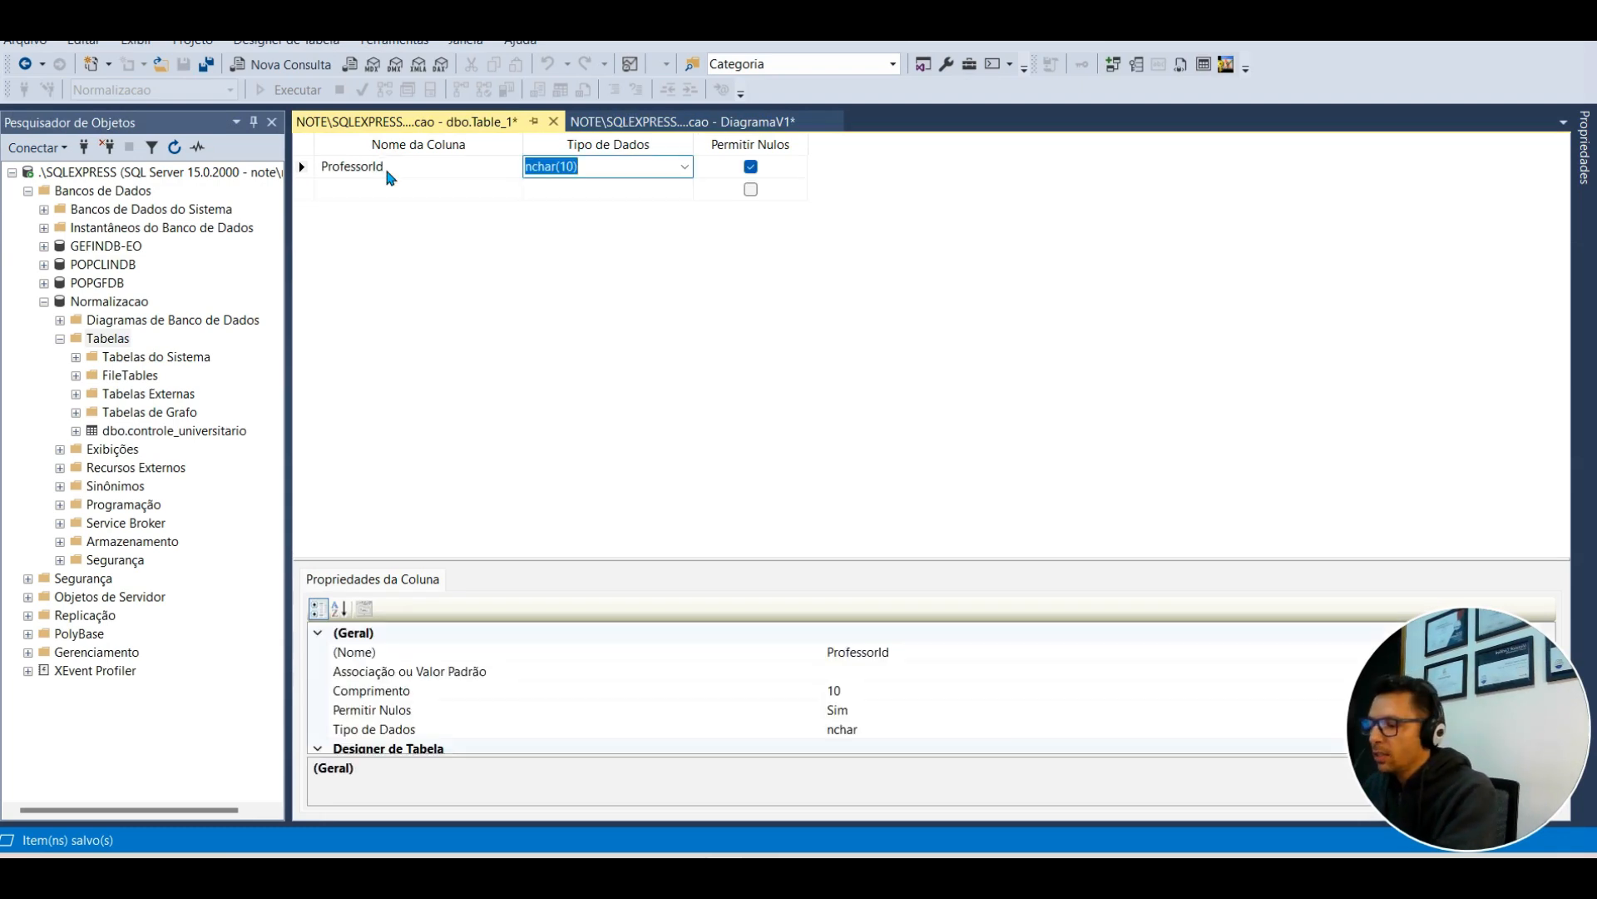
pyautogui.write('smal')
pyautogui.press('BackSpace')
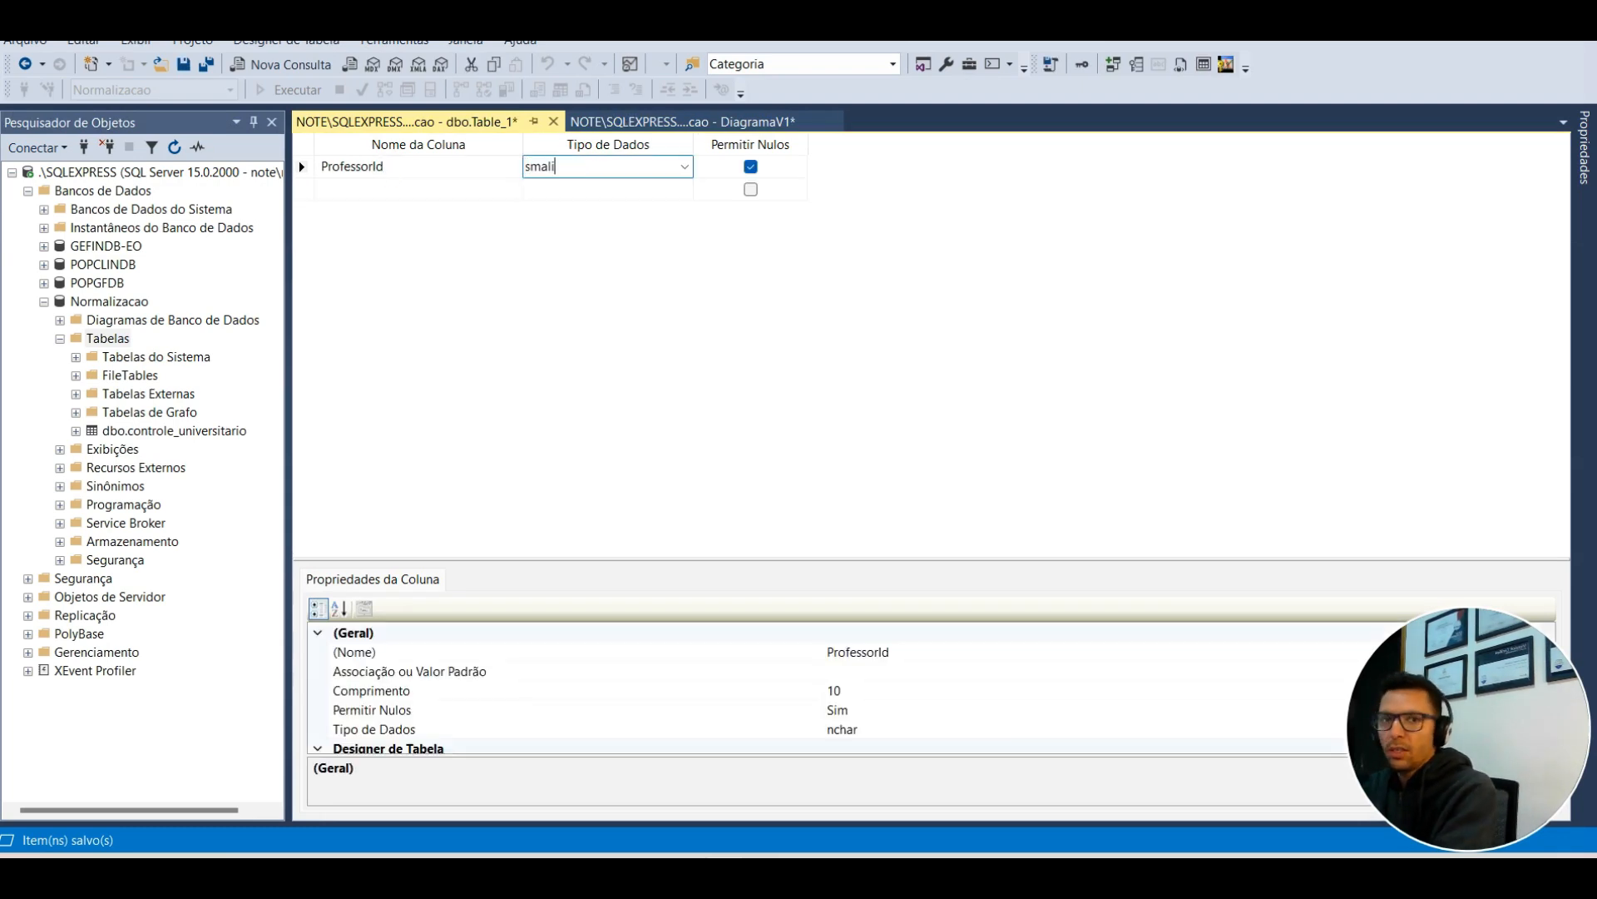
pyautogui.write('lint')
pyautogui.press('Return')
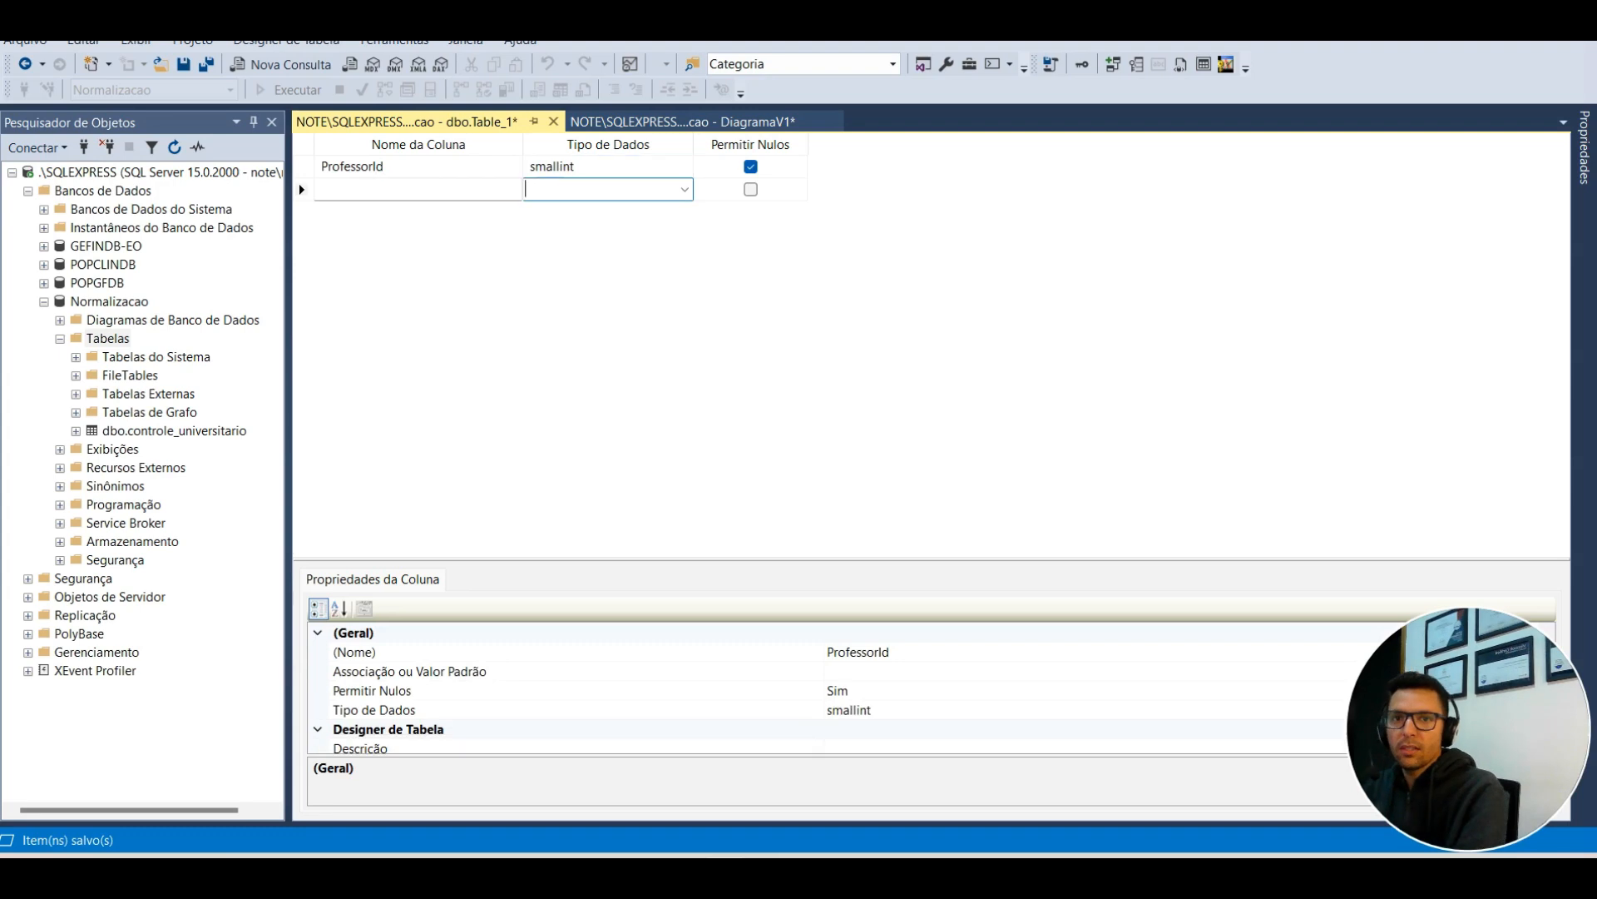
pyautogui.write('NomePro')
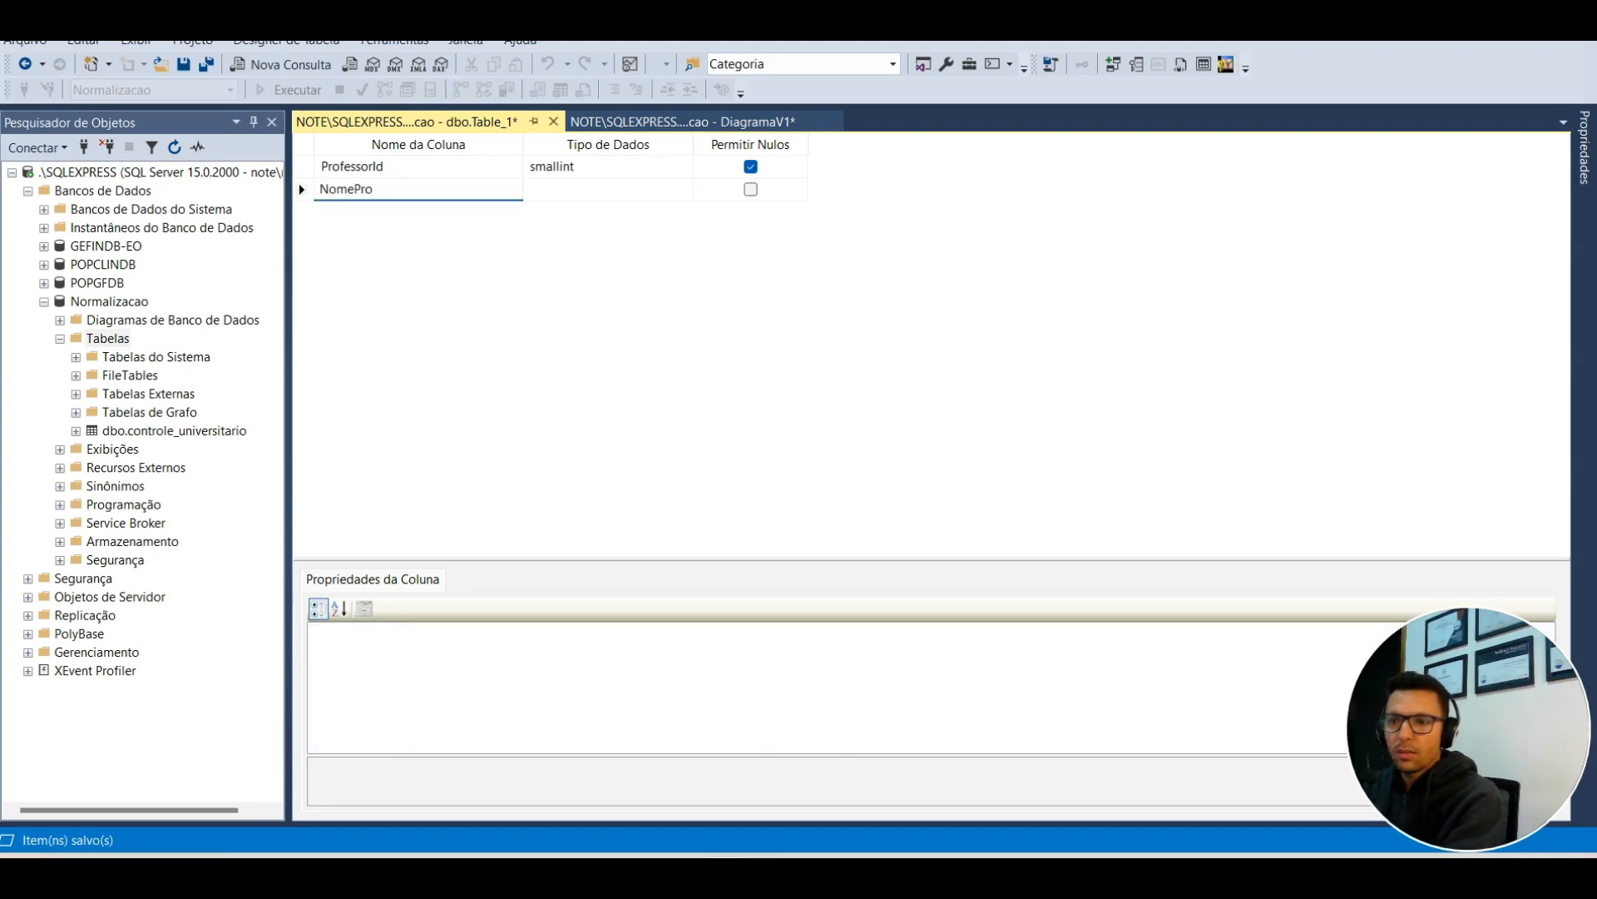
pyautogui.press('BackSpace')
pyautogui.press('BackSpace')
pyautogui.press('BackSpace')
pyautogui.press('BackSpace')
pyautogui.press('BackSpace')
pyautogui.press('BackSpace')
pyautogui.press('Tab')
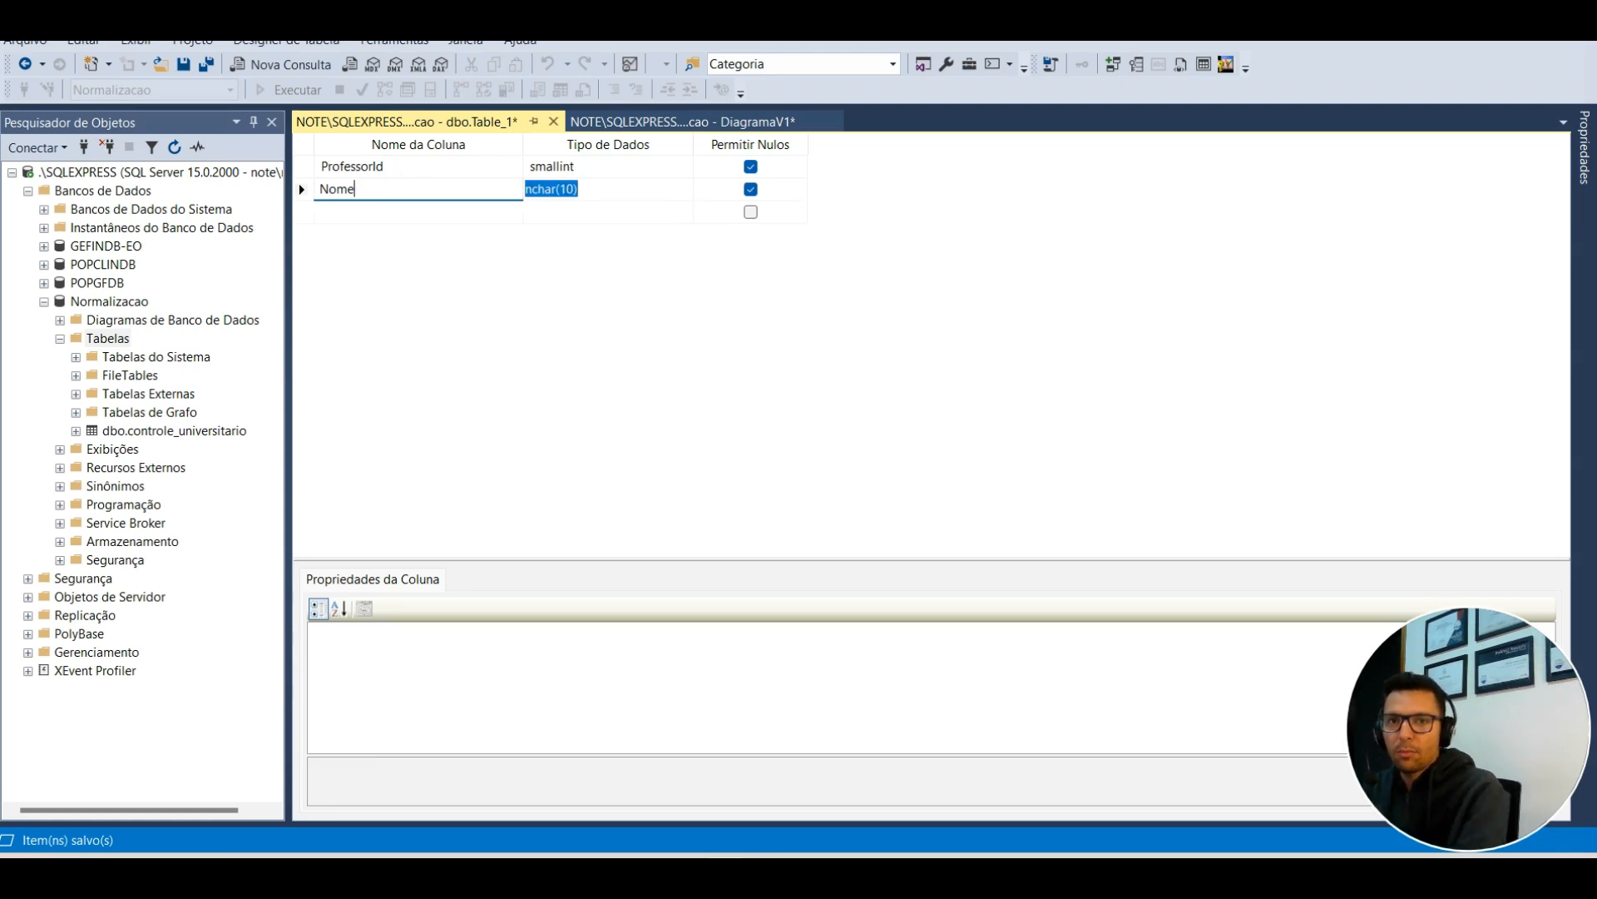
pyautogui.write('varc')
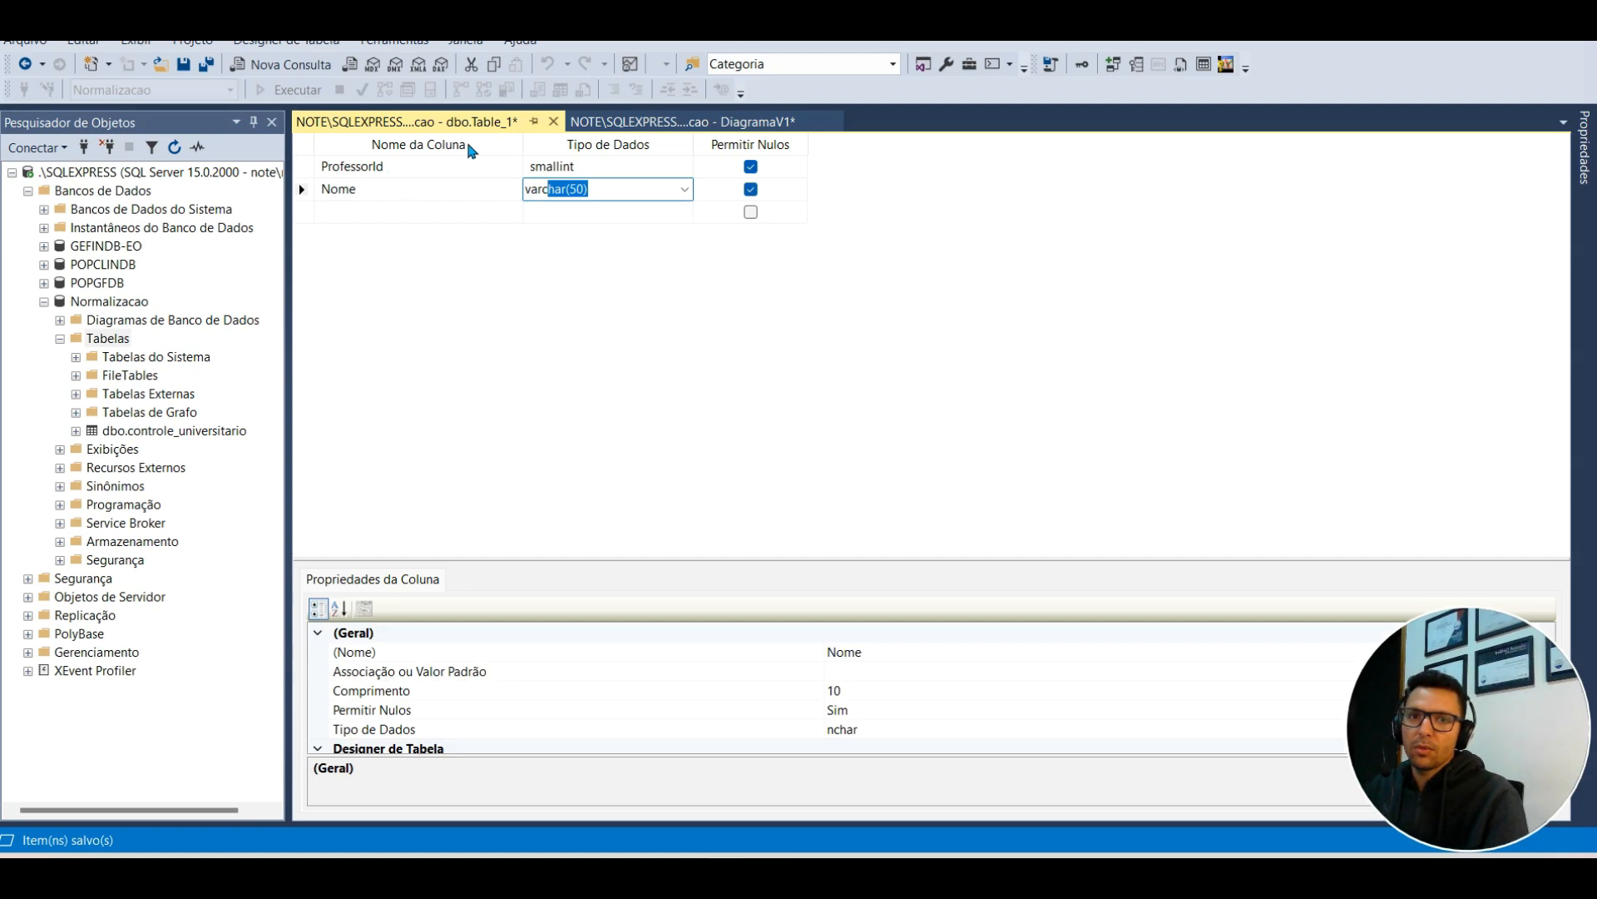
# Step: Make ProfessorId the identity primary key, make Nome non-nullable, and save
pyautogui.click(308, 166)
pyautogui.rightClick(308, 166)
pyautogui.click(345, 185)
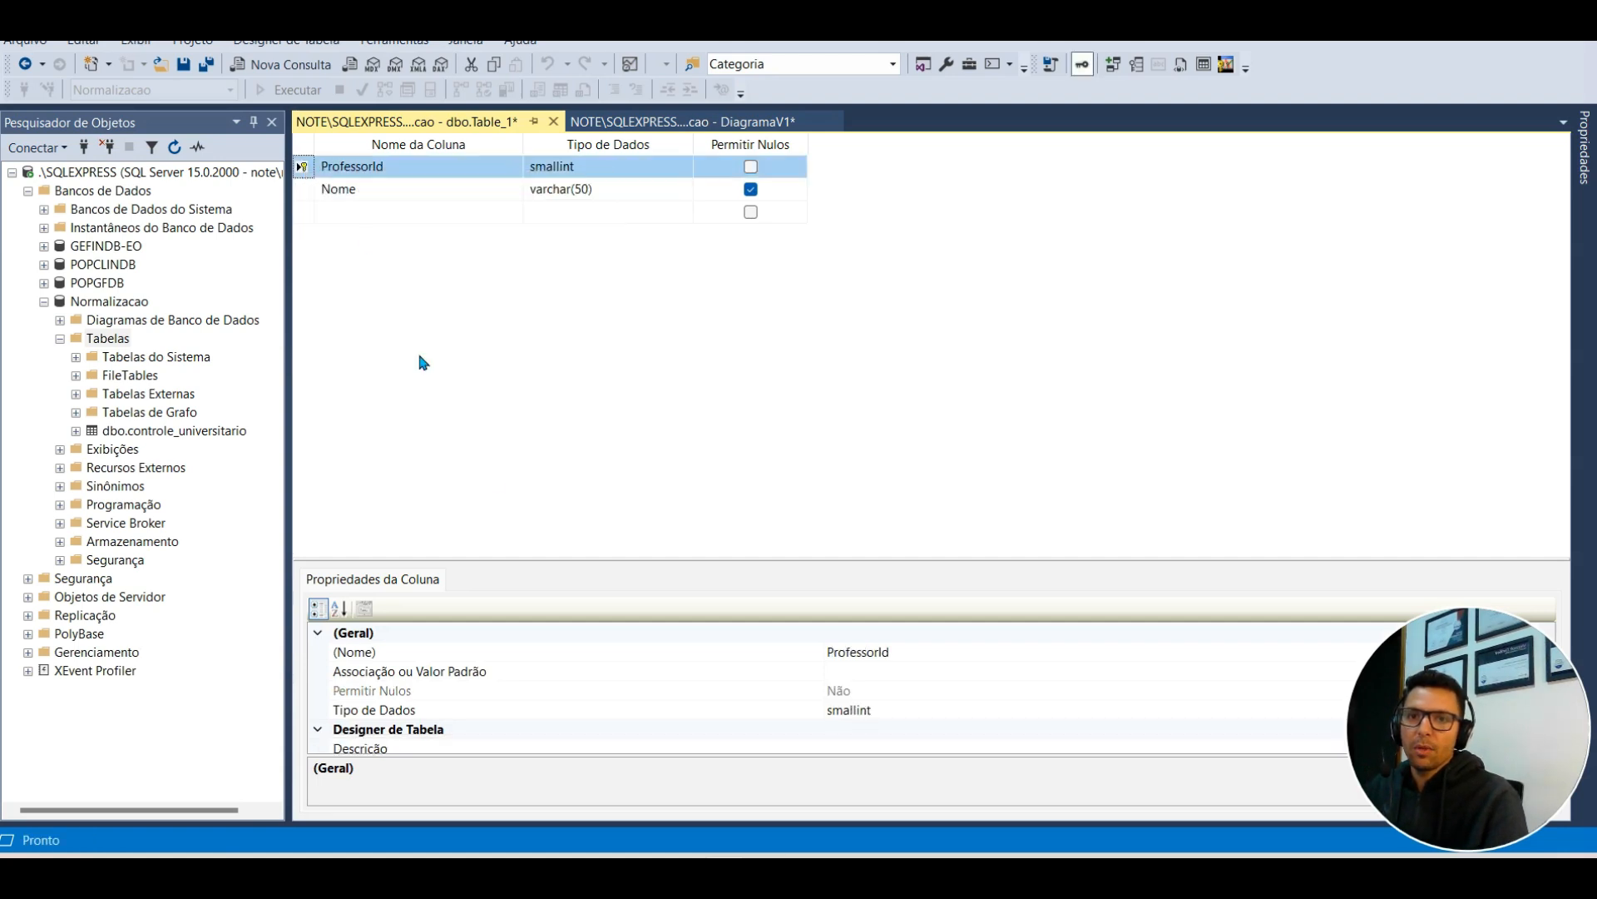
pyautogui.moveTo(574, 558); pyautogui.dragTo(539, 290)
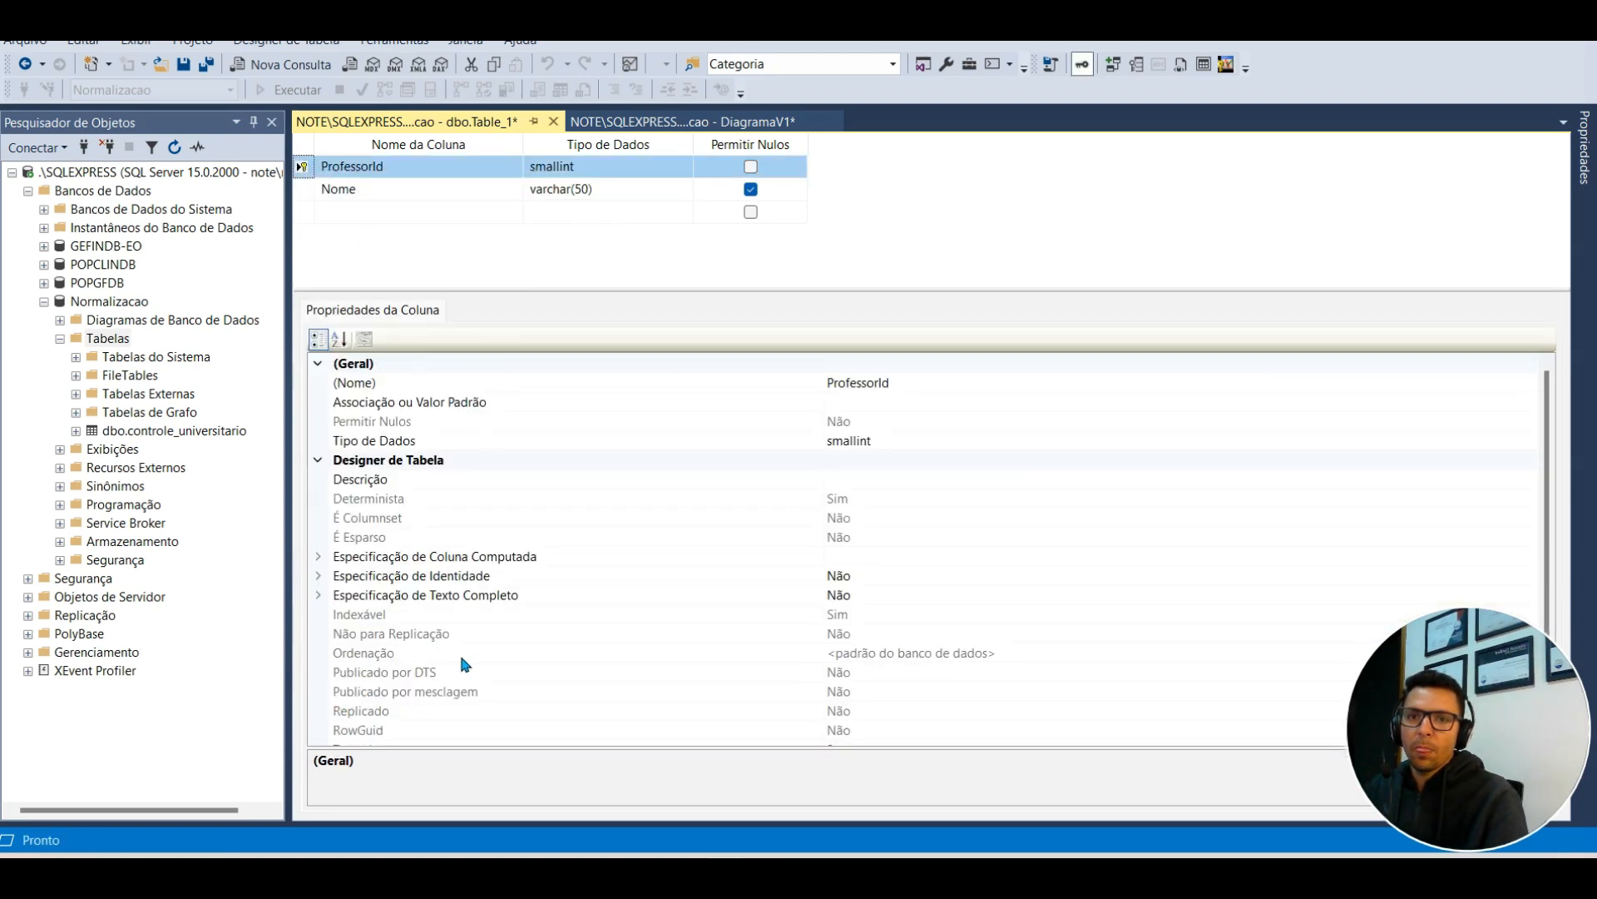
pyautogui.click(331, 595)
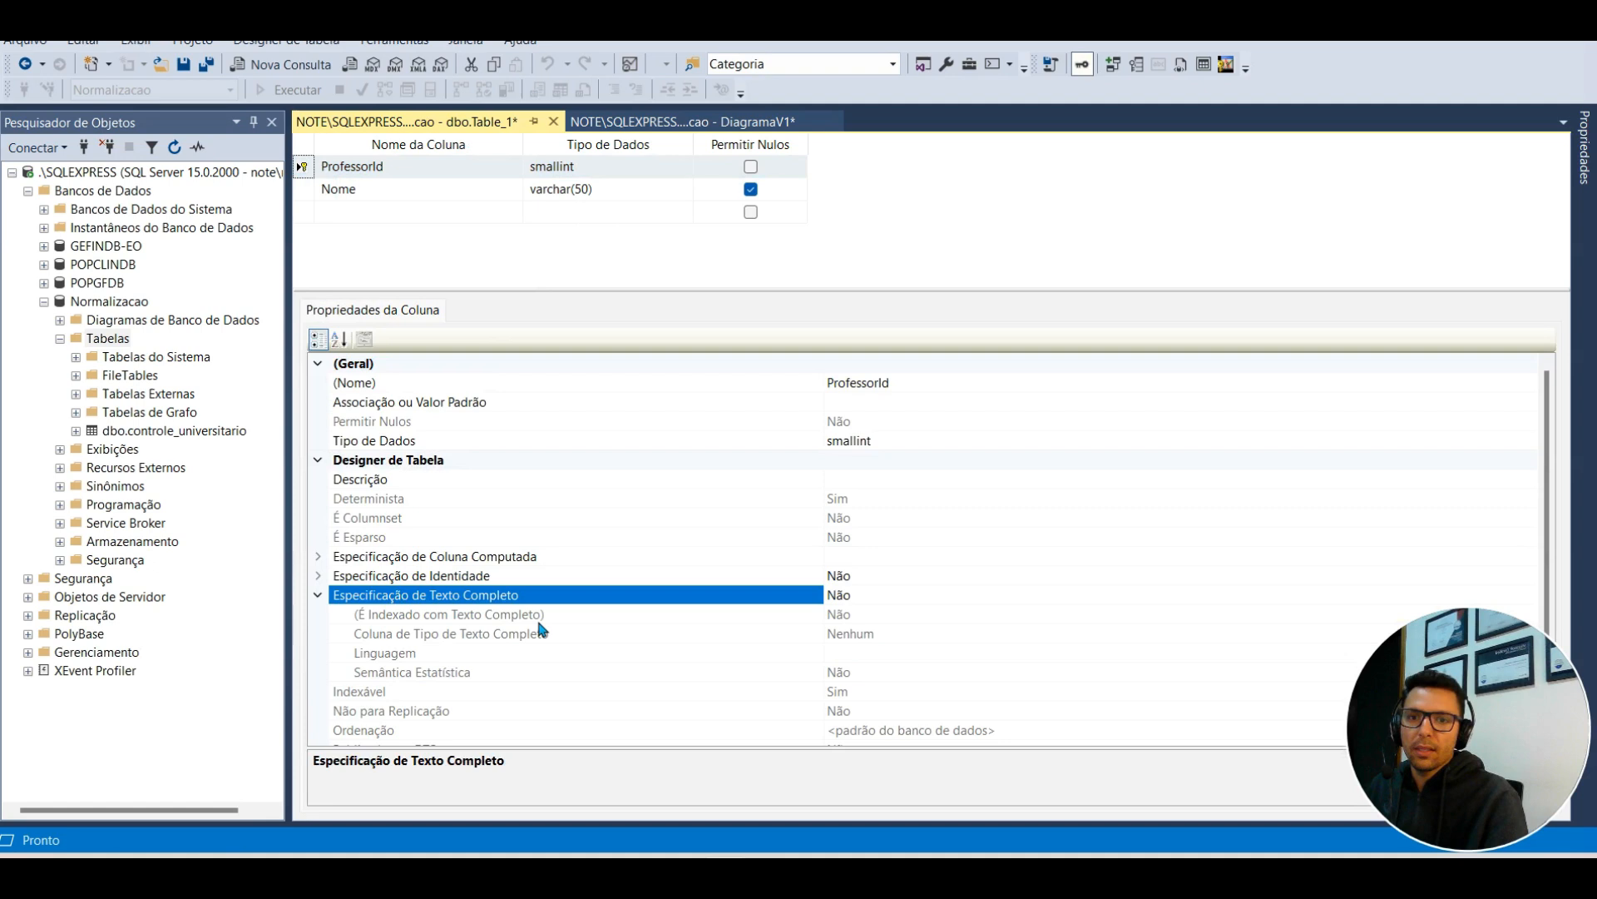
pyautogui.click(318, 576)
pyautogui.doubleClick(854, 595)
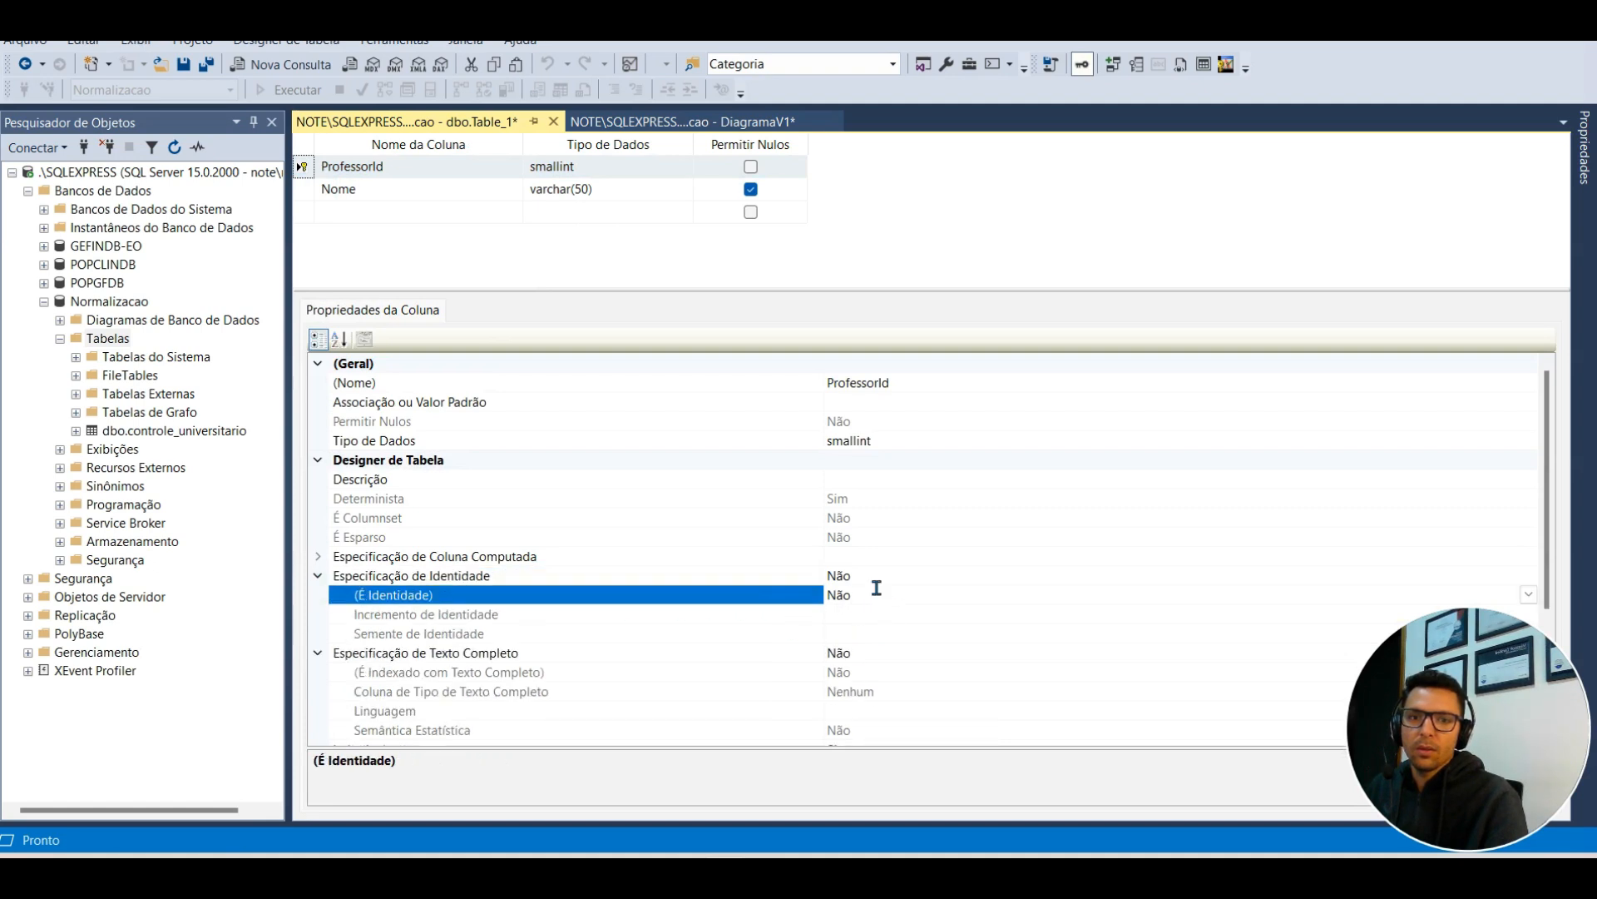
pyautogui.click(750, 189)
pyautogui.click(184, 65)
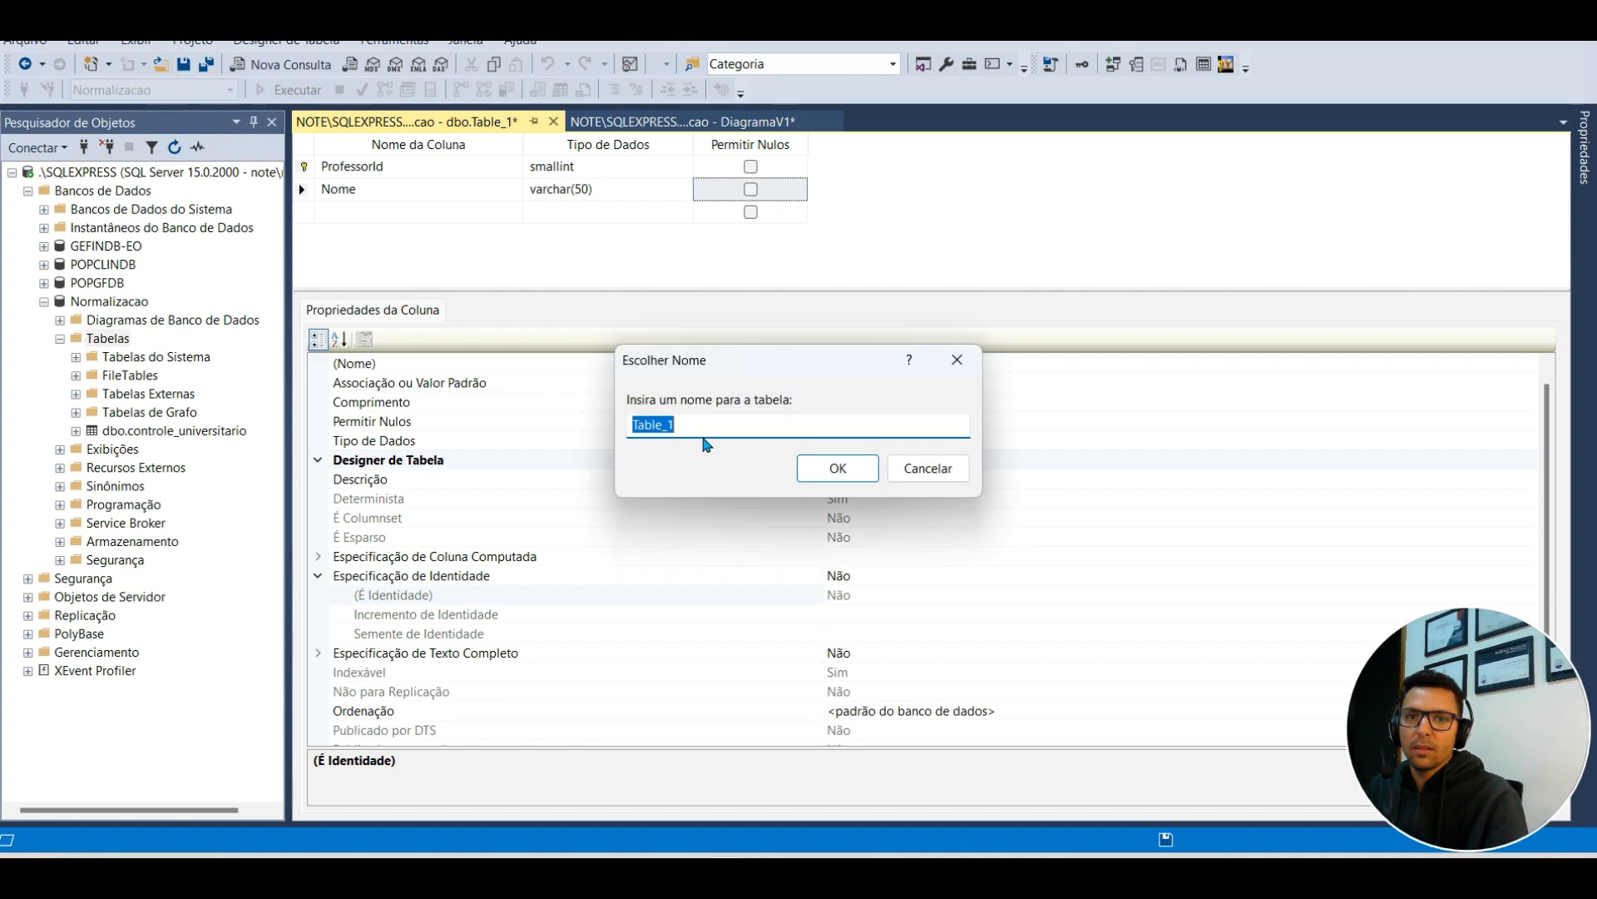
# Step: Name the table Professor, close its designer, and bring up the Tabelas options
pyautogui.write('Professor')
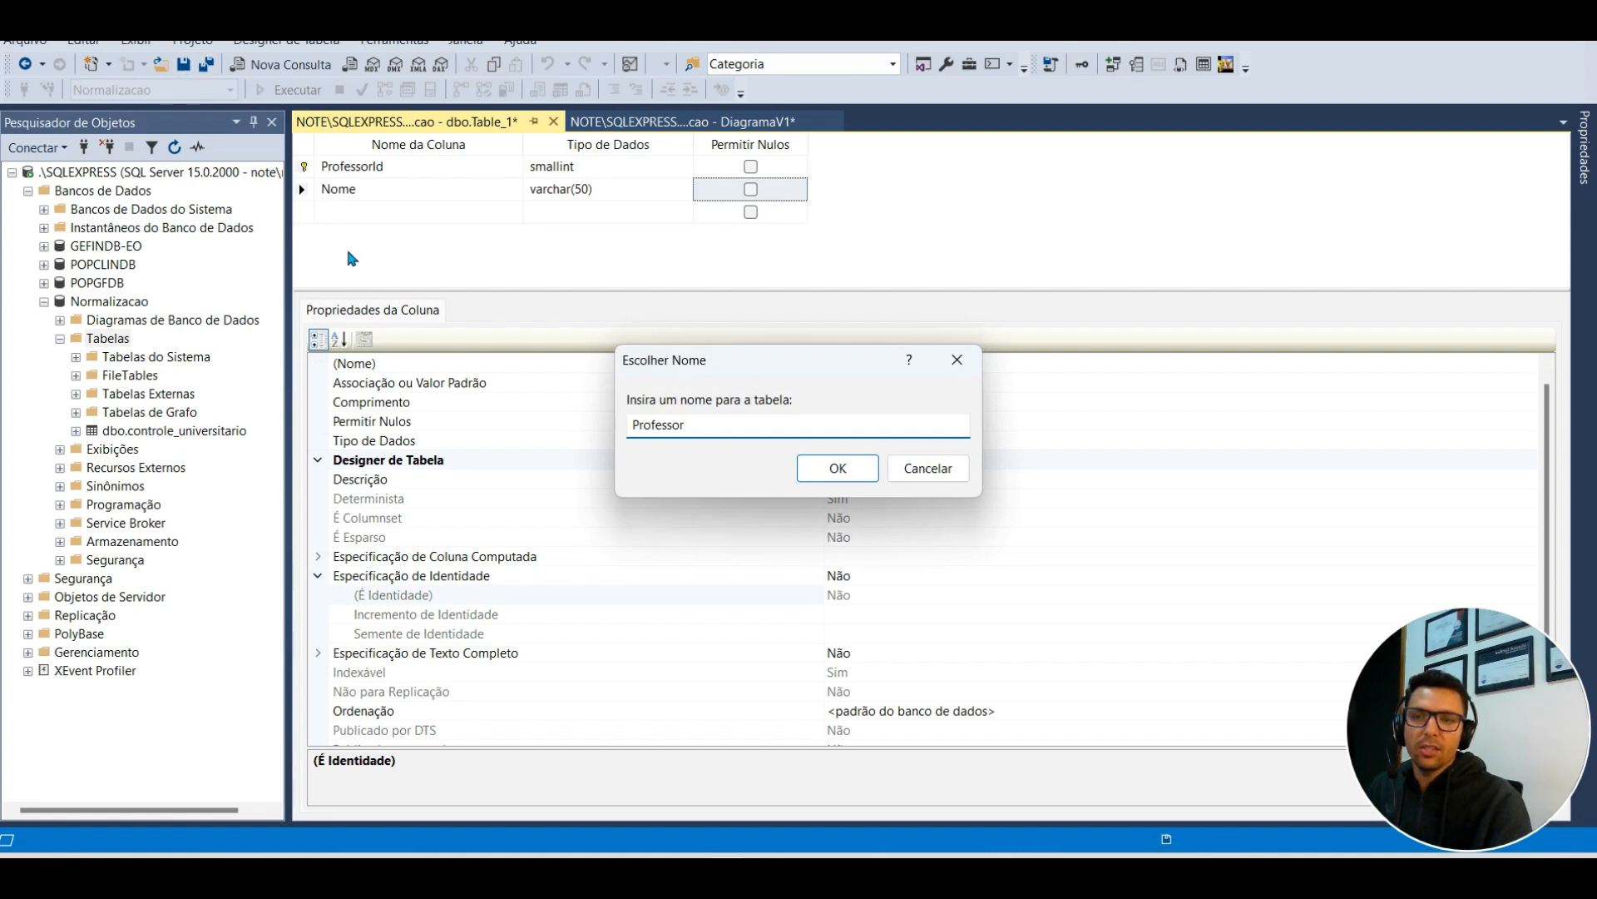
pyautogui.click(833, 468)
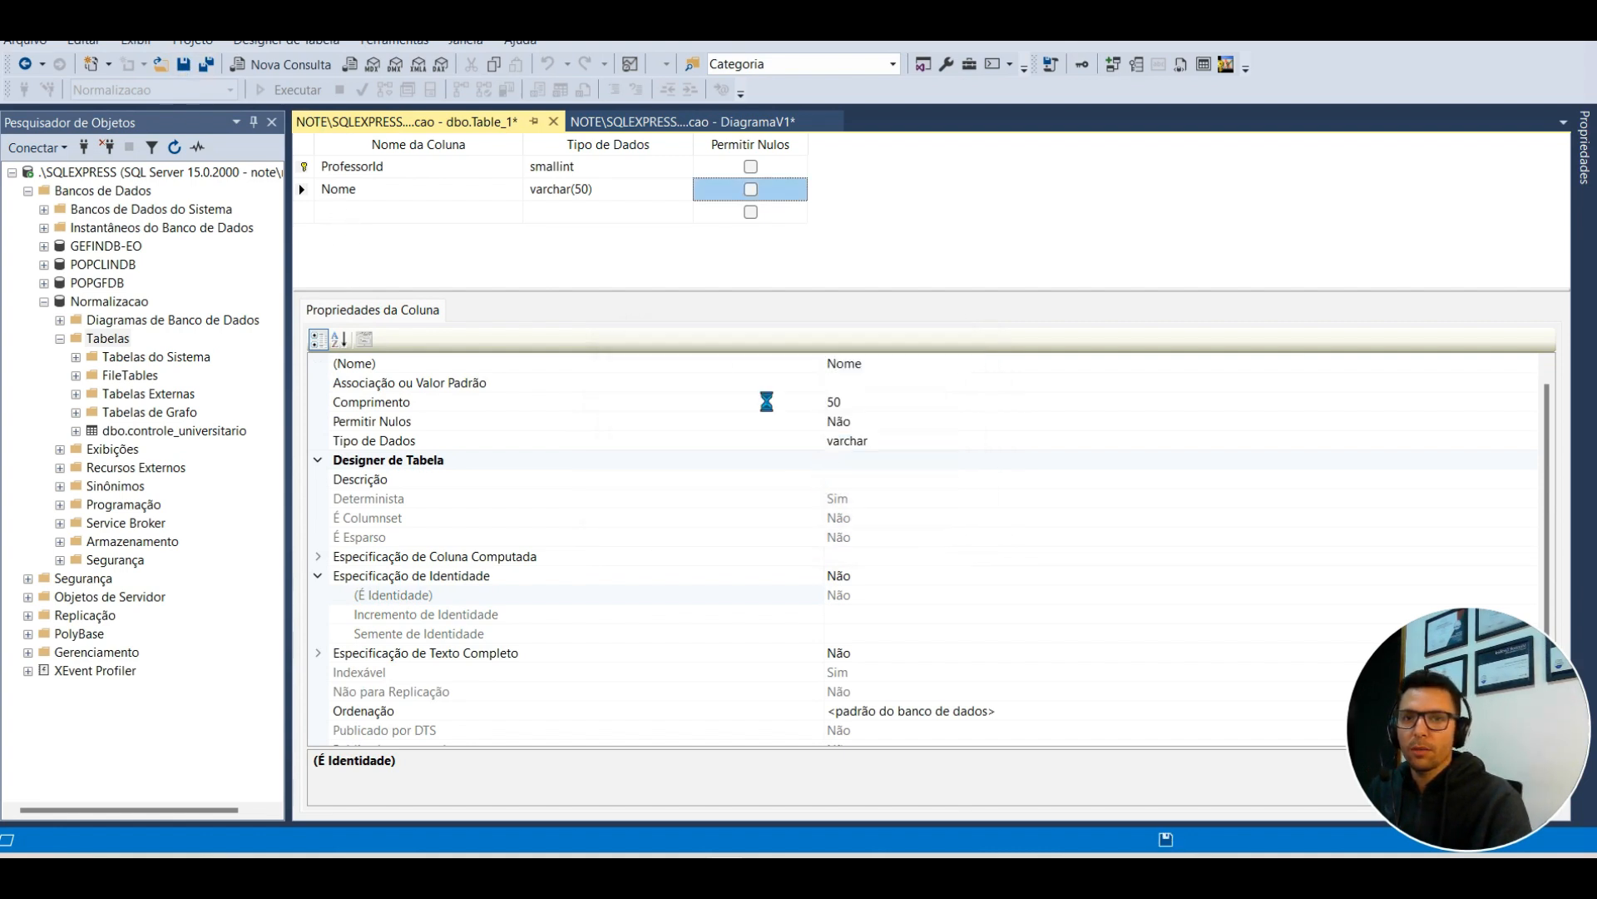
pyautogui.click(555, 123)
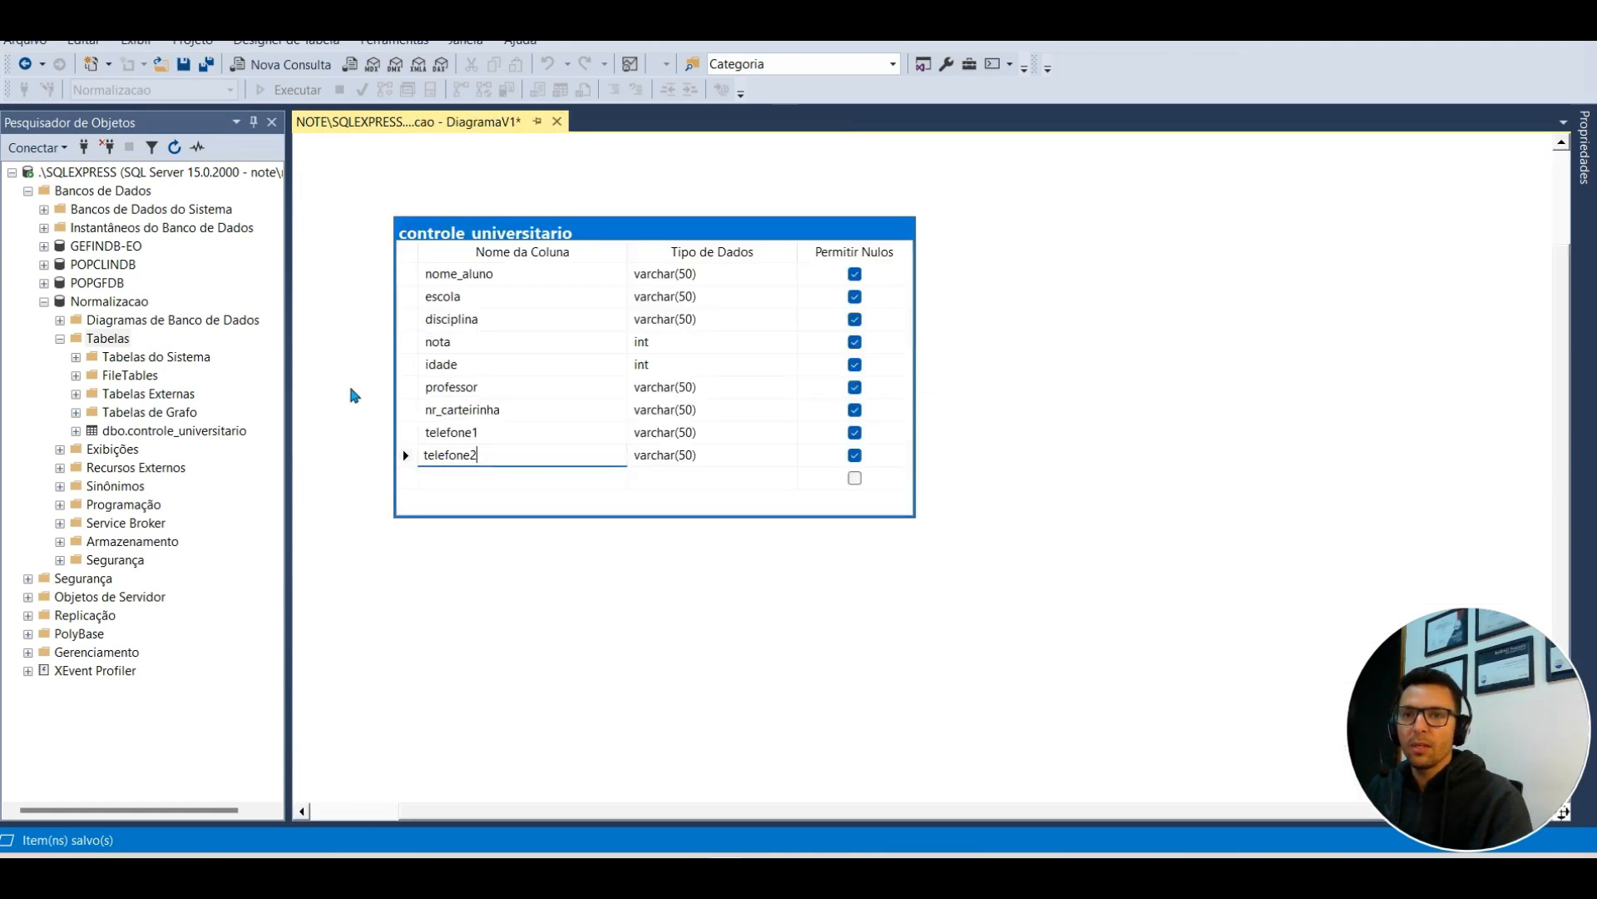
pyautogui.rightClick(116, 342)
# Step: Start a new table with DisciplinaId tinyint and Nome varchar(50) columns
pyautogui.moveTo(204, 350)
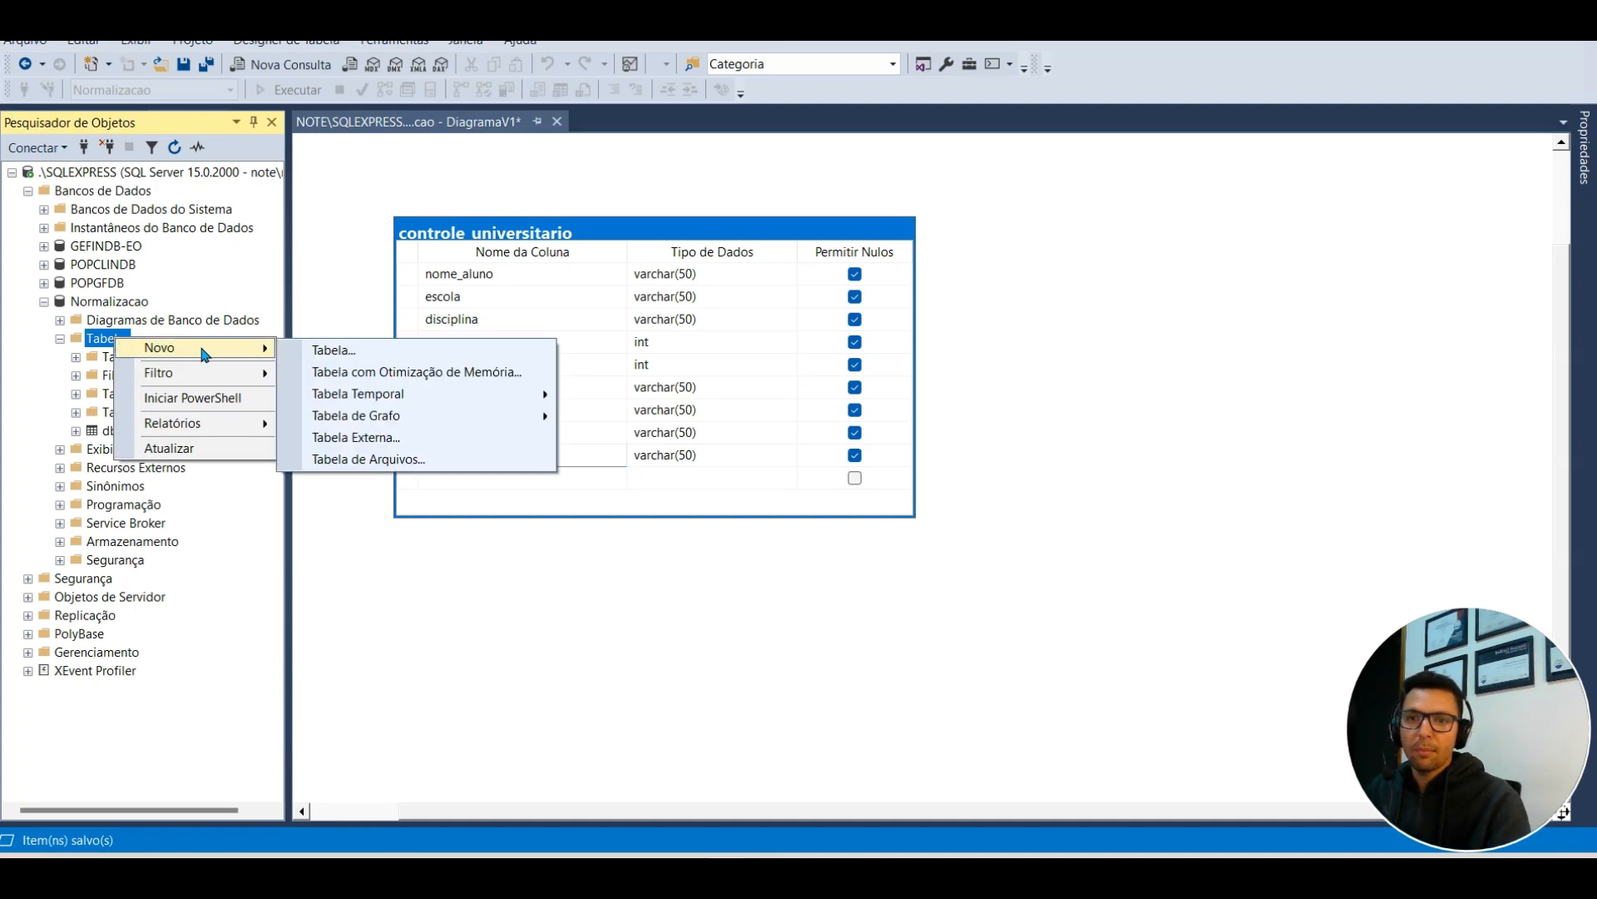
pyautogui.click(316, 351)
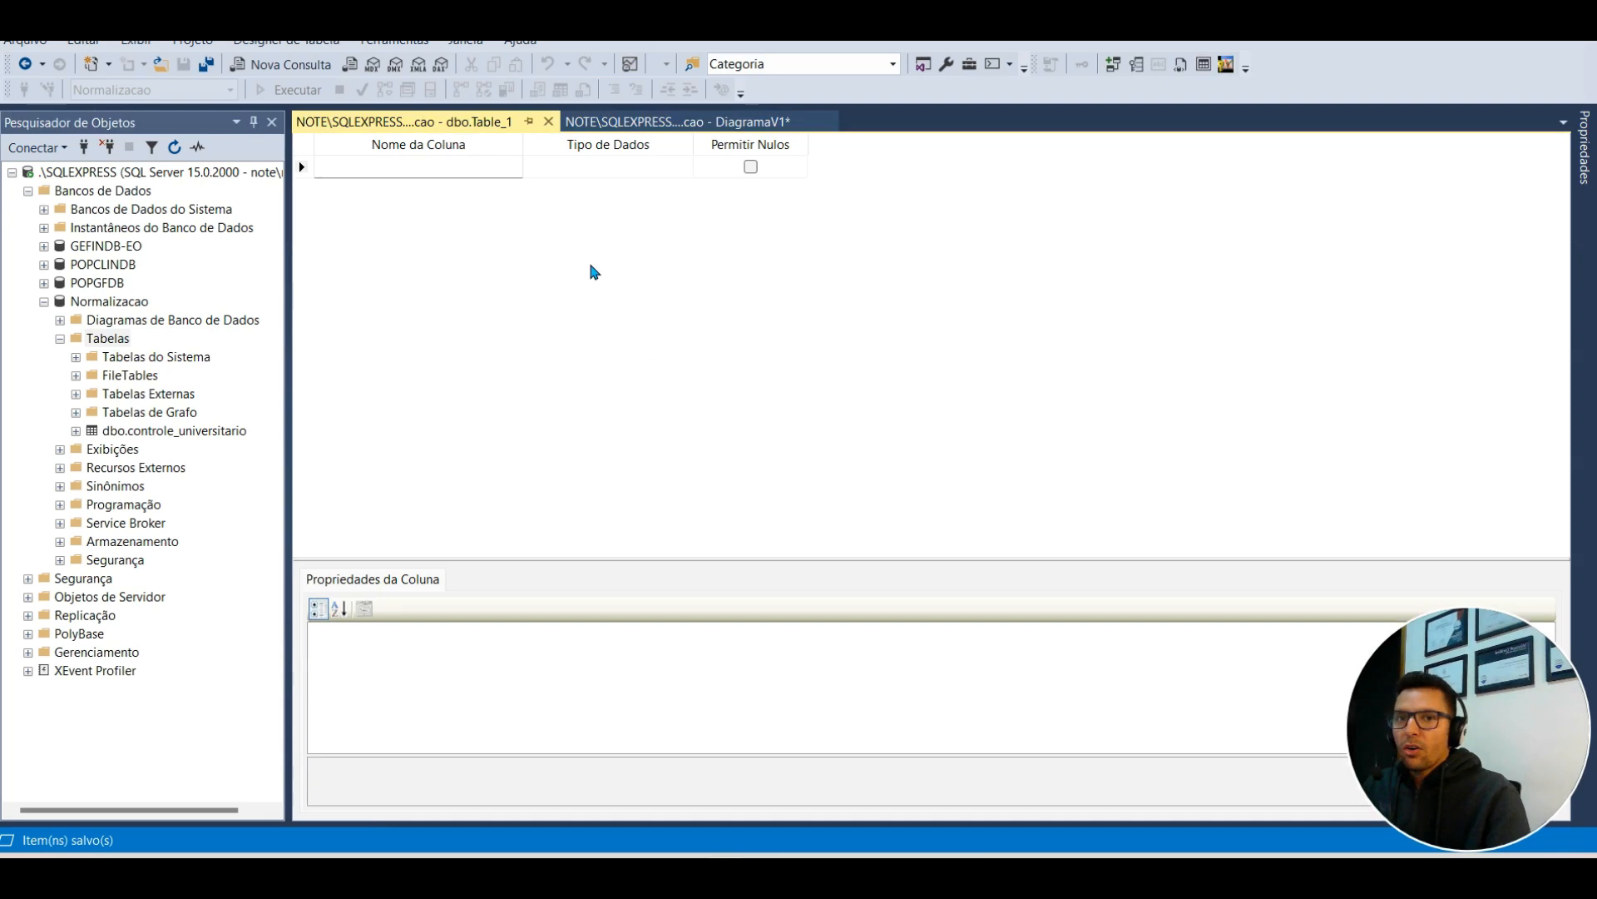
pyautogui.write('DisciplinaId')
pyautogui.press('Tab')
pyautogui.write('tiny')
pyautogui.click(492, 193)
pyautogui.write('Nome')
pyautogui.press('Tab')
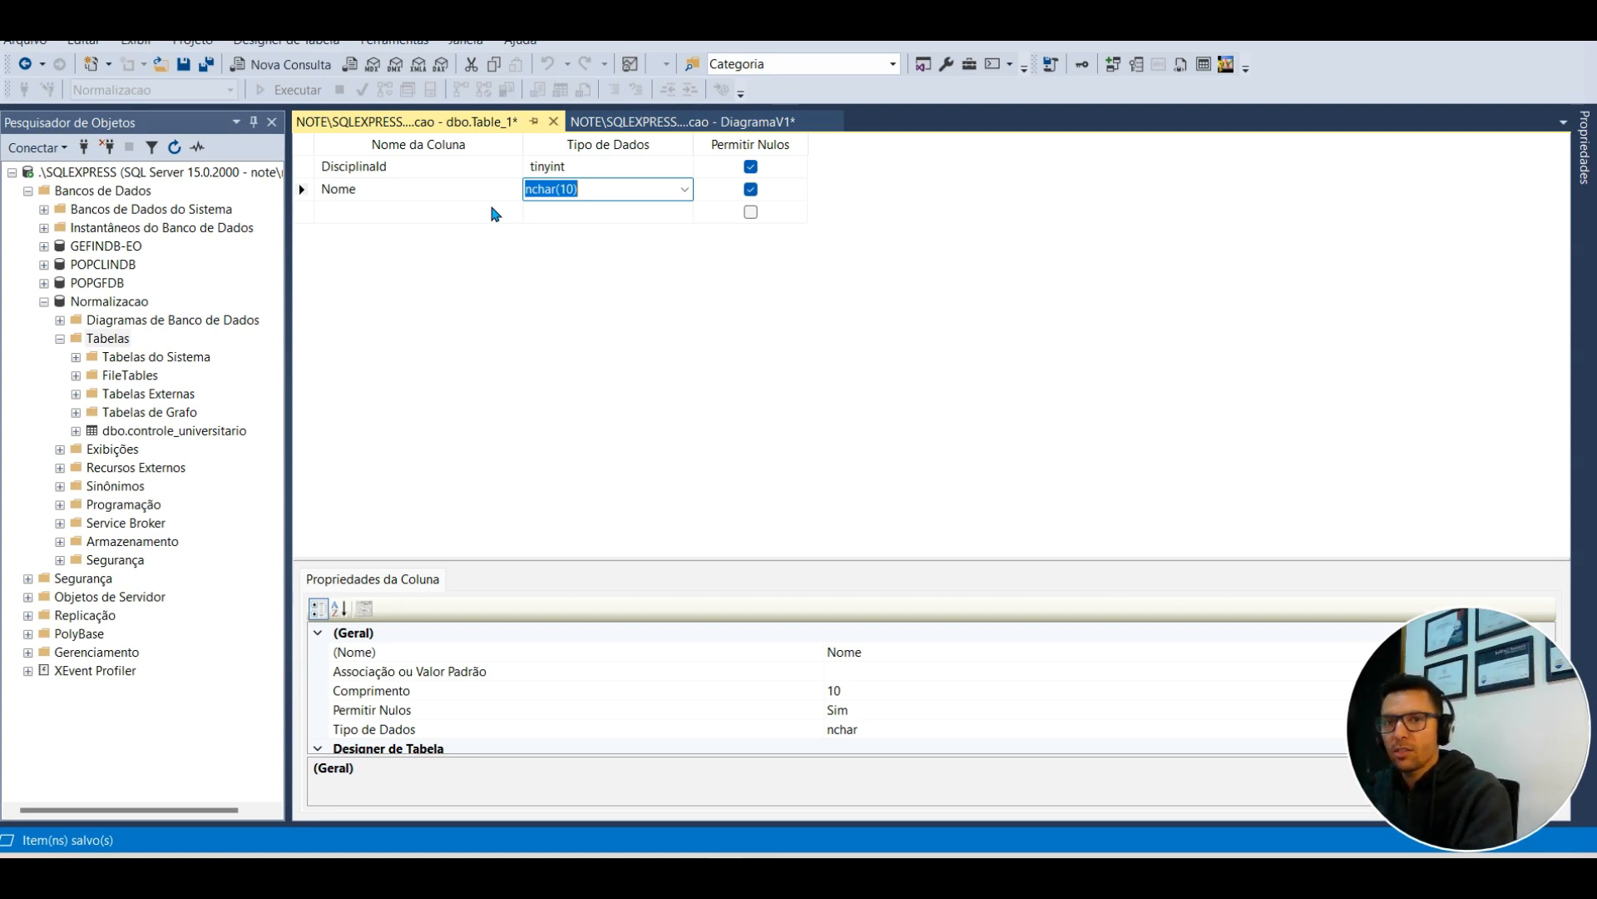
pyautogui.write('varc')
pyautogui.click(491, 210)
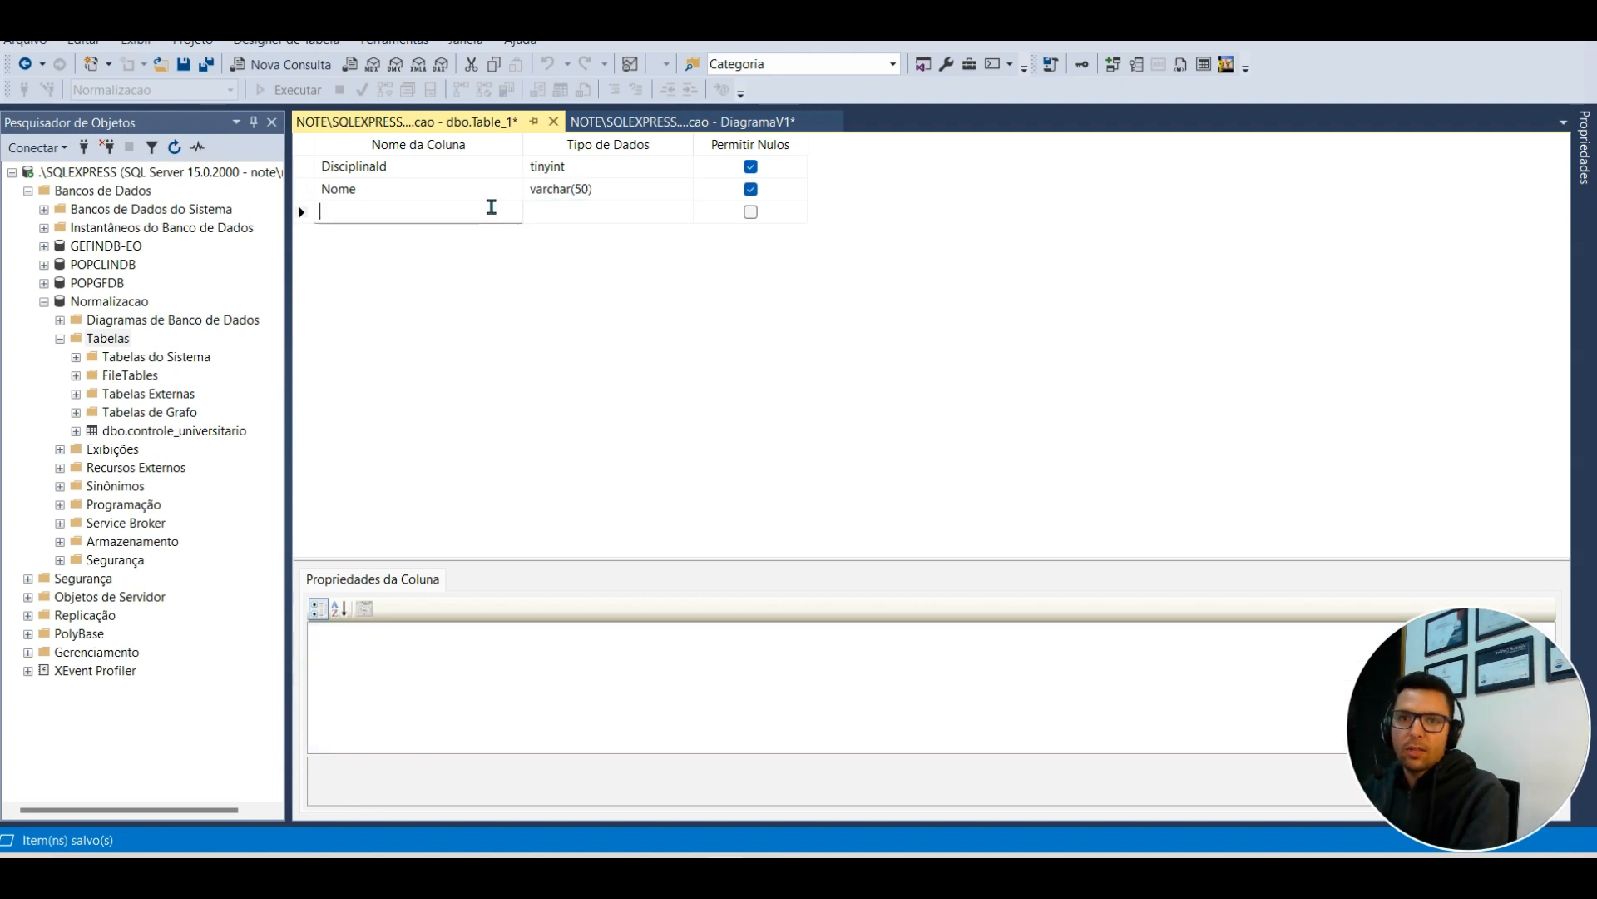
# Step: Add a ProfessorId smallint column and make DisciplinaId the primary key
pyautogui.write('ProfessorId')
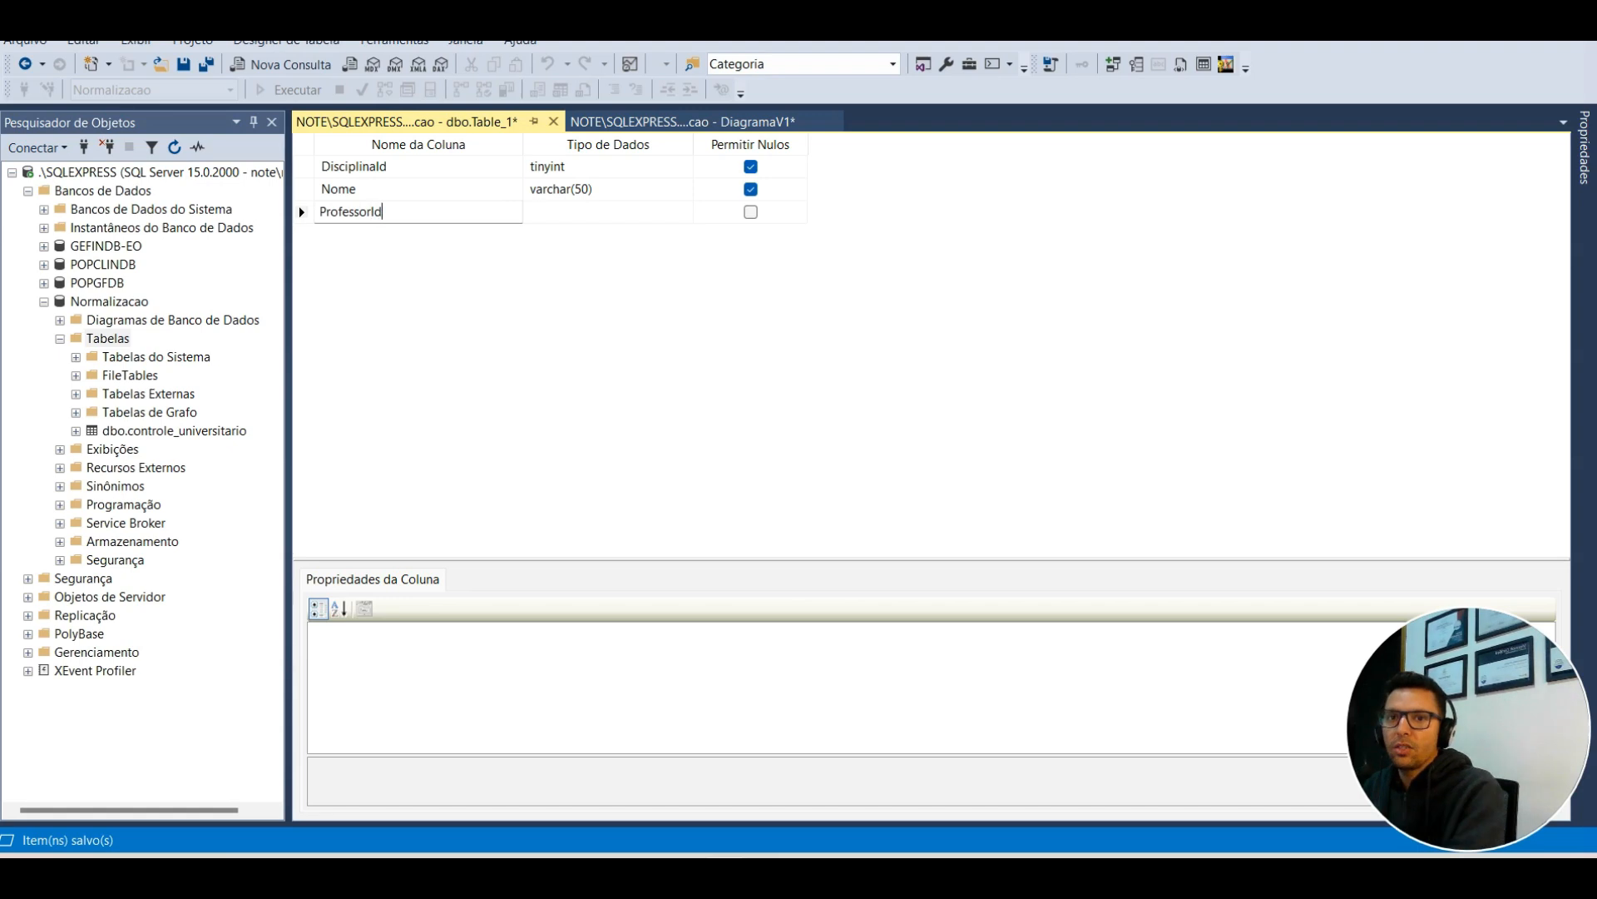
pyautogui.press('Tab')
pyautogui.write('int')
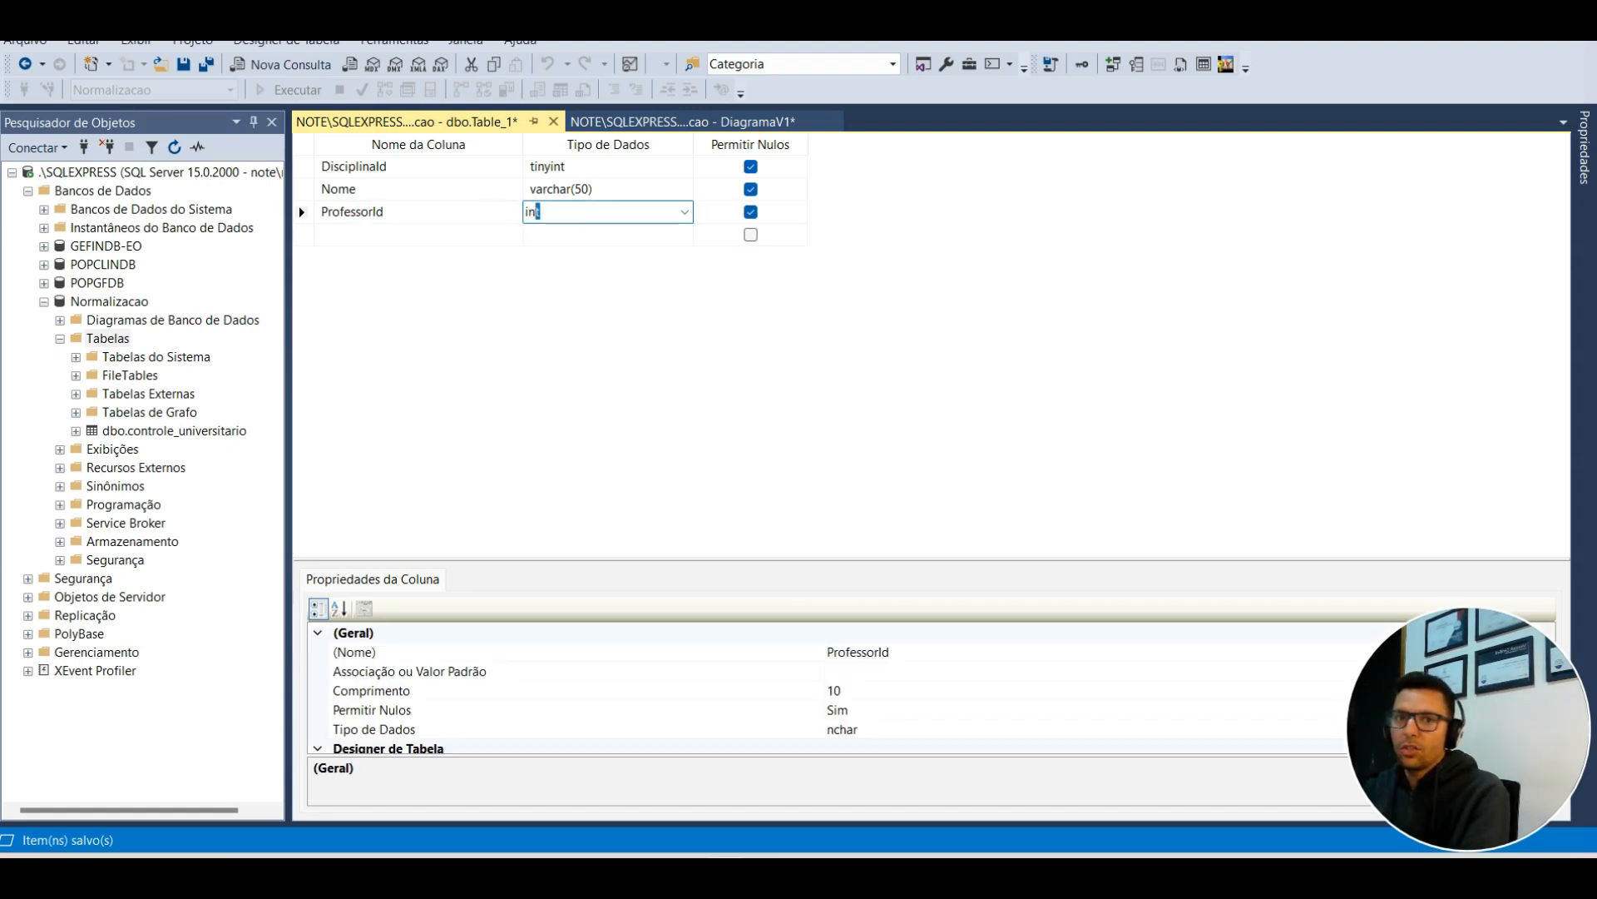
pyautogui.press('BackSpace')
pyautogui.press('BackSpace')
pyautogui.press('BackSpace')
pyautogui.write('small')
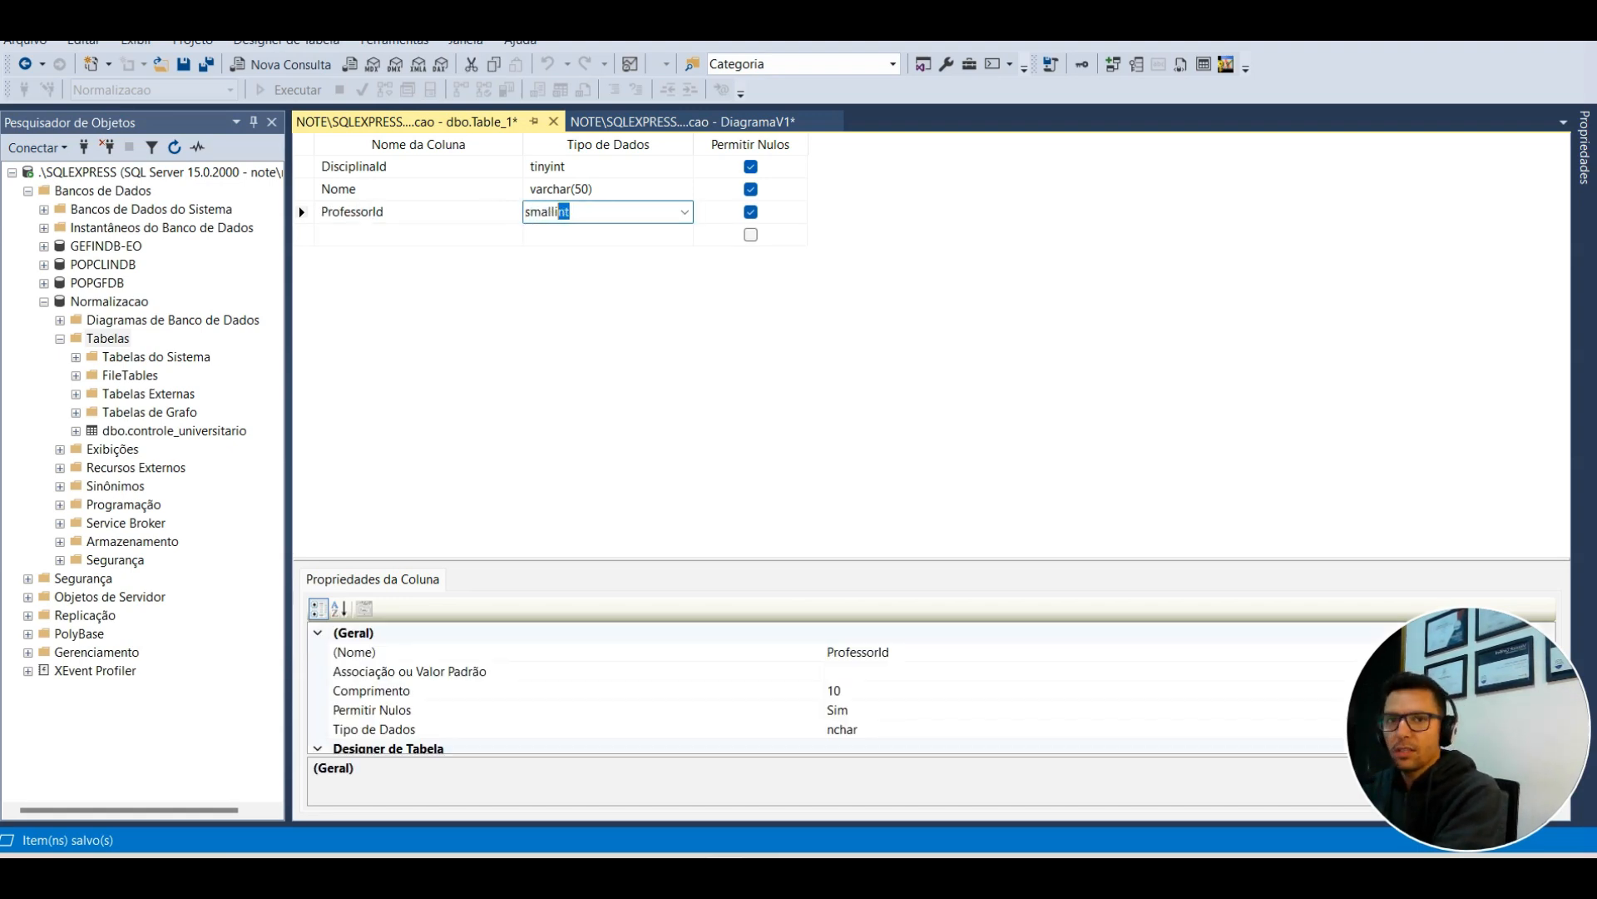
pyautogui.press('Return')
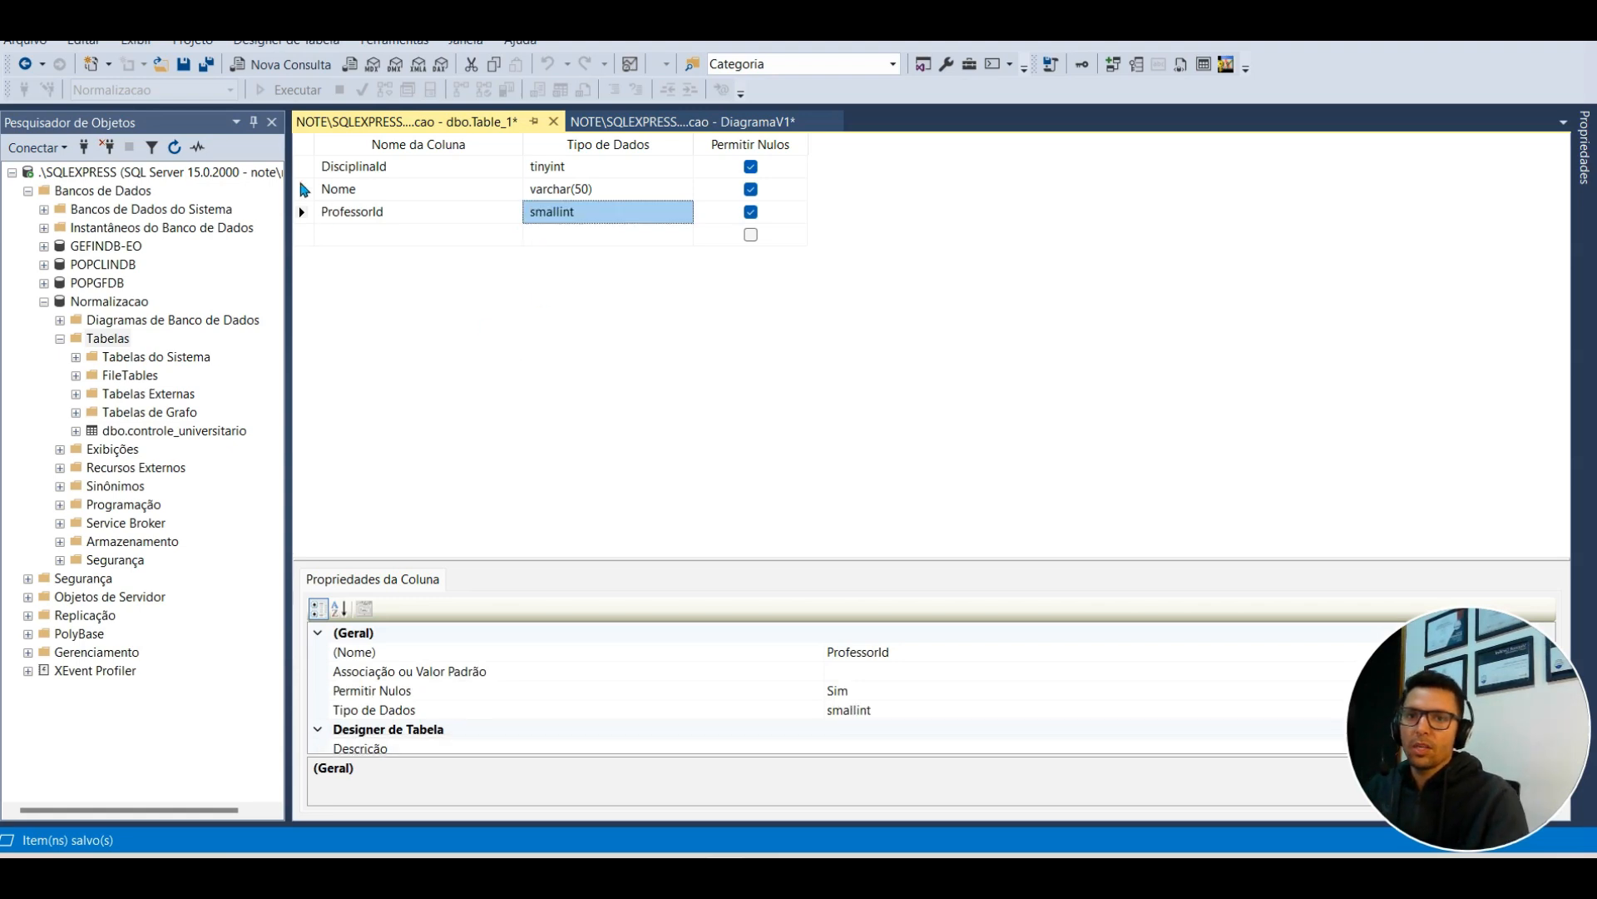
pyautogui.rightClick(302, 167)
pyautogui.click(344, 181)
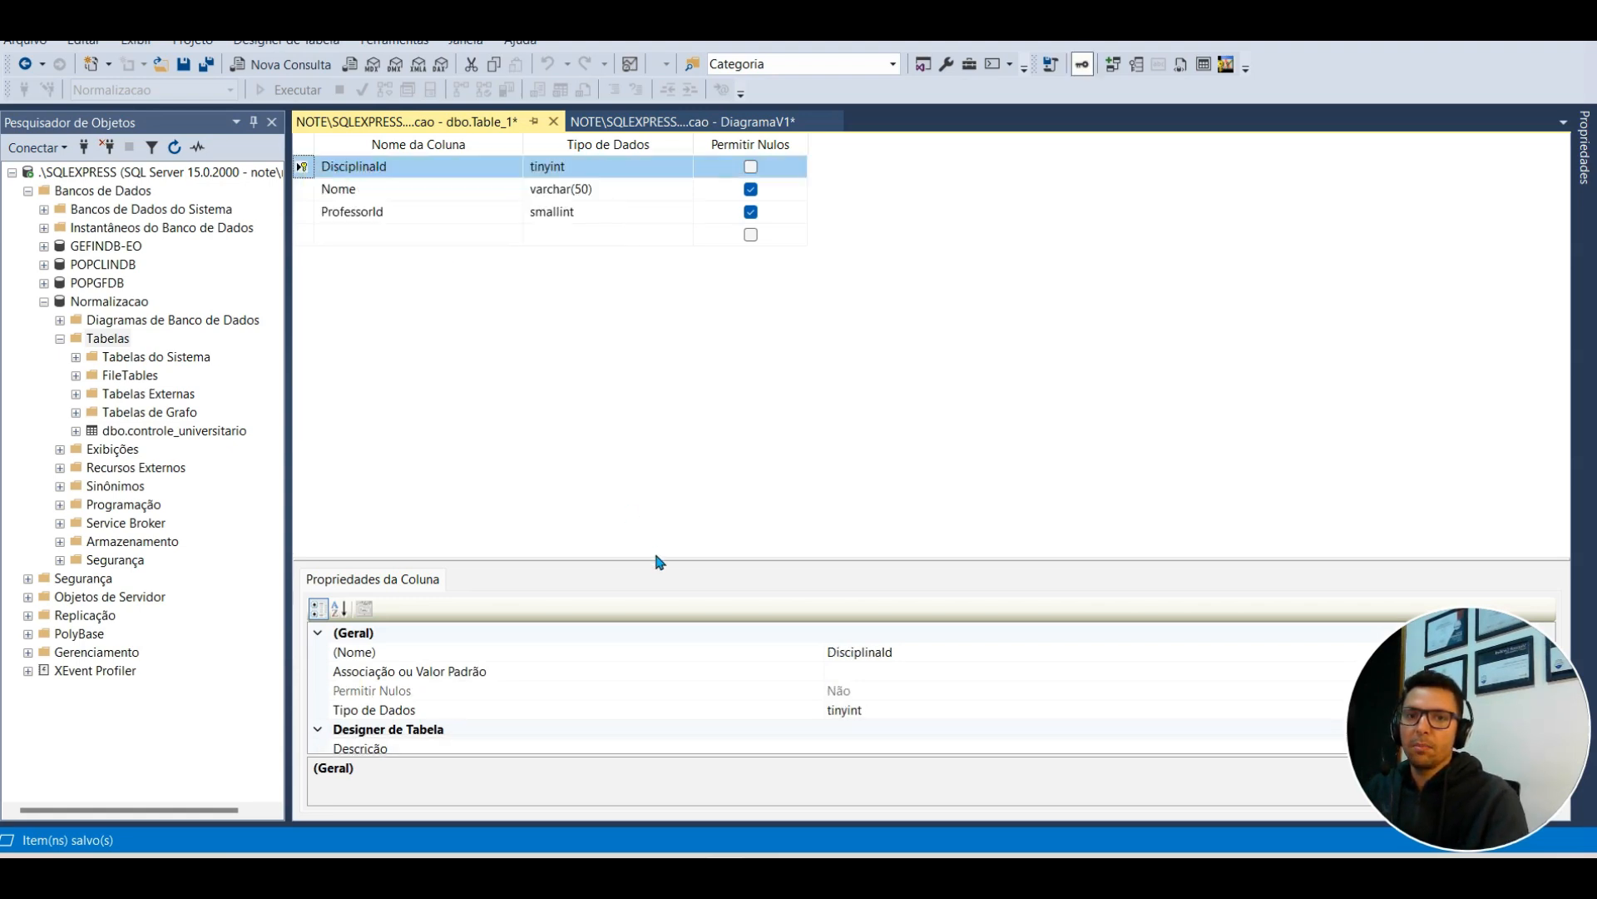
# Step: Disallow nulls in Nome and ProfessorId and expand DisciplinaId's identity specification
pyautogui.moveTo(659, 559); pyautogui.dragTo(632, 315)
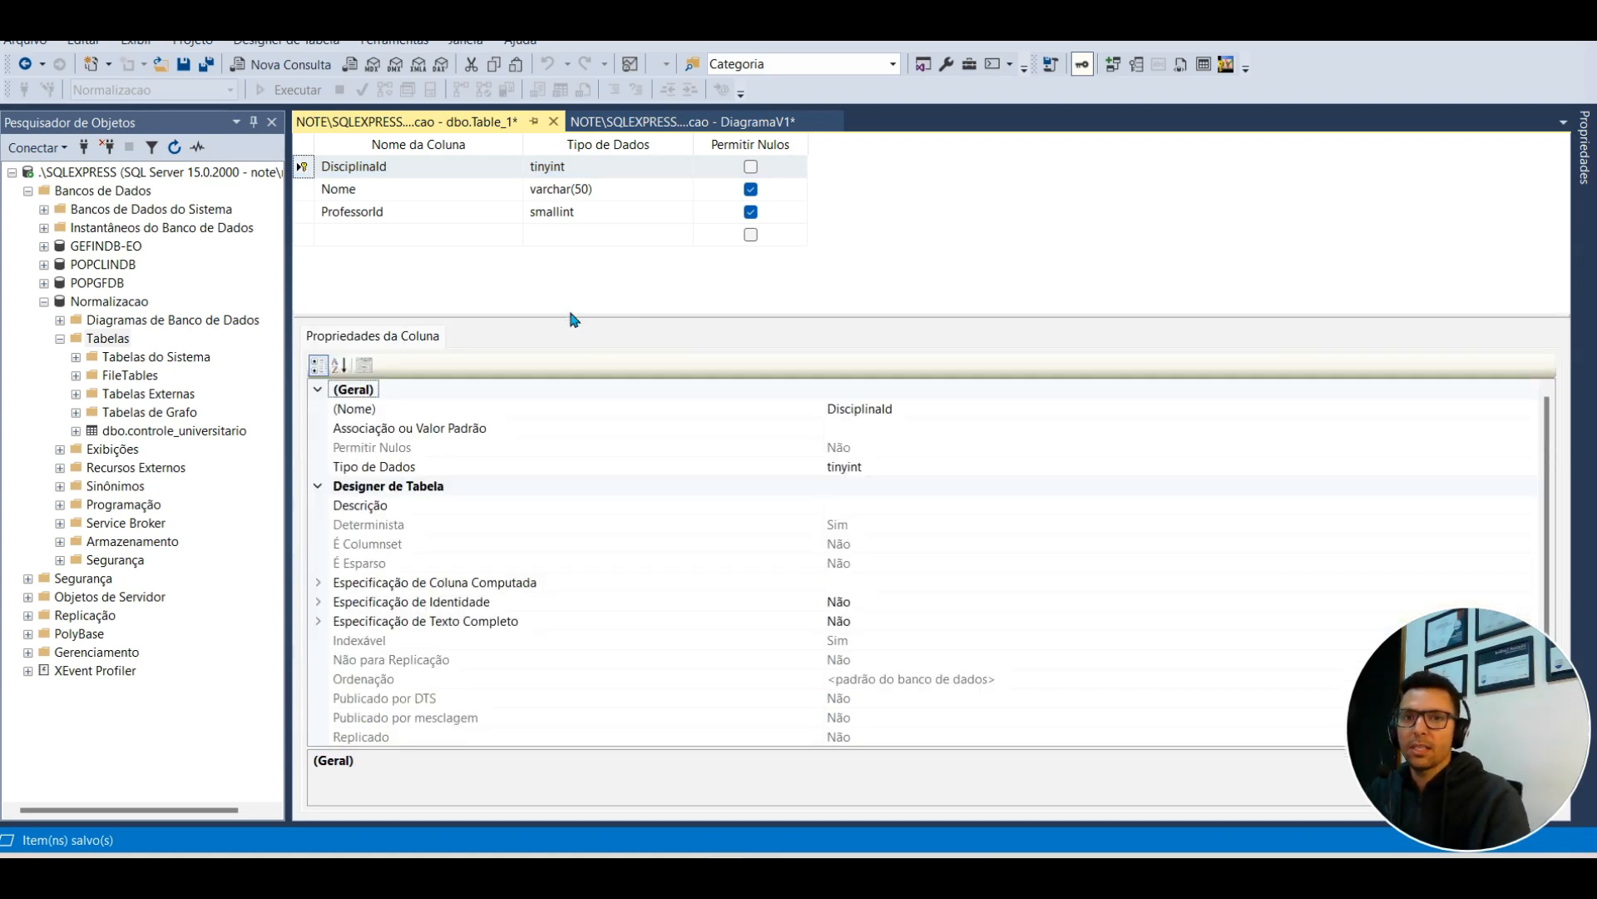
pyautogui.moveTo(559, 315); pyautogui.dragTo(559, 266)
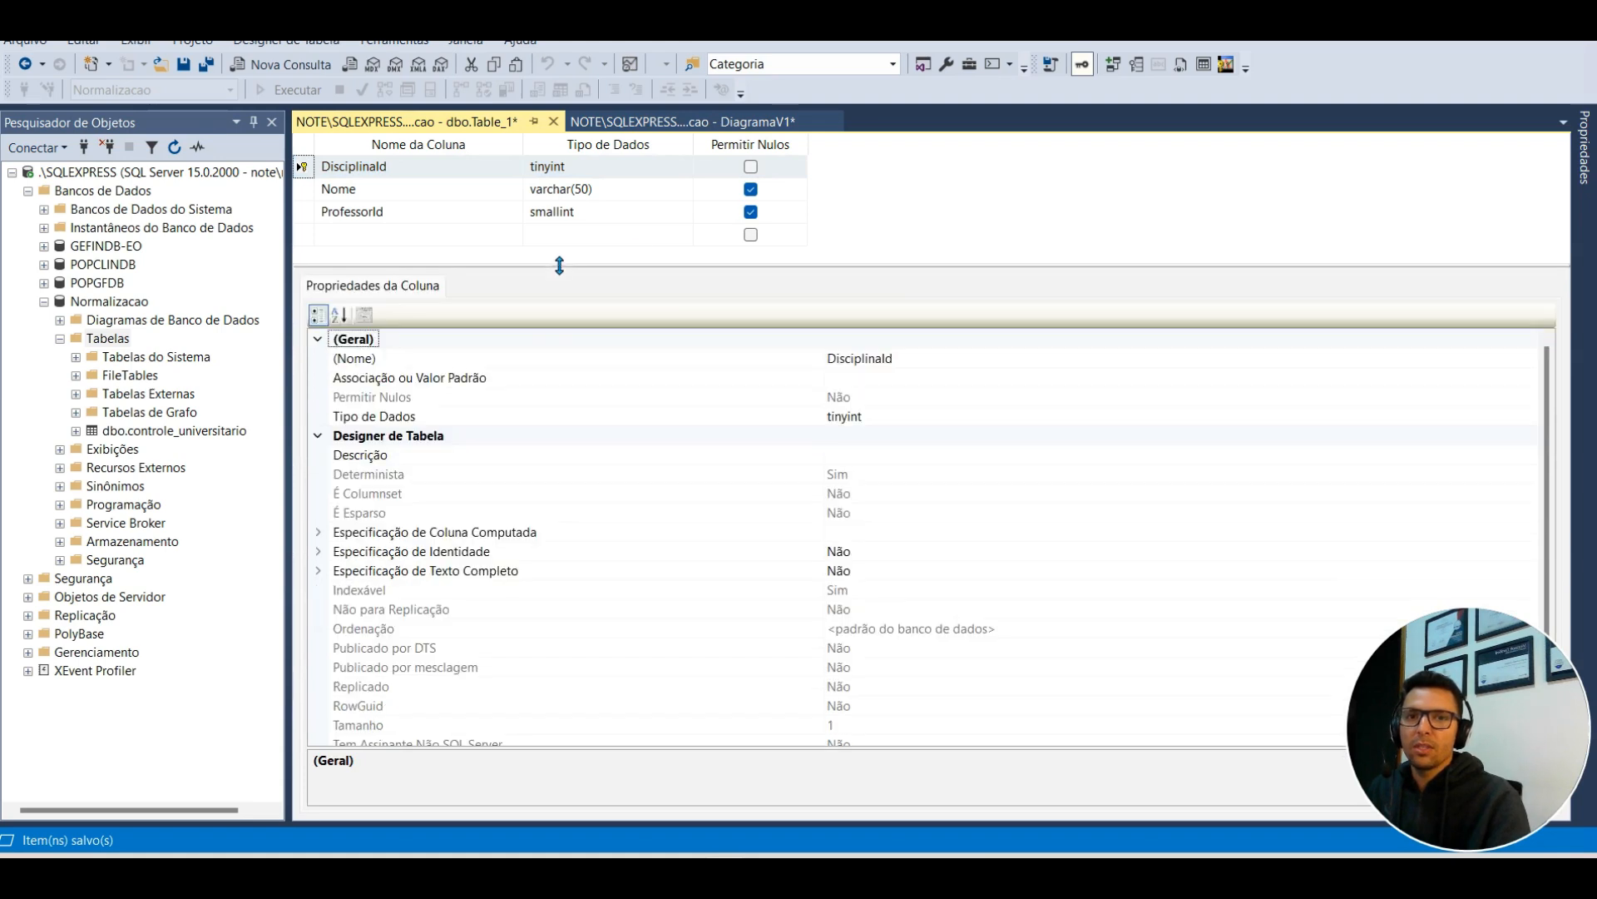
pyautogui.click(751, 189)
pyautogui.click(751, 212)
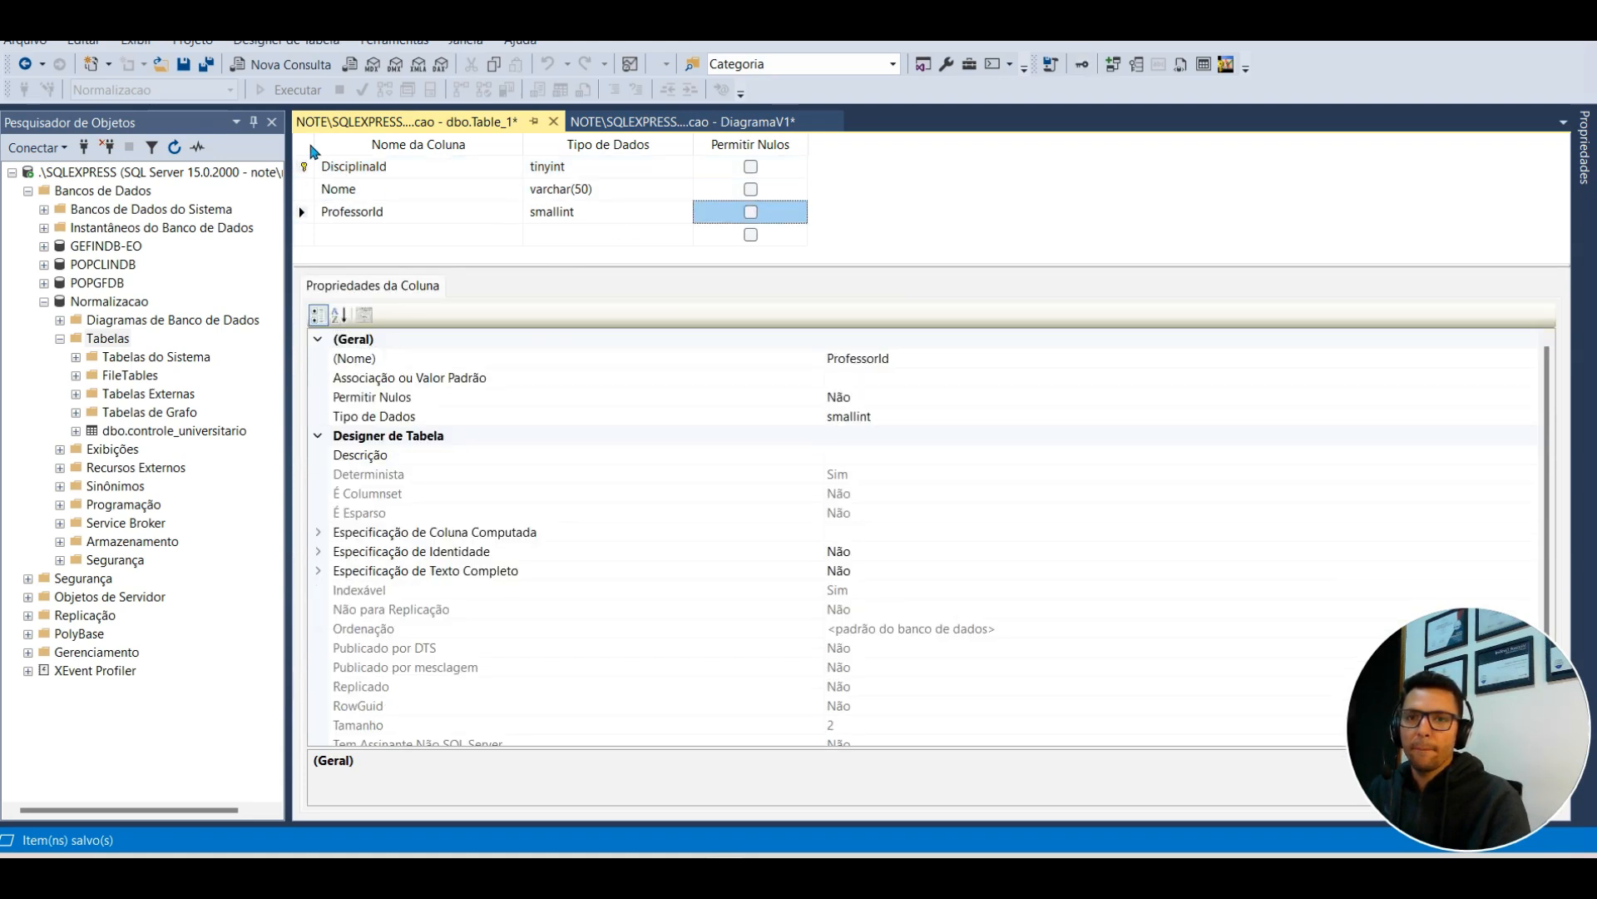
pyautogui.click(355, 167)
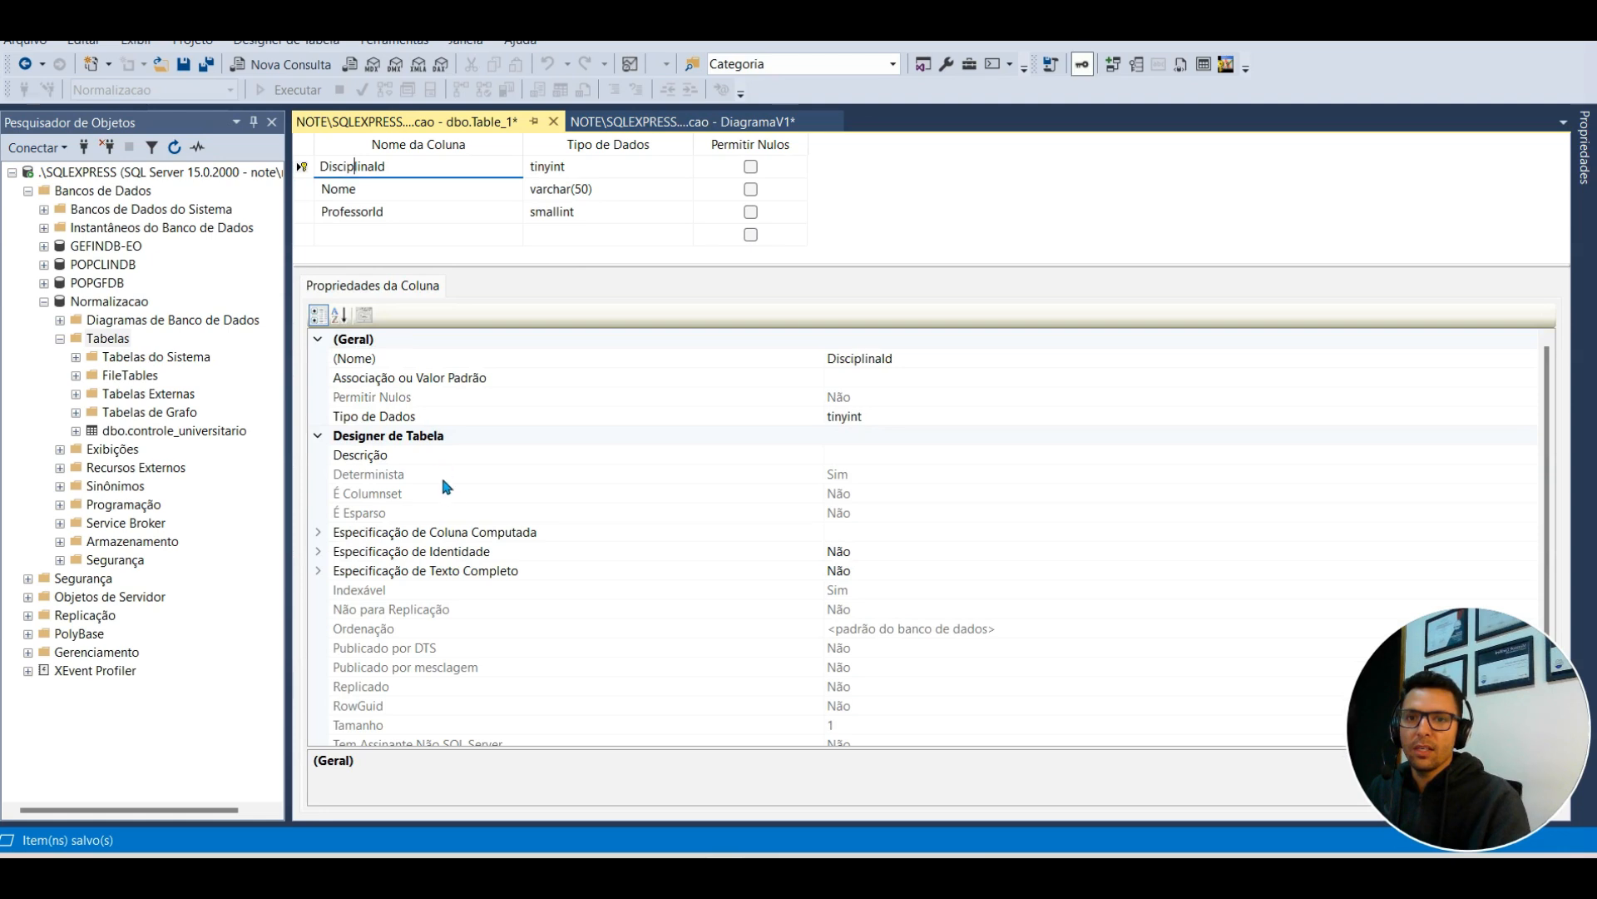
pyautogui.click(310, 169)
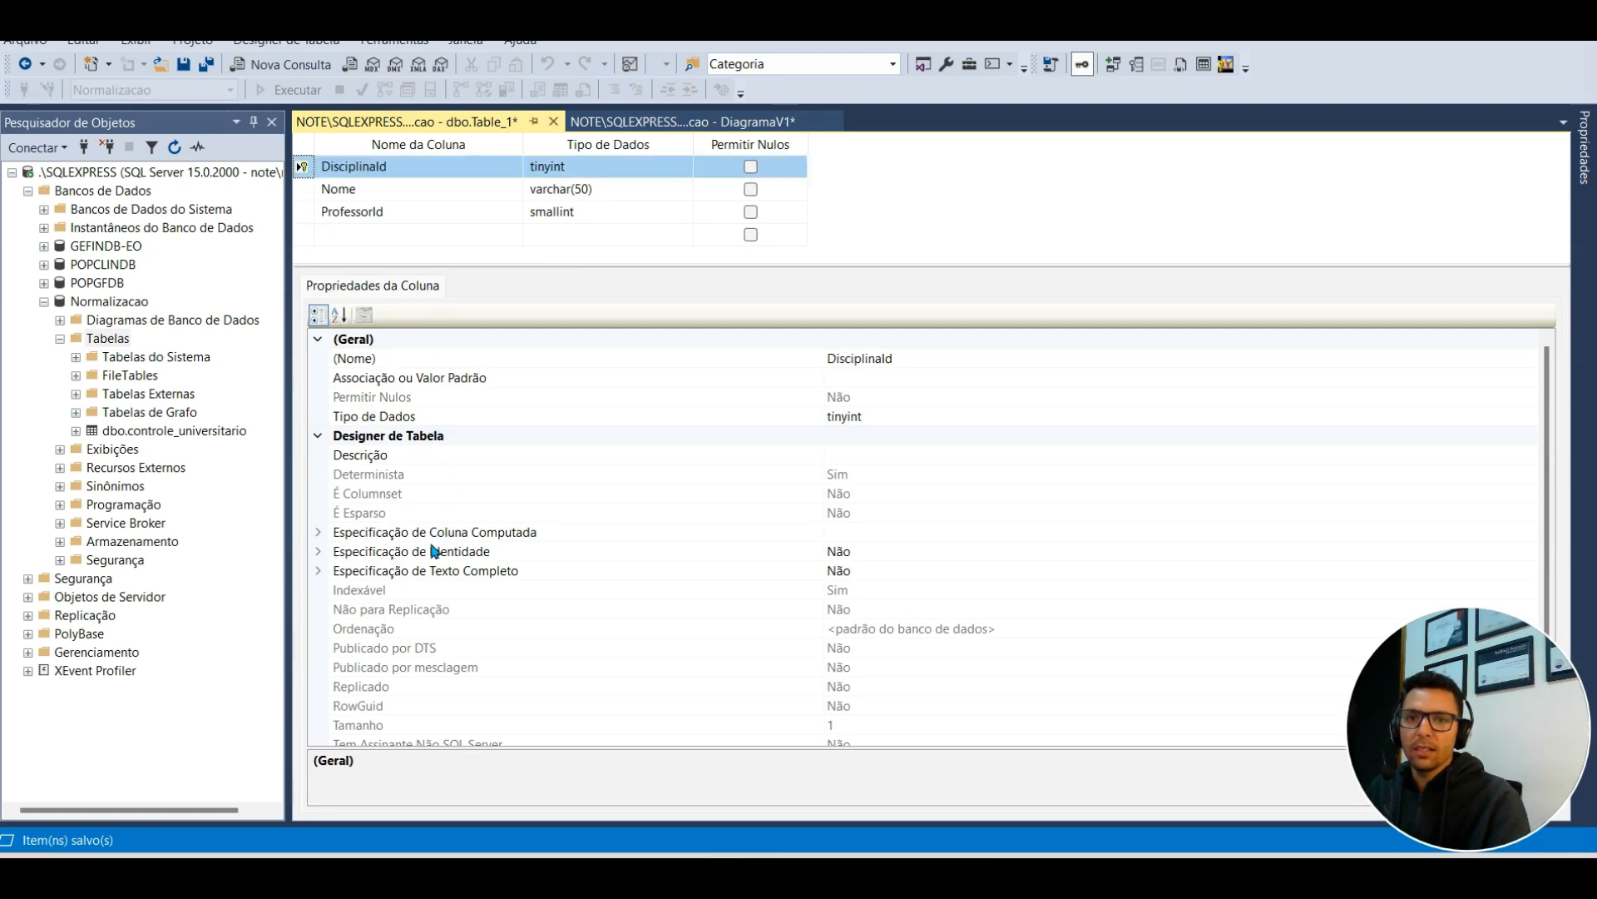
pyautogui.click(319, 551)
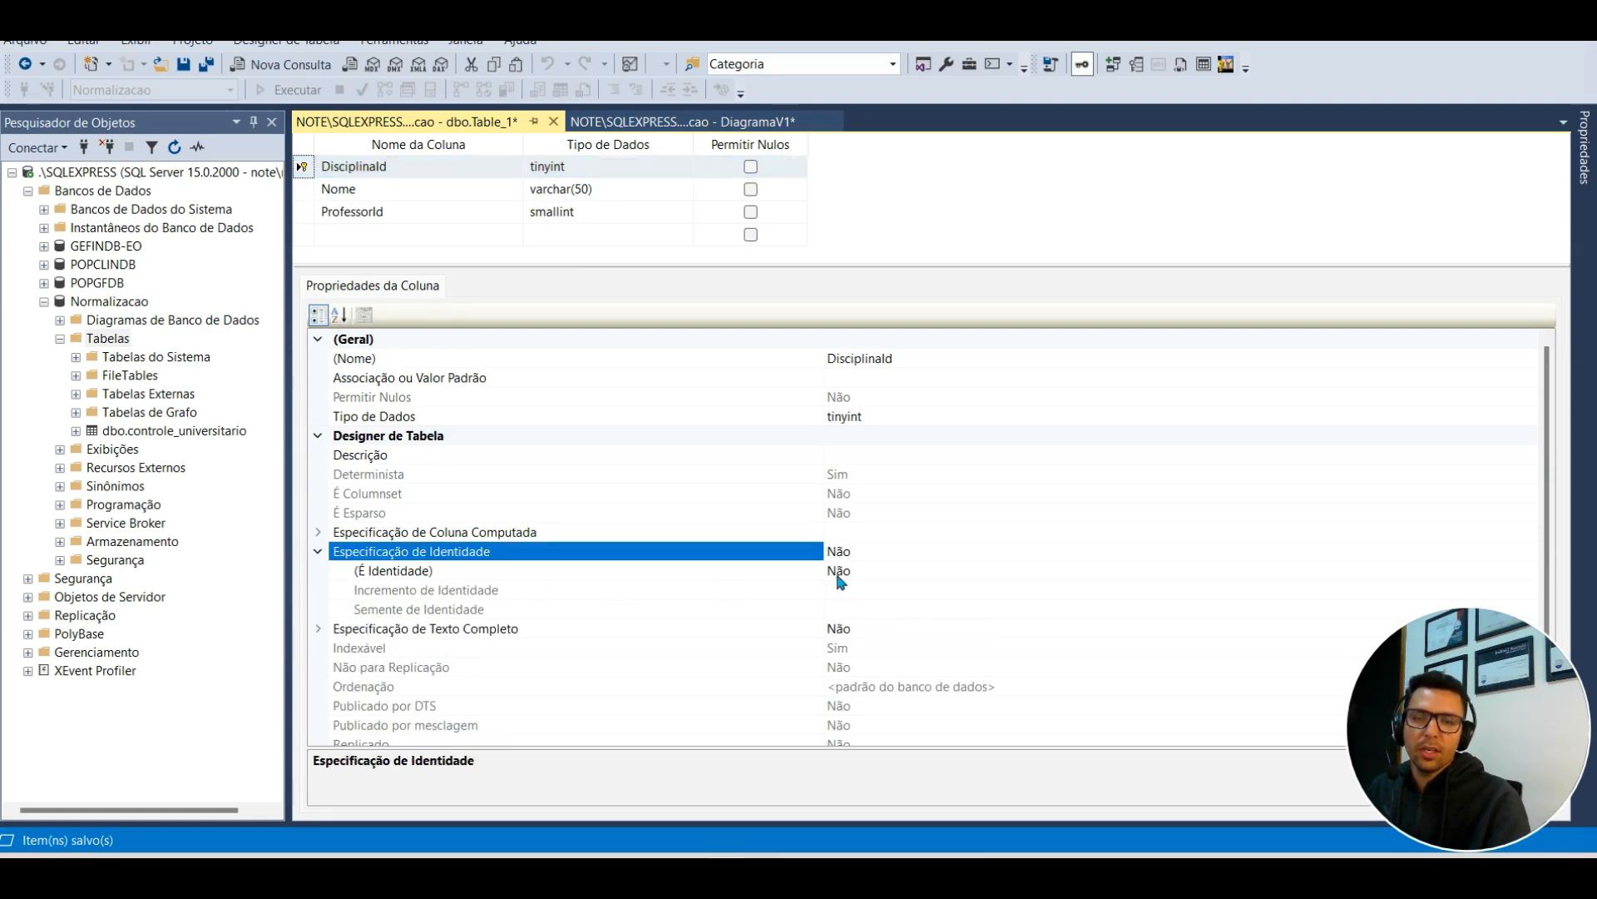
# Step: Save the table as Disciplina and switch to the annotated screenshot
pyautogui.click(185, 67)
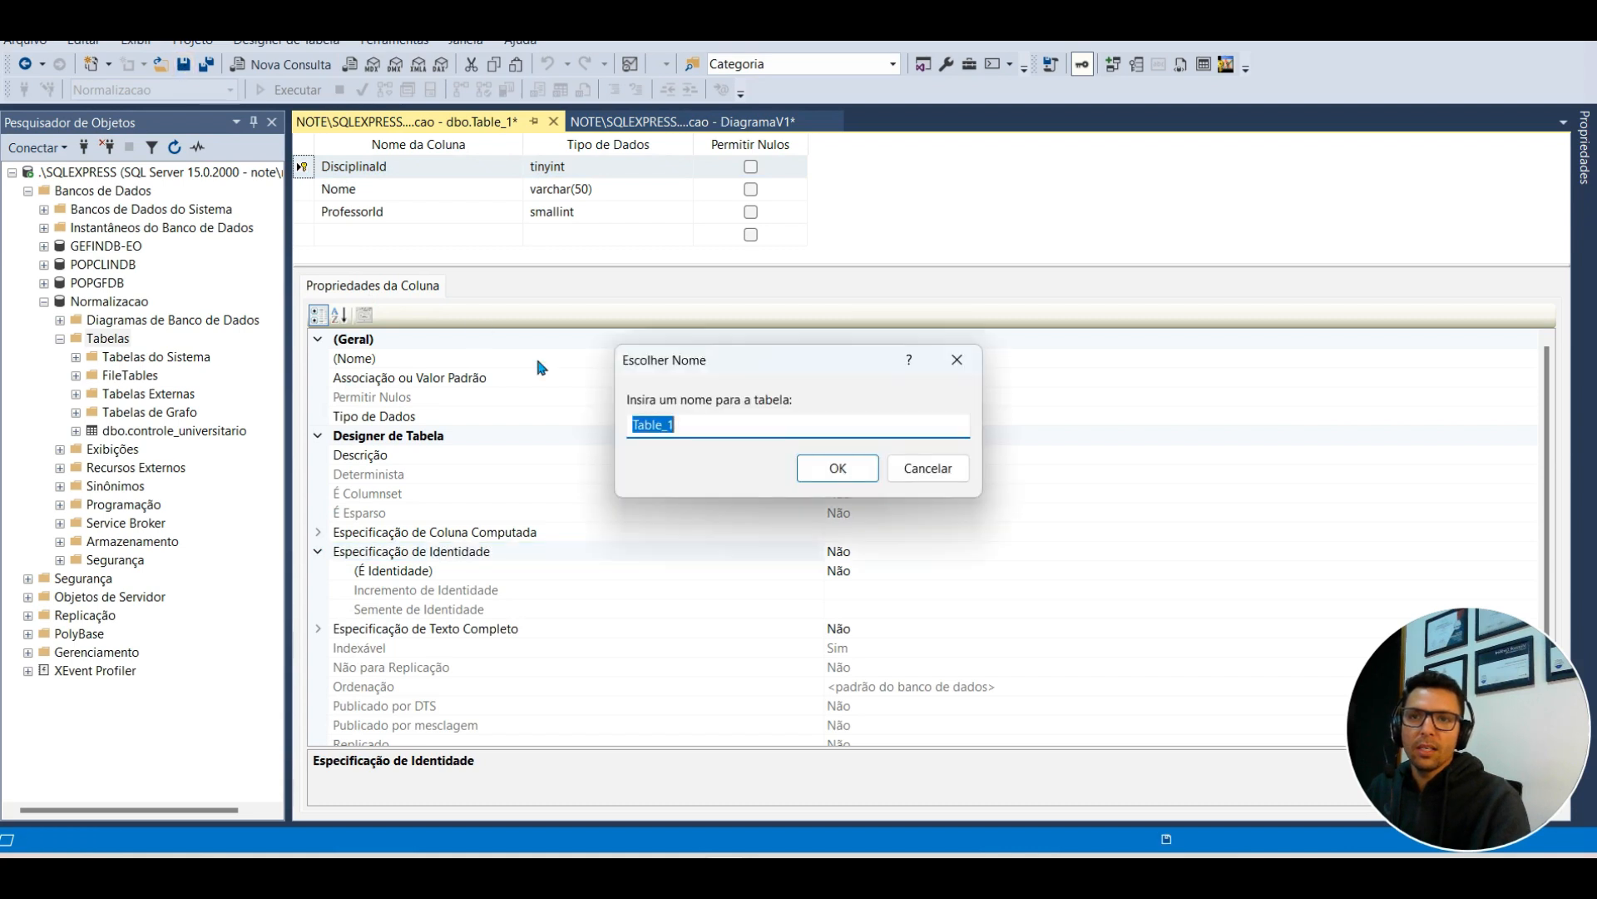
pyautogui.write('Disciplina')
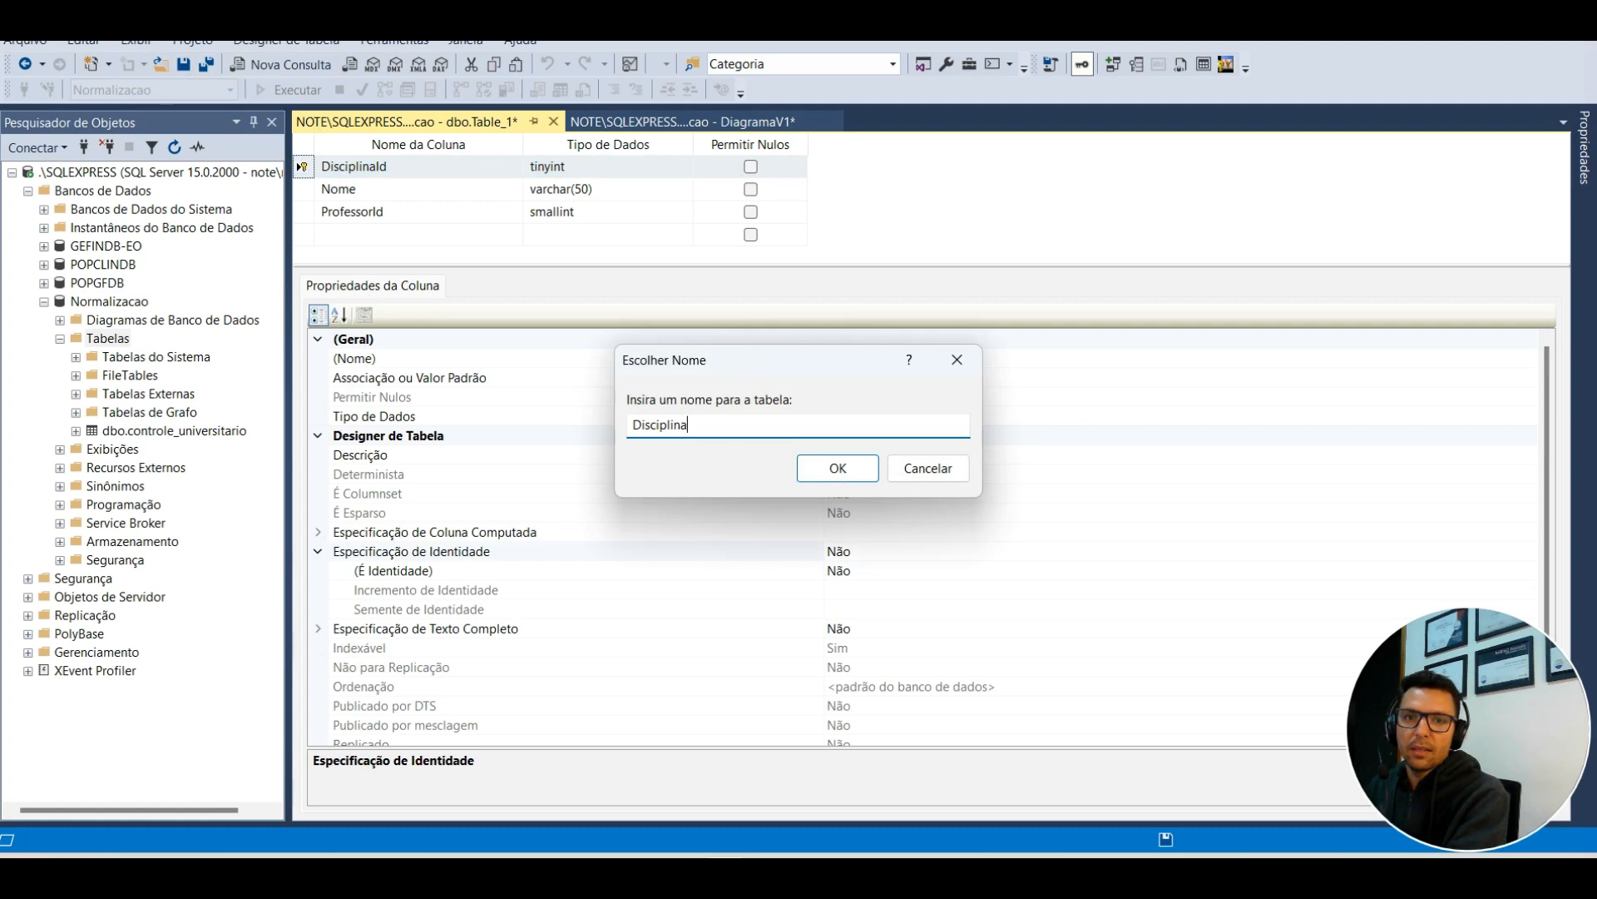
pyautogui.press('Return')
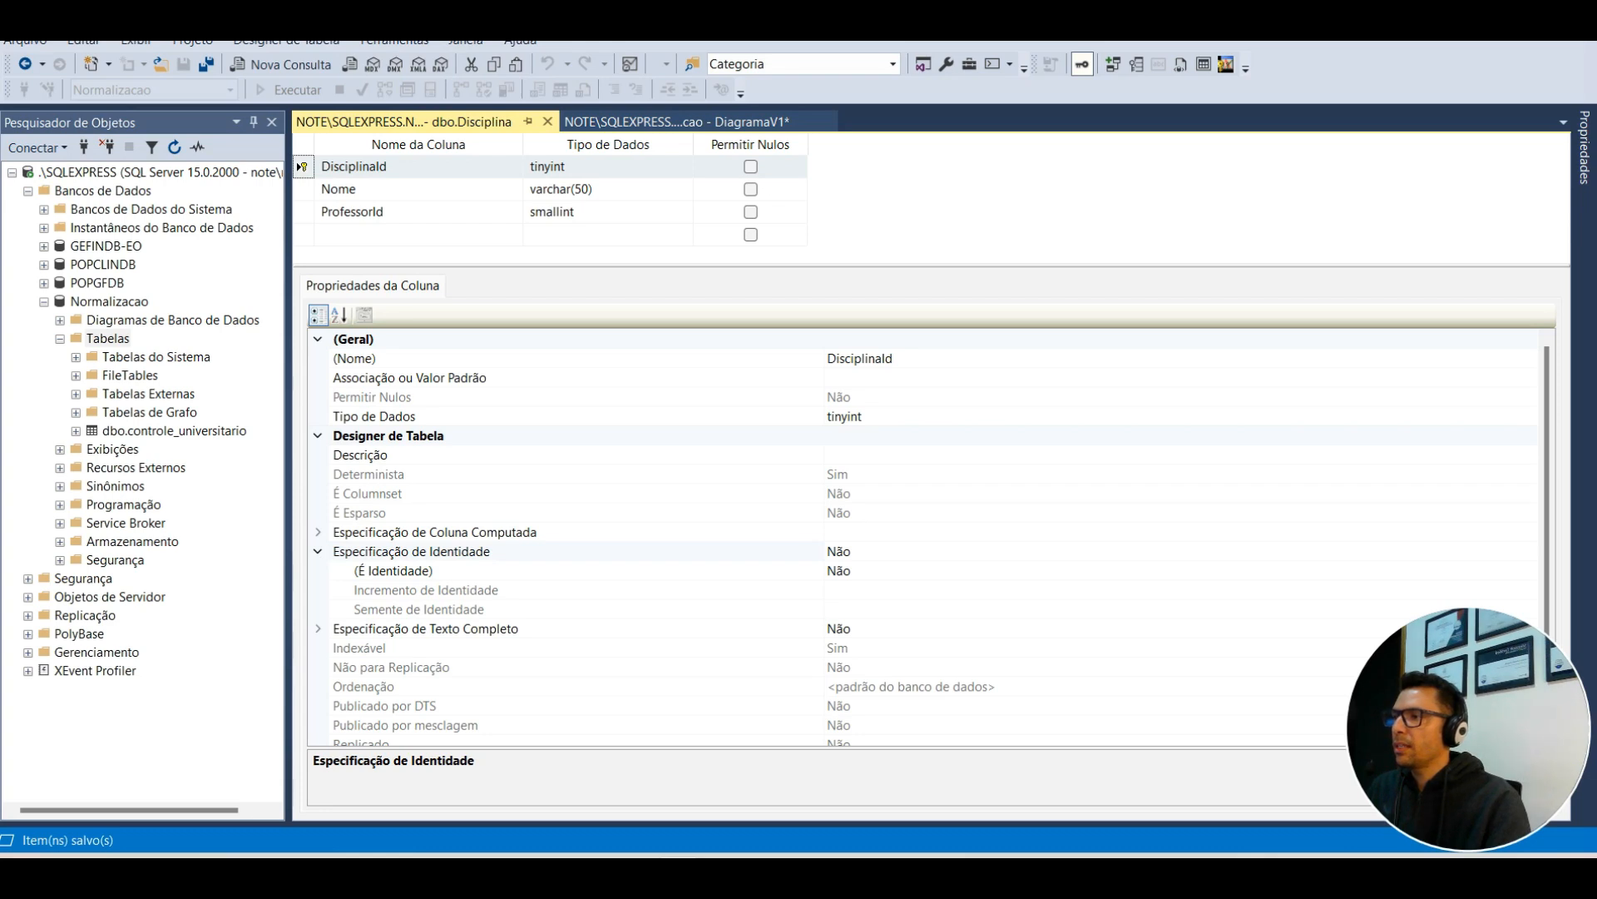
pyautogui.hotkey('alt', 'Tab')
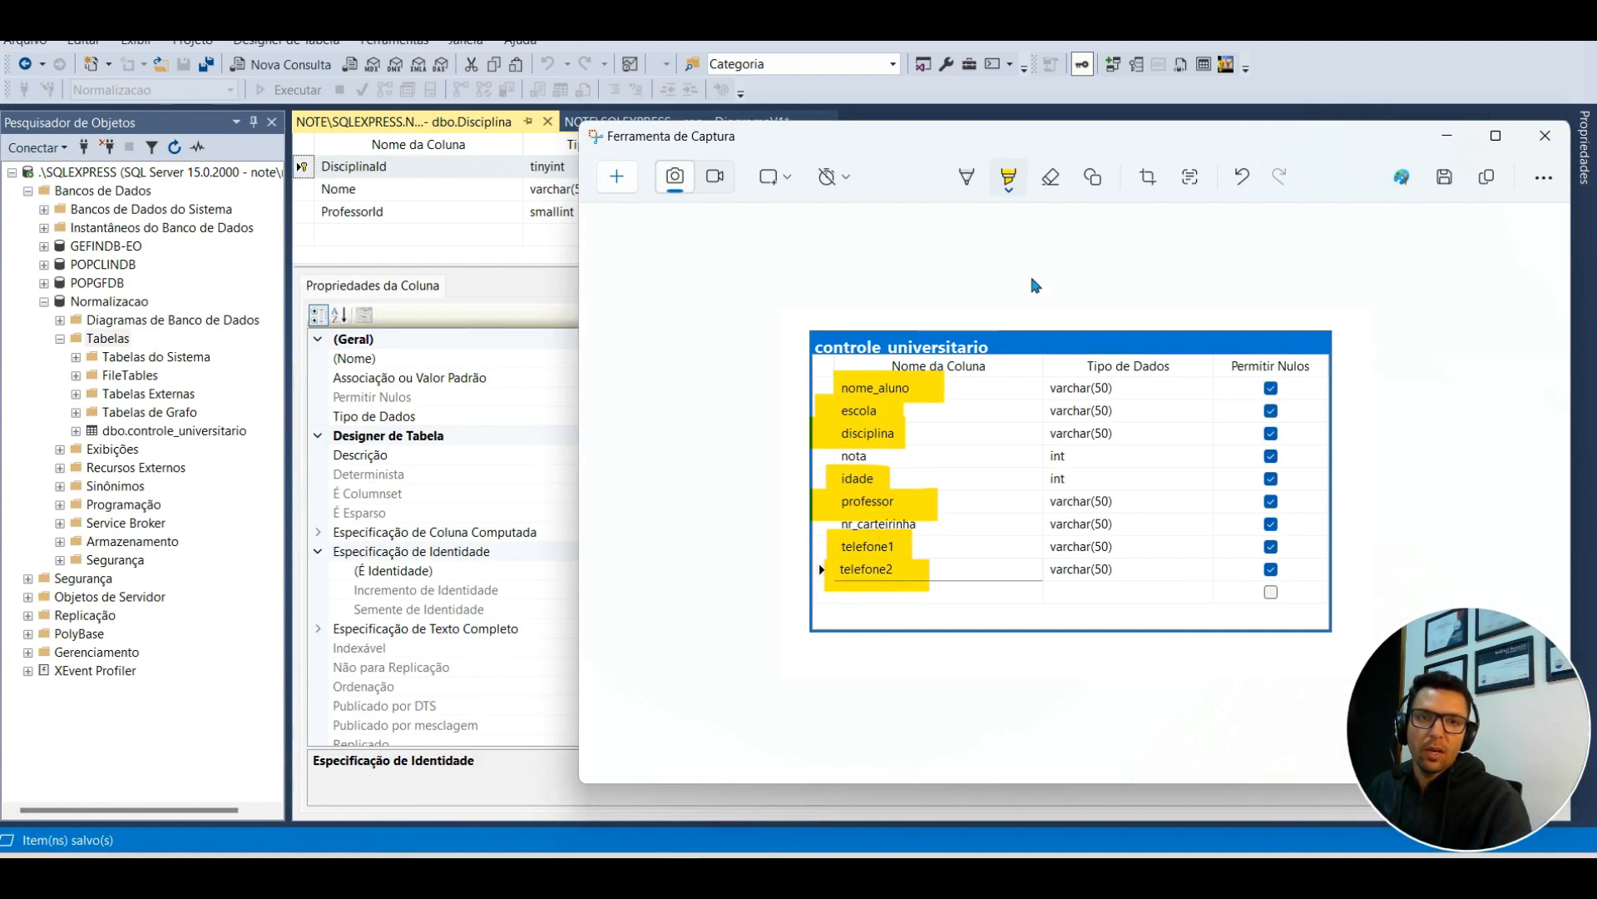
# Step: Put the screenshot away, refresh the Tabelas list, and open dbo.Aluno's options
pyautogui.click(1448, 135)
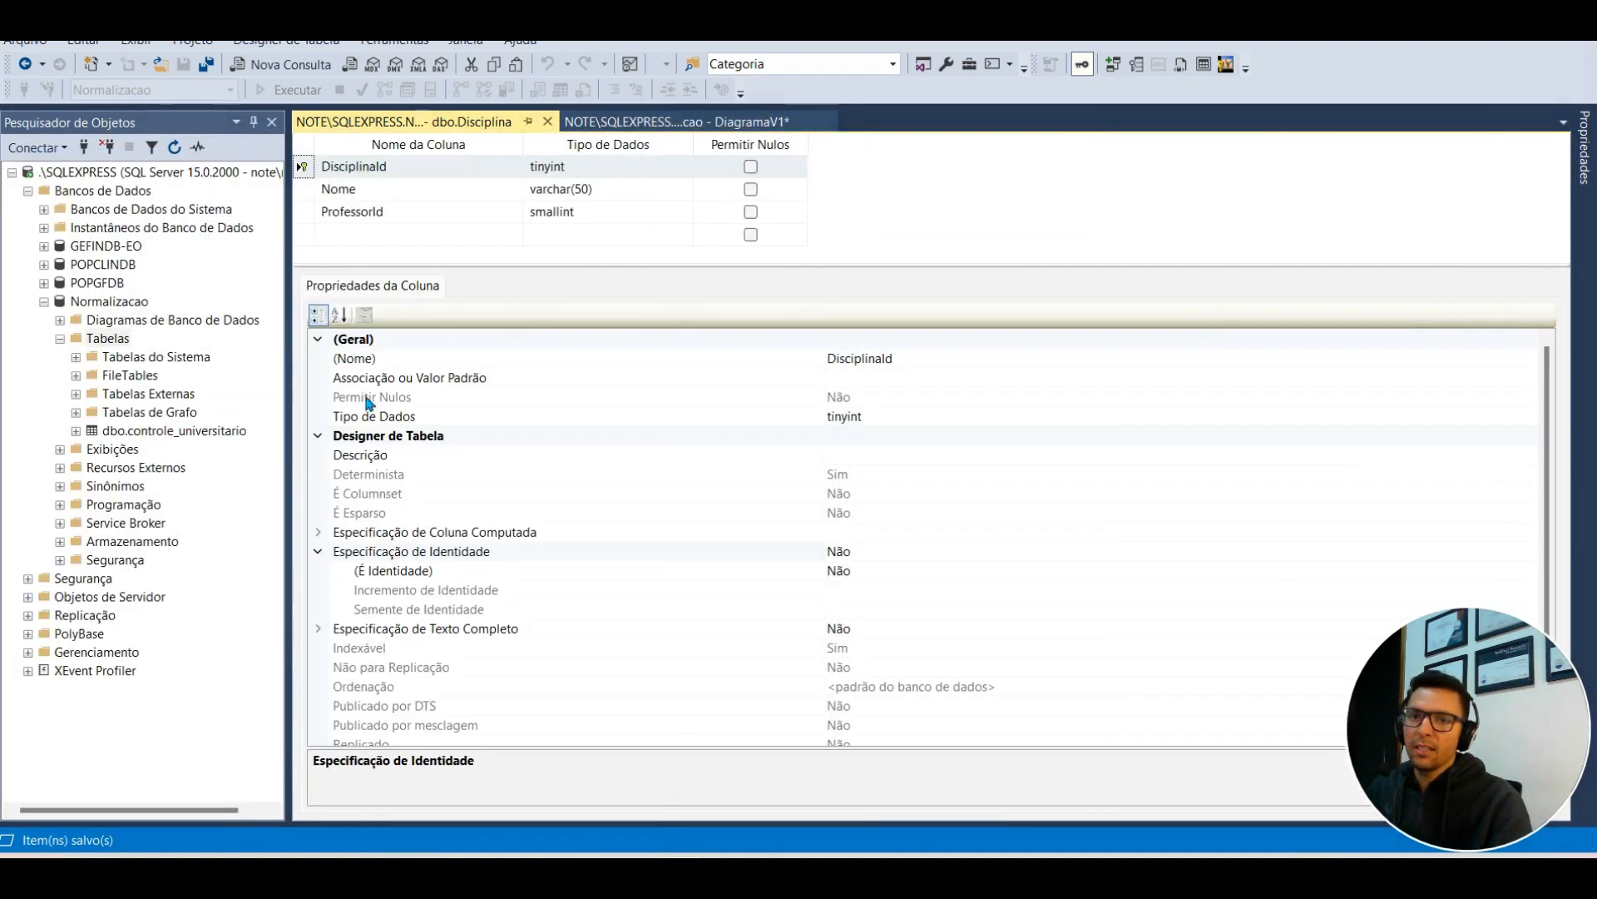
pyautogui.rightClick(106, 339)
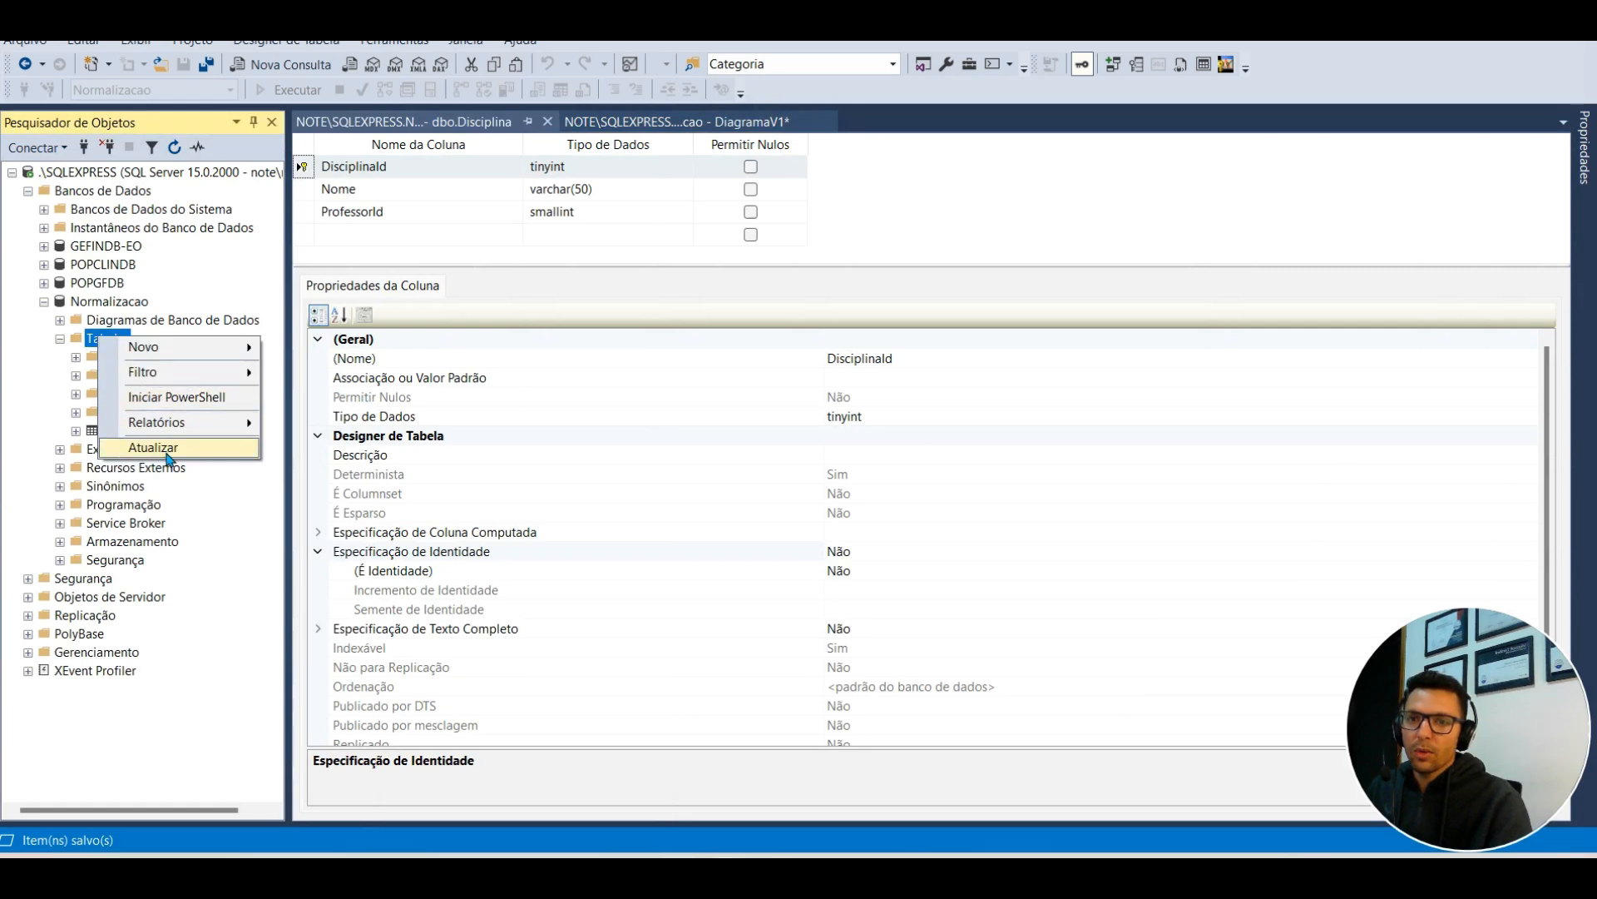
pyautogui.click(169, 456)
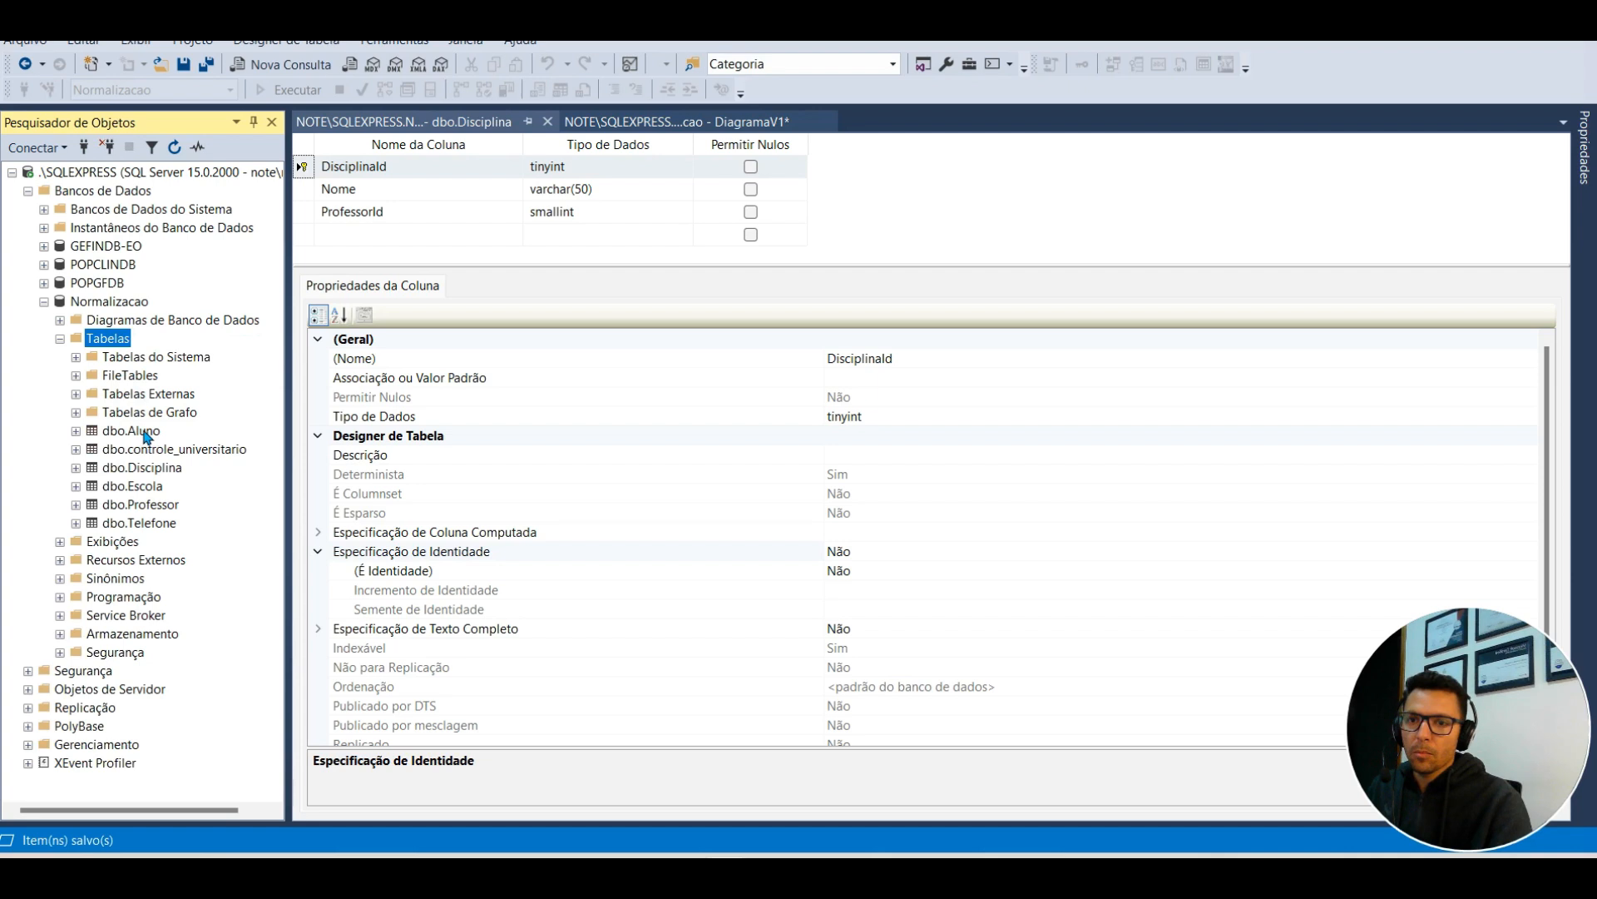
pyautogui.rightClick(143, 435)
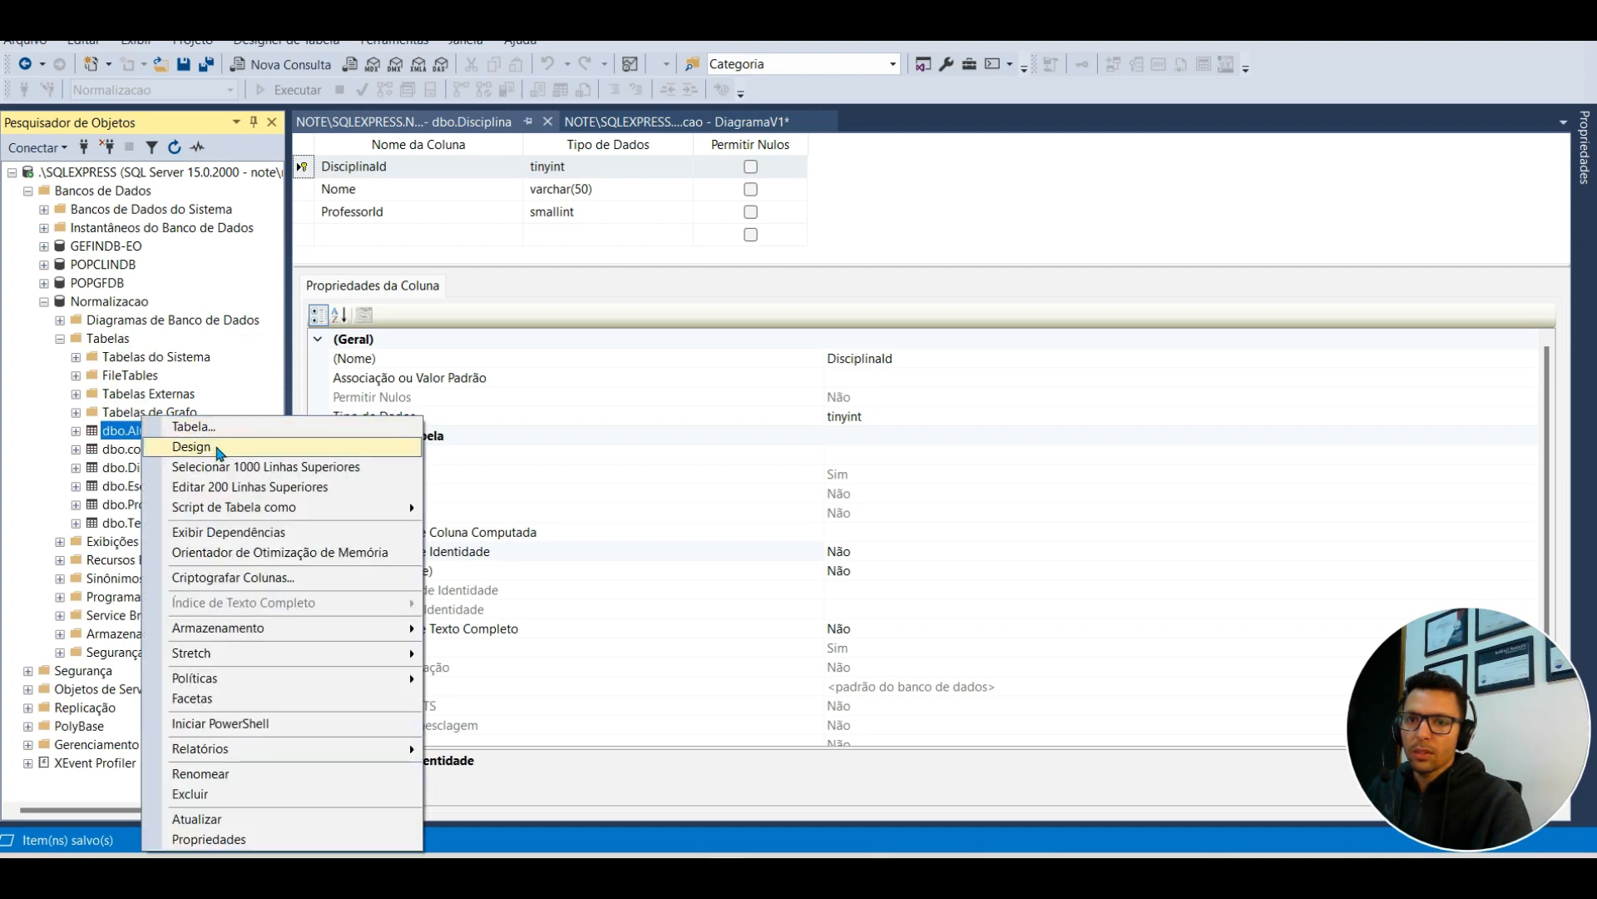
# Step: Add a nullable Matricula smallint column below AlunoId in Aluno, save, and close
pyautogui.click(219, 449)
pyautogui.click(363, 323)
pyautogui.write('Matricula')
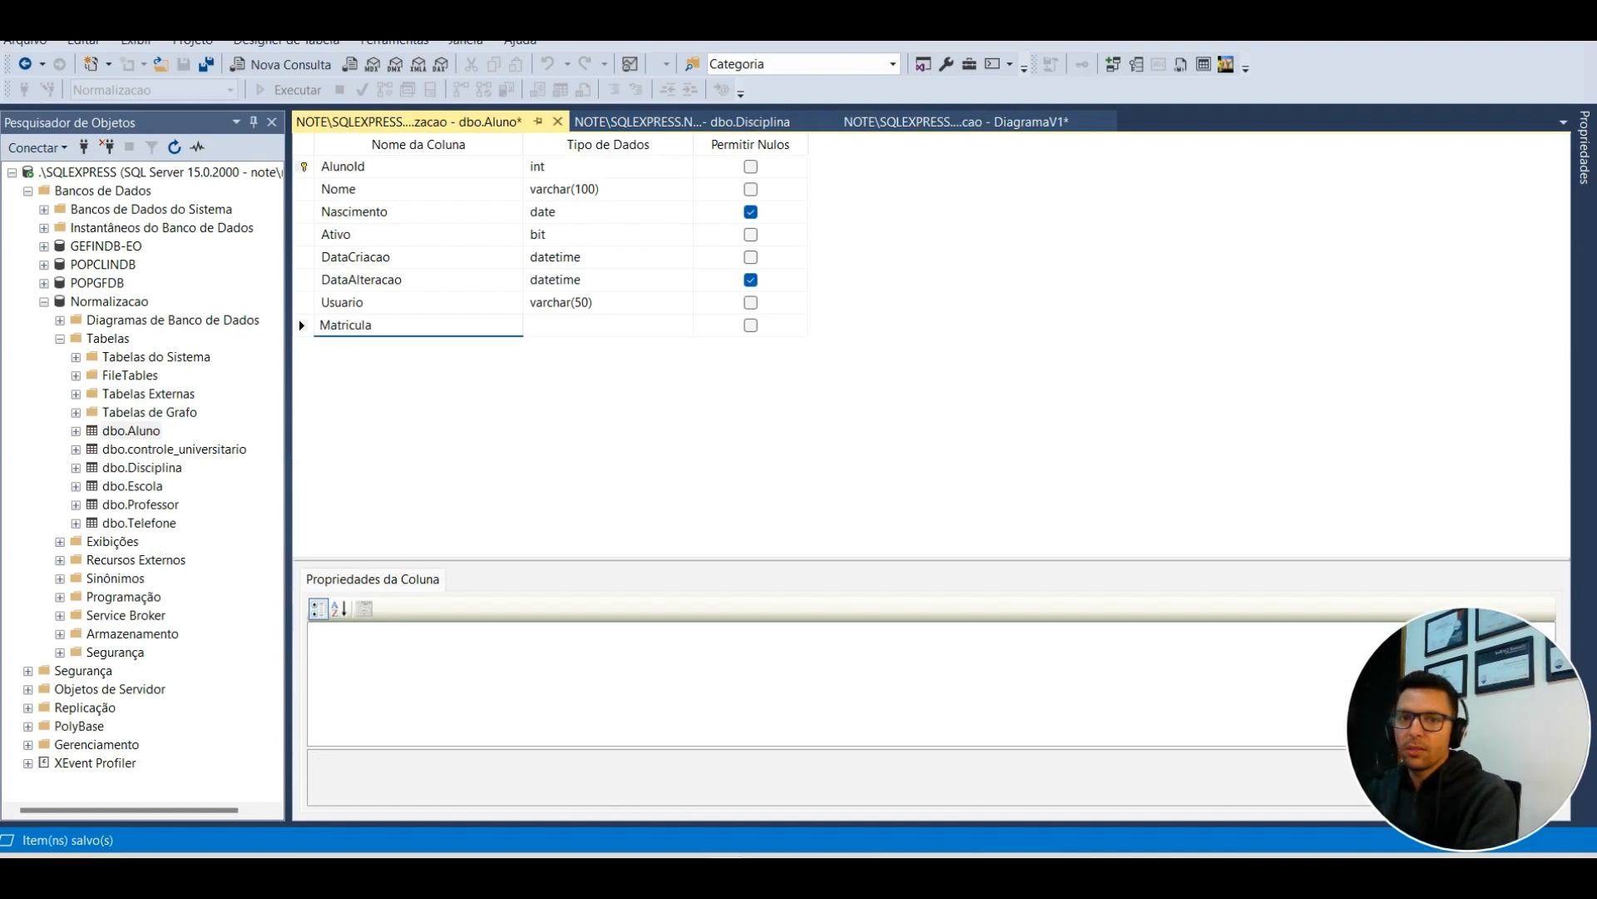
pyautogui.press('Tab')
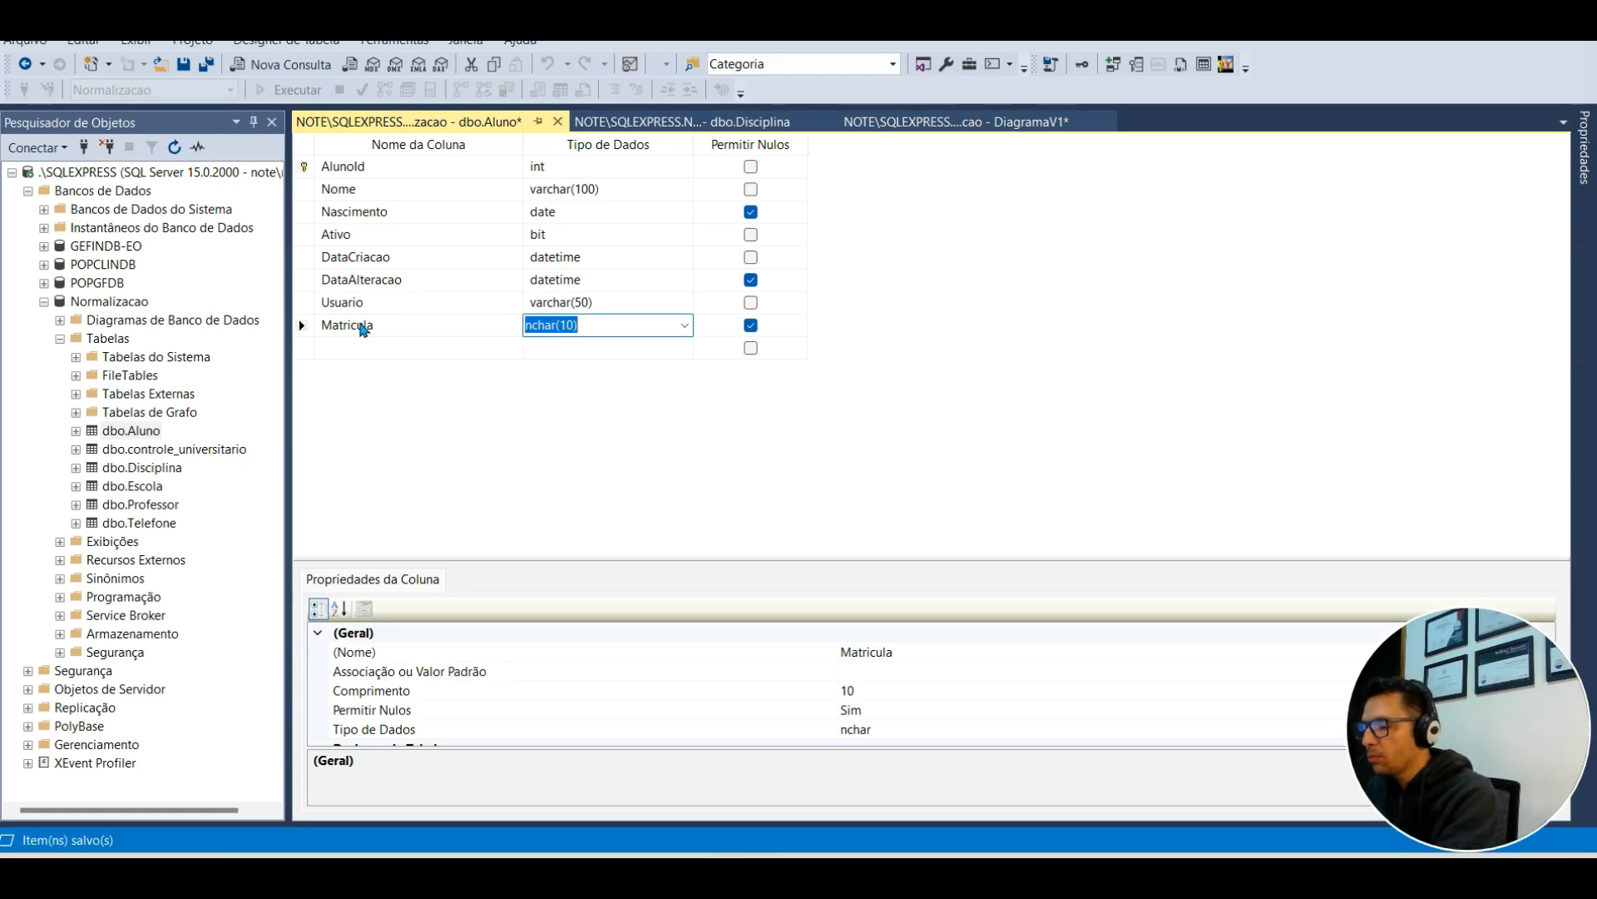
pyautogui.write('smallint')
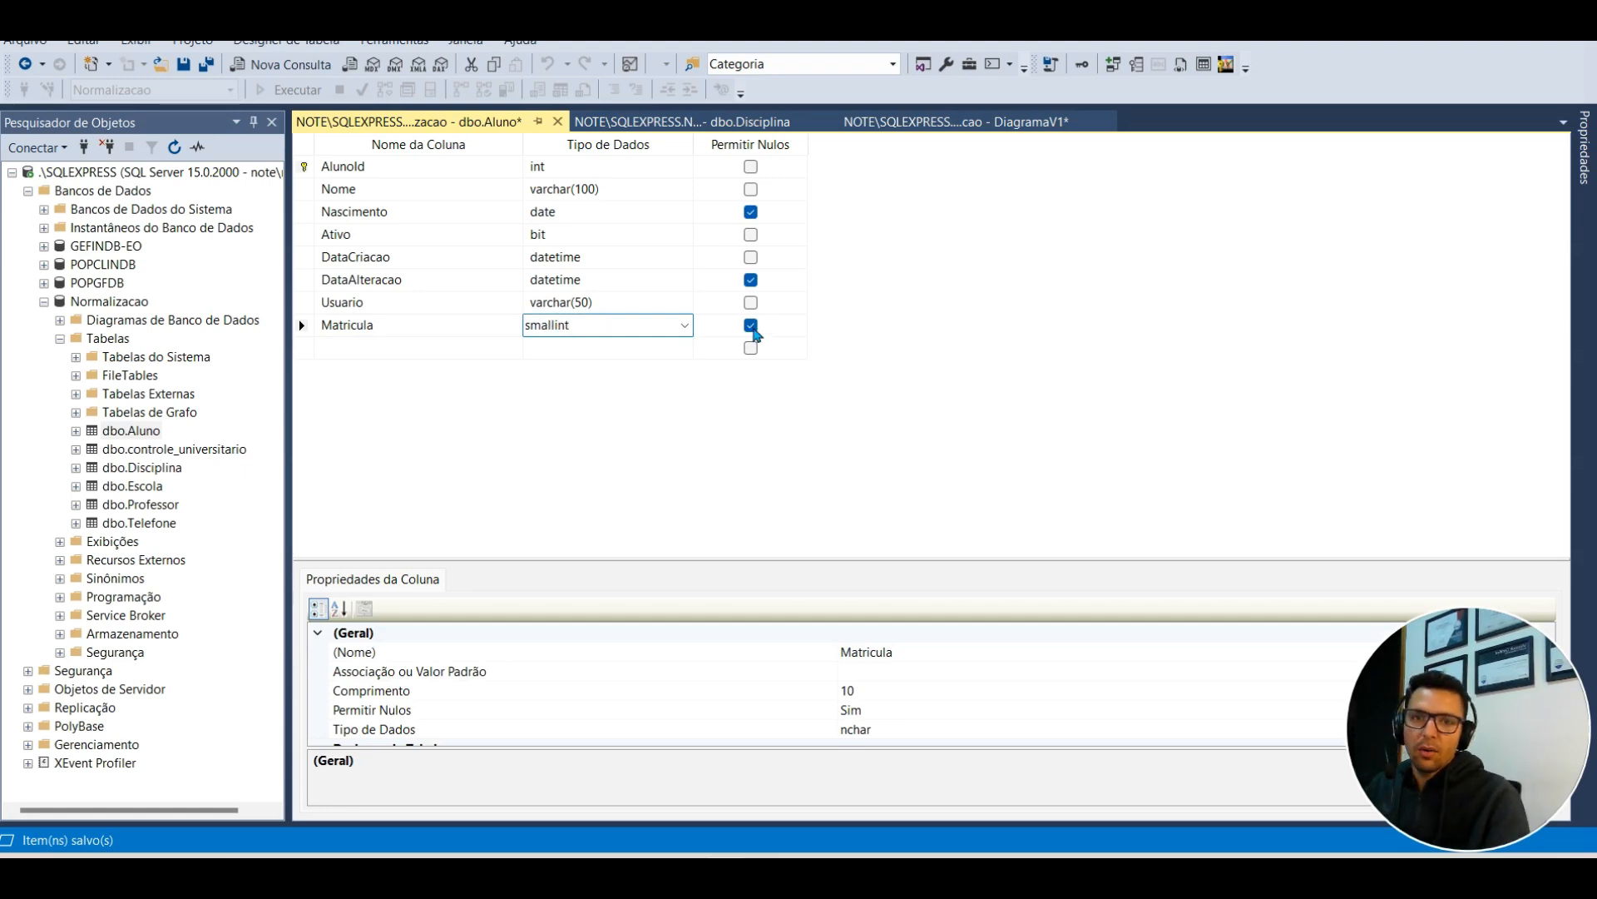
pyautogui.click(752, 327)
pyautogui.moveTo(304, 324); pyautogui.dragTo(305, 181)
pyautogui.hotkey('ctrl', 's')
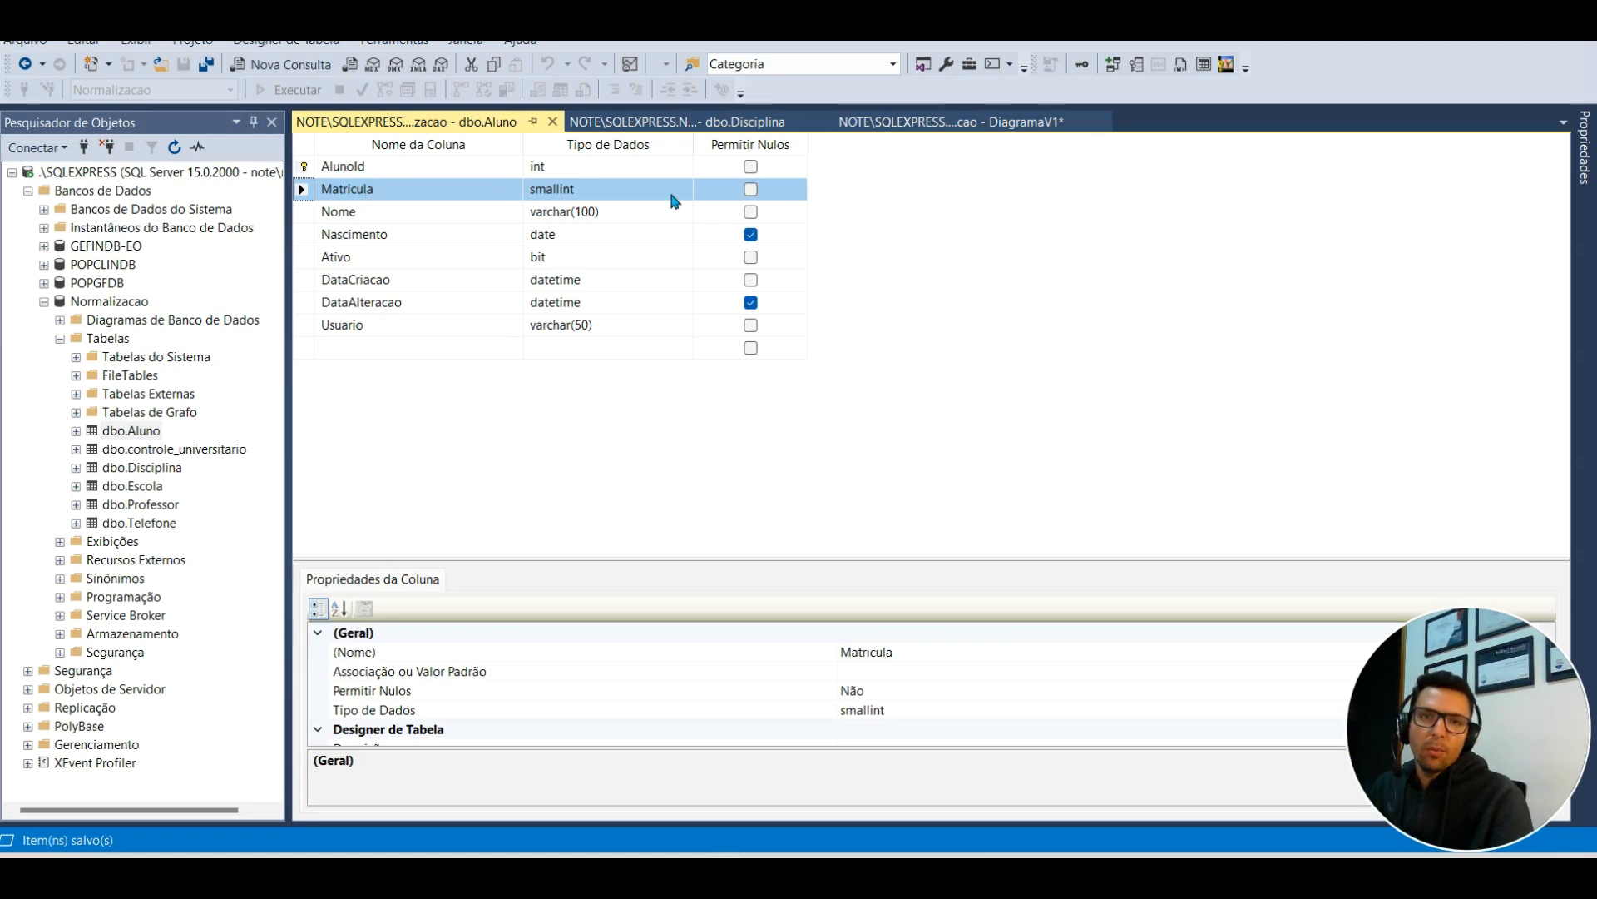
pyautogui.click(749, 189)
pyautogui.hotkey('ctrl', 's')
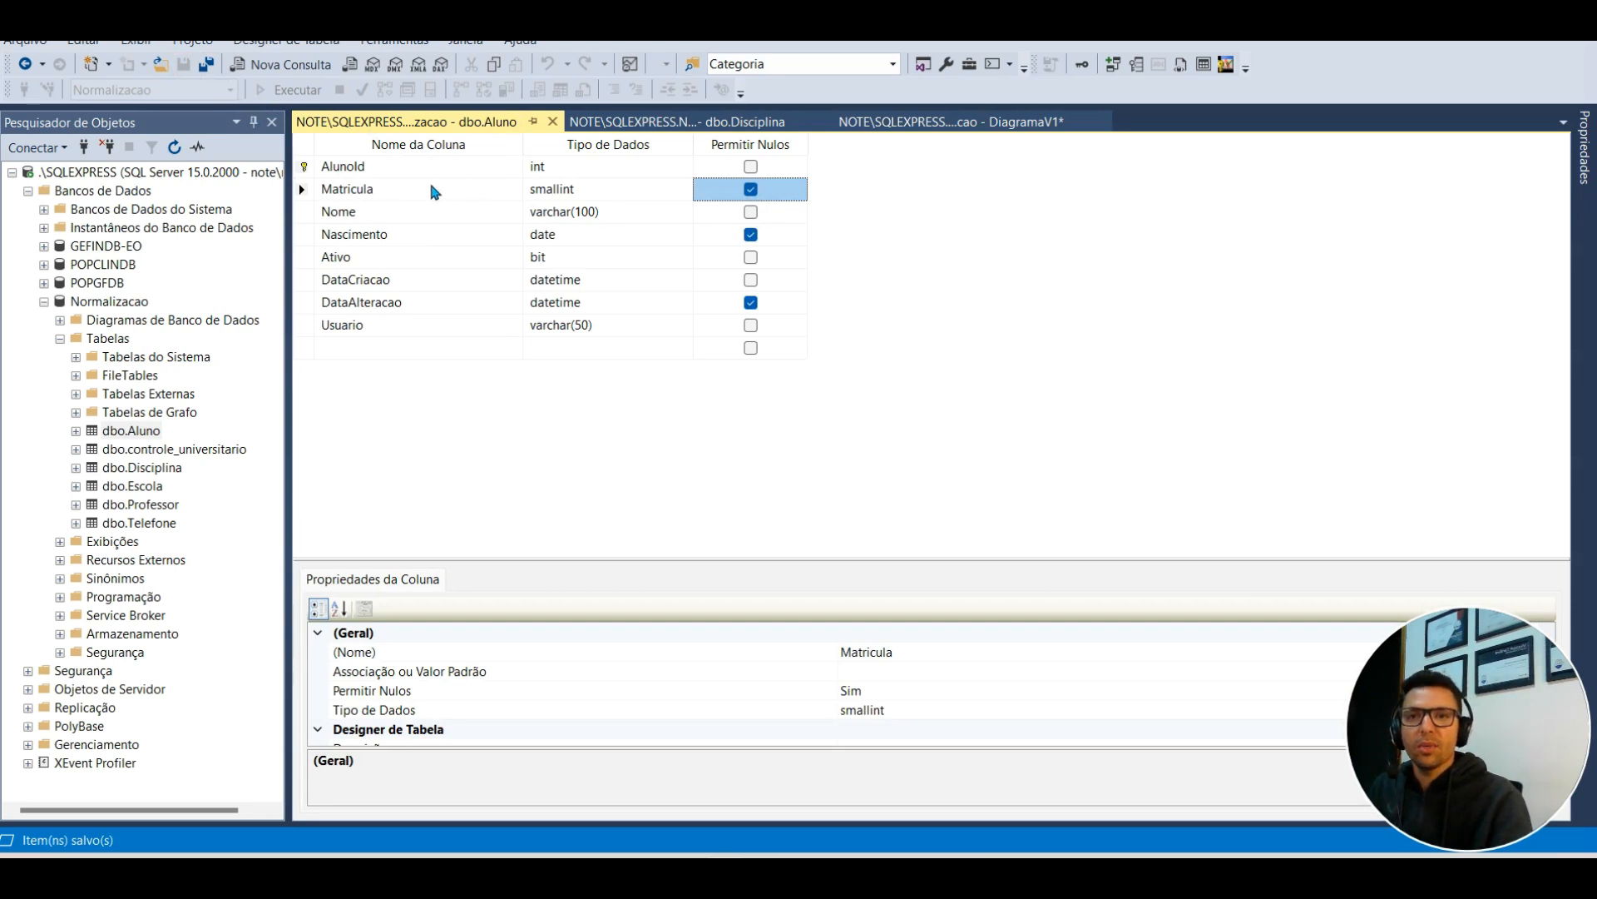
pyautogui.click(553, 122)
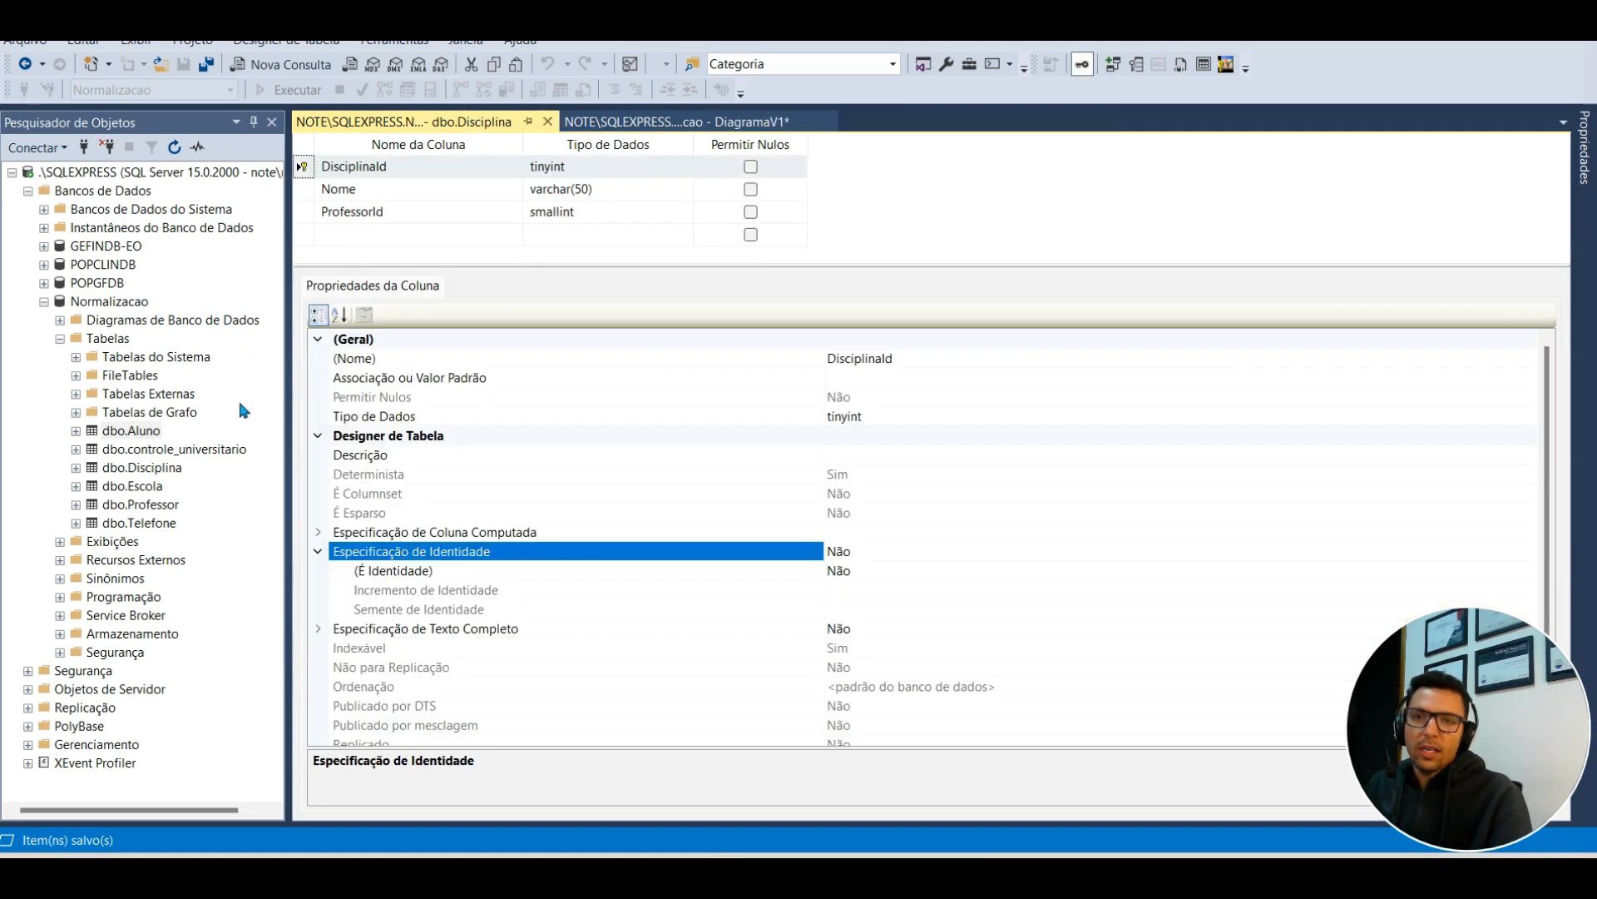
# Step: Start a new table with BoletimId and AlunoId columns, both int
pyautogui.rightClick(121, 339)
pyautogui.moveTo(200, 352)
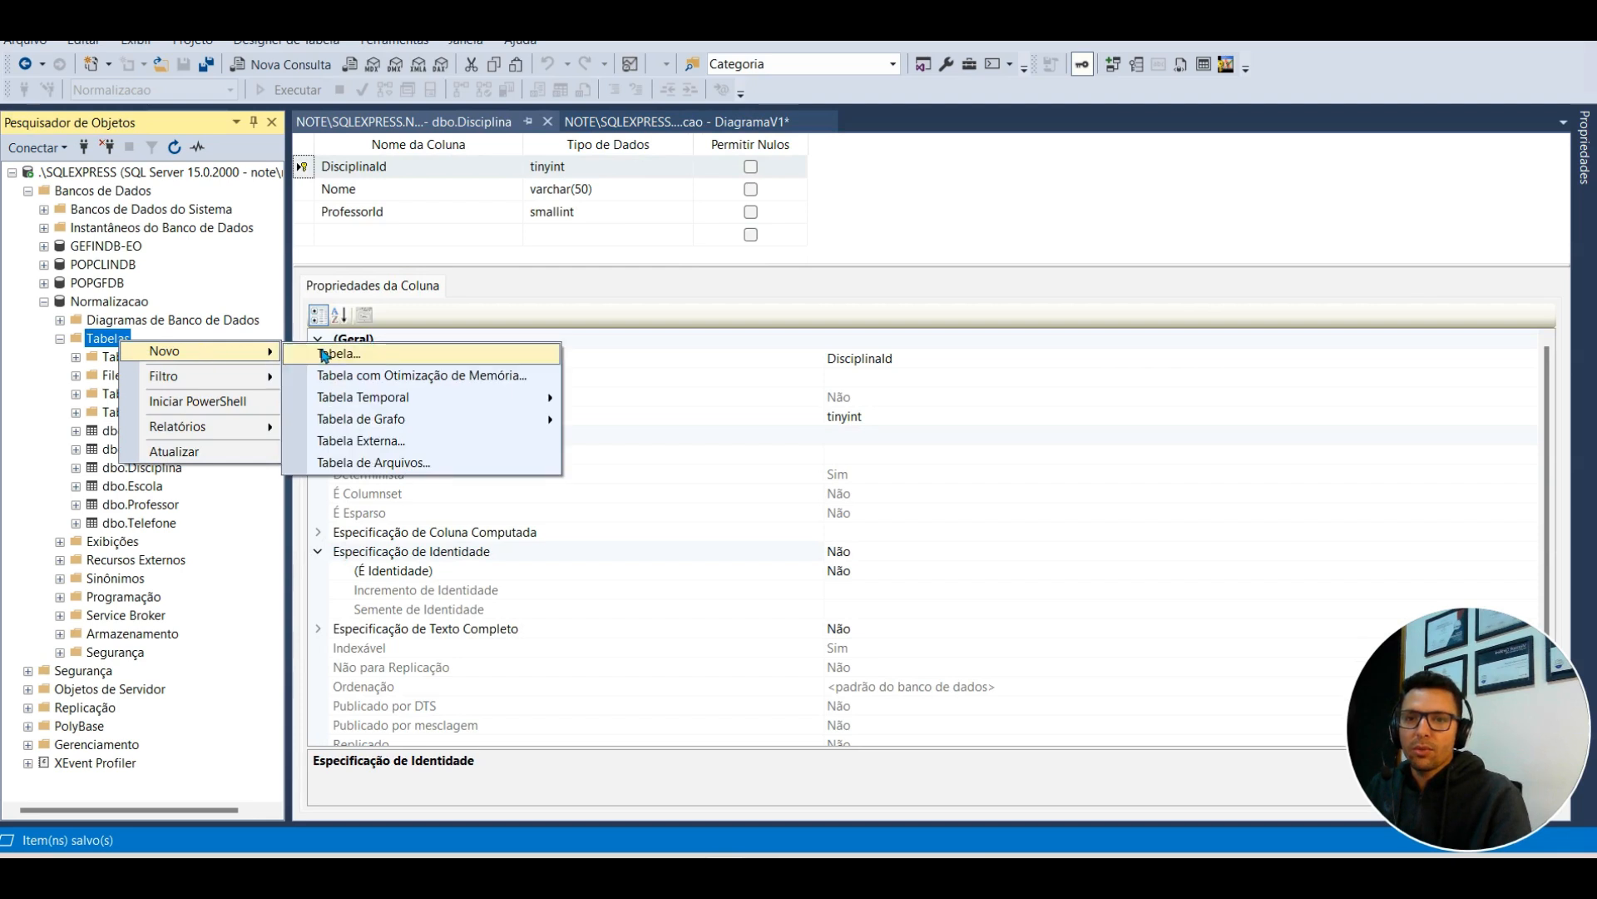
pyautogui.click(336, 355)
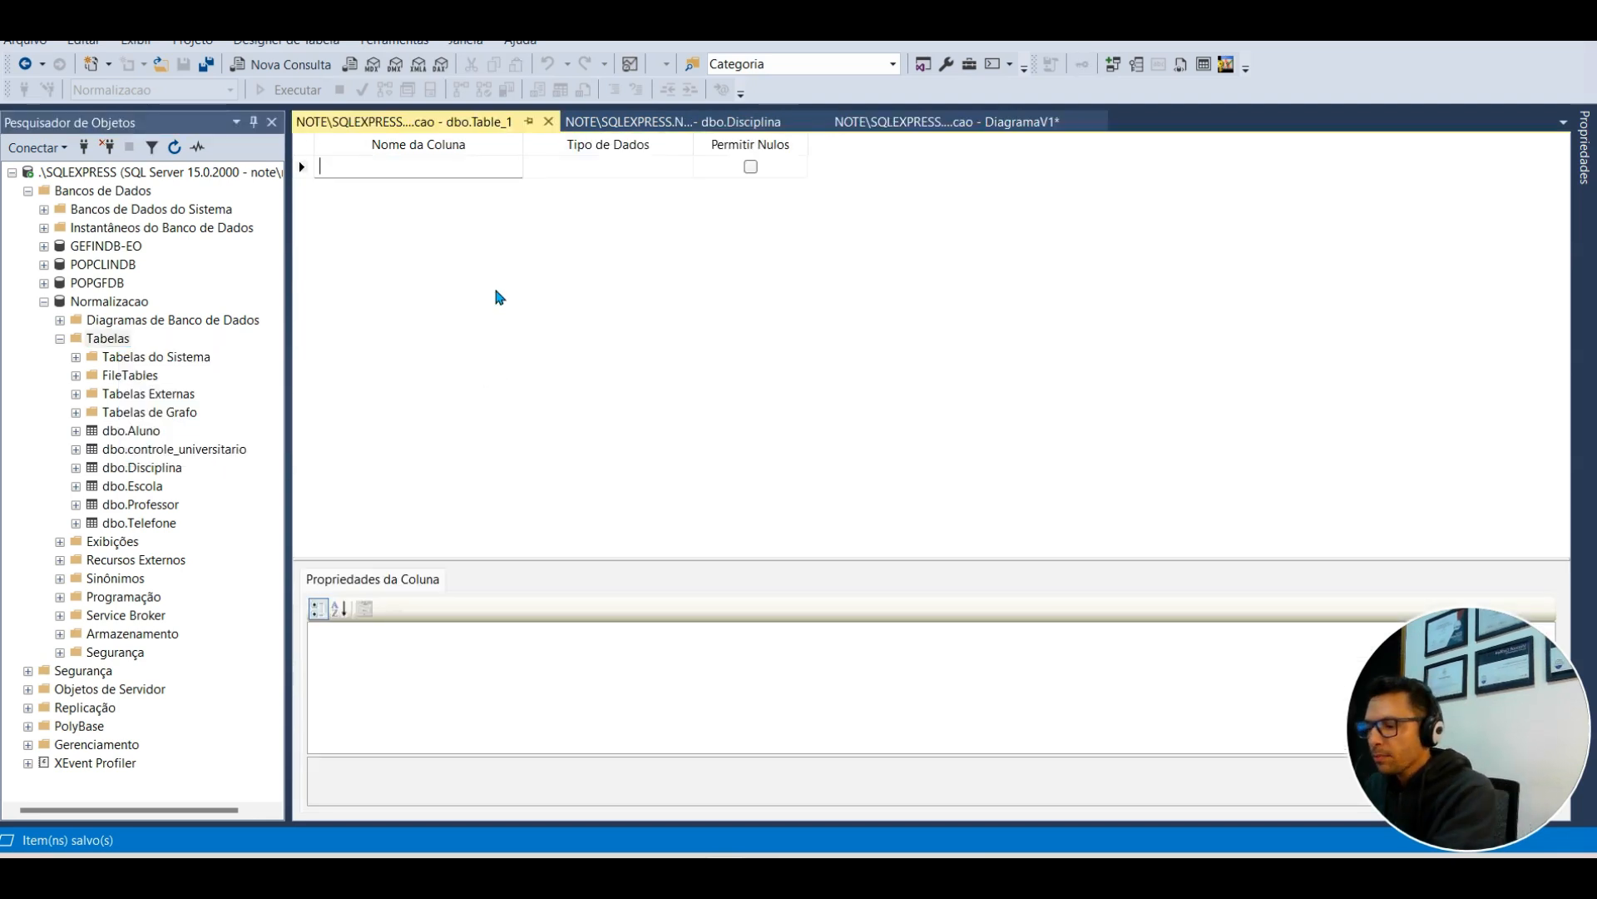
pyautogui.write('Nota')
pyautogui.press('BackSpace')
pyautogui.press('BackSpace')
pyautogui.press('BackSpace')
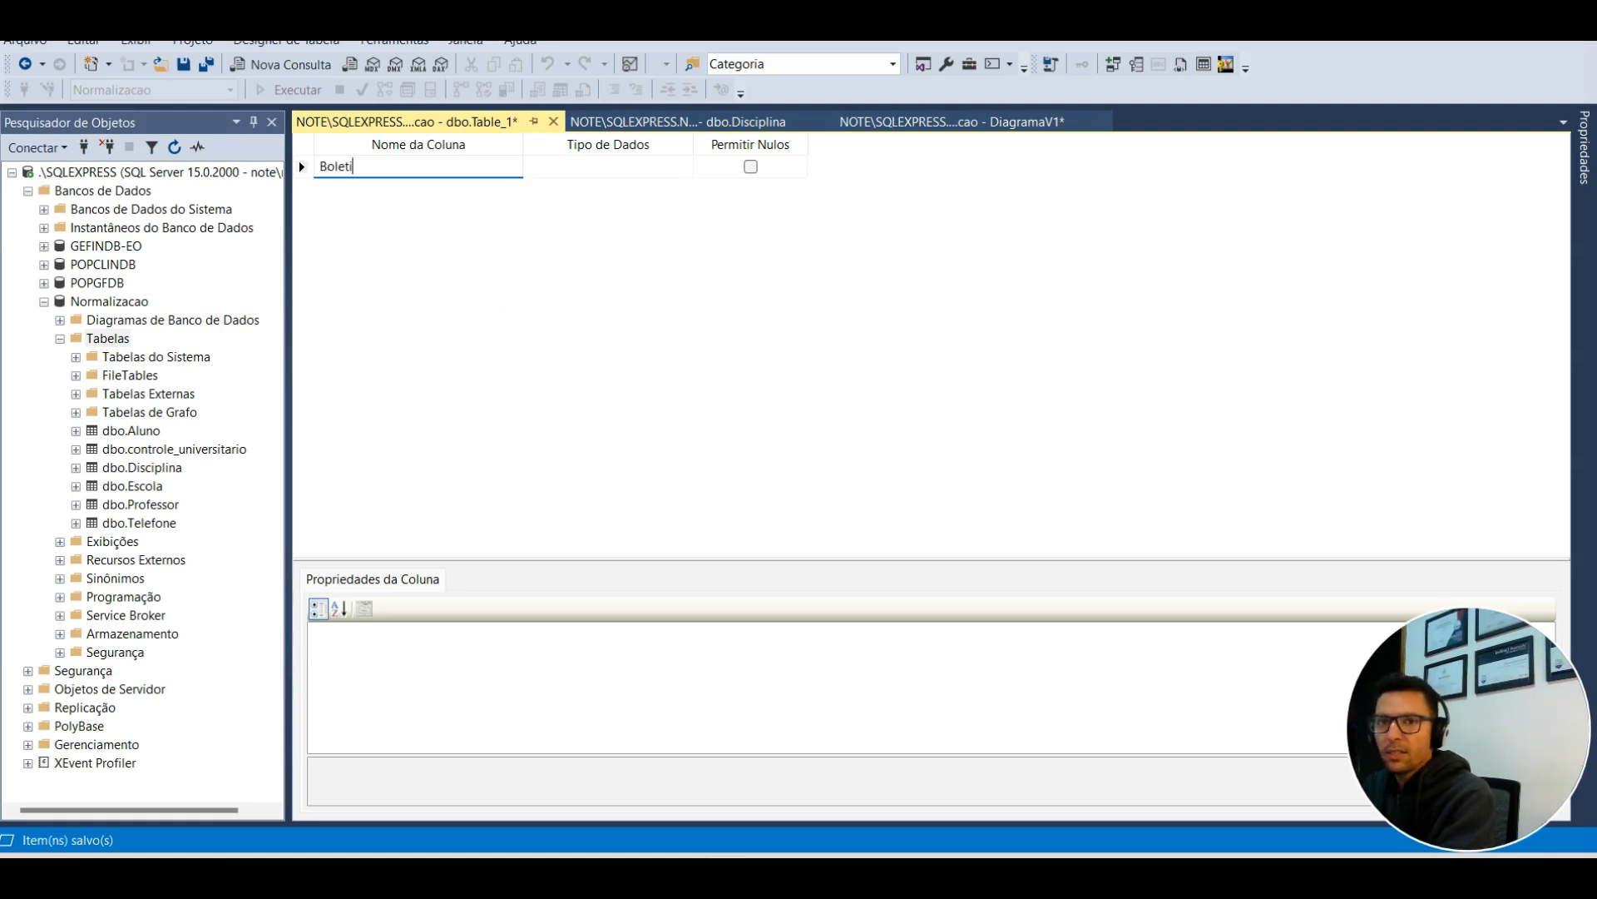
pyautogui.write('Boletim')
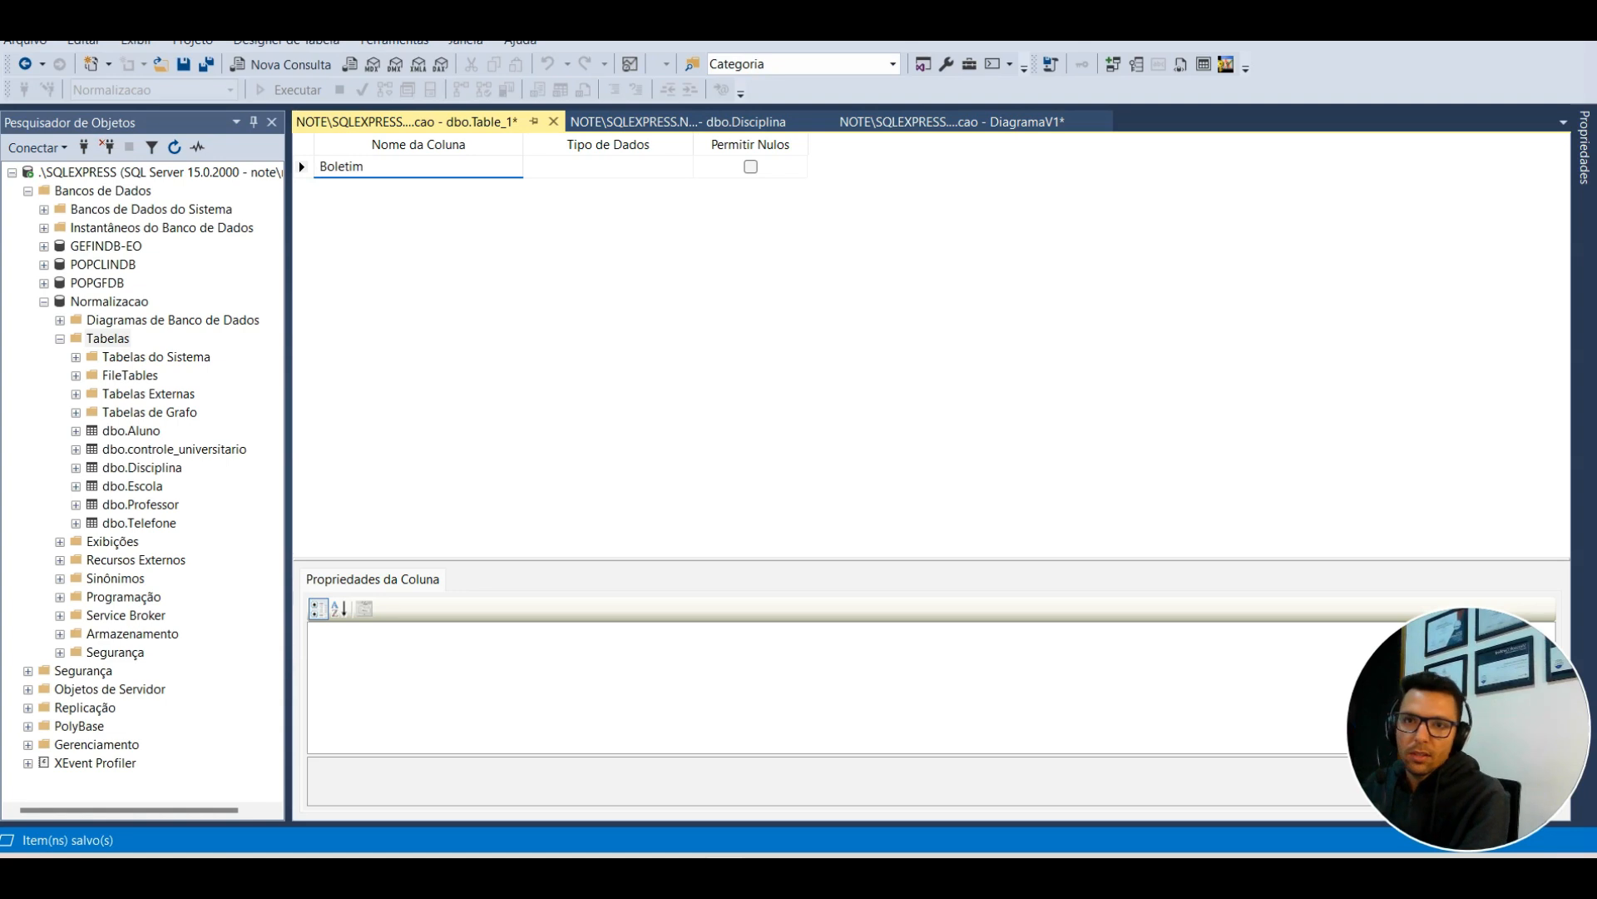
pyautogui.write('Id')
pyautogui.click(413, 191)
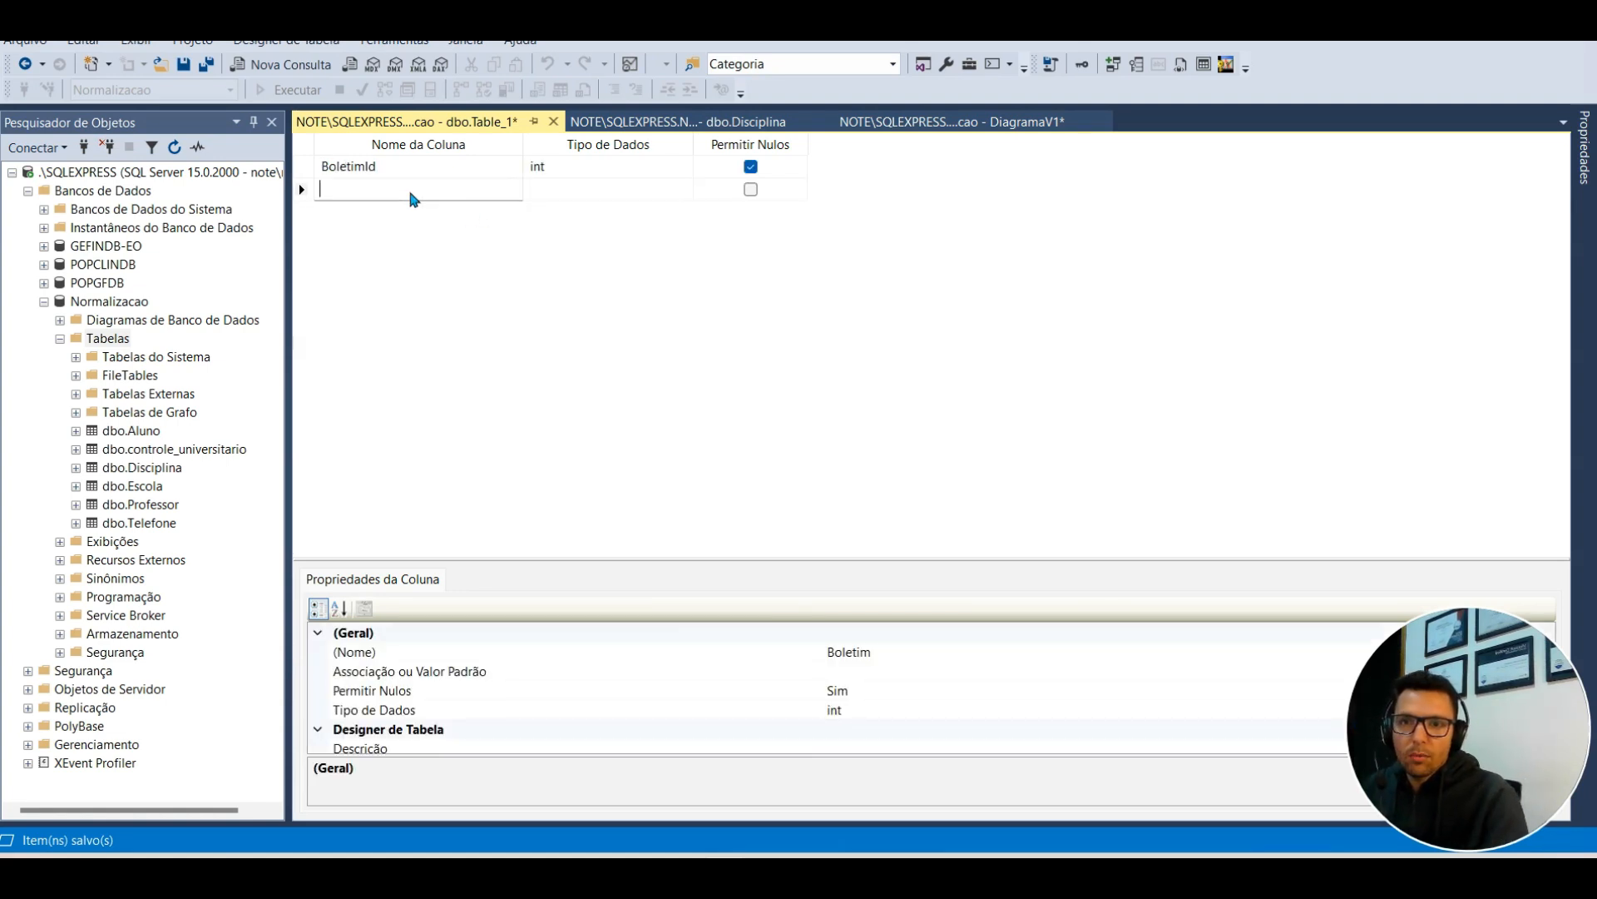
pyautogui.write('AAluno')
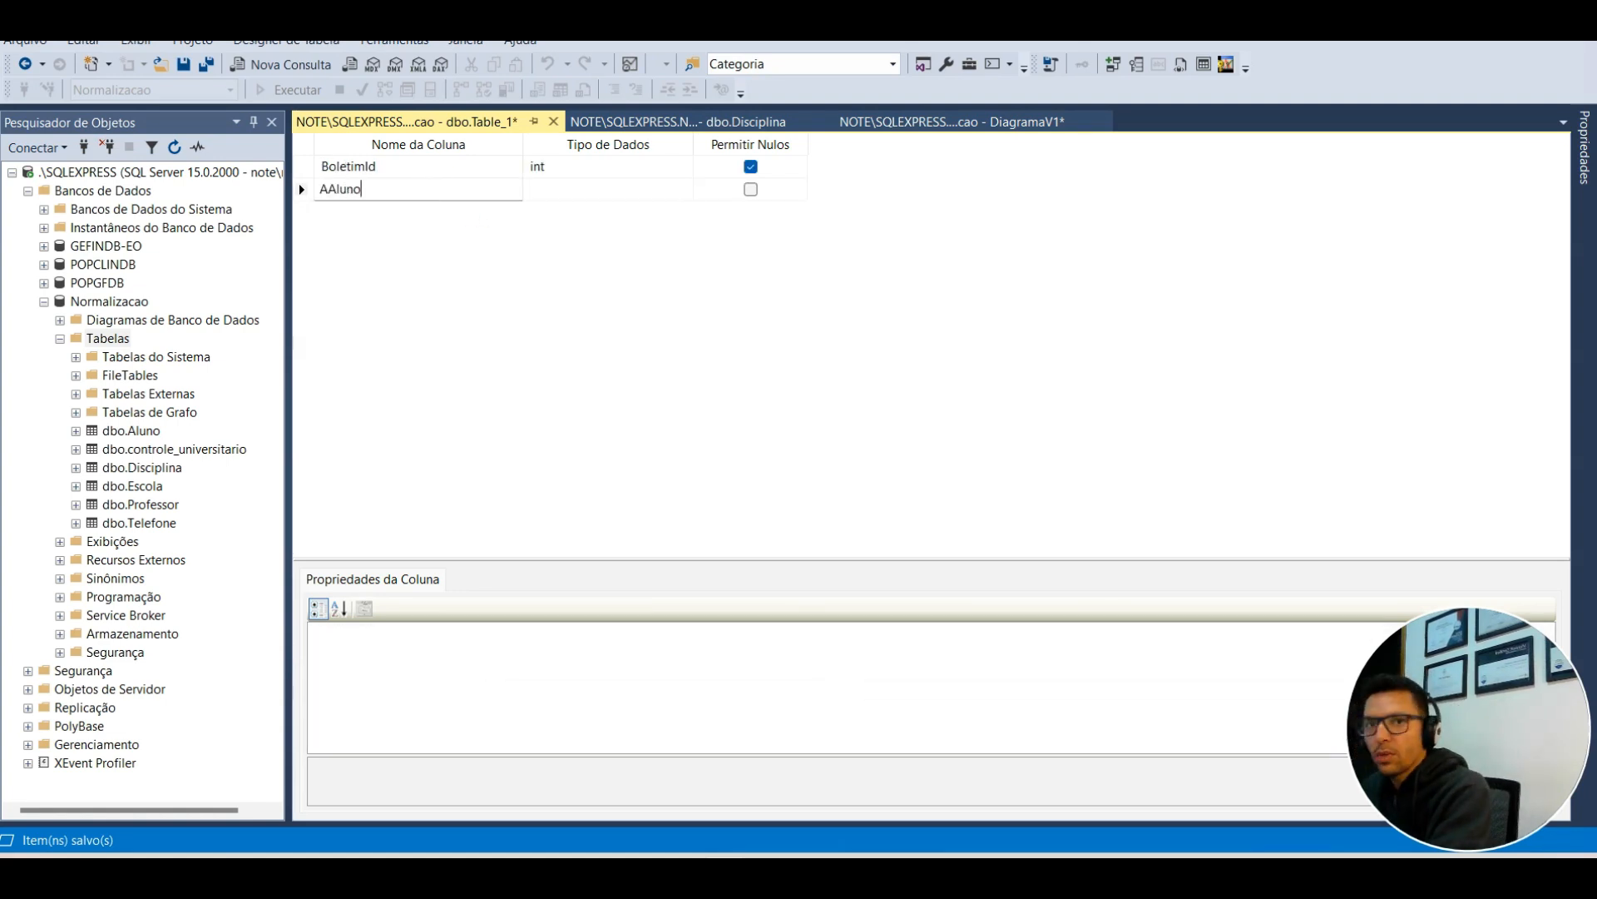
pyautogui.write('Id')
pyautogui.hotkey('ctrl', 'a')
pyautogui.write('Al')
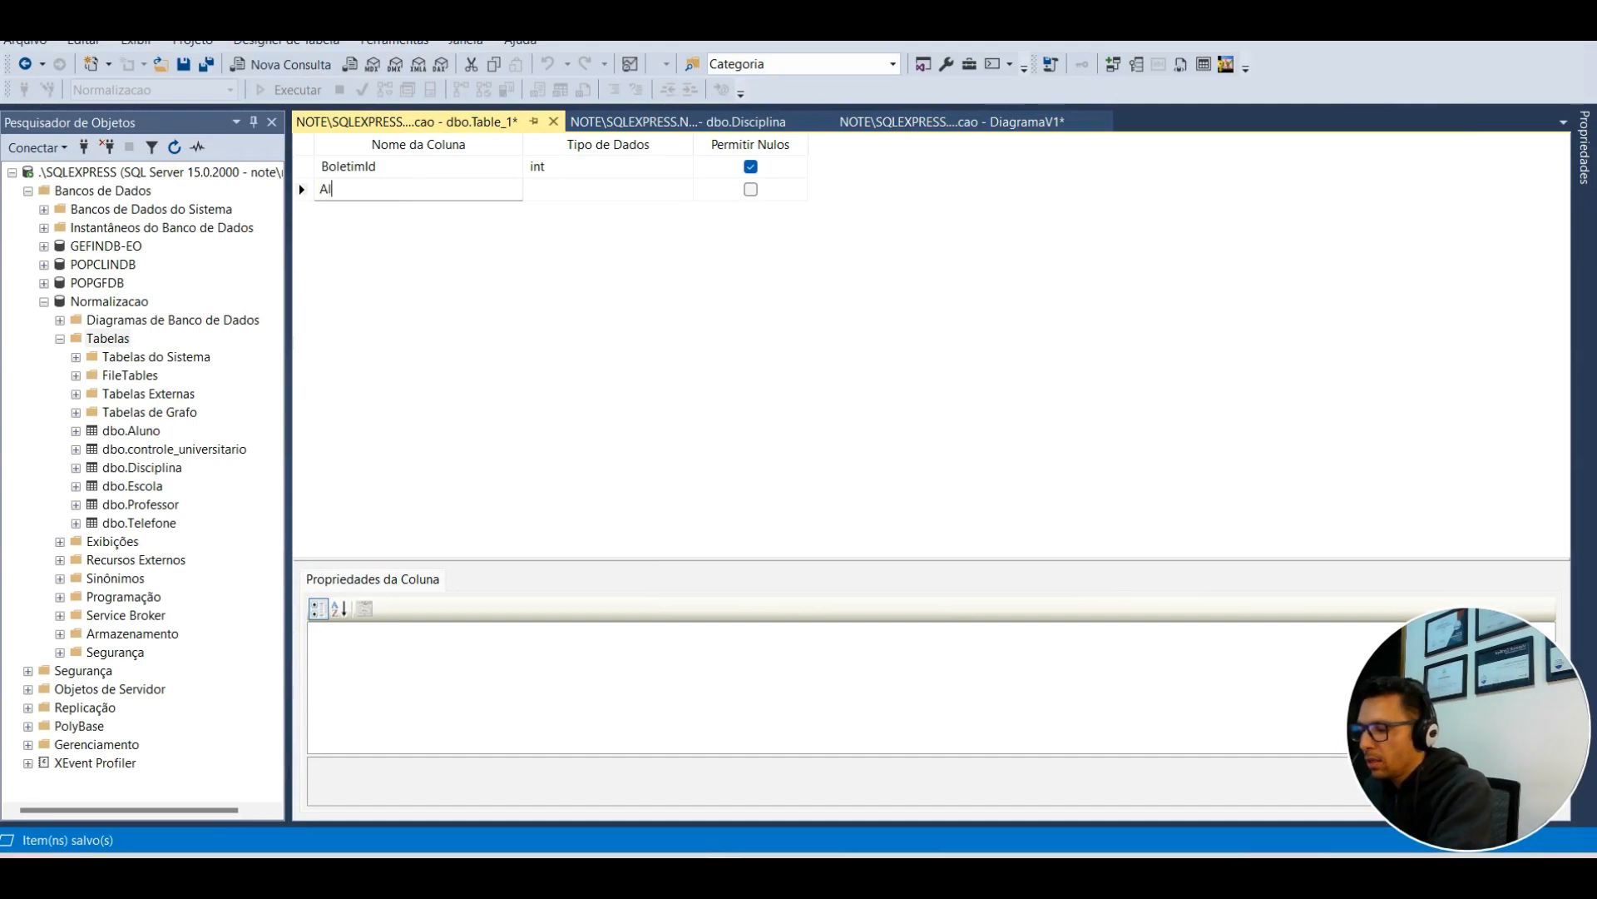
pyautogui.write('unoId')
pyautogui.press('Tab')
pyautogui.write('int')
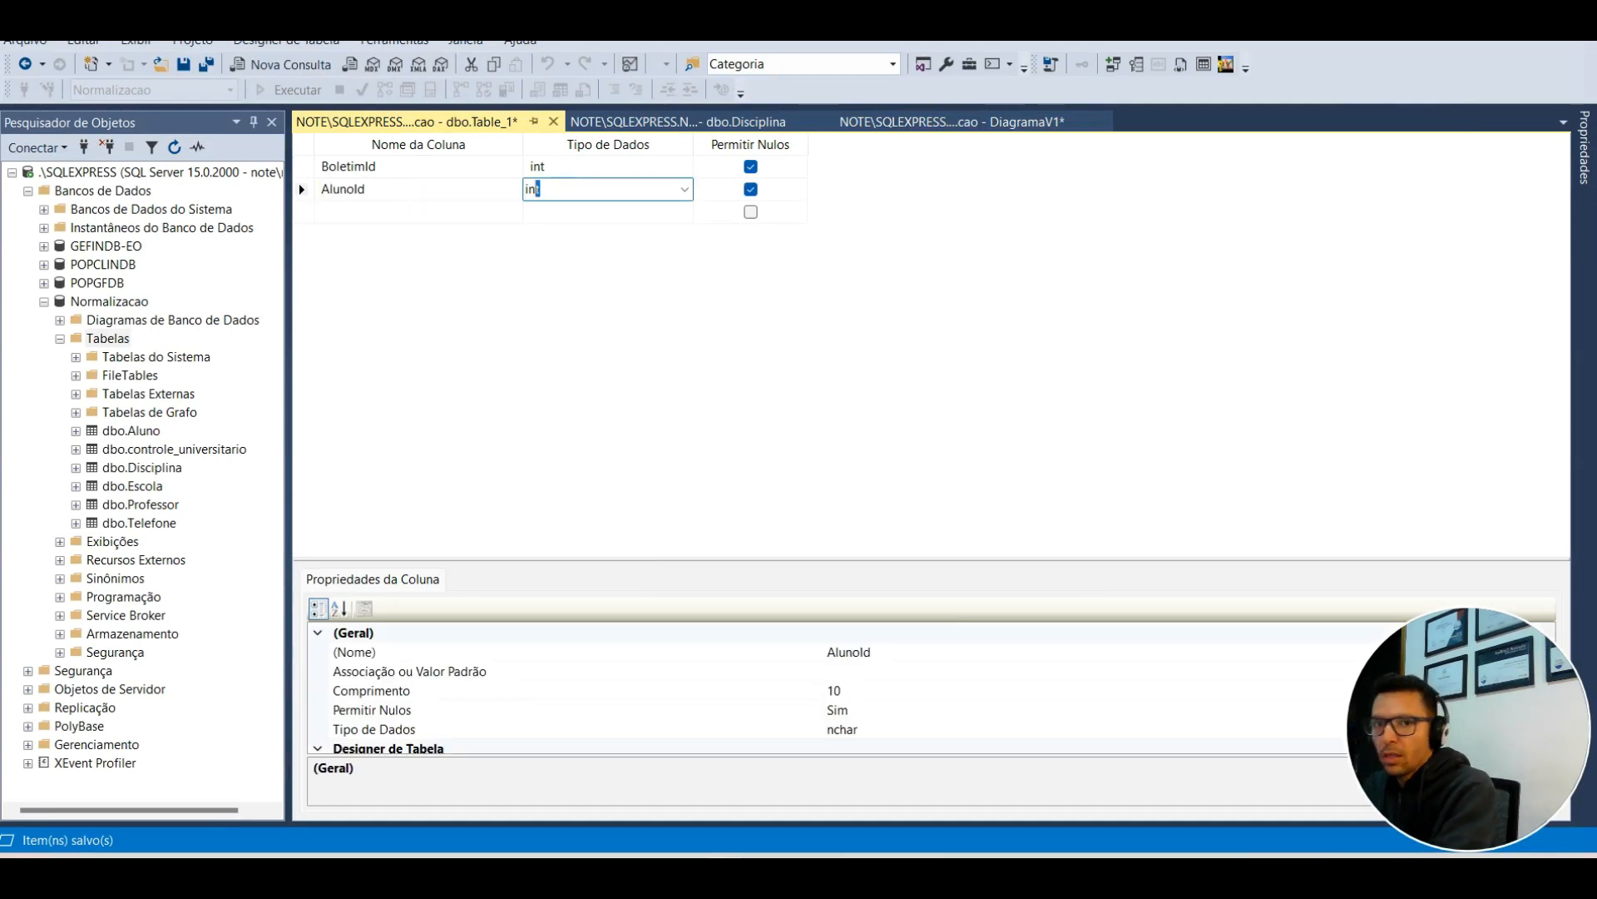
pyautogui.press('Tab')
pyautogui.press('Tab')
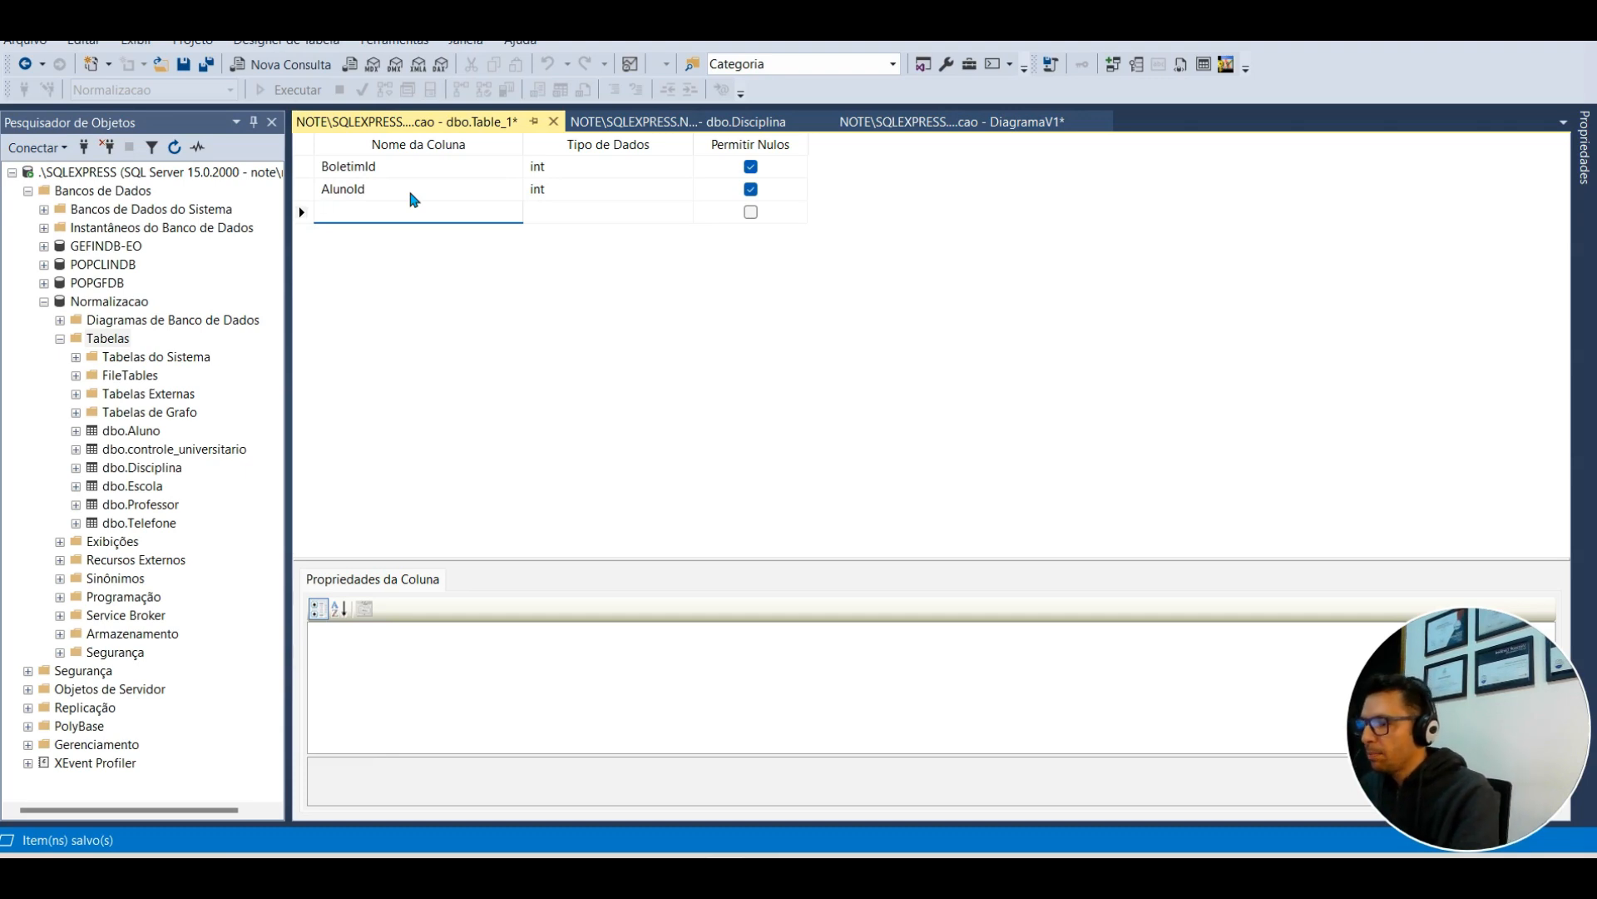
# Step: Add DisciplinaId tinyint and Nota decimal(10, 2) columns
pyautogui.write('Disciplina')
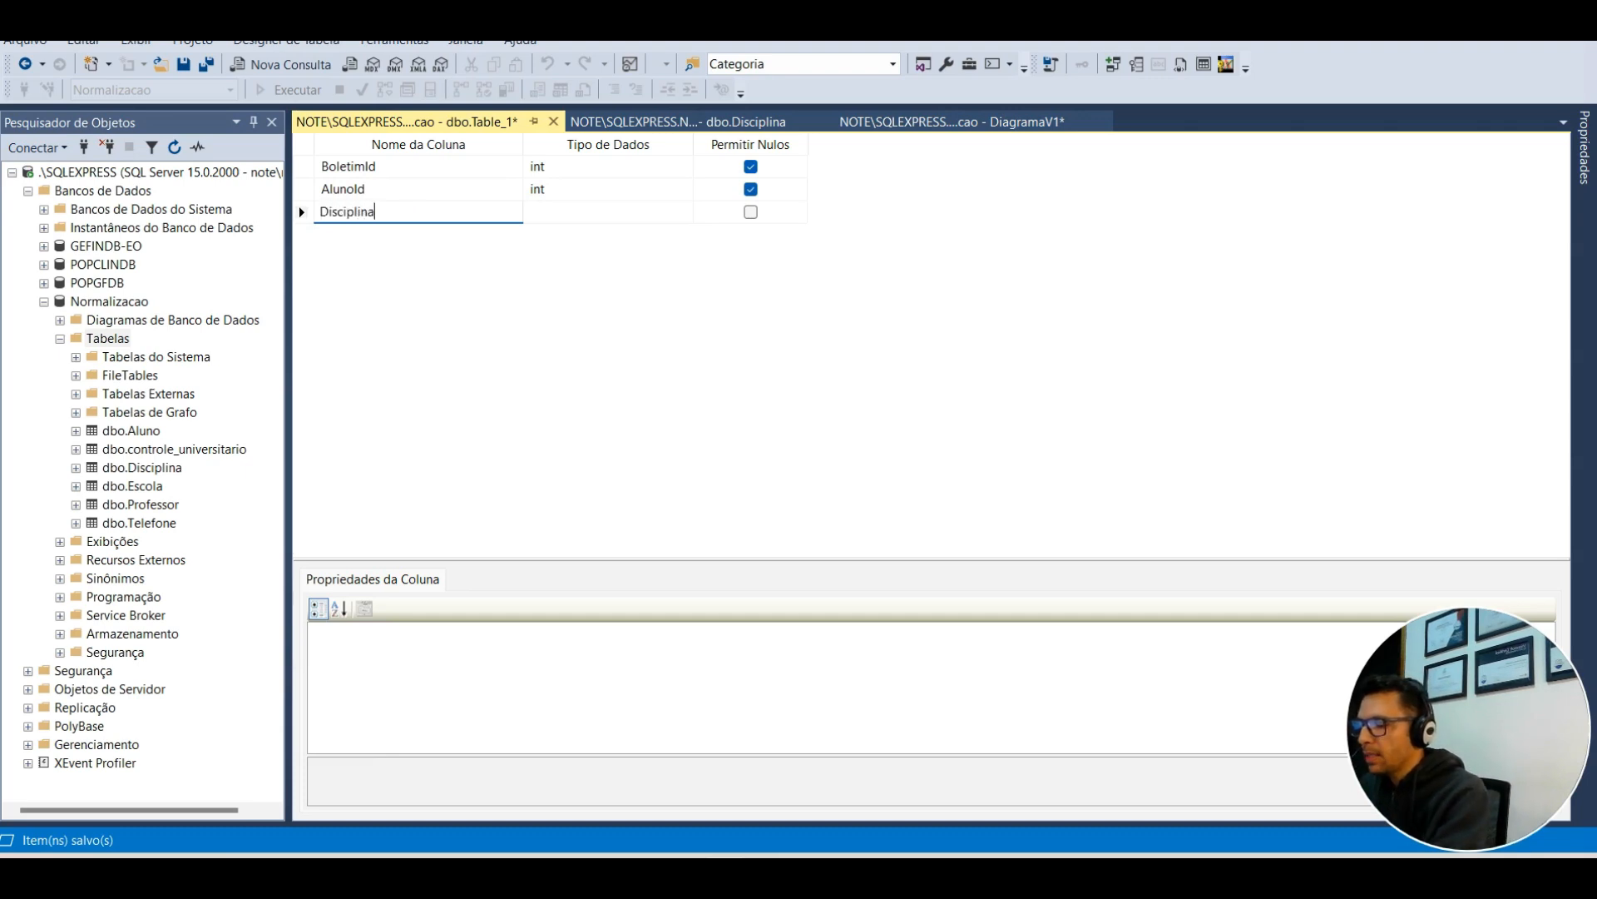
pyautogui.press('Tab')
pyautogui.write('tinyint')
pyautogui.press('Tab')
pyautogui.press('Tab')
pyautogui.write('Notal')
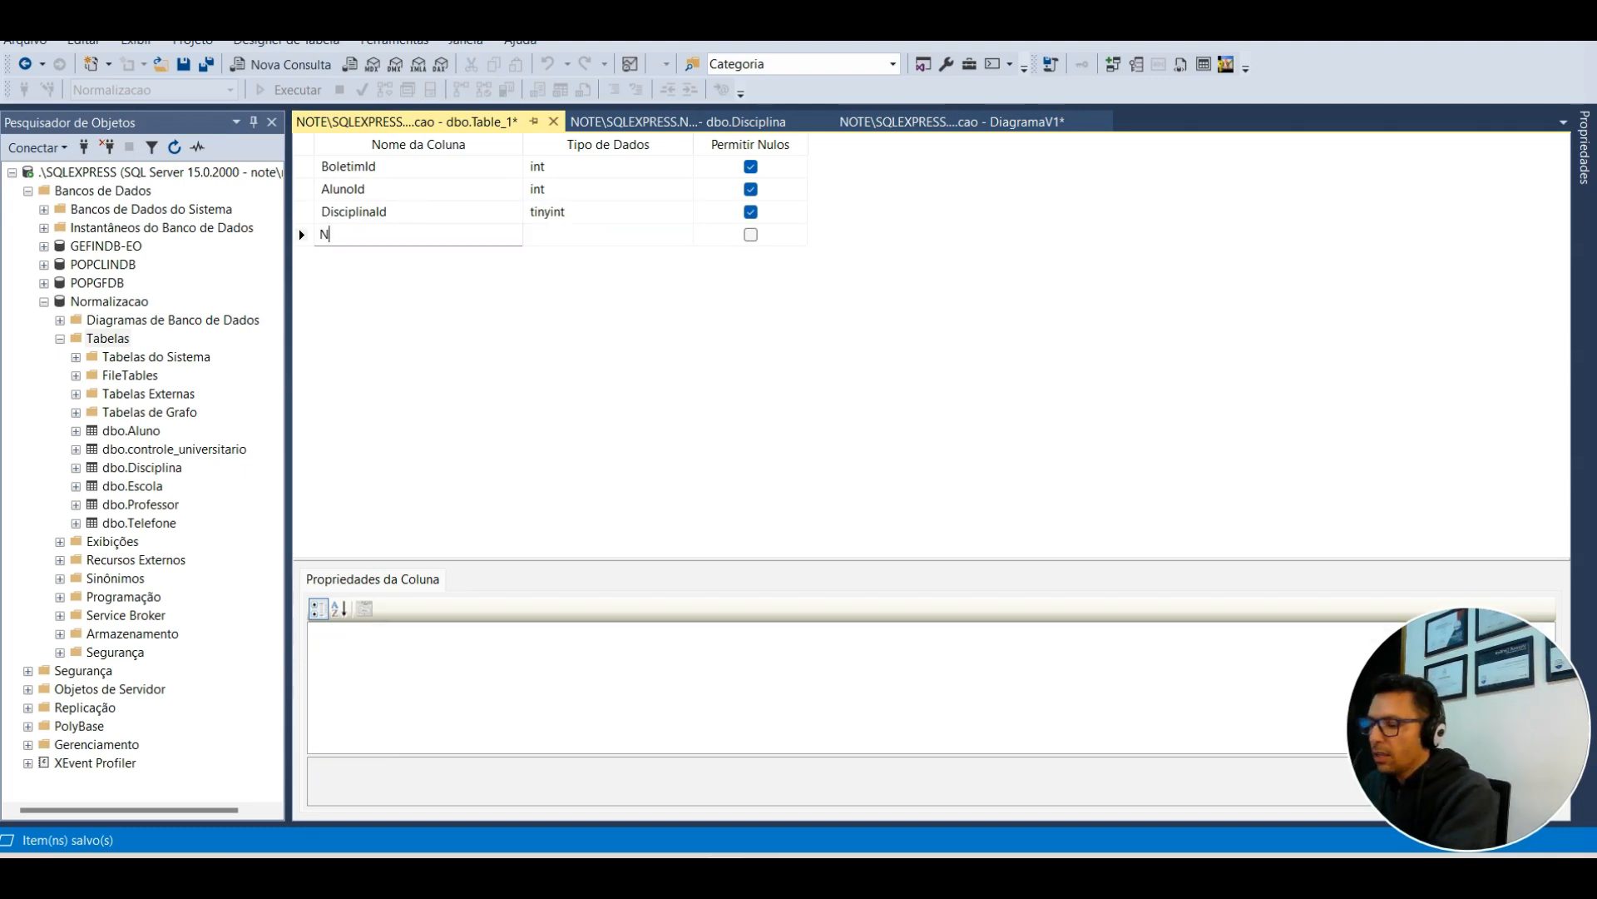
pyautogui.press('BackSpace')
pyautogui.press('Tab')
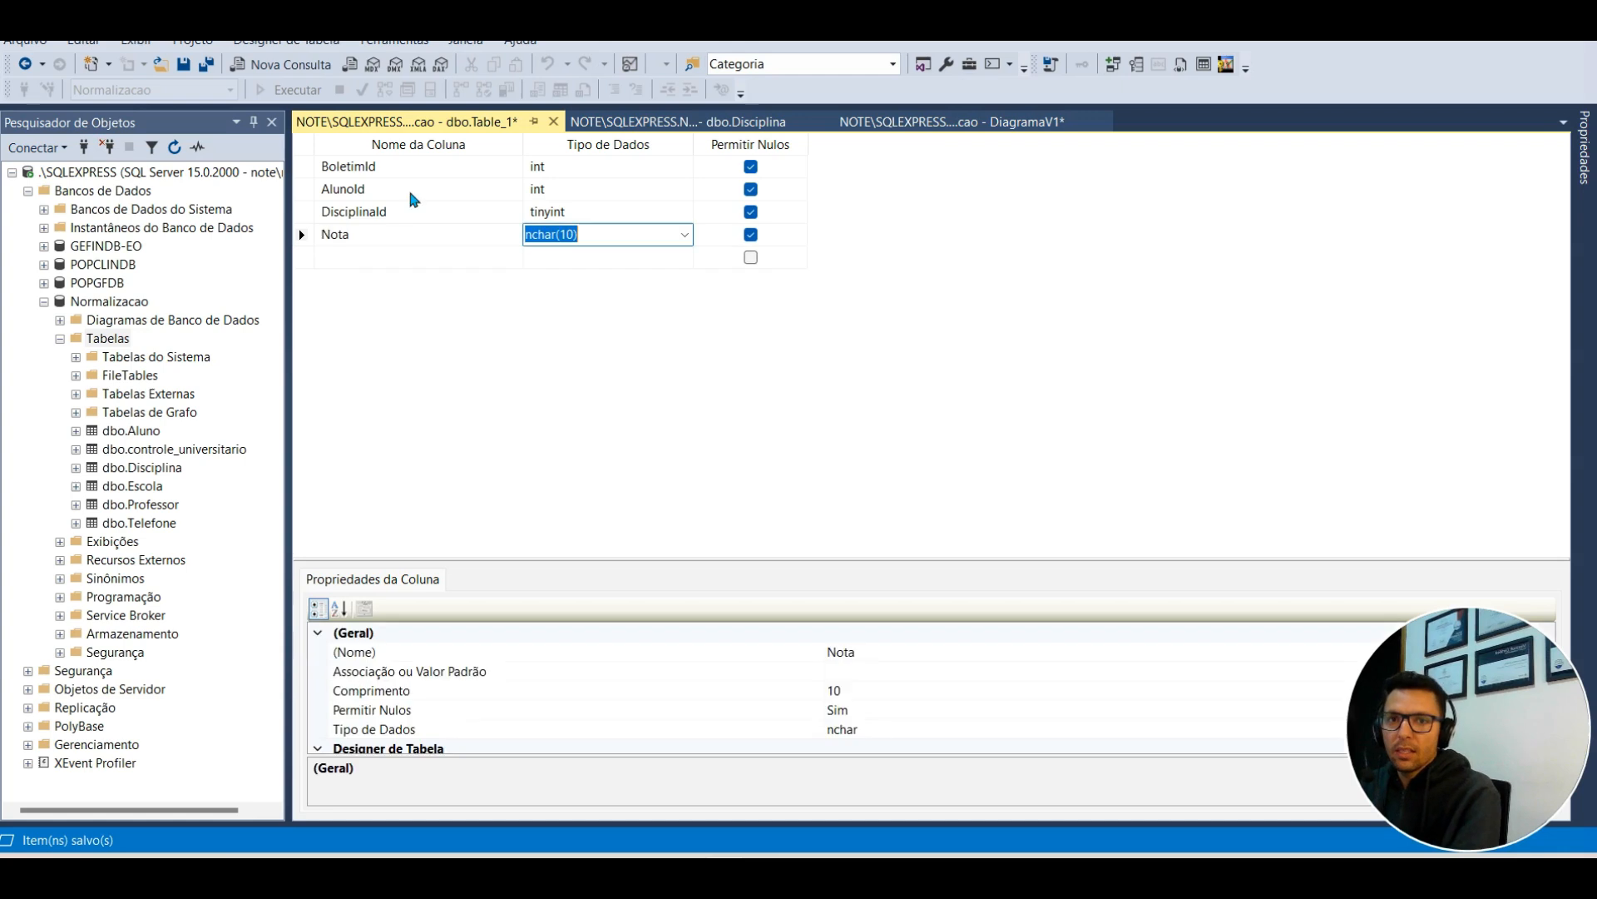
pyautogui.write('decimal')
pyautogui.press('Return')
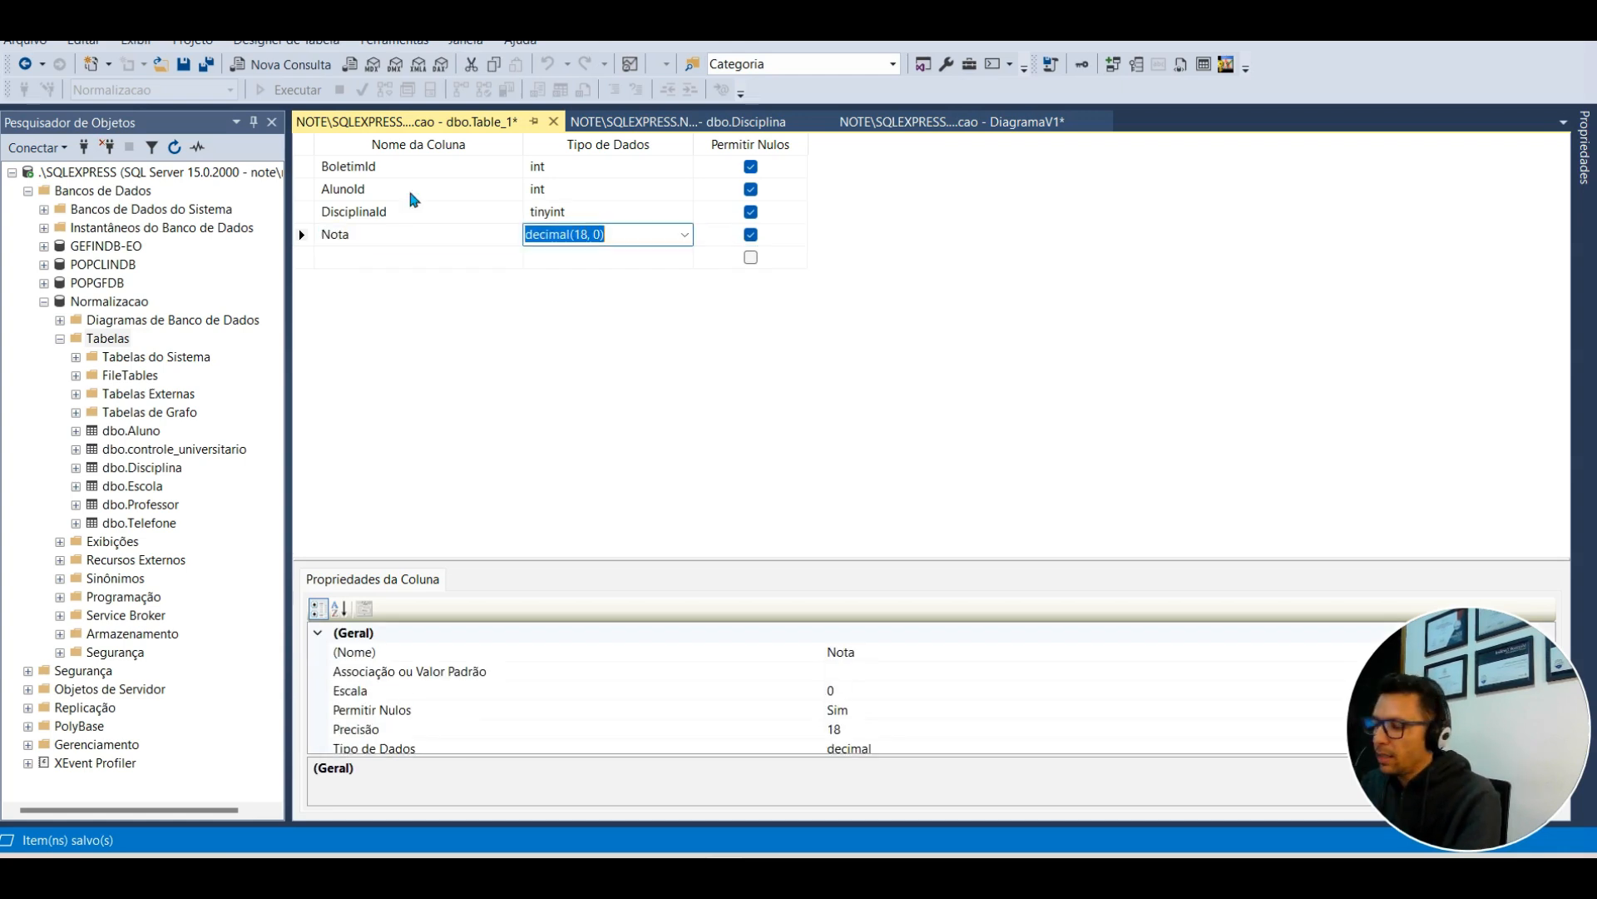
pyautogui.press('End')
pyautogui.press('Left')
pyautogui.press('Left')
pyautogui.press('Left')
pyautogui.press('Left')
pyautogui.hotkey('shift', 'Left')
pyautogui.write('0')
pyautogui.press('Right')
pyautogui.write('2')
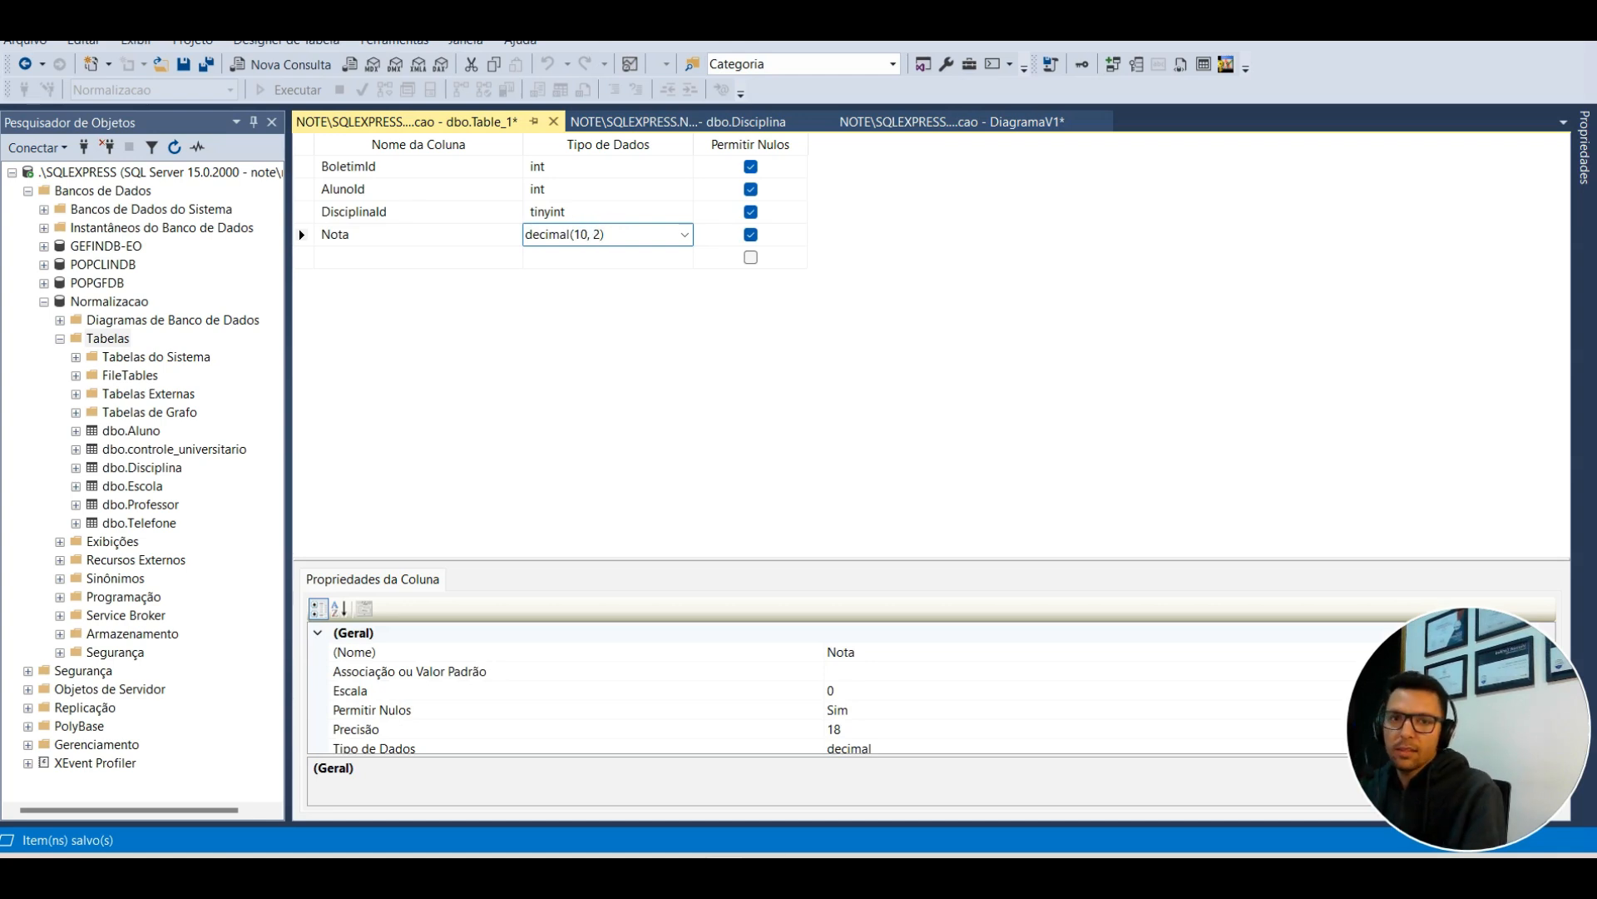
pyautogui.press('Return')
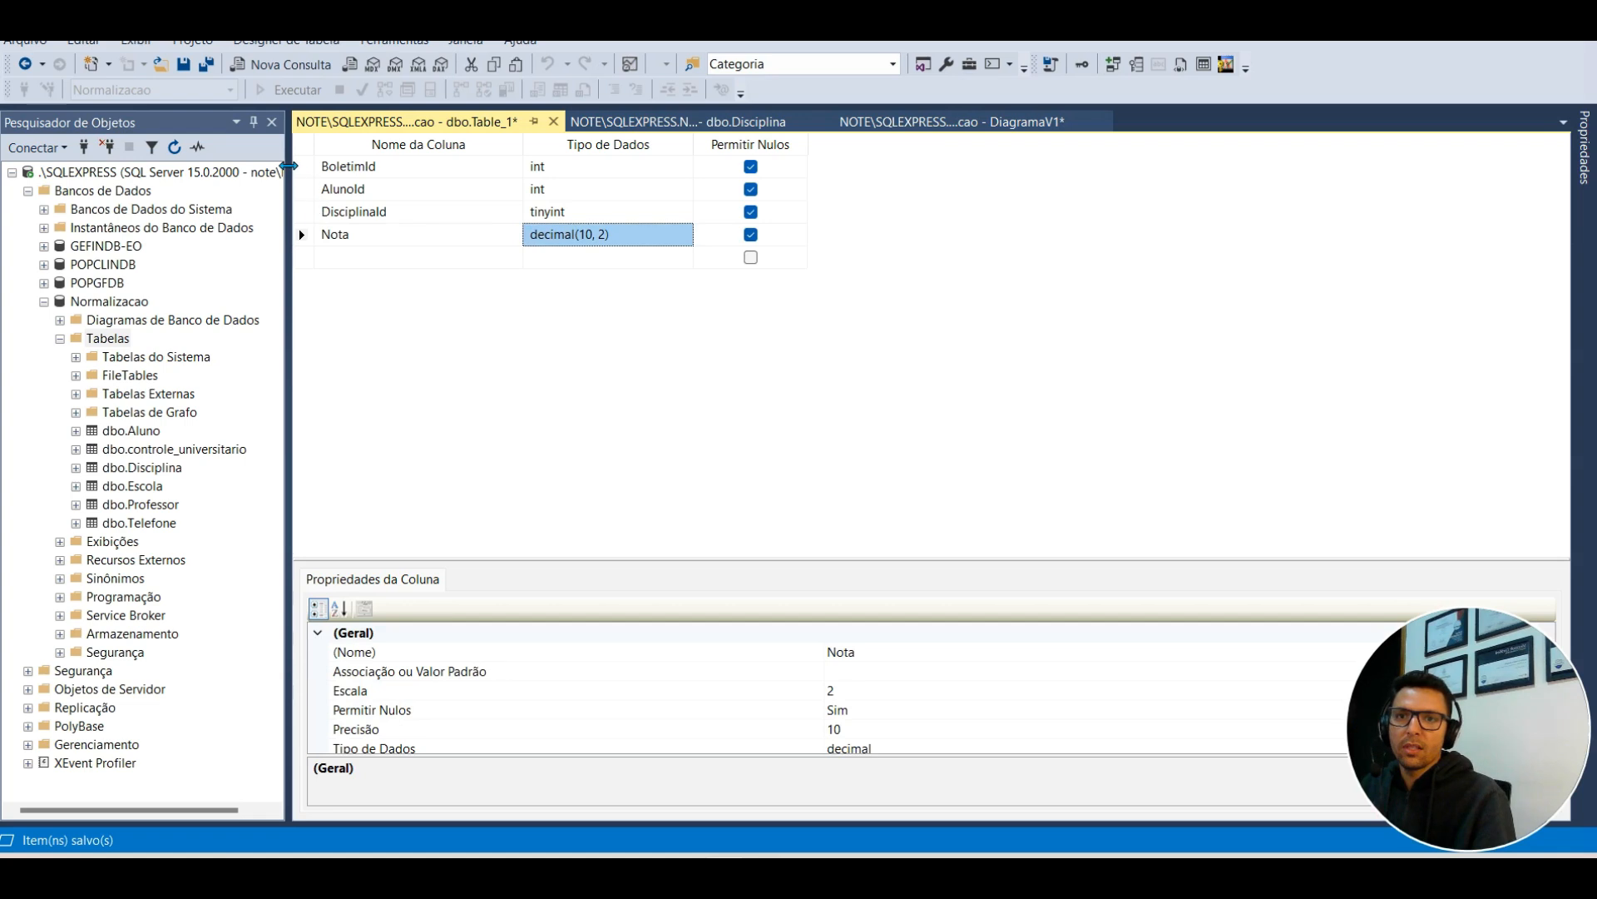
# Step: Make BoletimId the identity primary key and disallow nulls in AlunoId, DisciplinaId and Nota
pyautogui.rightClick(301, 174)
pyautogui.click(351, 178)
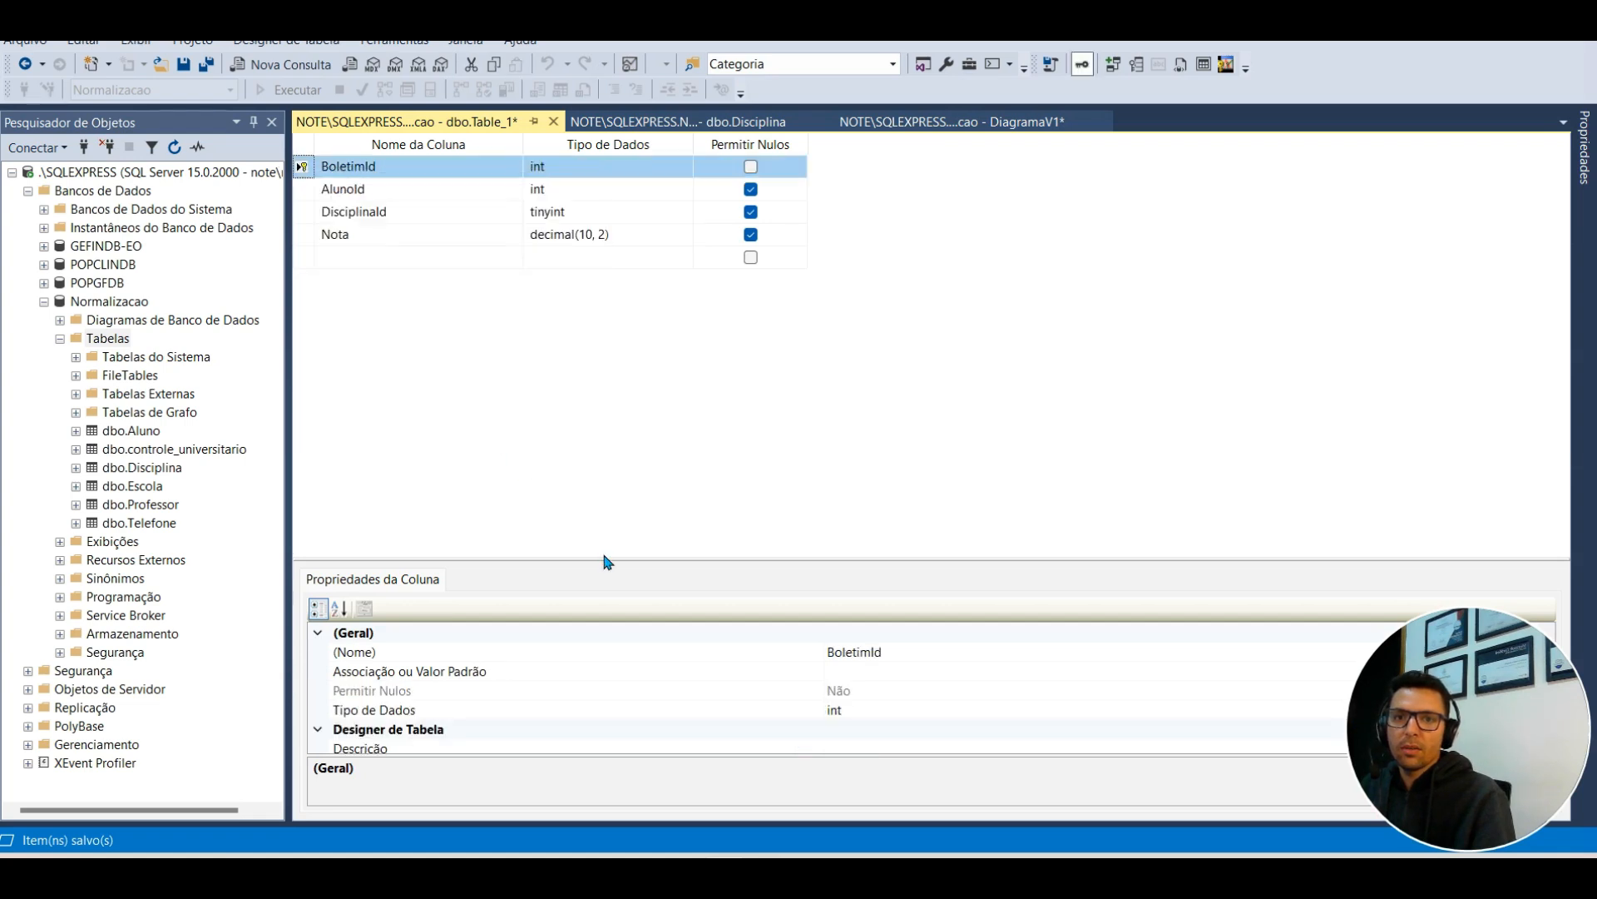
pyautogui.moveTo(612, 561); pyautogui.dragTo(612, 300)
pyautogui.click(318, 585)
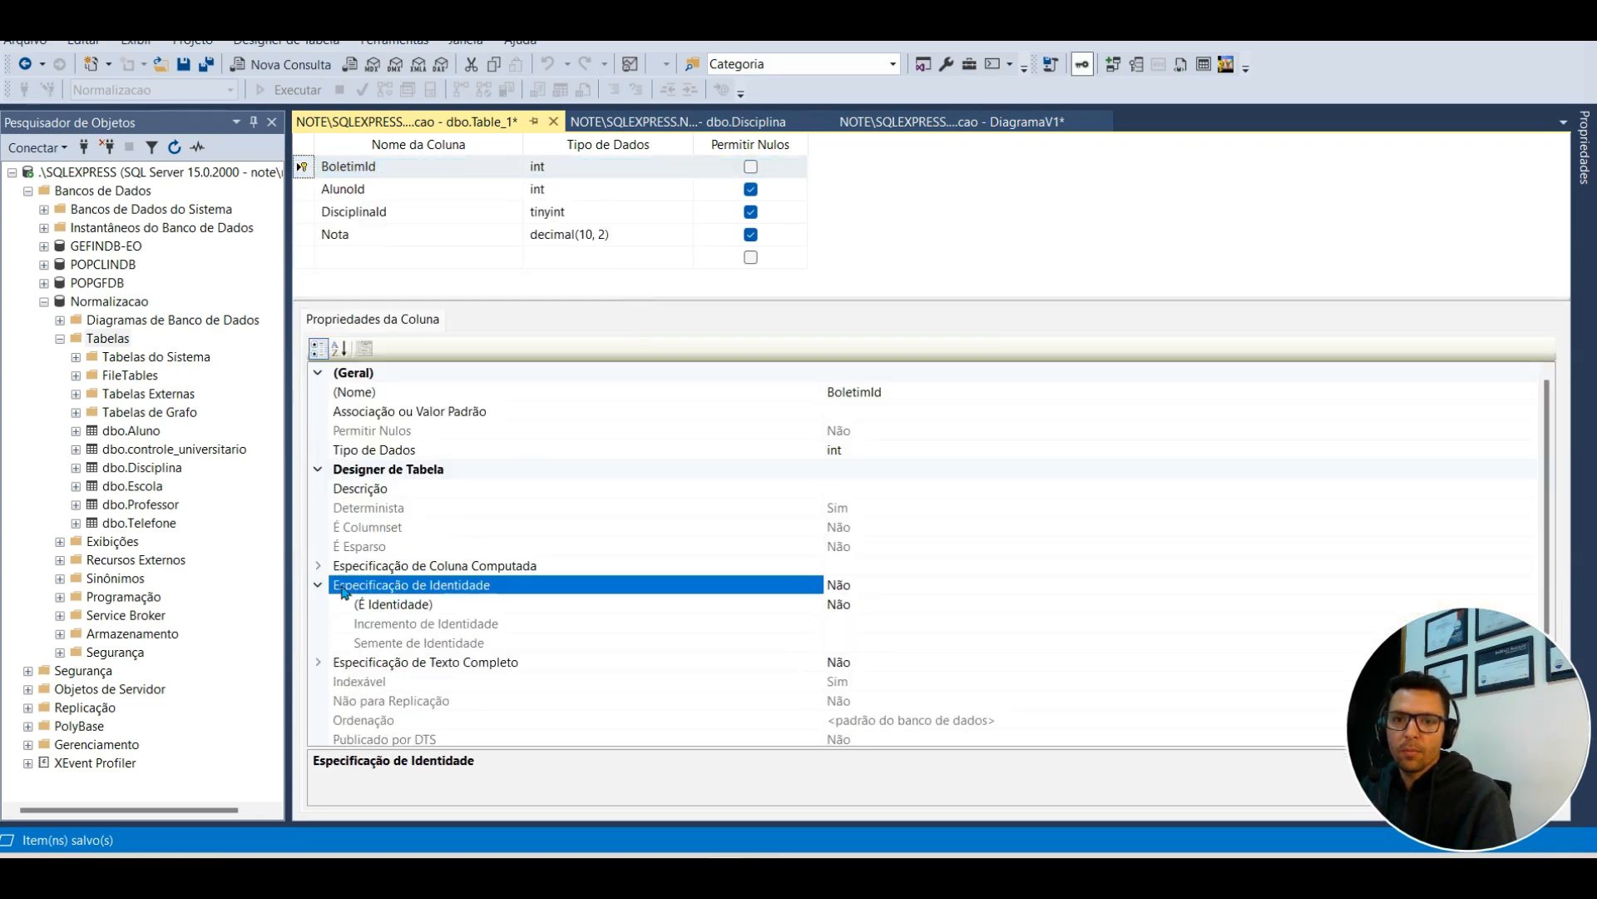
pyautogui.doubleClick(881, 606)
pyautogui.moveTo(648, 298); pyautogui.dragTo(653, 481)
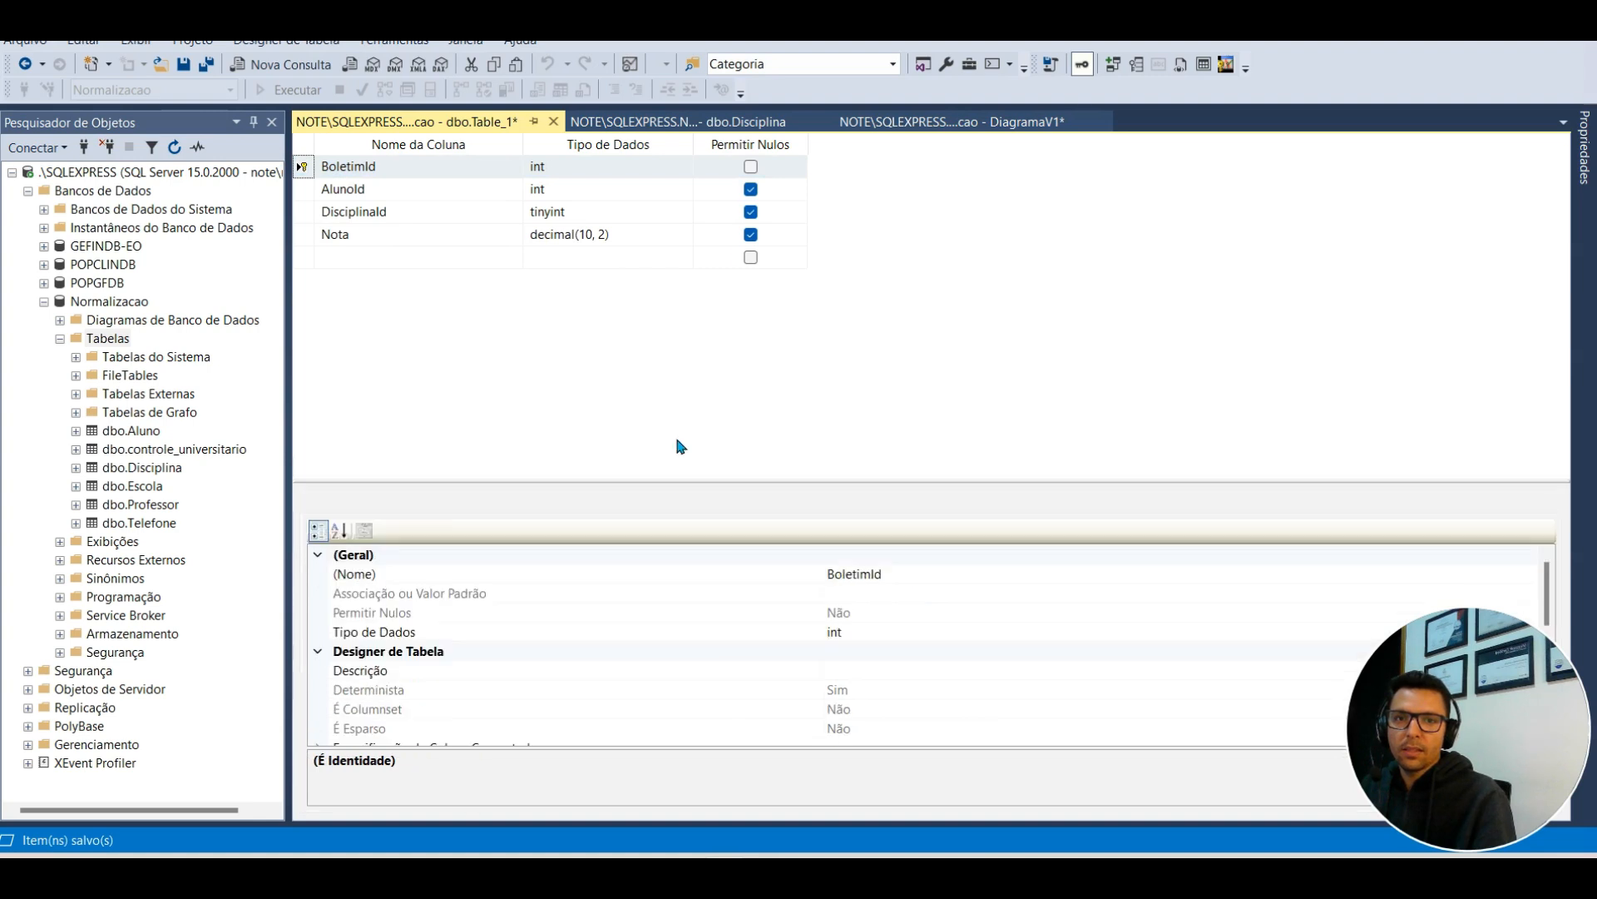
pyautogui.click(751, 189)
pyautogui.click(751, 211)
pyautogui.click(751, 235)
# Step: Save the table as Boletim, close all designers and DiagramaV1 without saving
pyautogui.click(184, 64)
pyautogui.write('Boletim')
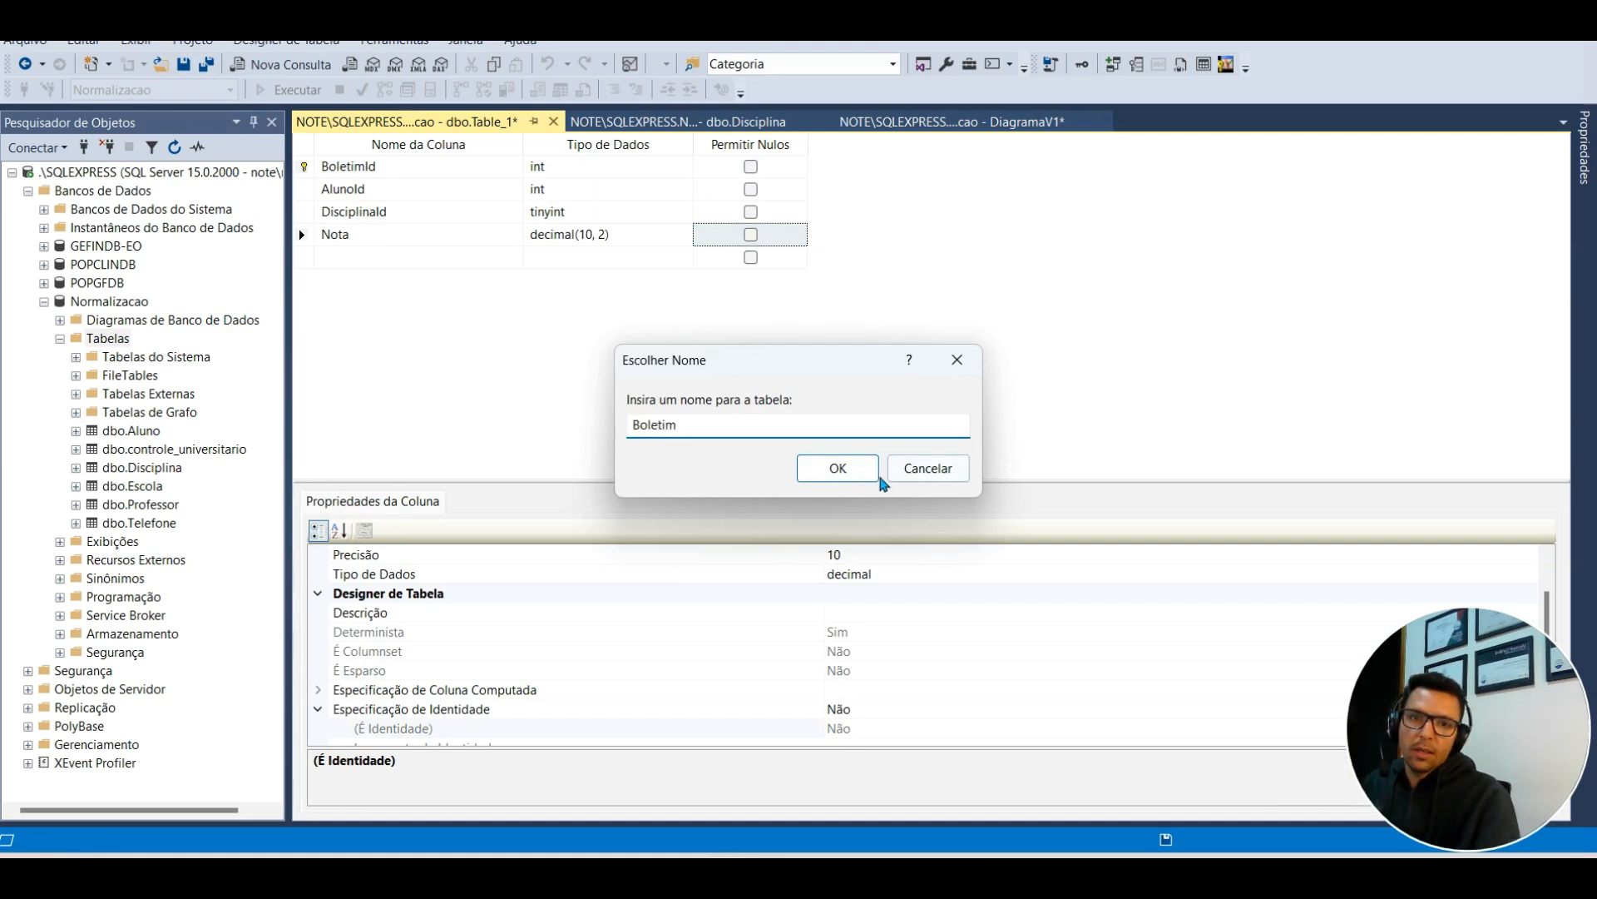
pyautogui.click(835, 468)
pyautogui.click(550, 122)
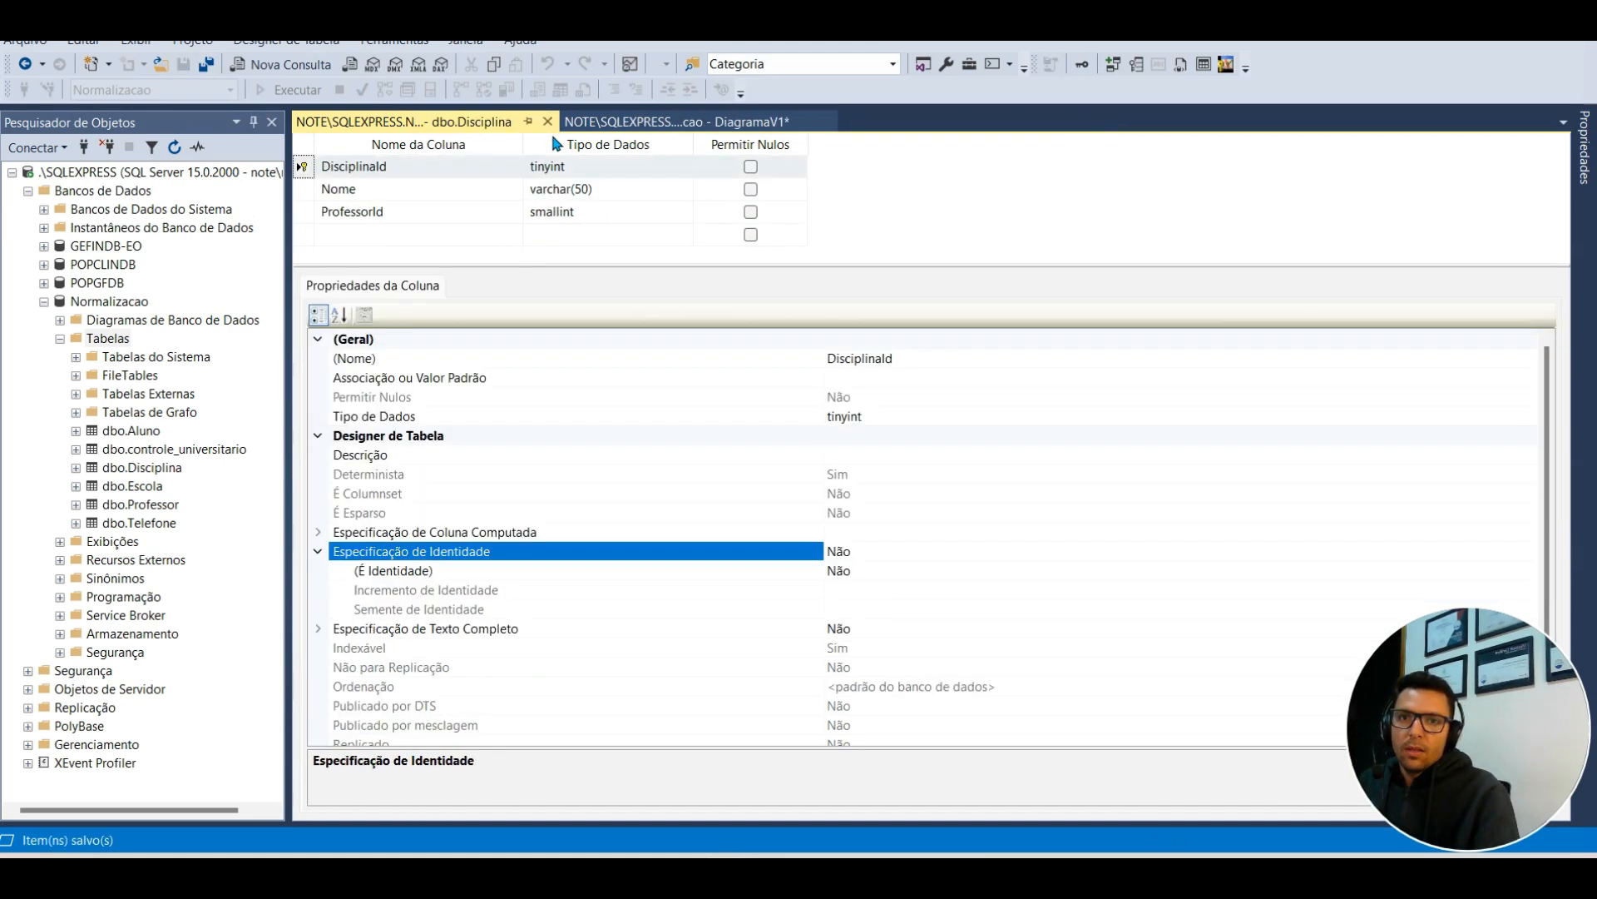
pyautogui.click(553, 123)
pyautogui.click(557, 121)
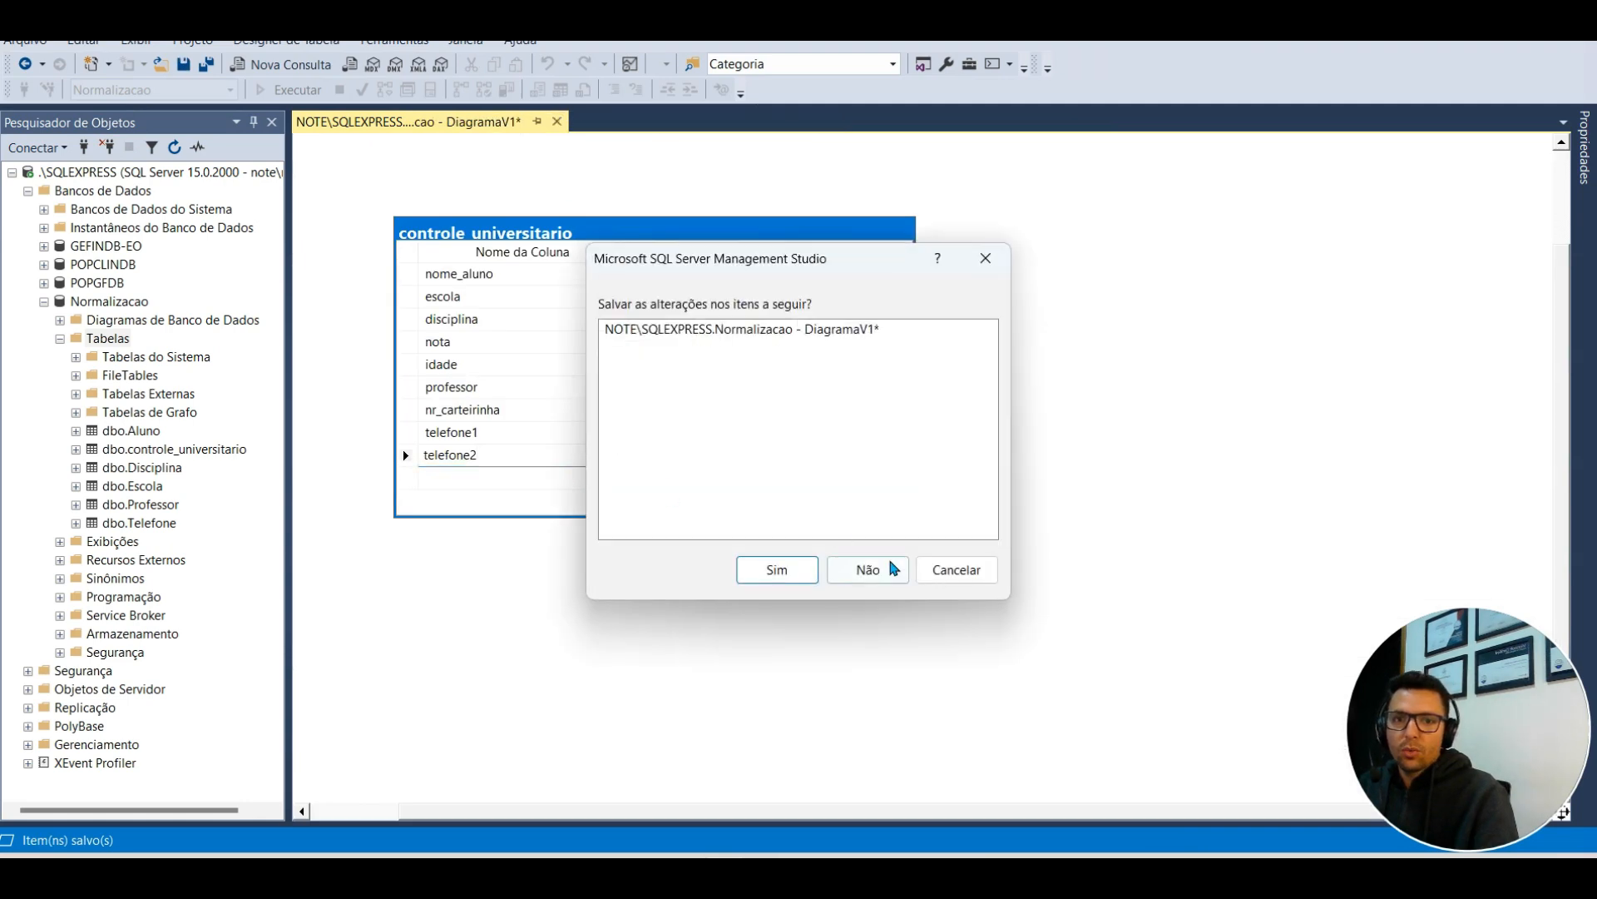
pyautogui.click(866, 569)
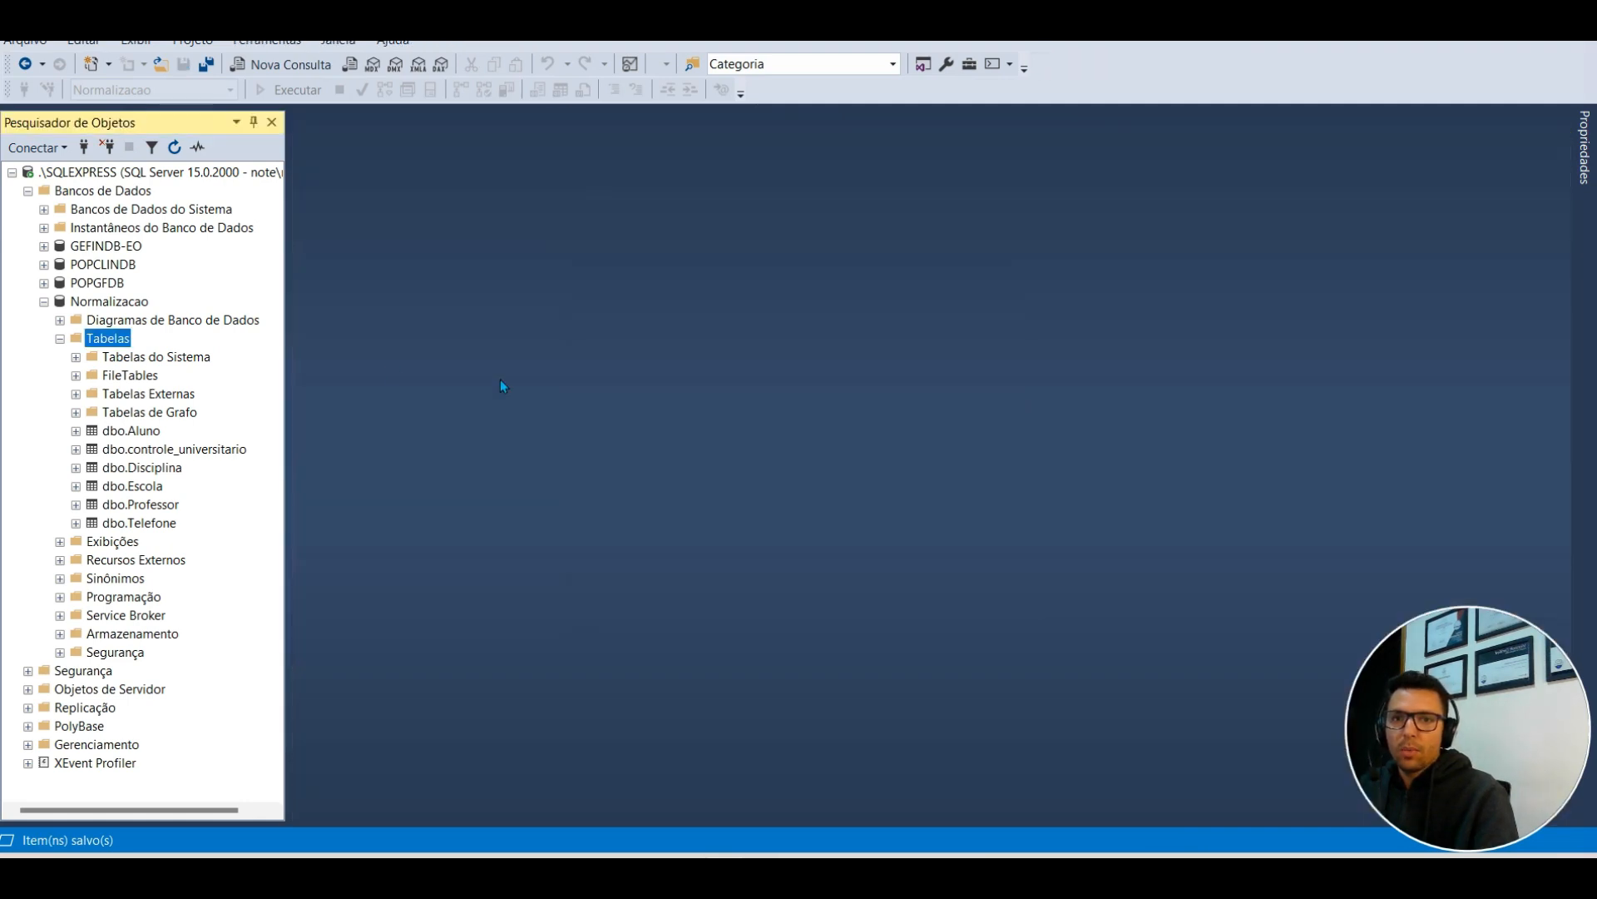
pyautogui.rightClick(126, 322)
# Step: Create a new diagram with Aluno, Boletim, Disciplina, Escola, Professor and Telefone, excluding controle_universitario
pyautogui.click(192, 325)
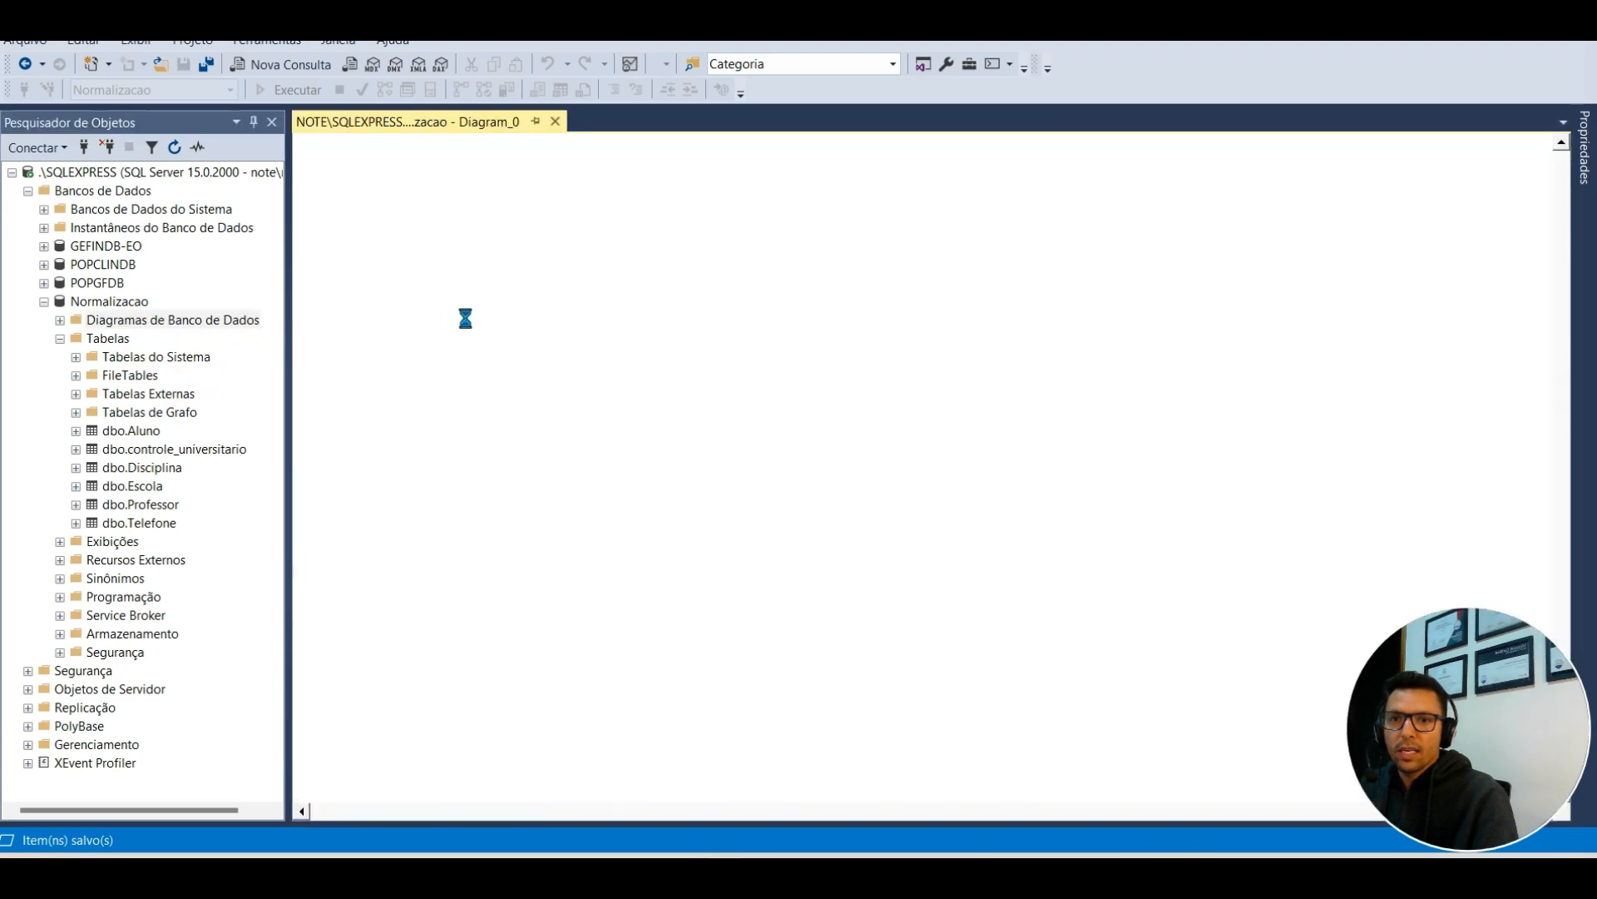
pyautogui.keyDown('shift'); pyautogui.click(616, 406); pyautogui.keyUp('shift')
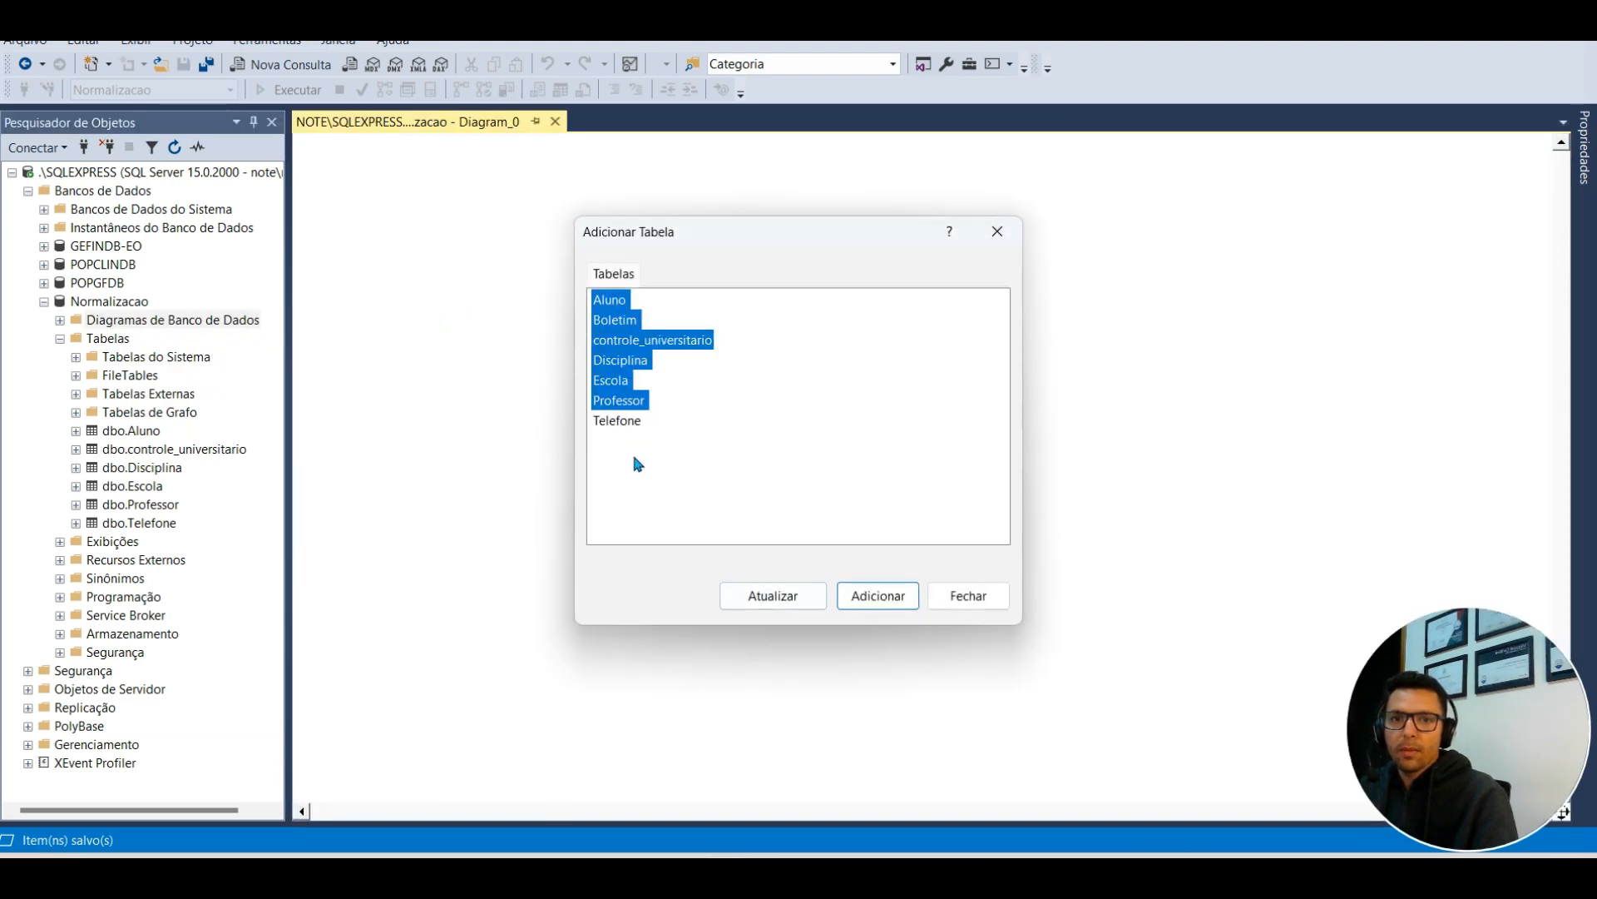
pyautogui.keyDown('shift'); pyautogui.click(623, 420); pyautogui.keyUp('shift')
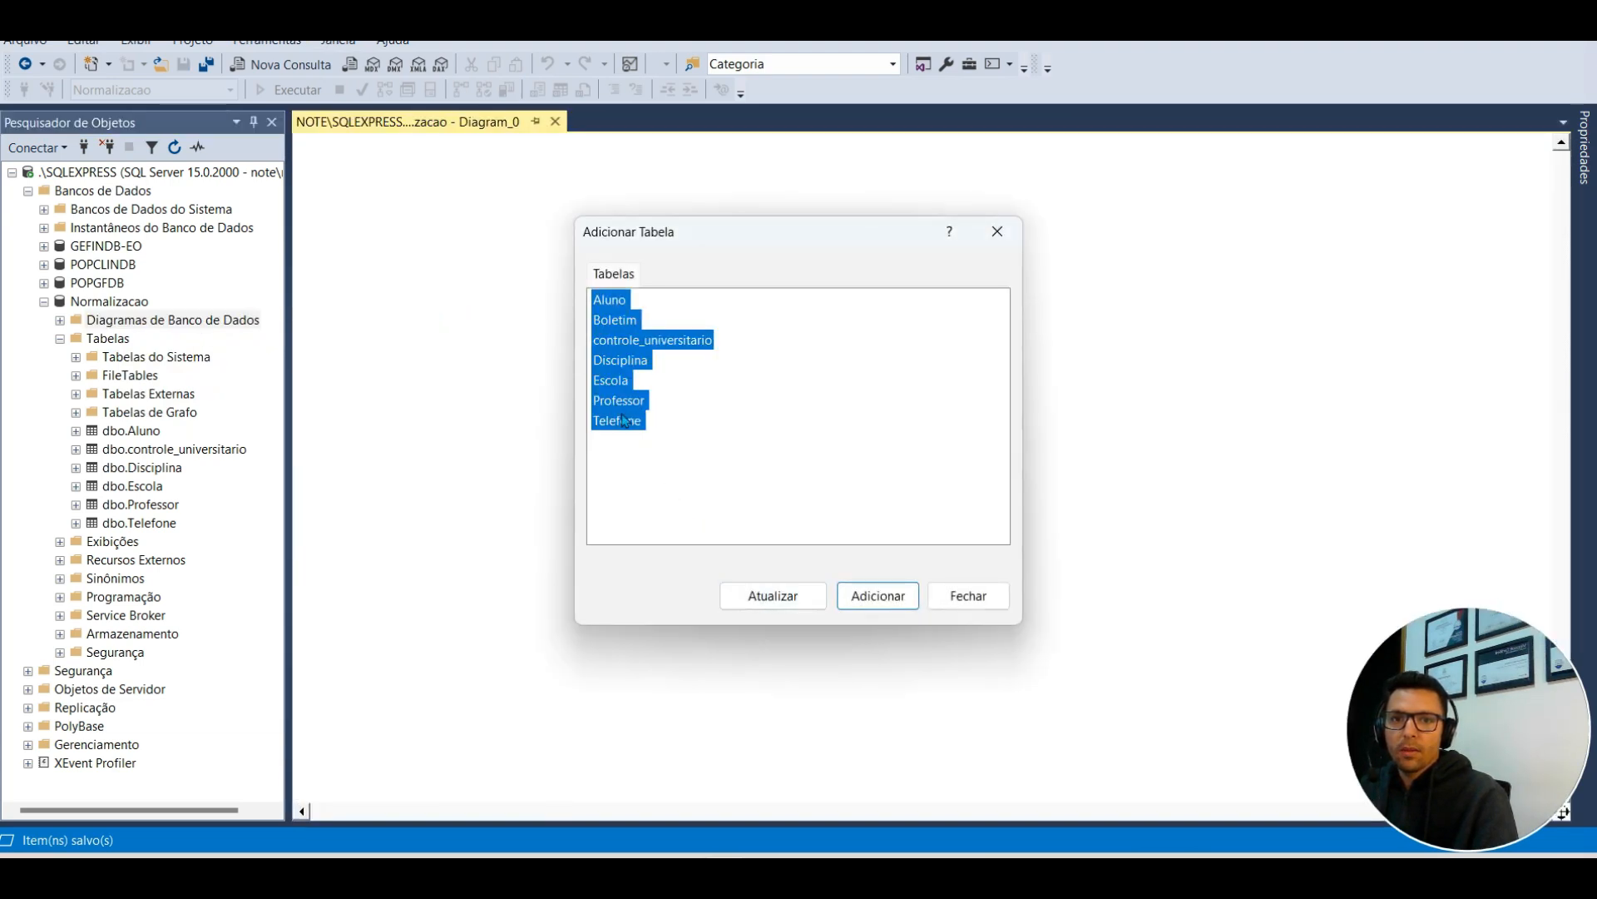
pyautogui.click(876, 596)
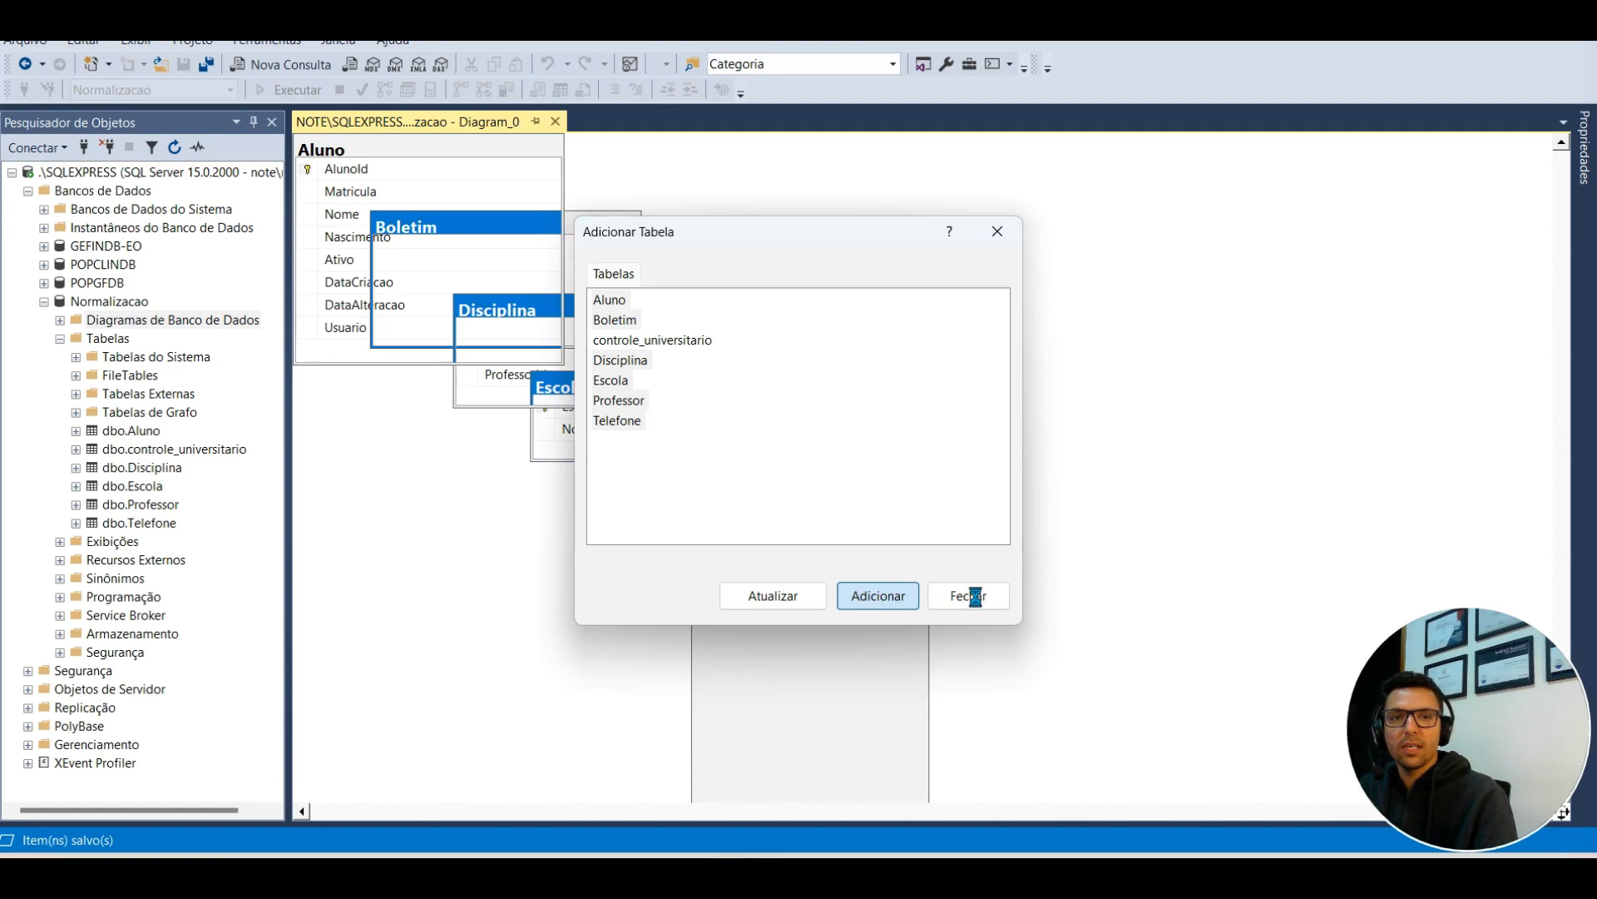
pyautogui.click(970, 596)
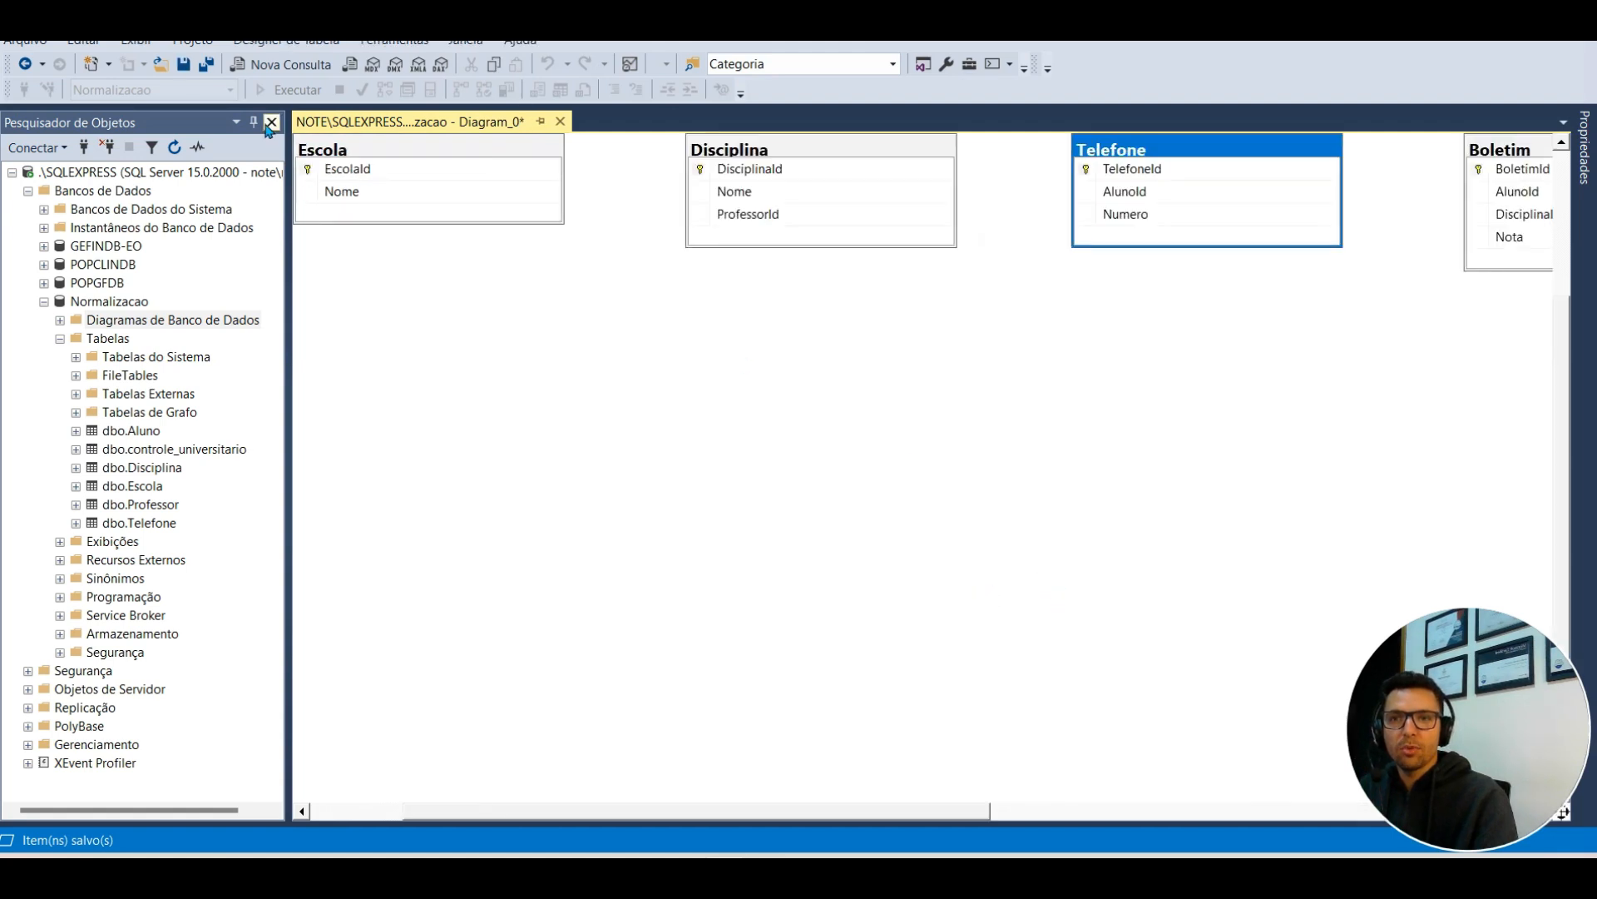
# Step: Widen the diagram and arrange Disciplina, Telefone, Professor and Aluno around a central Boletim
pyautogui.click(254, 123)
pyautogui.moveTo(509, 152); pyautogui.dragTo(193, 412)
pyautogui.moveTo(899, 158); pyautogui.dragTo(477, 181)
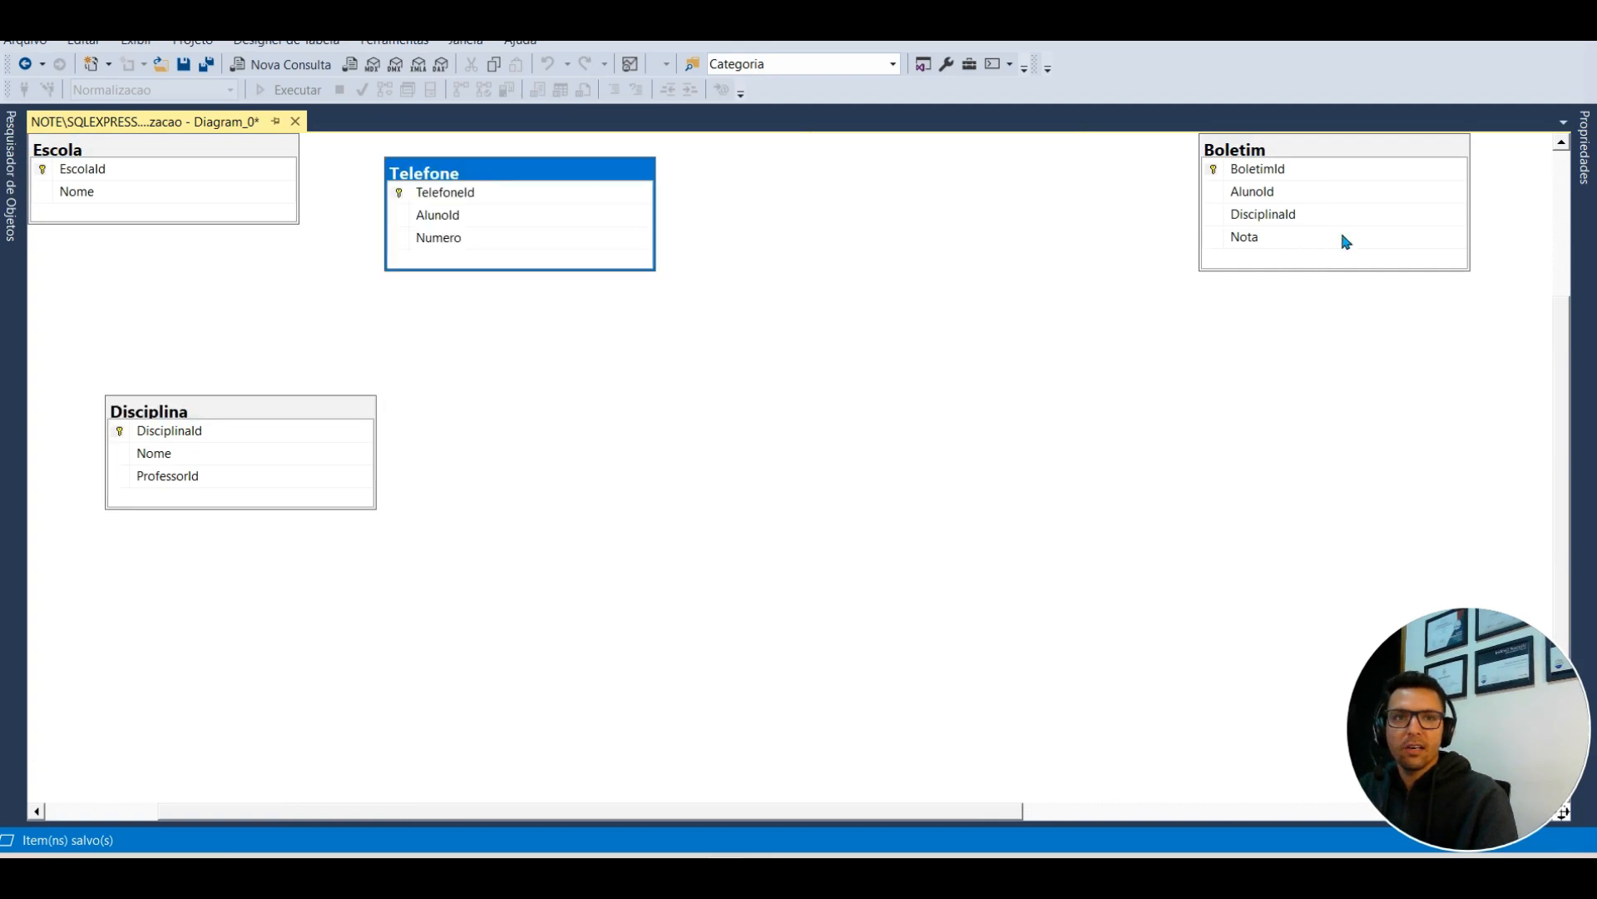
pyautogui.moveTo(1302, 150); pyautogui.dragTo(668, 333)
pyautogui.moveTo(781, 816); pyautogui.dragTo(1229, 814)
pyautogui.moveTo(1252, 167); pyautogui.dragTo(188, 660)
pyautogui.click(891, 164)
pyautogui.moveTo(901, 152); pyautogui.dragTo(372, 331)
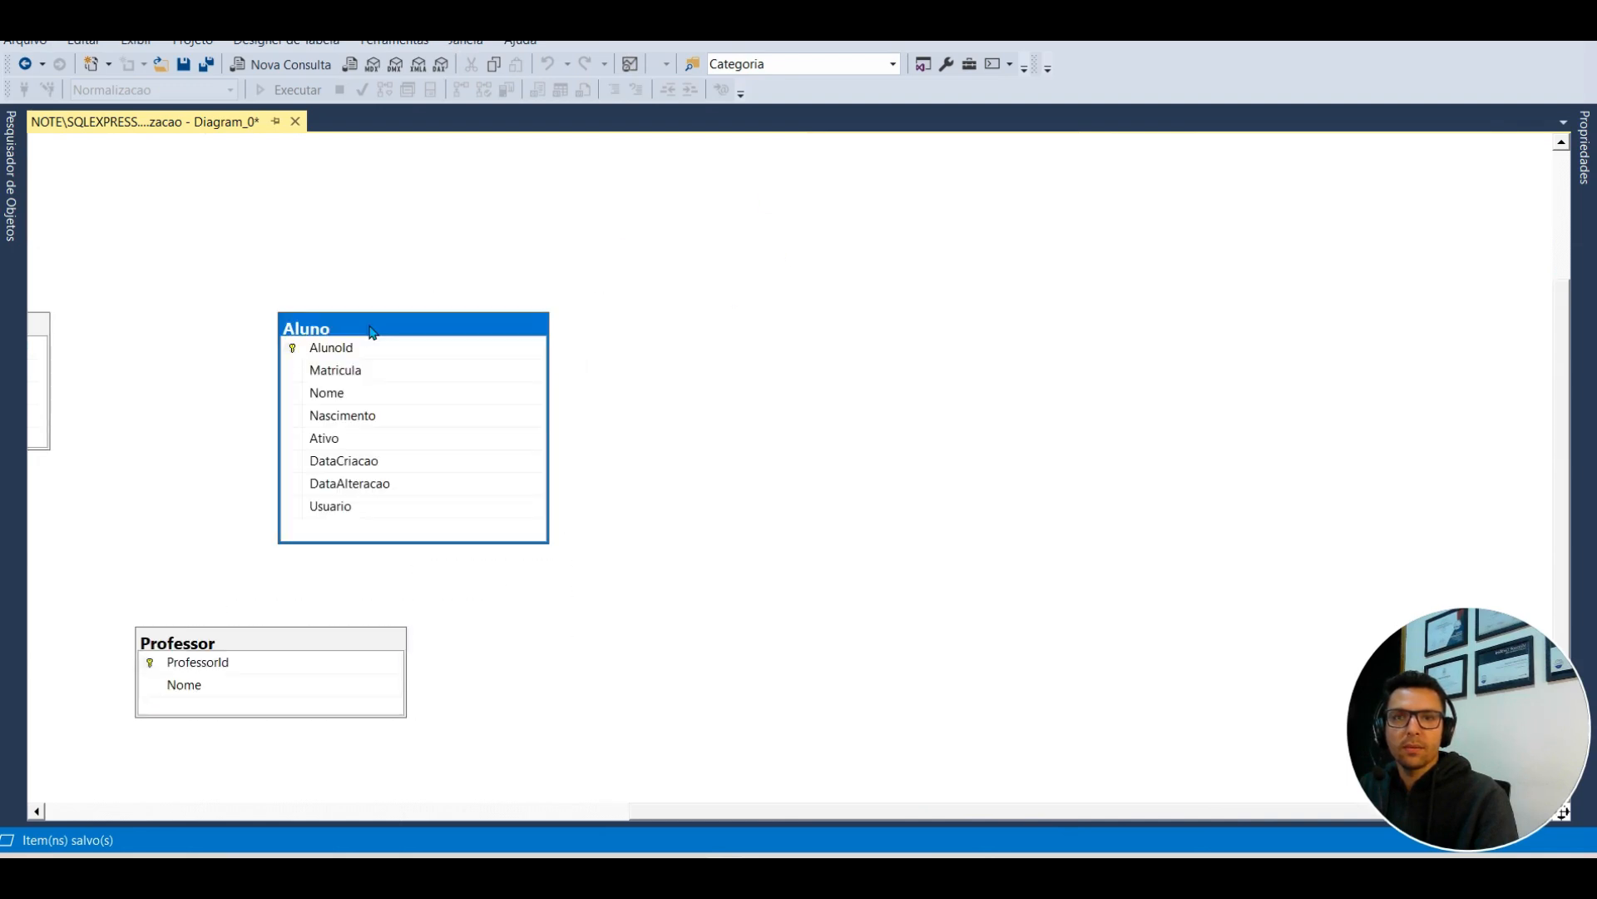
pyautogui.moveTo(676, 812); pyautogui.dragTo(188, 821)
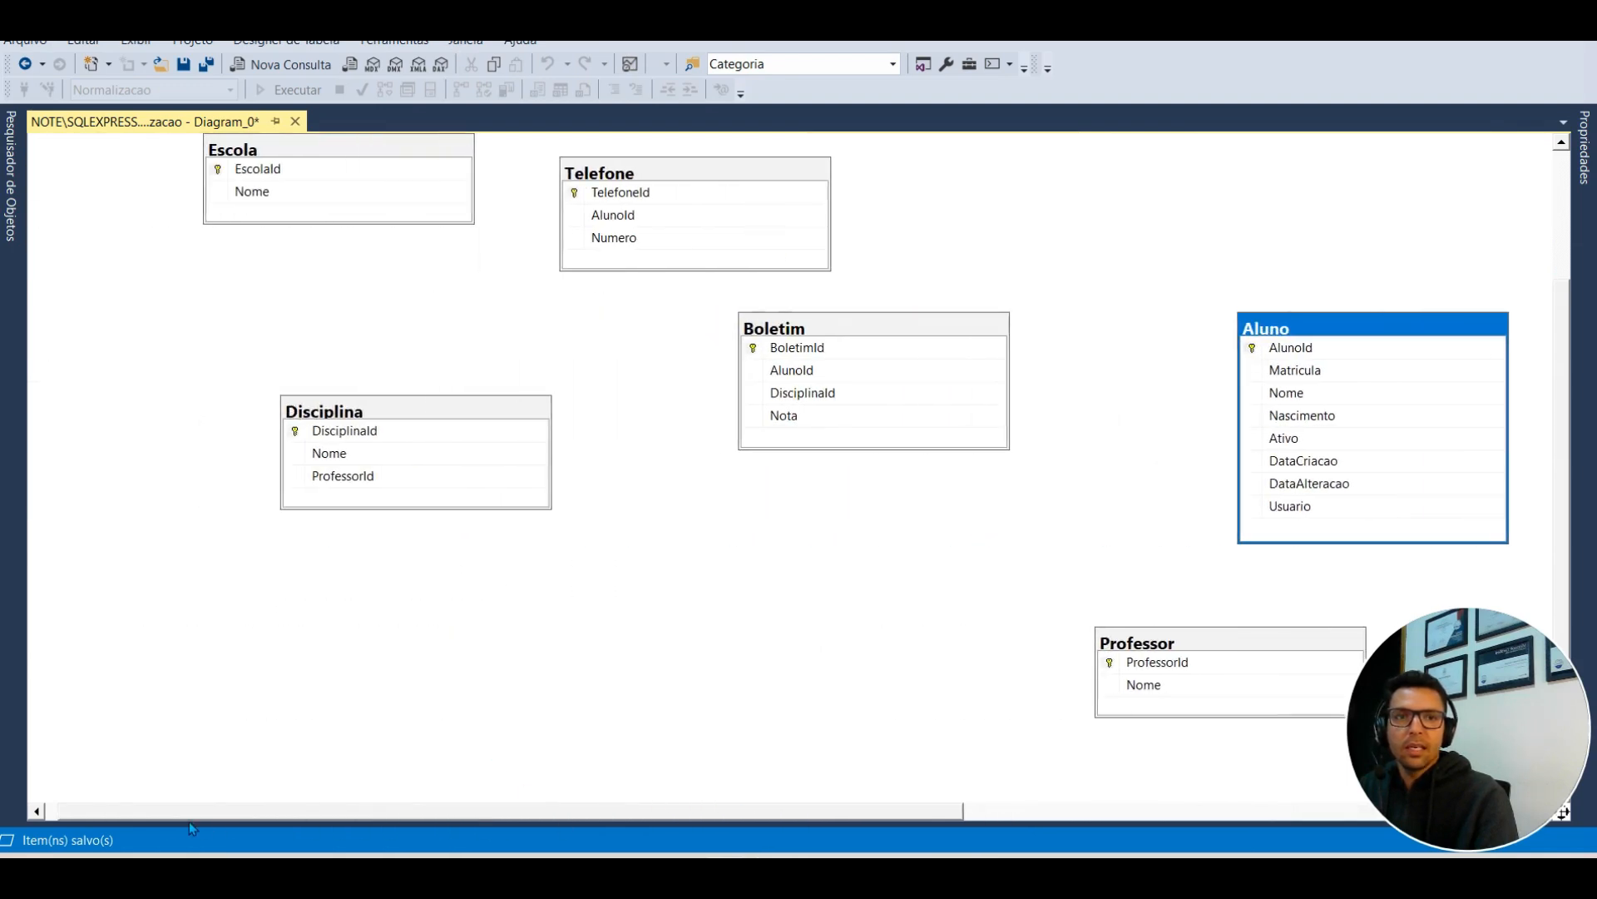
pyautogui.click(411, 666)
pyautogui.scroll(3, 491, 678)
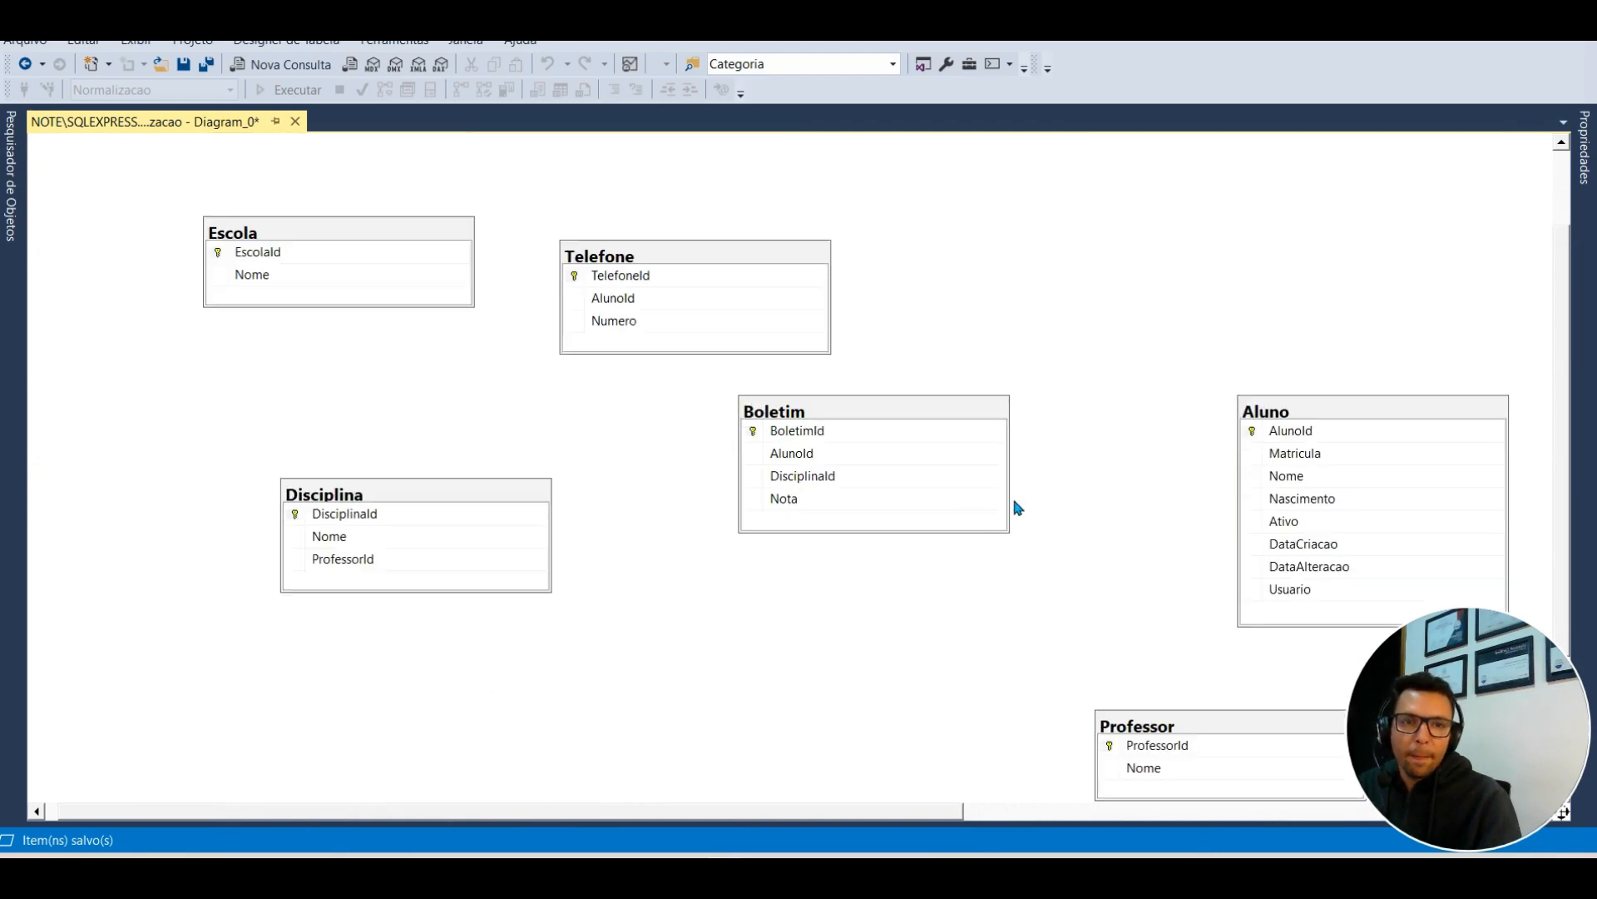
# Step: Relate Boletim to Aluno by dragging AlunoId and confirming the relationship
pyautogui.moveTo(1251, 430); pyautogui.dragTo(791, 453)
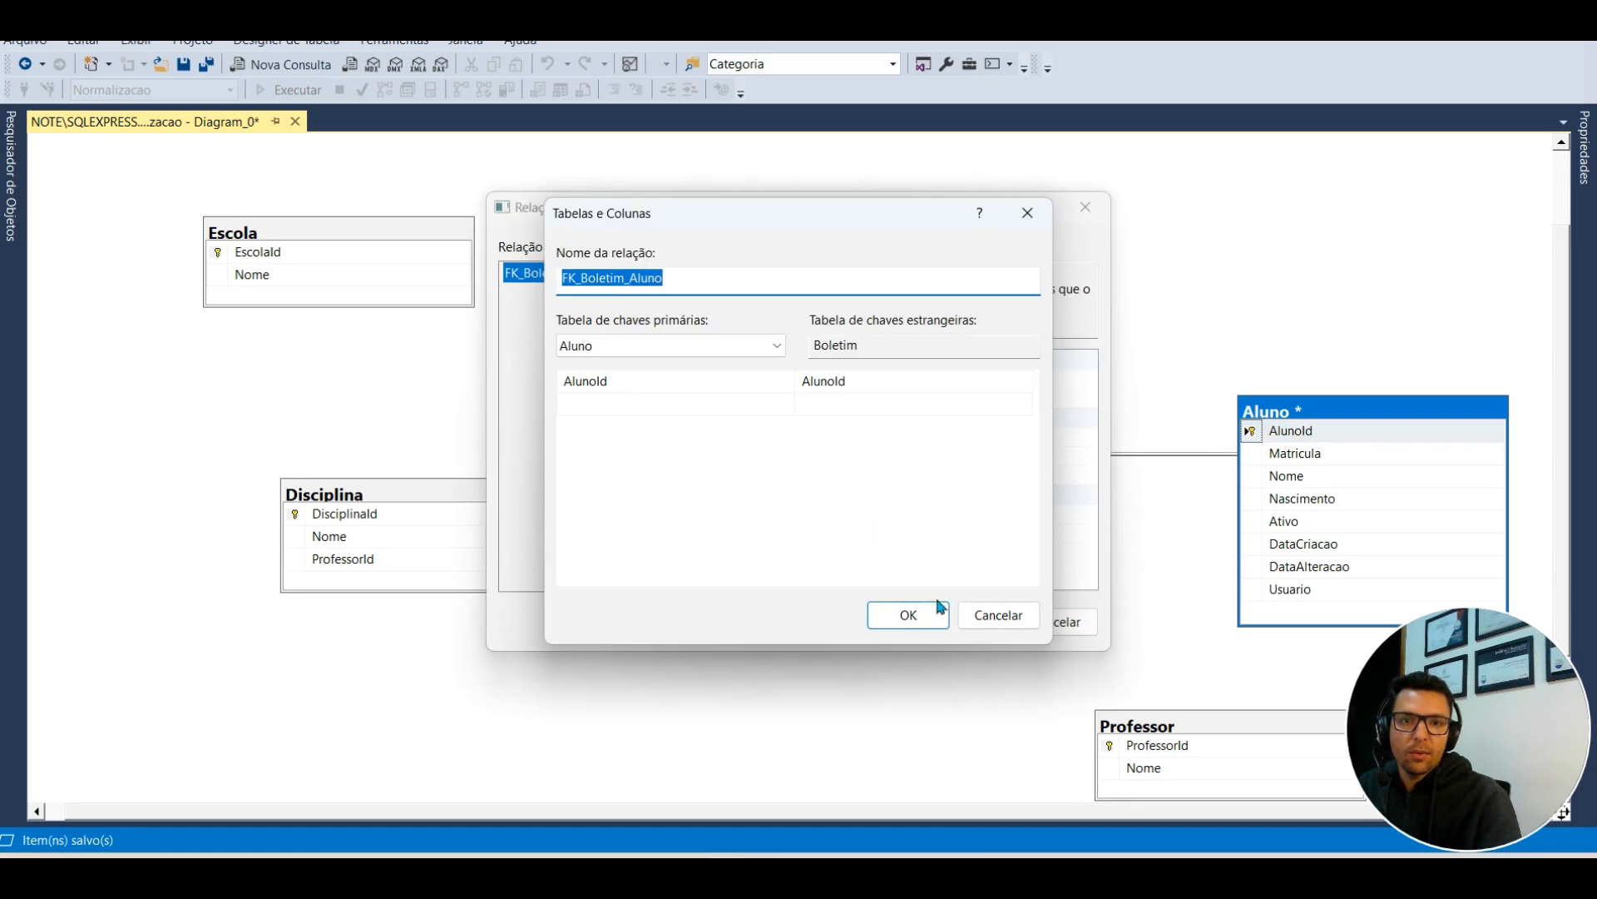
pyautogui.click(930, 624)
pyautogui.click(962, 624)
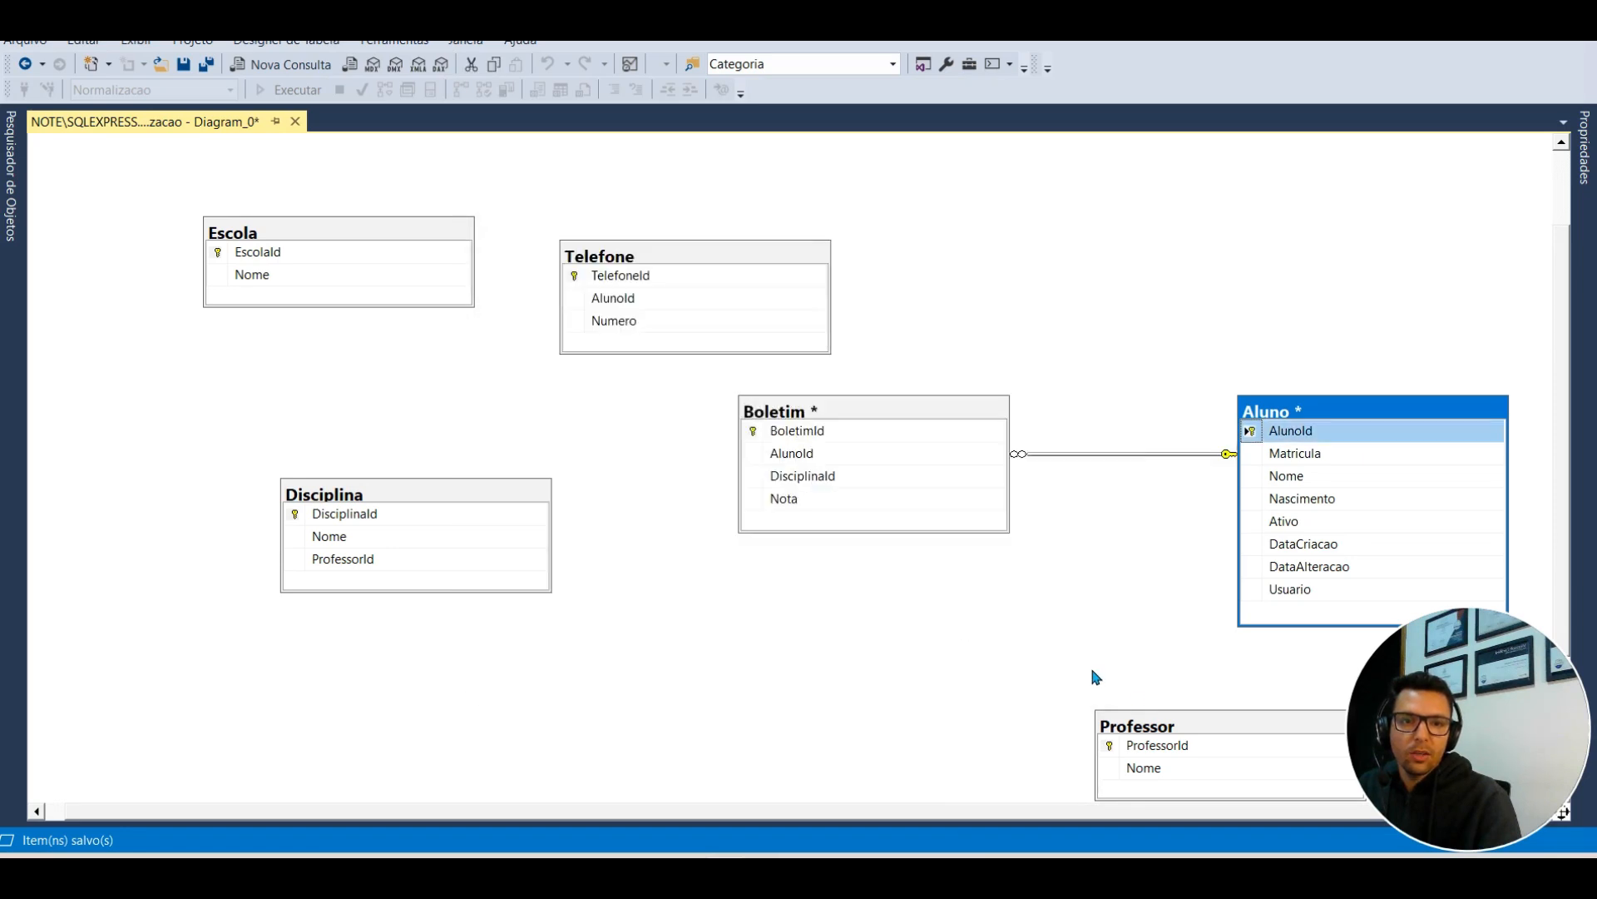
# Step: Move Professor nearby and link its ProfessorId to Disciplina as a foreign key
pyautogui.moveTo(1160, 734); pyautogui.dragTo(886, 622)
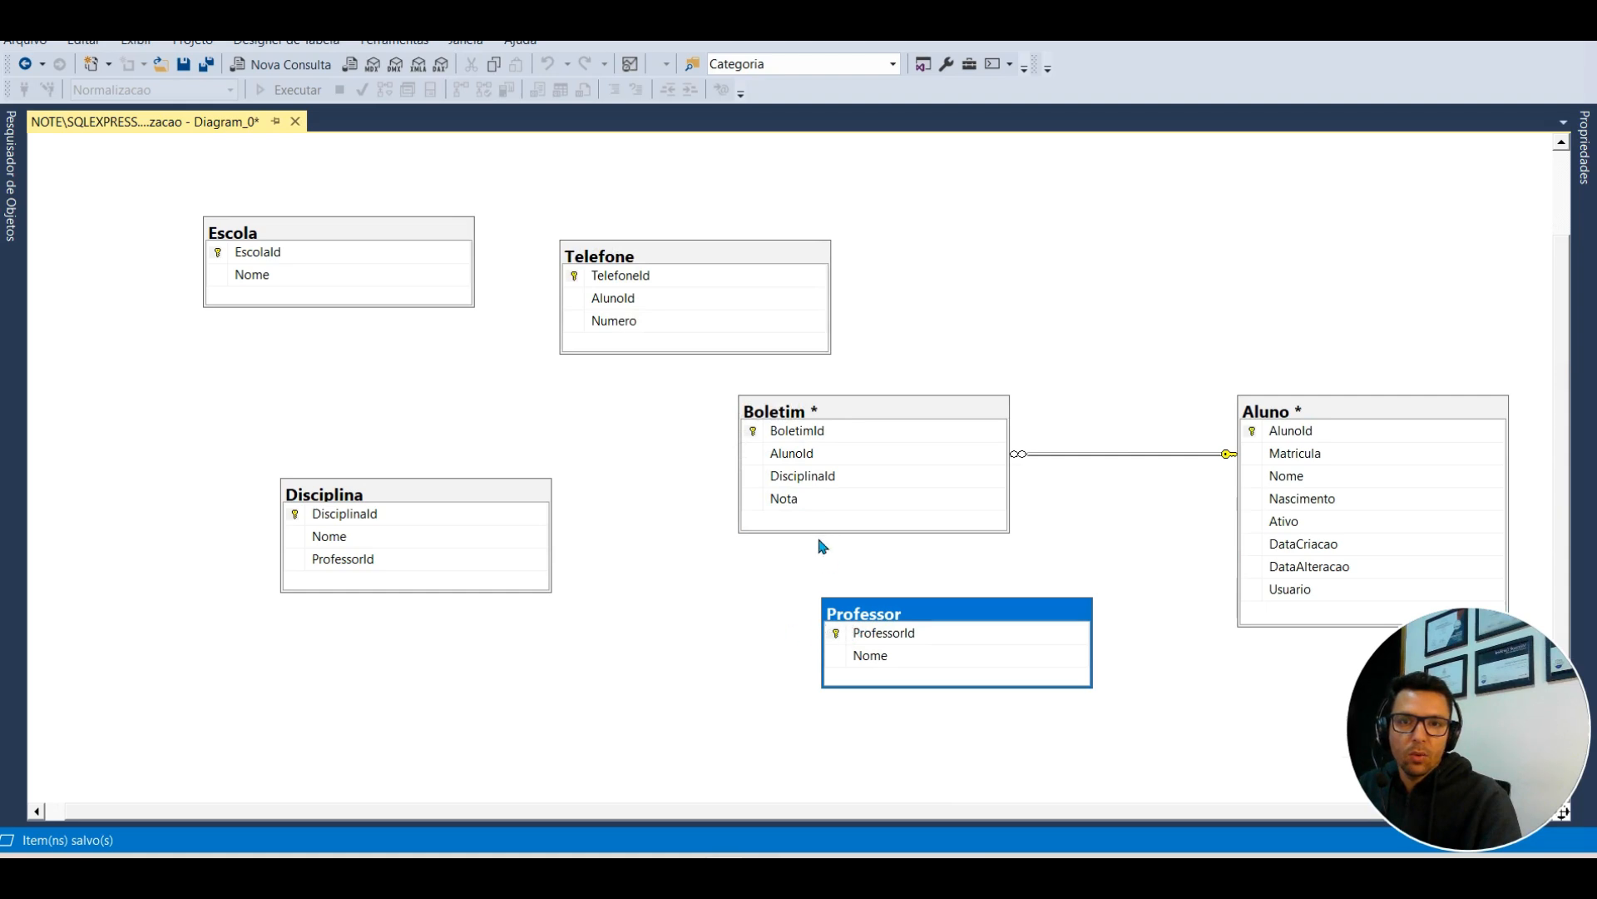
pyautogui.click(834, 635)
pyautogui.moveTo(835, 635); pyautogui.dragTo(441, 558)
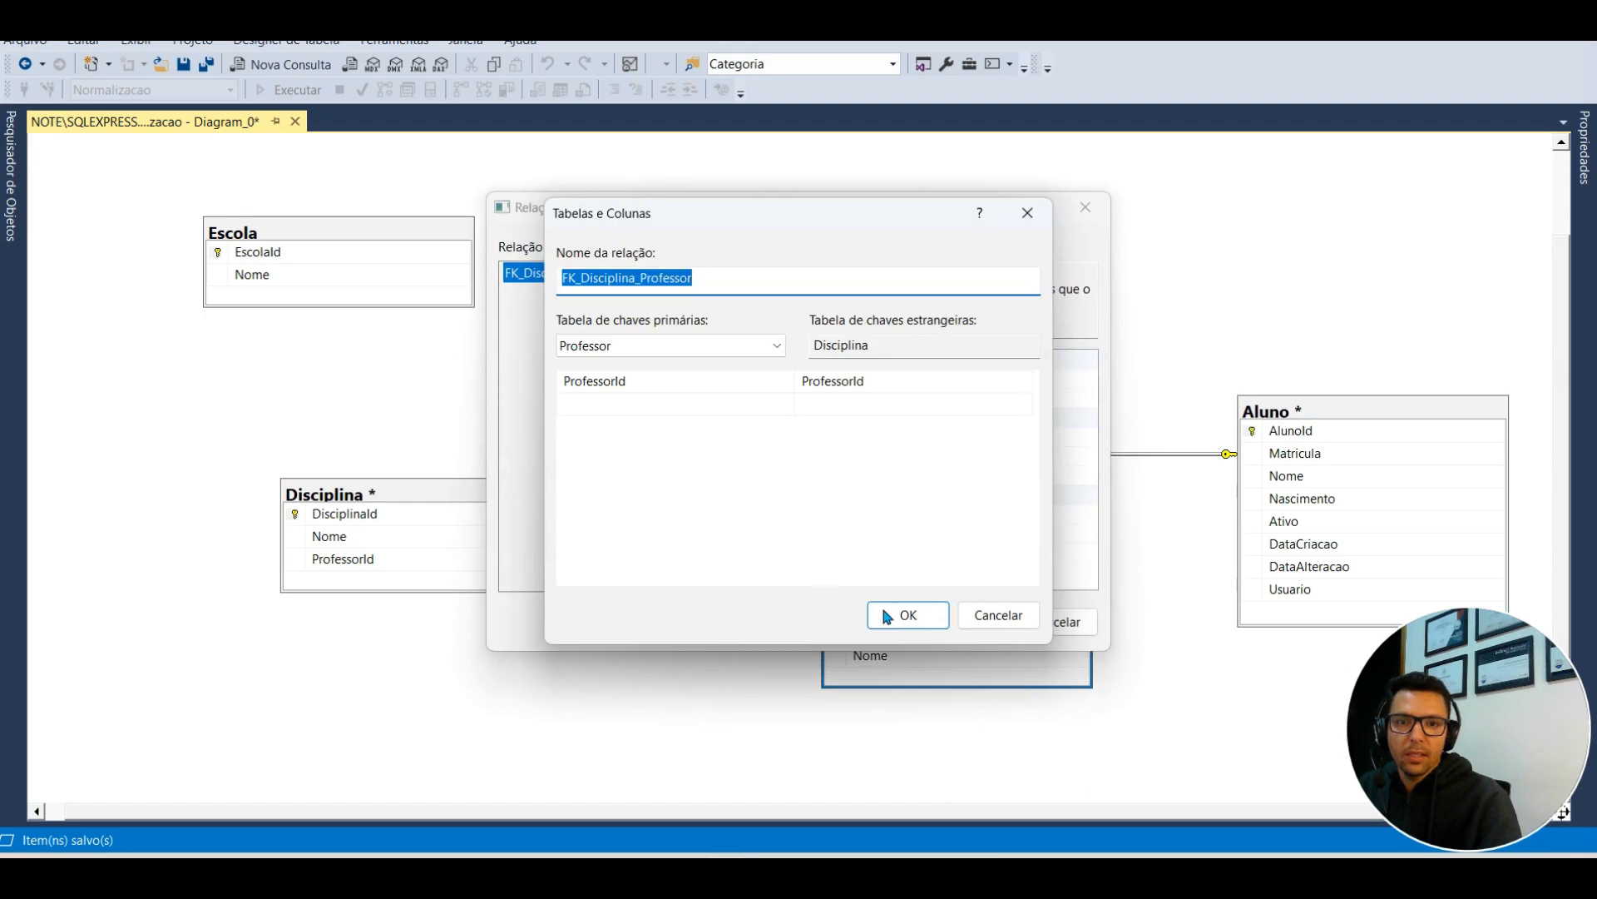
pyautogui.click(886, 617)
pyautogui.click(942, 620)
# Step: Link Disciplina's DisciplinaId to Boletim's DisciplinaId as a foreign key
pyautogui.moveTo(298, 517); pyautogui.dragTo(792, 483)
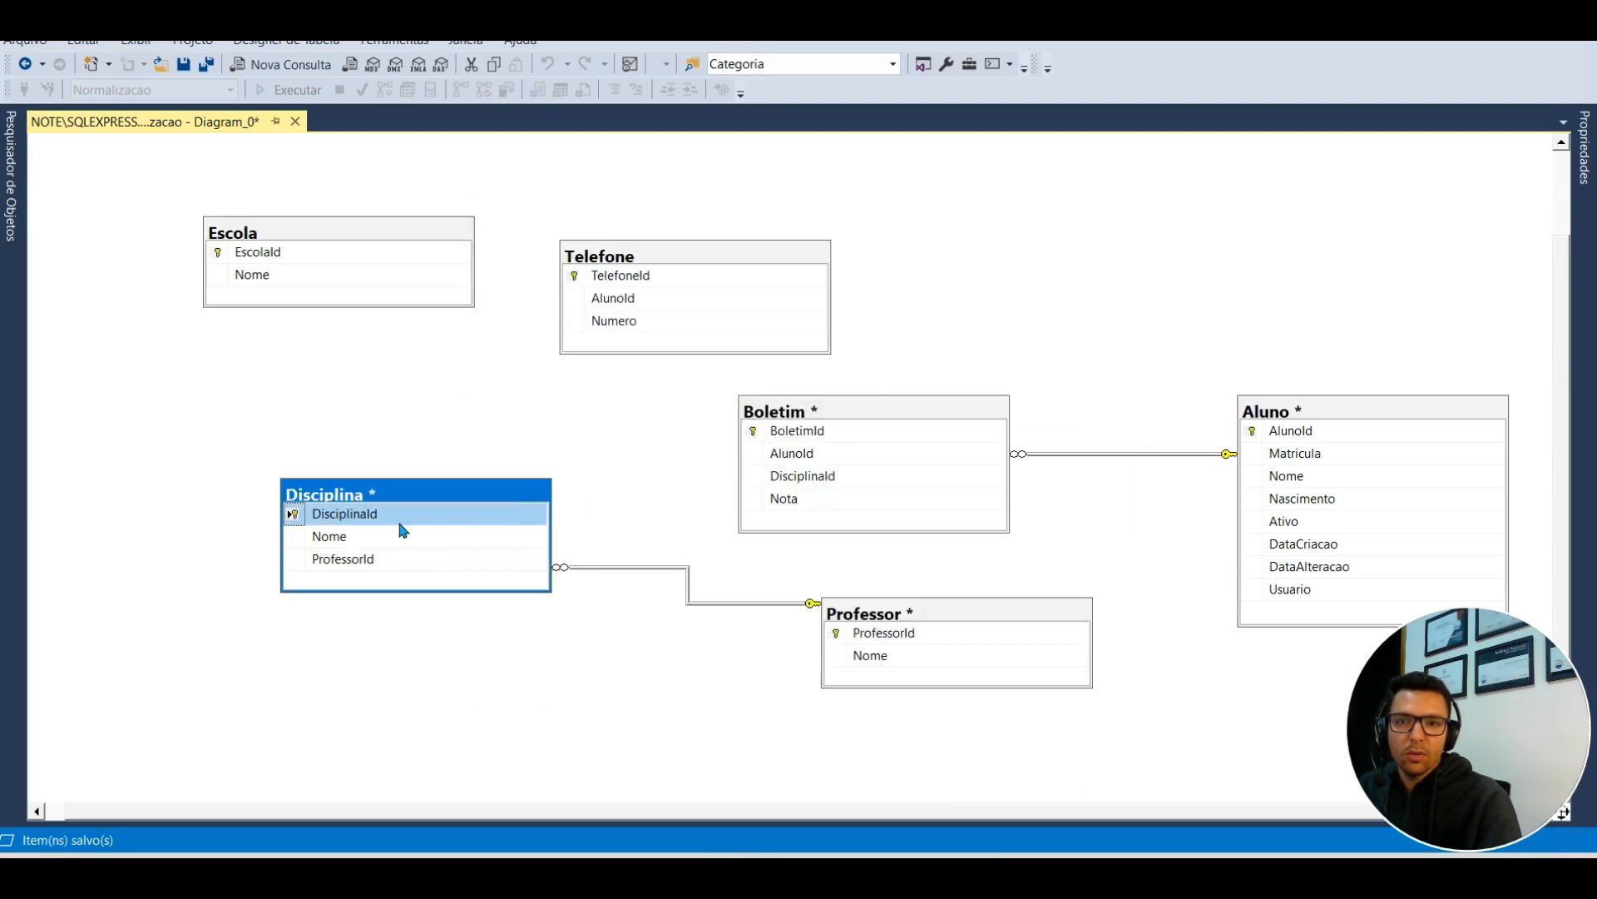
pyautogui.moveTo(295, 520); pyautogui.dragTo(786, 476)
pyautogui.click(909, 616)
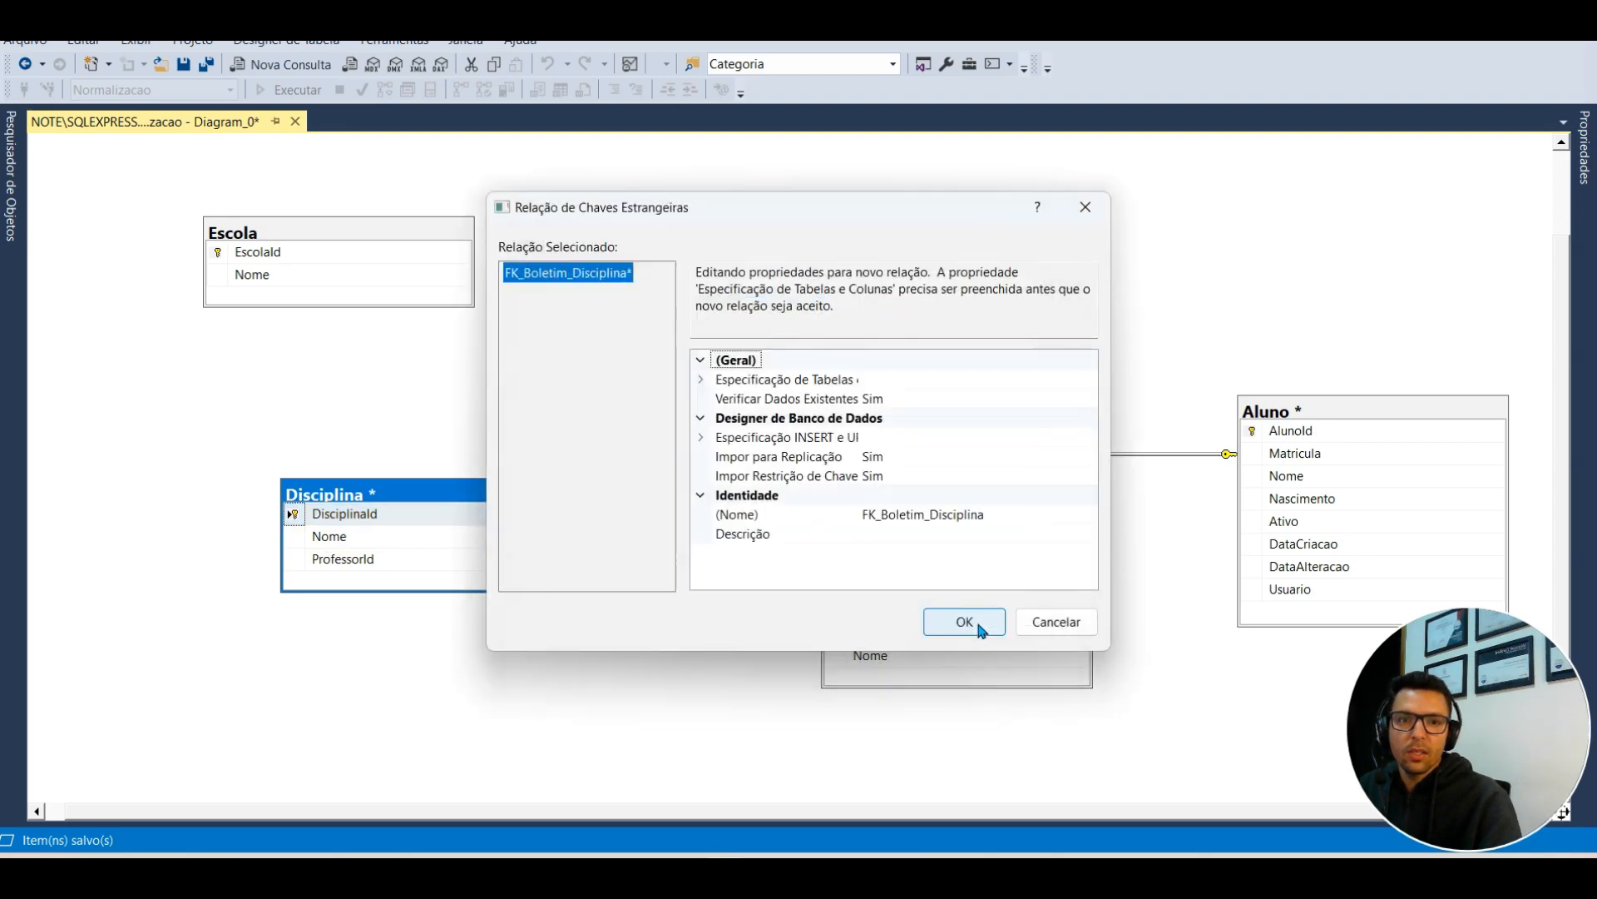
pyautogui.click(966, 622)
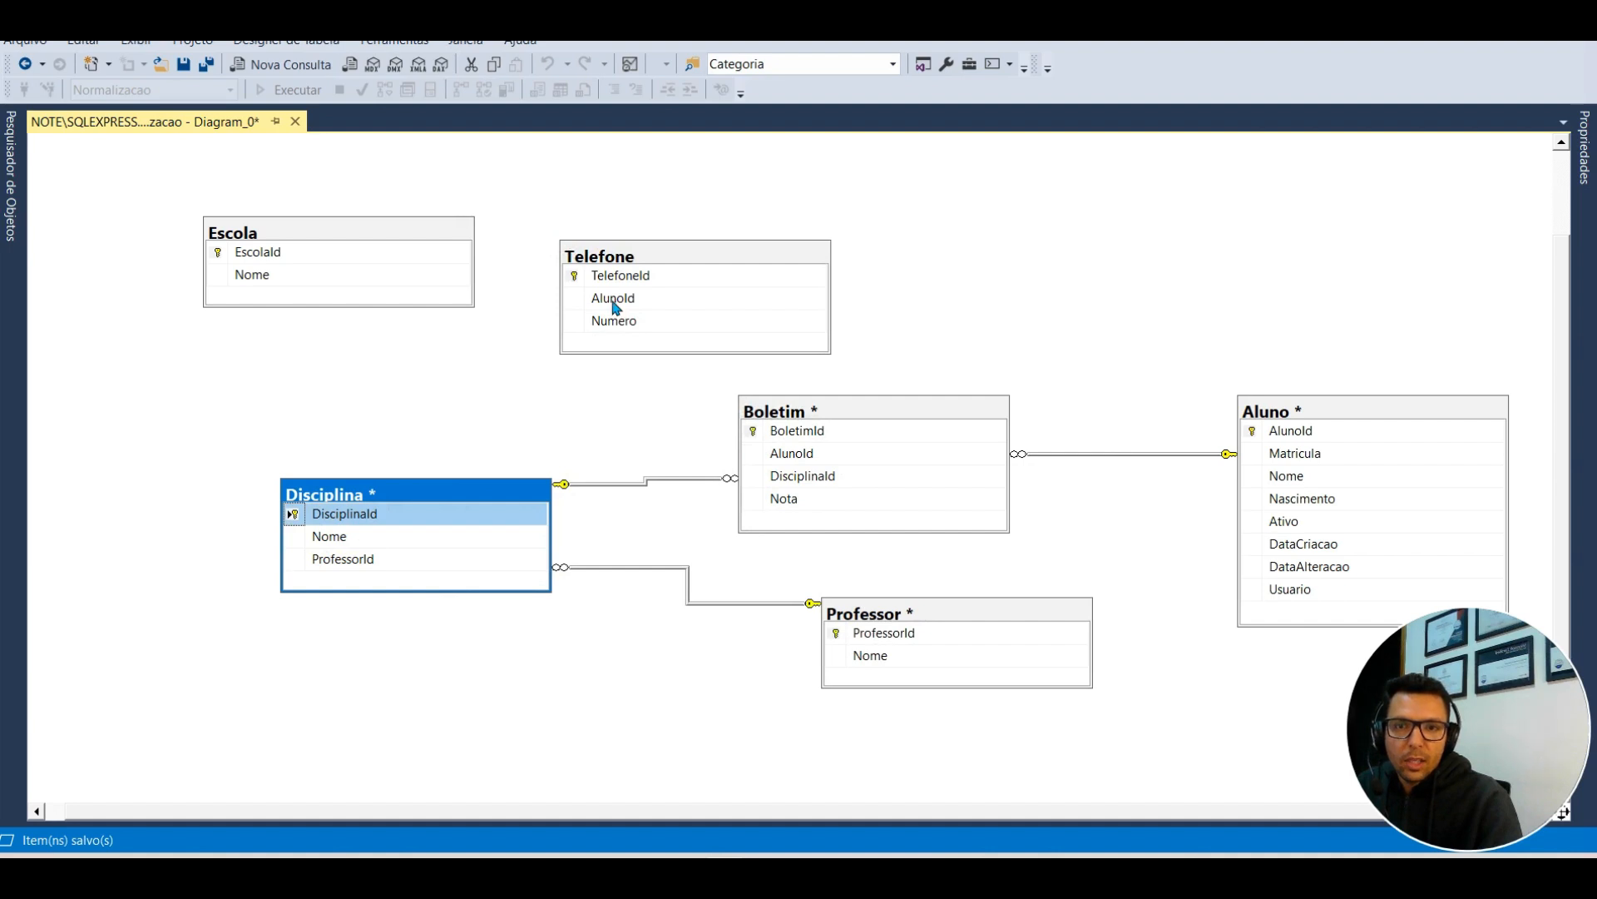
# Step: Link Aluno's AlunoId to Telefone's AlunoId as a foreign key
pyautogui.click(583, 280)
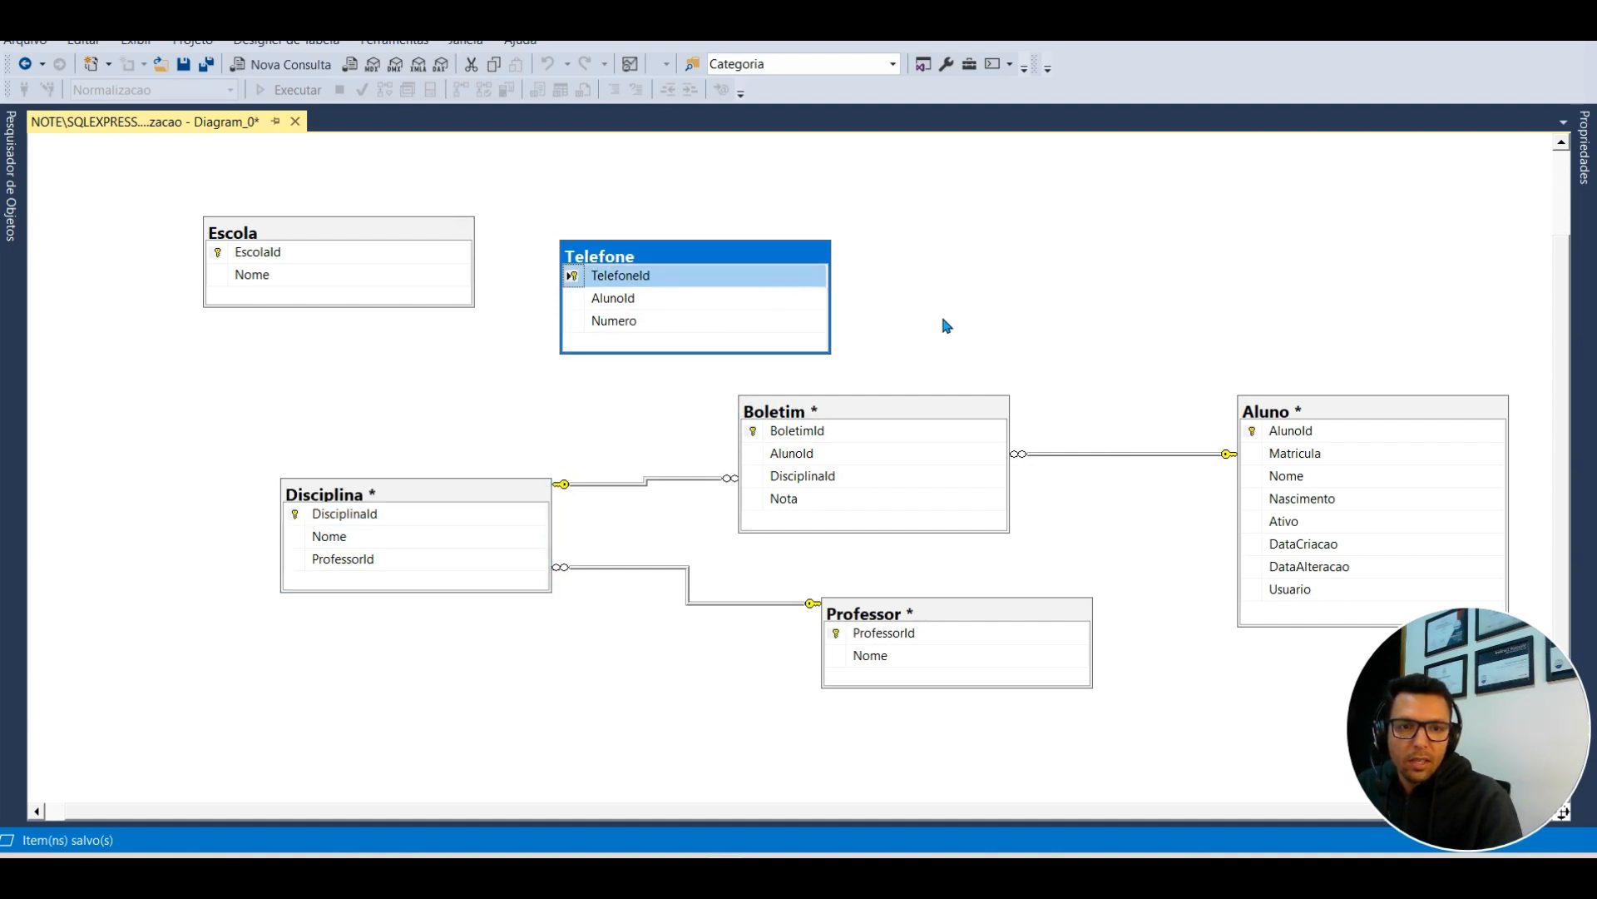
pyautogui.click(1252, 432)
pyautogui.moveTo(1252, 432); pyautogui.dragTo(627, 298)
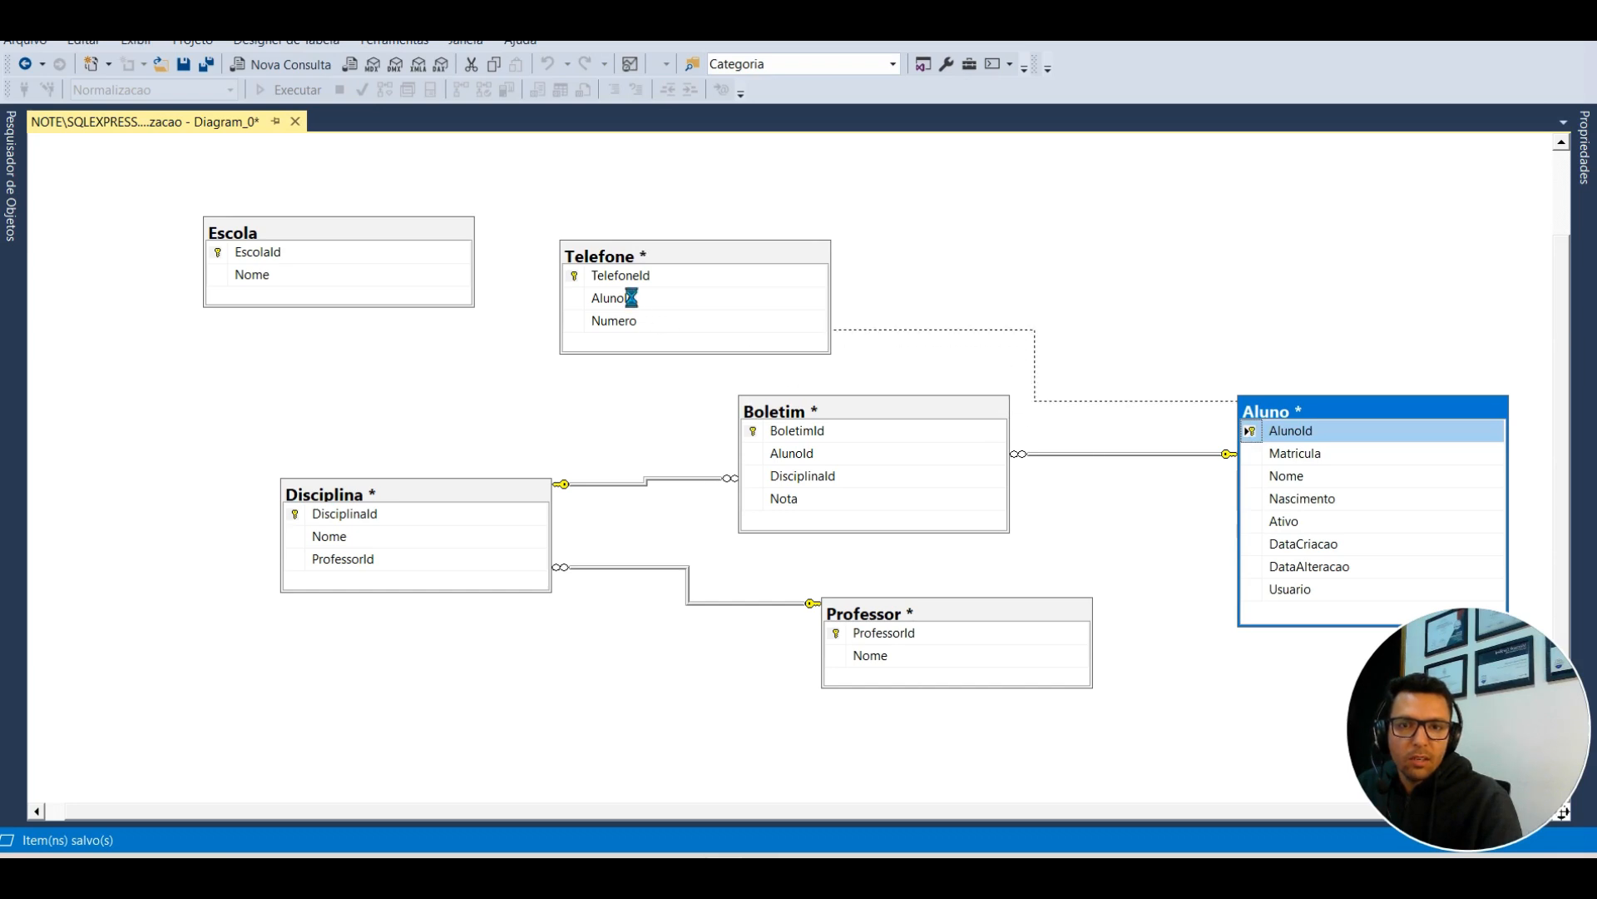
pyautogui.click(920, 618)
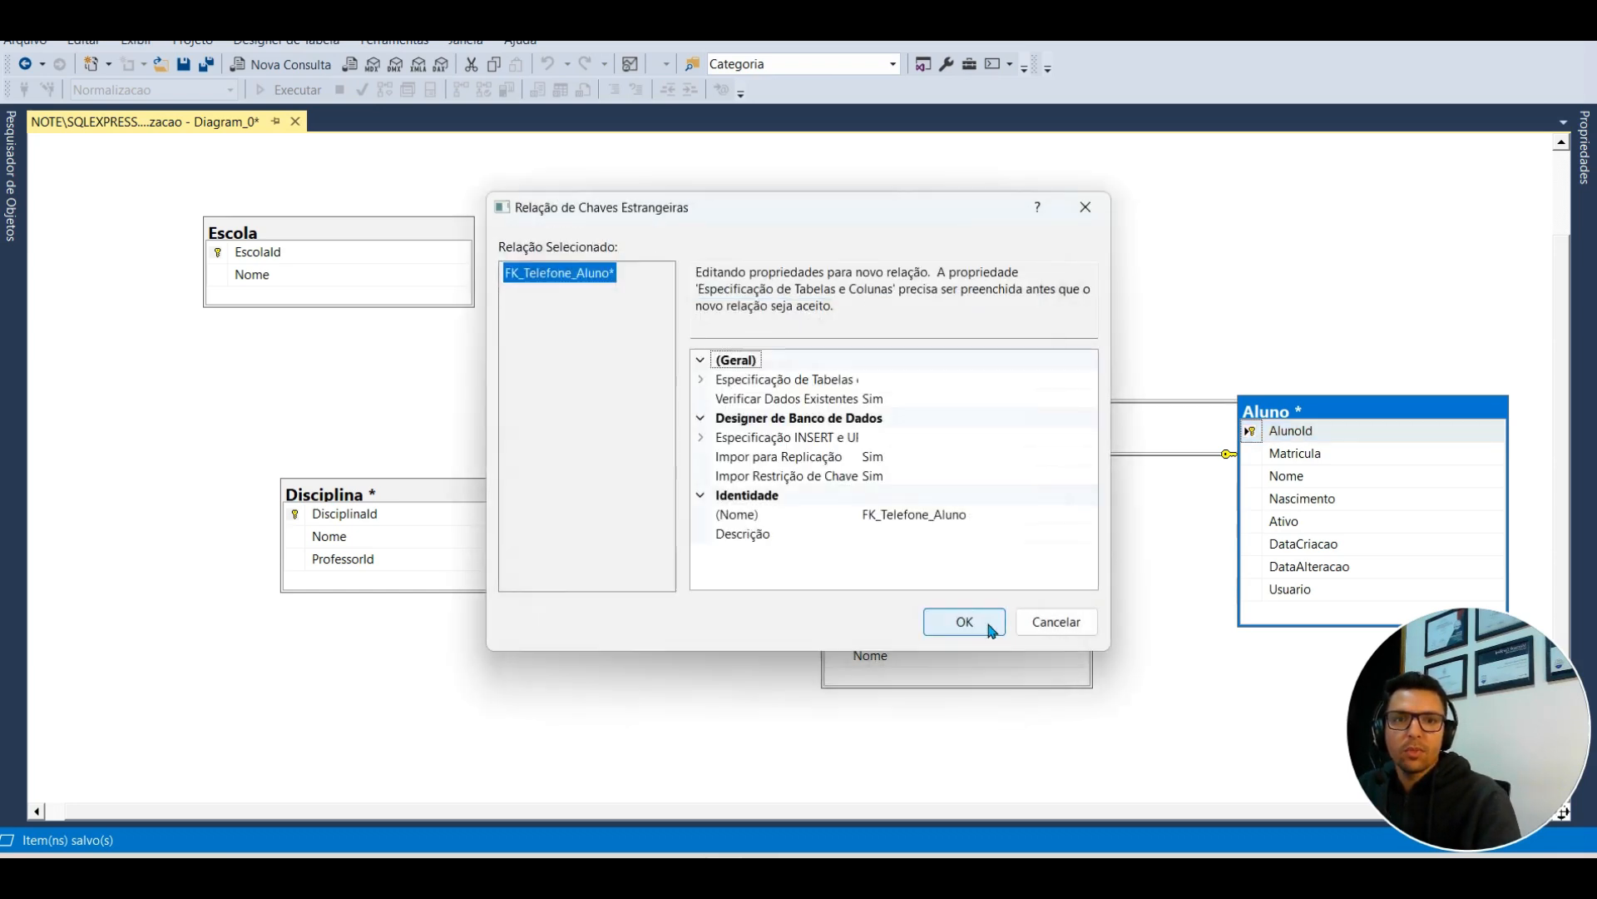
pyautogui.click(985, 627)
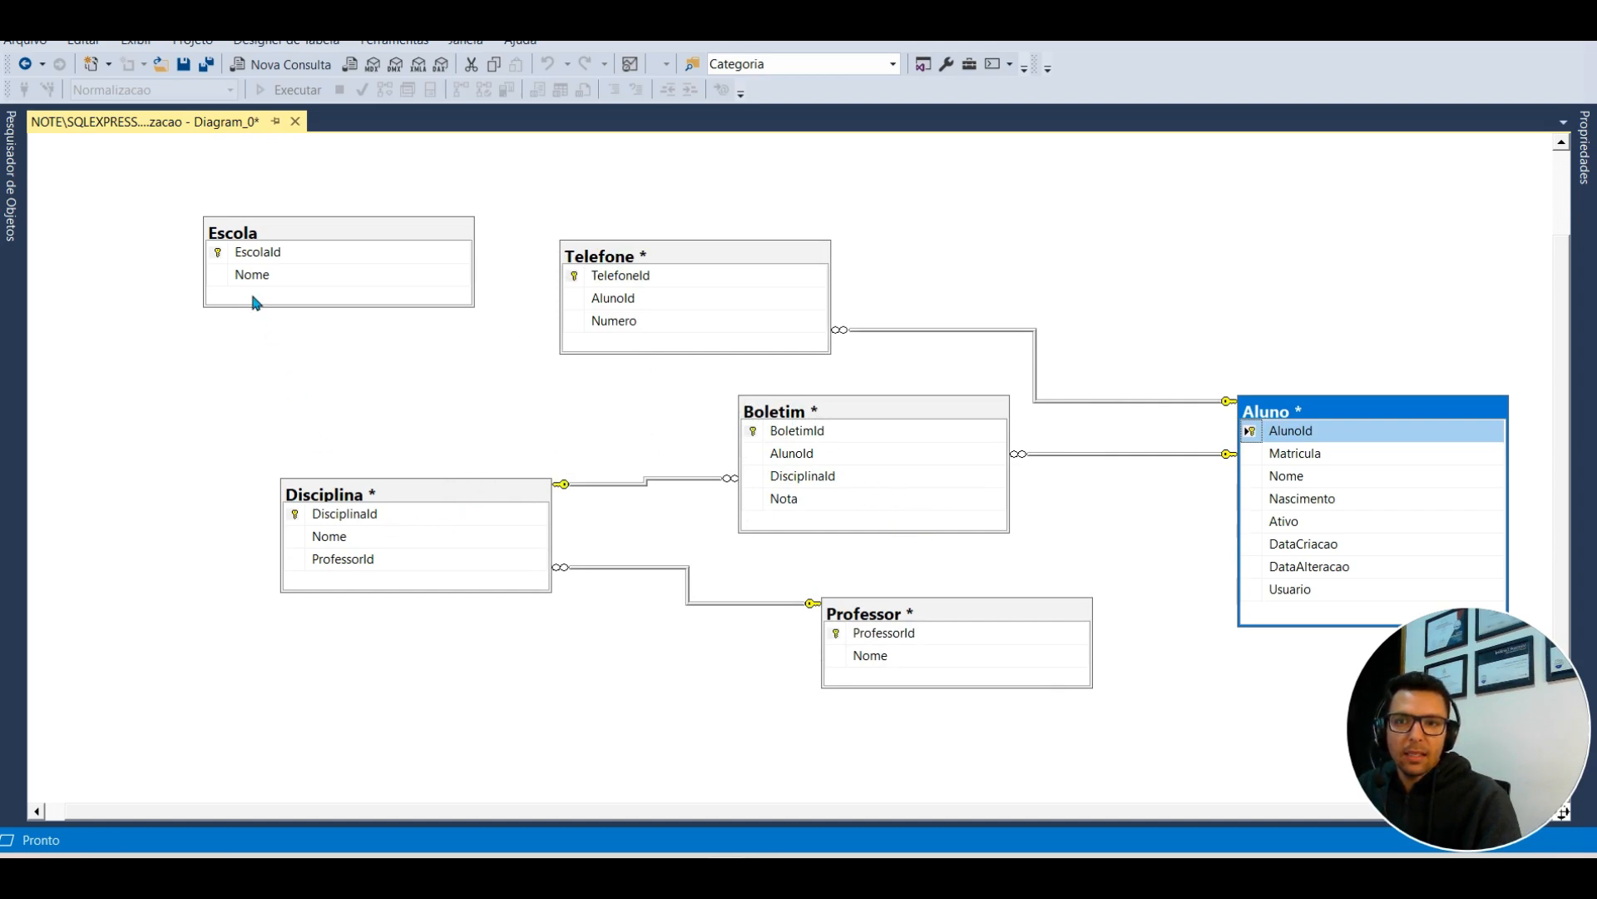
pyautogui.moveTo(645, 821); pyautogui.dragTo(584, 815)
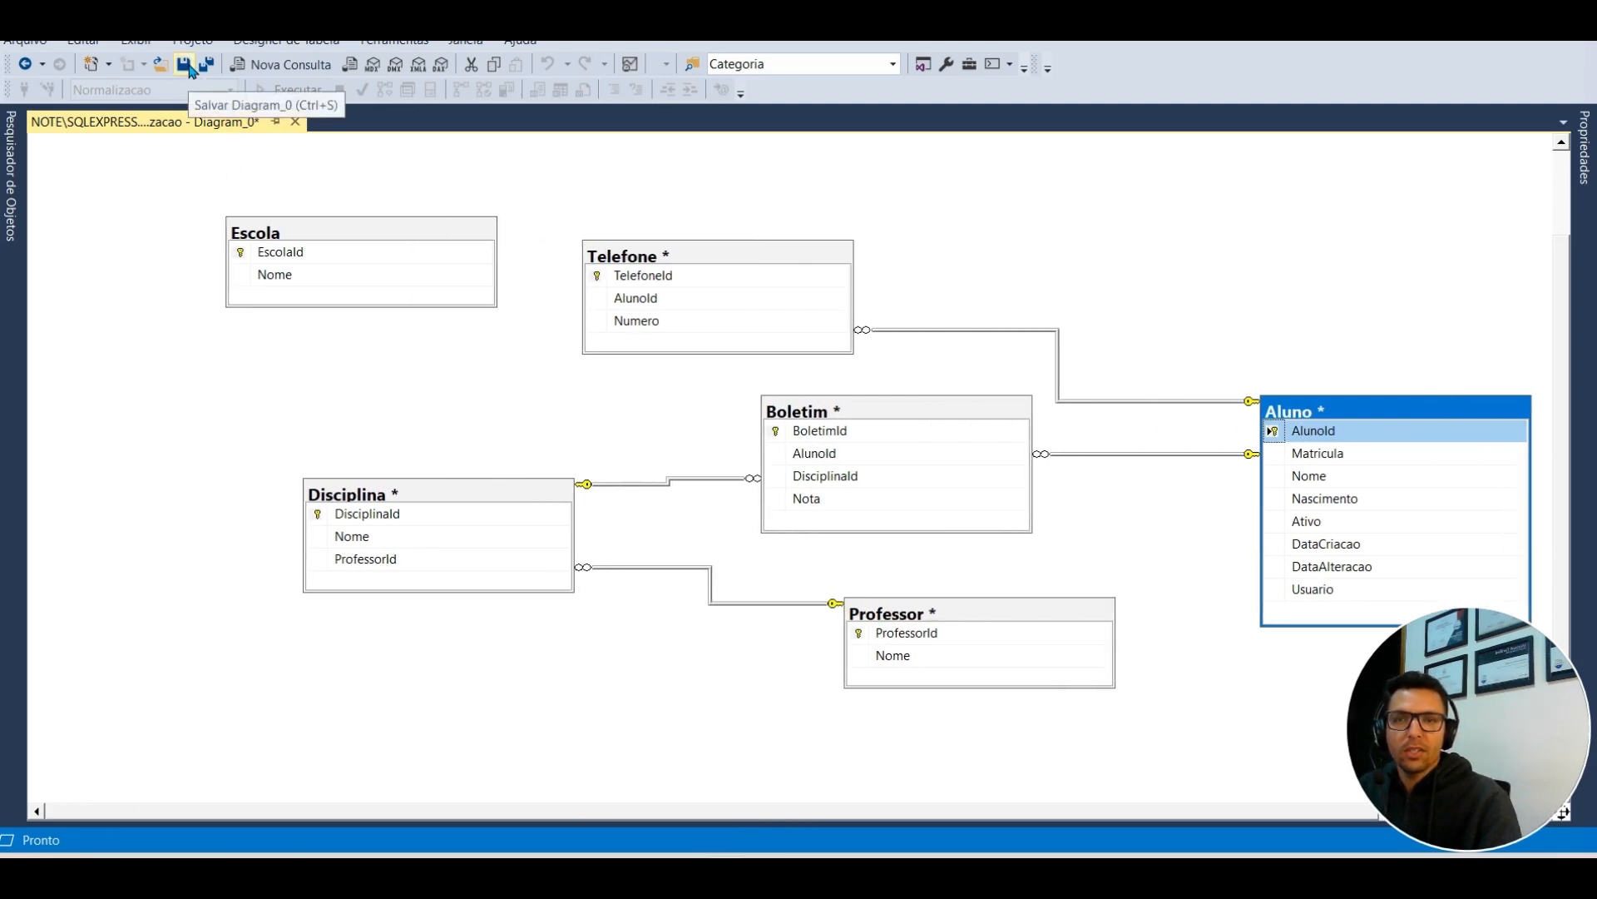
# Step: Auto-arrange the diagram with Organizar tabelas, stacking Boletim, Aluno and Telefone in one column
pyautogui.moveTo(277, 247); pyautogui.dragTo(324, 270)
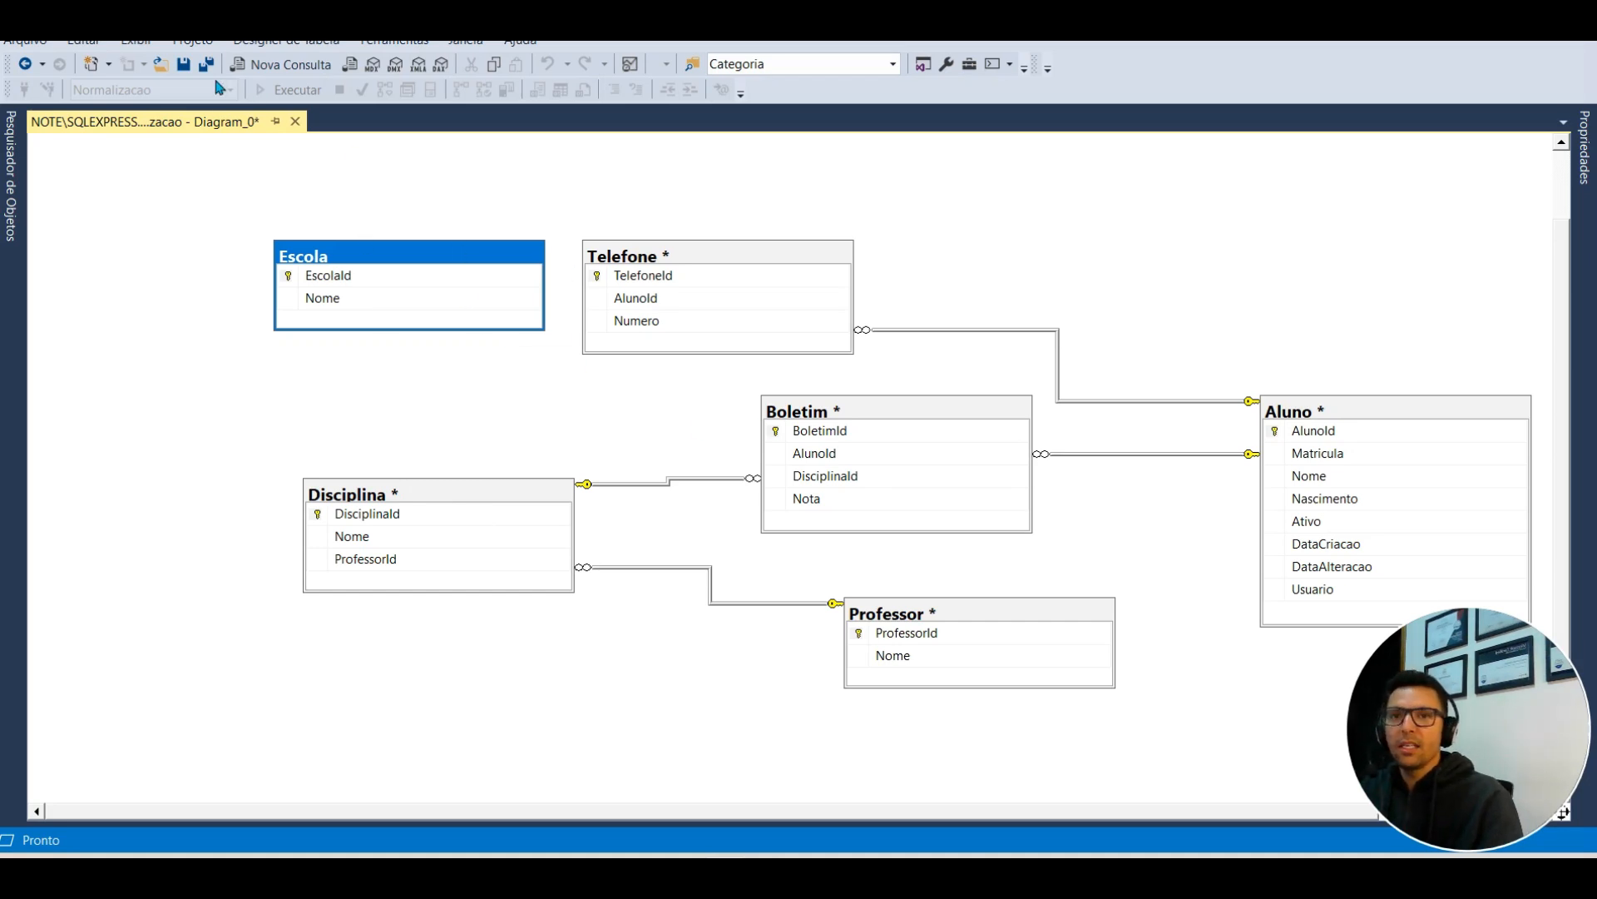
pyautogui.rightClick(492, 162)
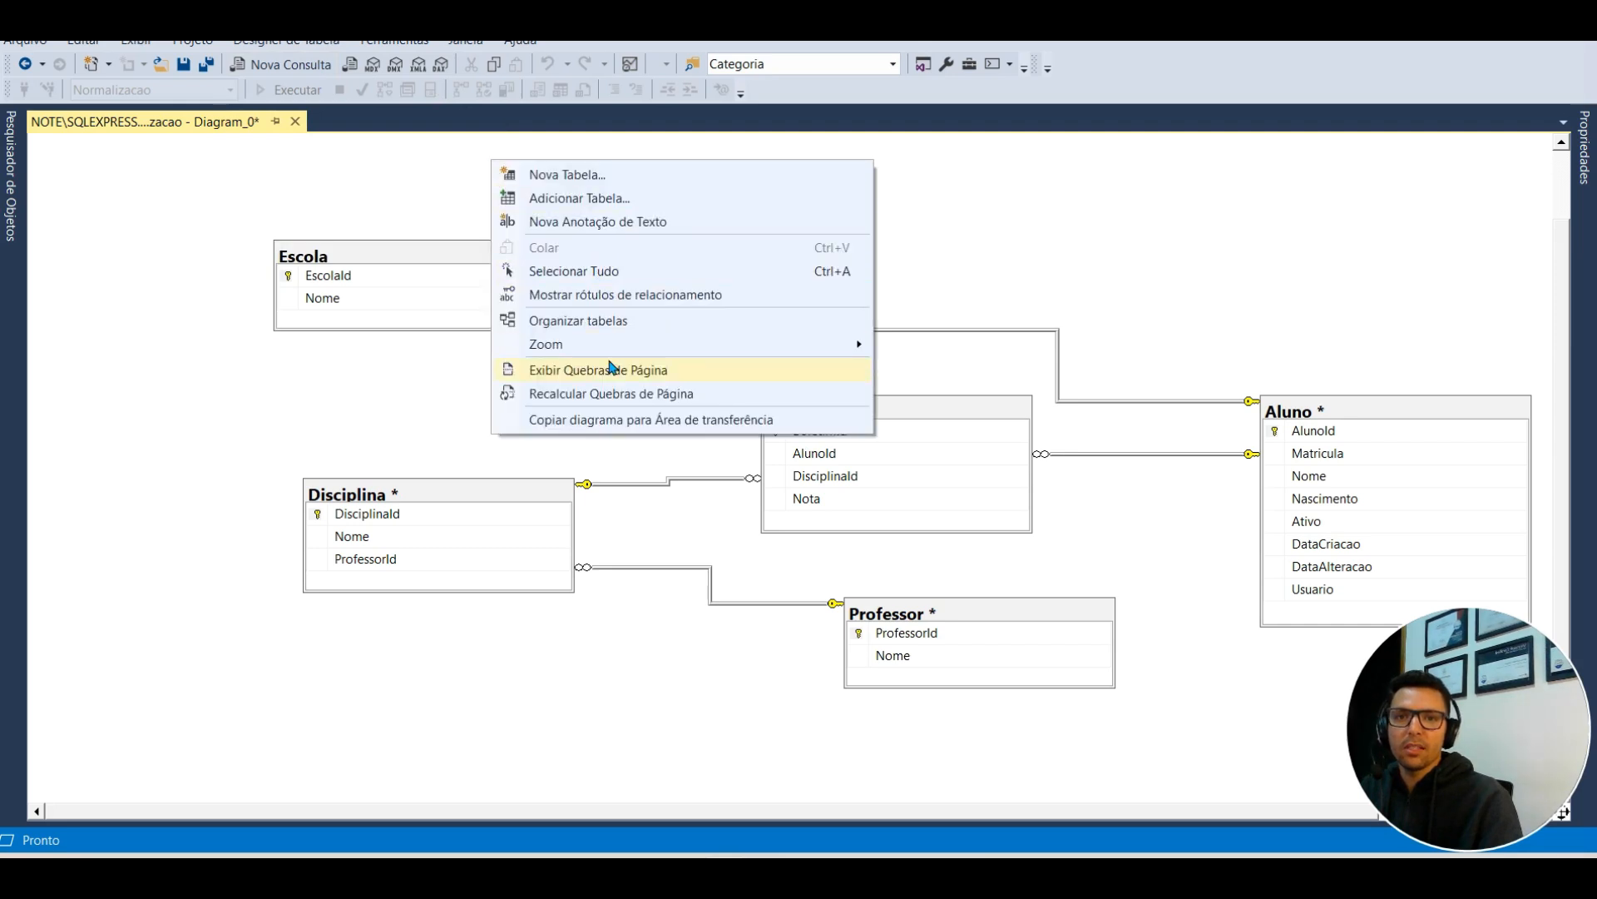
pyautogui.click(620, 330)
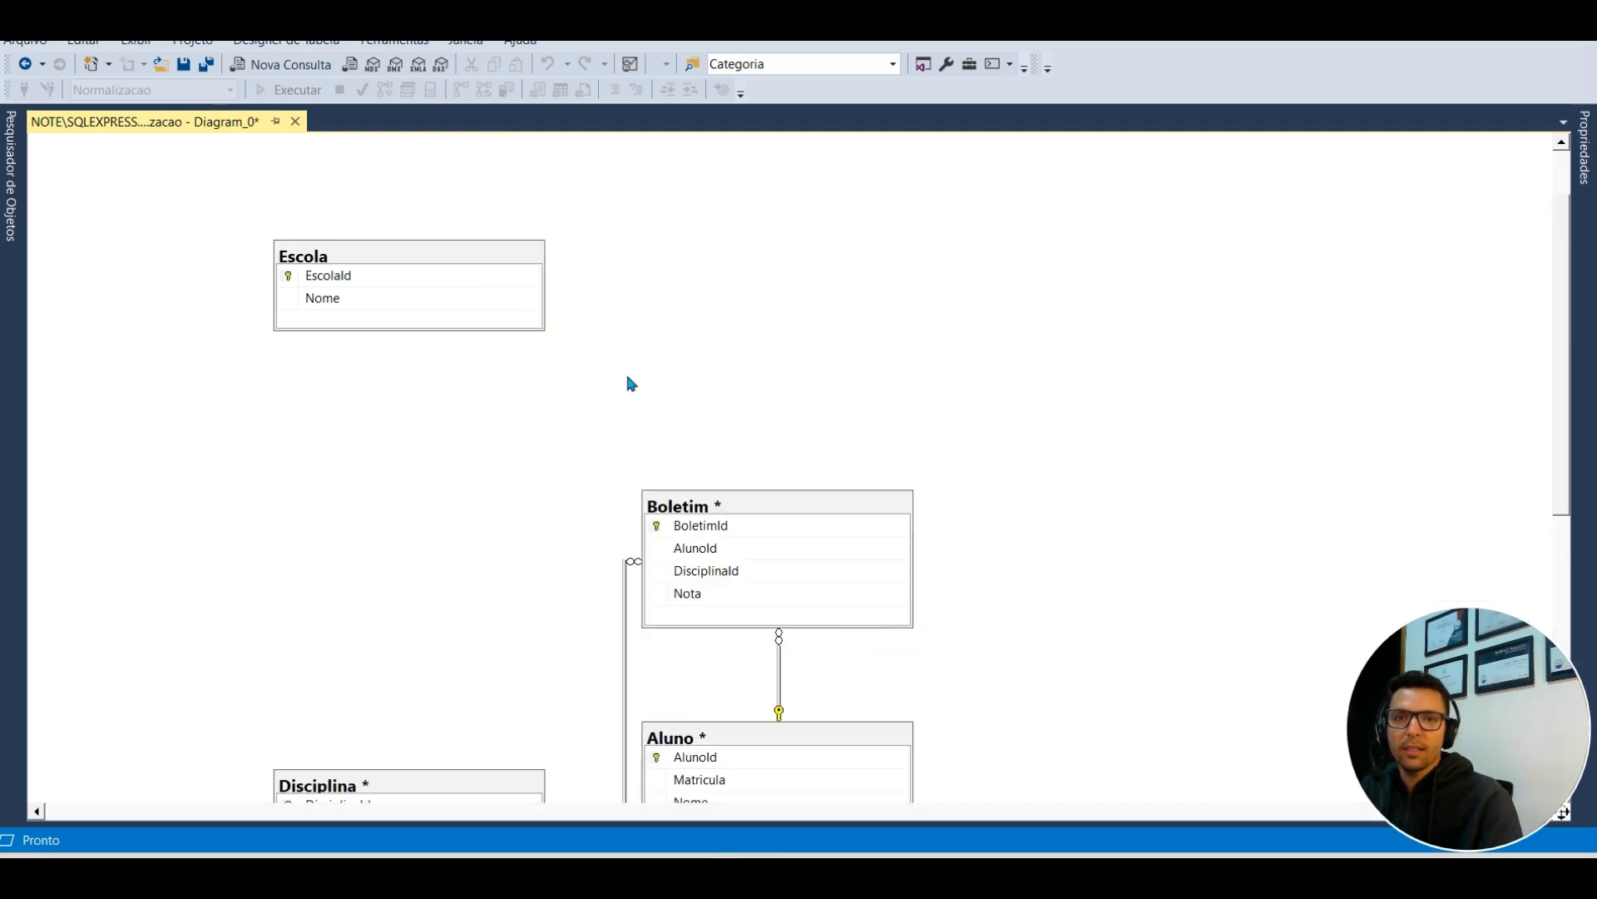
pyautogui.moveTo(422, 271); pyautogui.dragTo(416, 533)
pyautogui.scroll(-5, 589, 411)
pyautogui.scroll(2, 594, 416)
pyautogui.scroll(-3, 593, 416)
pyautogui.scroll(2, 541, 402)
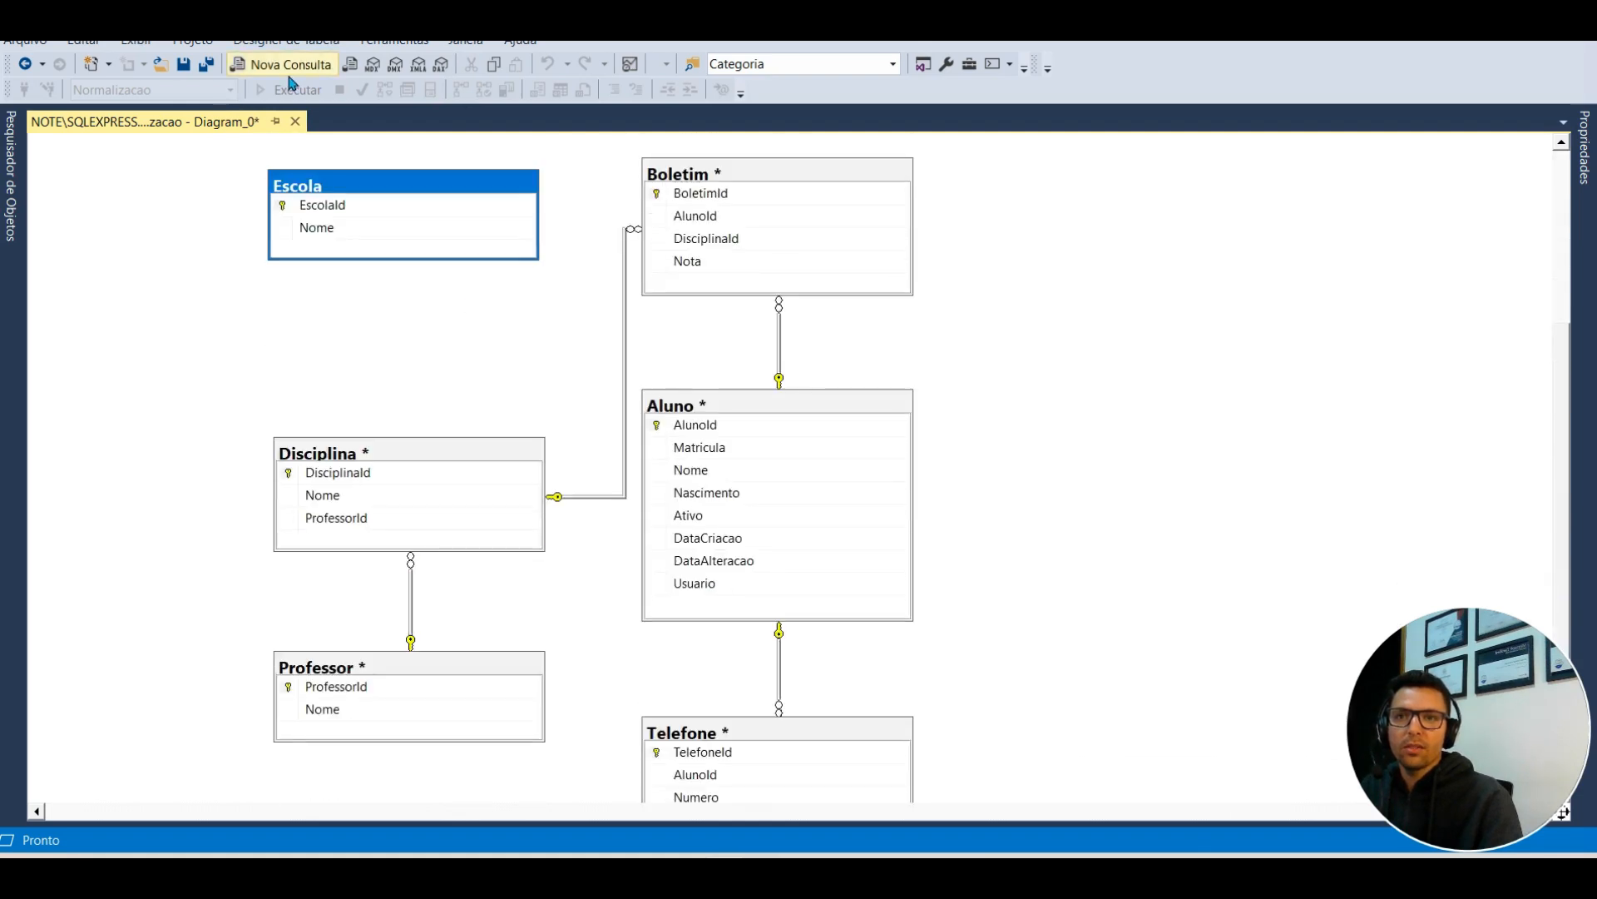
# Step: Save the diagram as 'Diagrama', agreeing to save the changed tables
pyautogui.click(183, 64)
pyautogui.write('Diagrama')
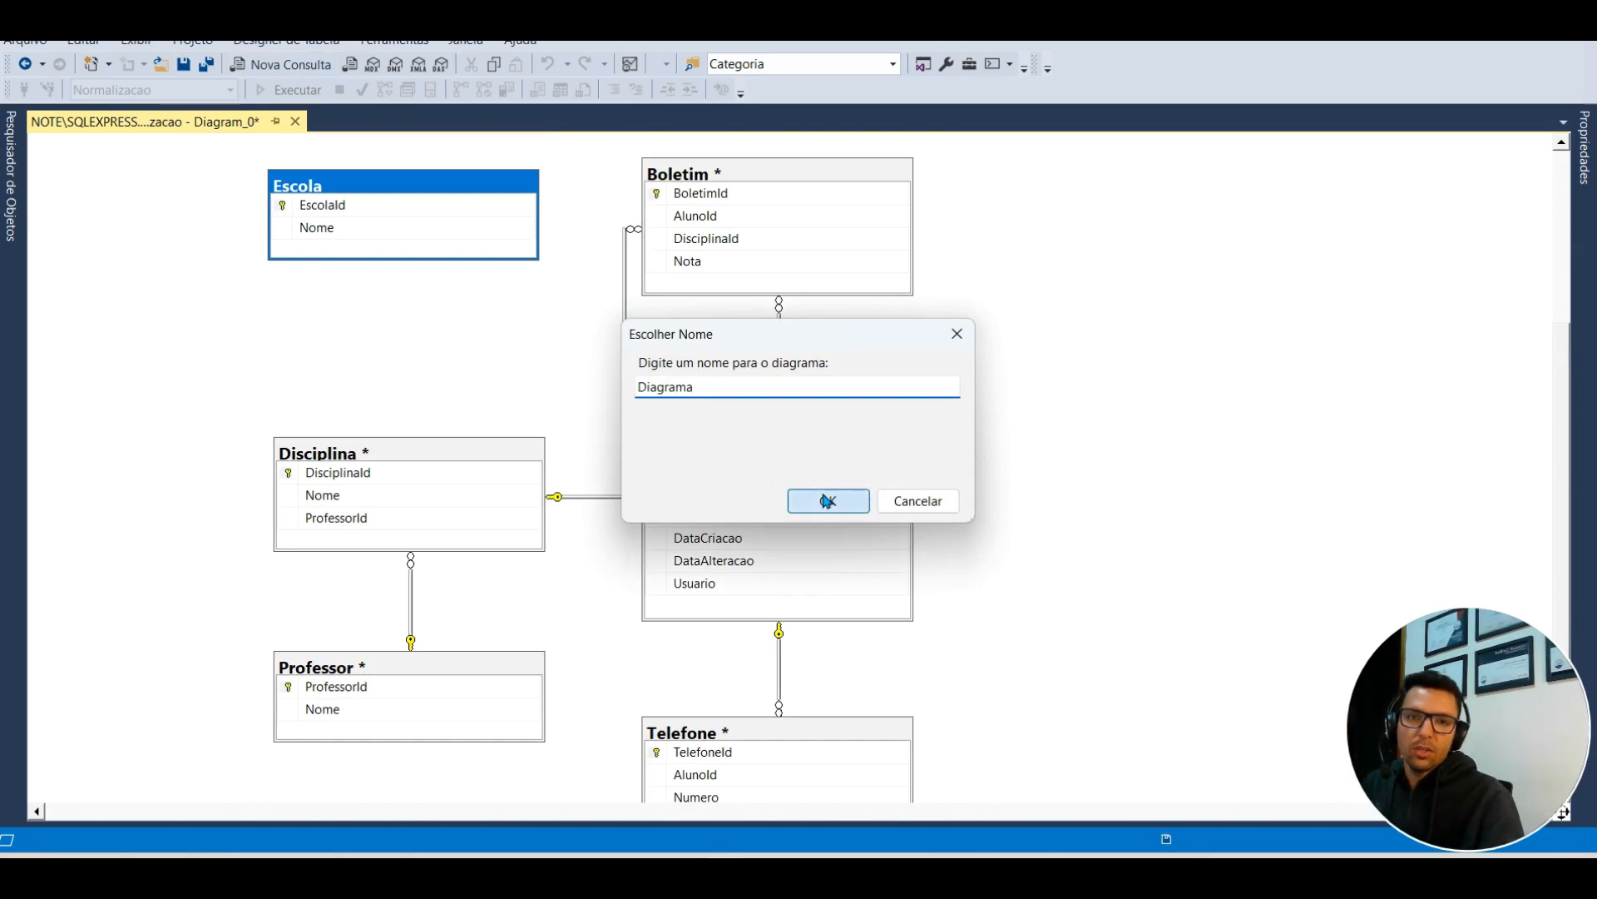
pyautogui.click(826, 500)
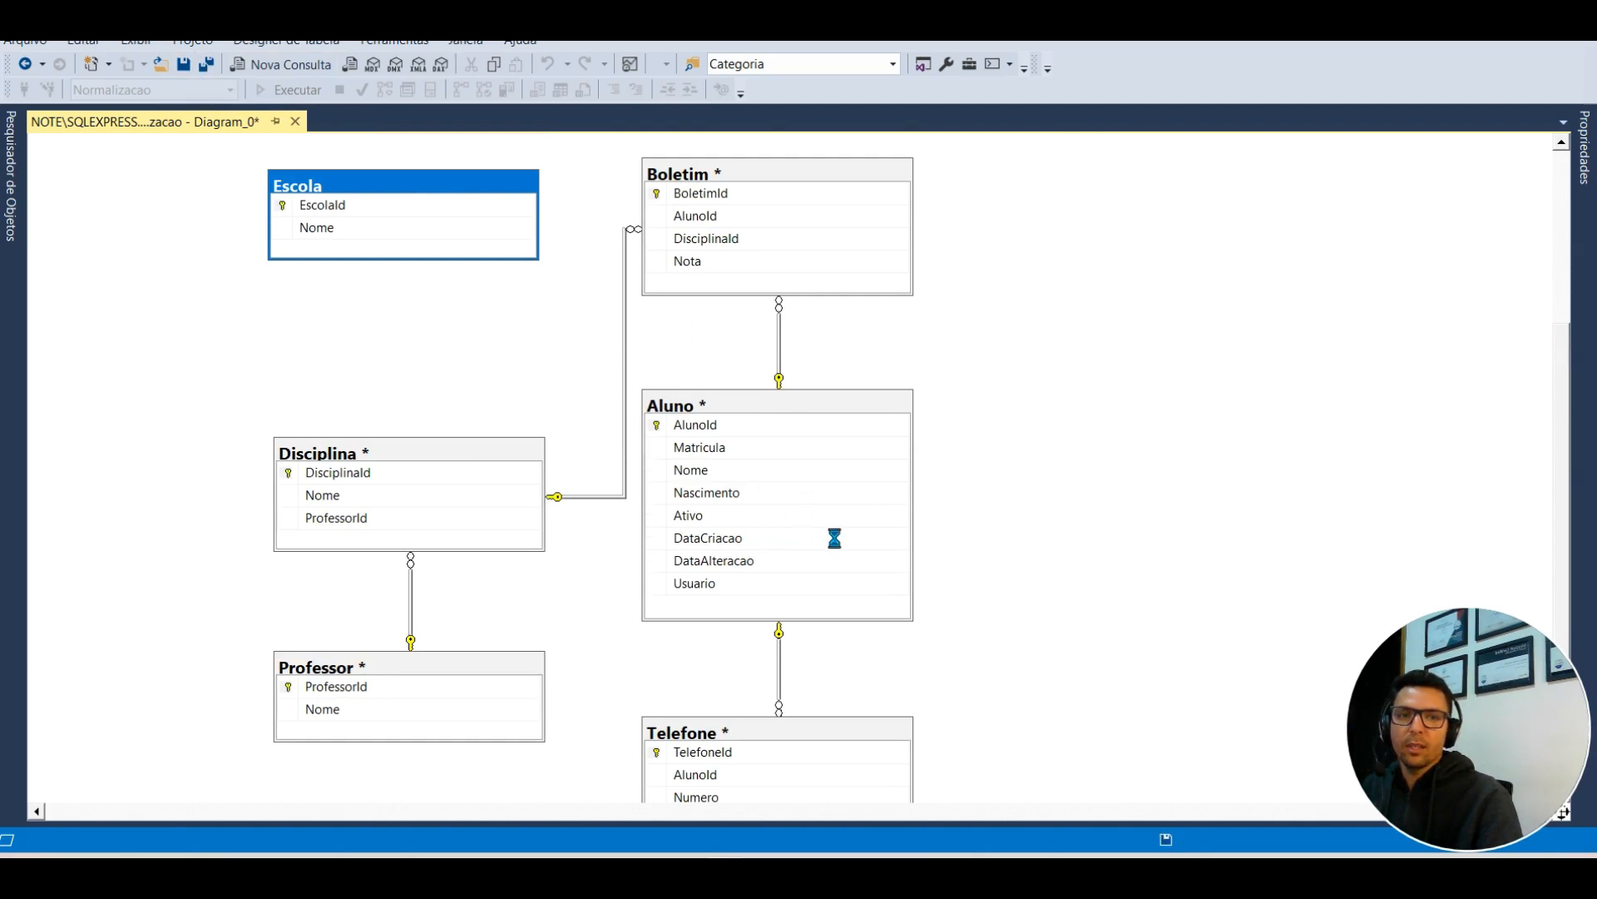
pyautogui.click(770, 630)
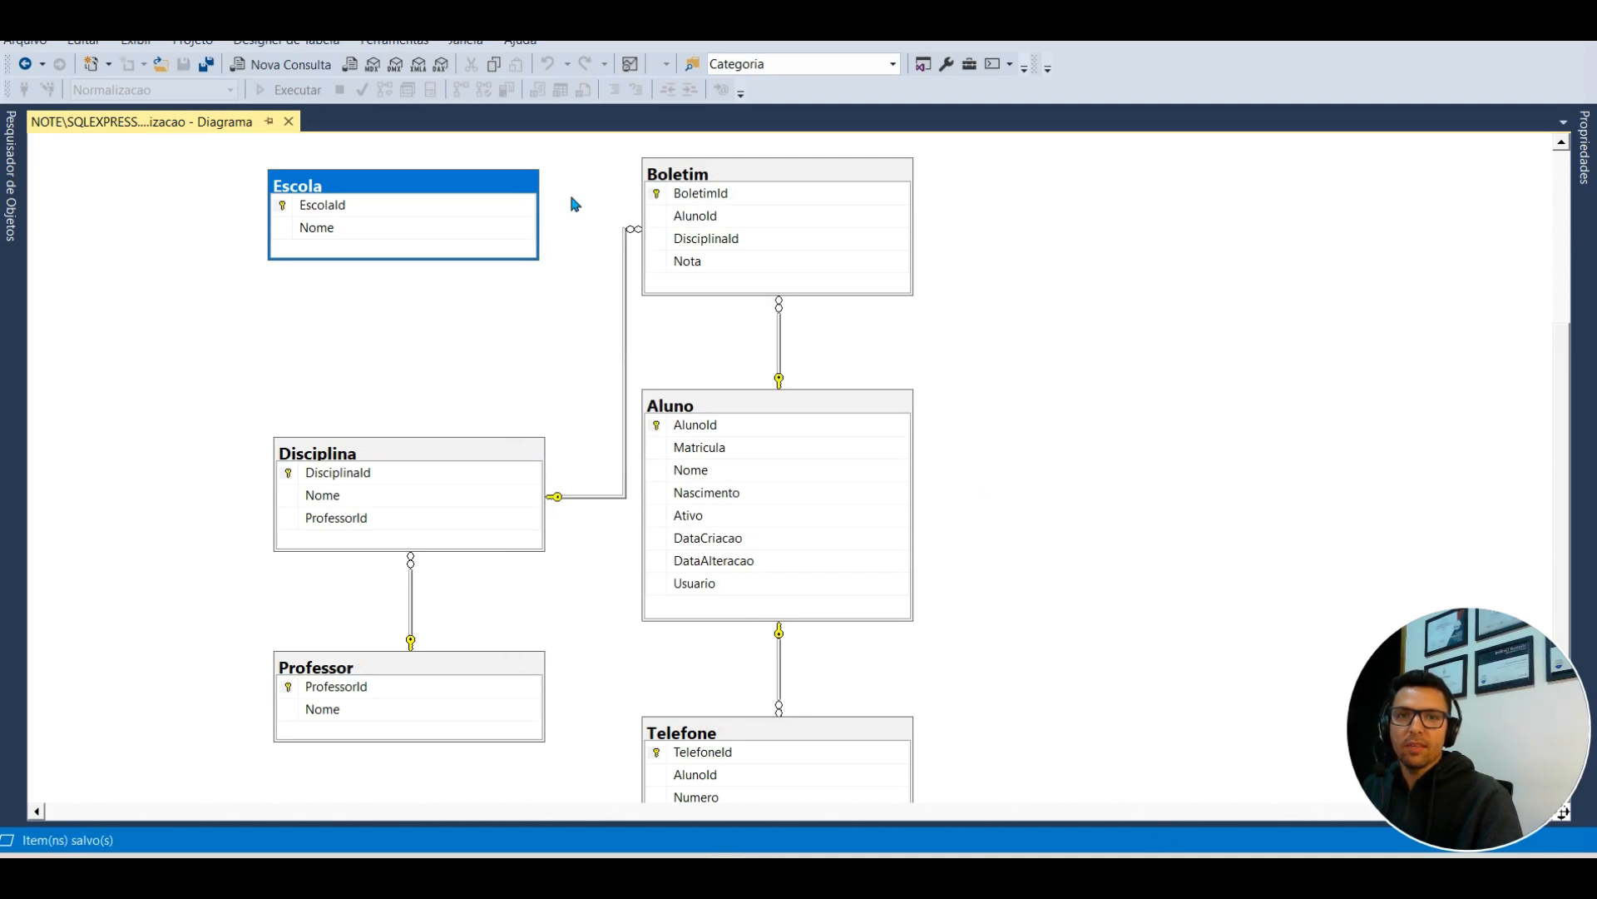
# Step: Pin the Pesquisador de Objetos panel open, showing the Normalizacao tables
pyautogui.scroll(-3, 770, 528)
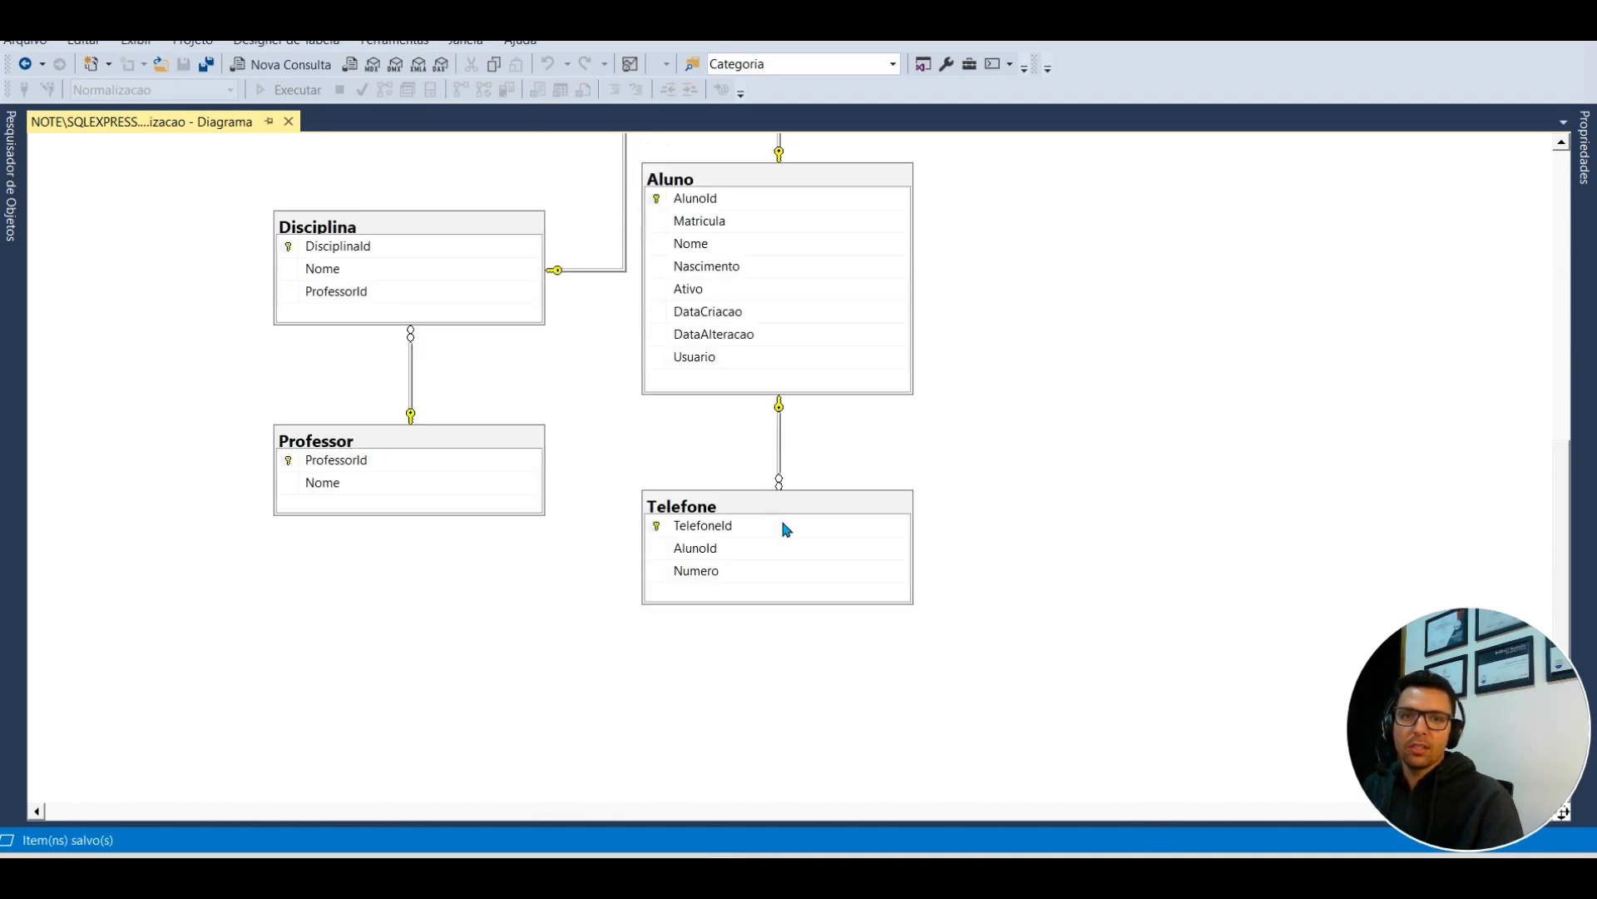
pyautogui.scroll(3, 782, 528)
pyautogui.click(12, 218)
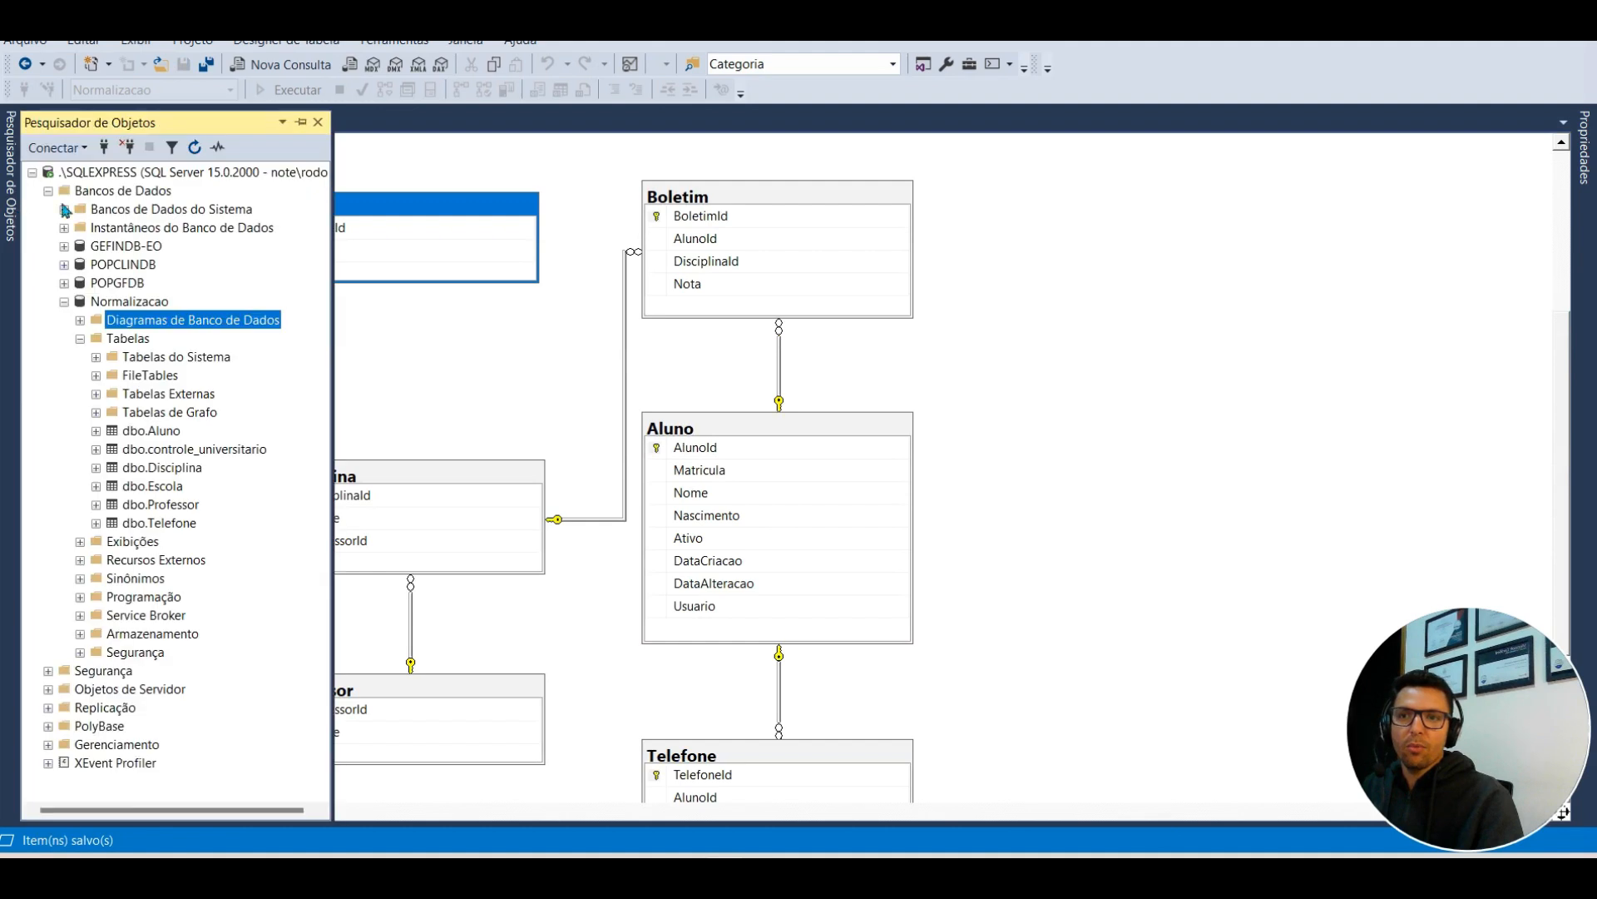
pyautogui.click(302, 121)
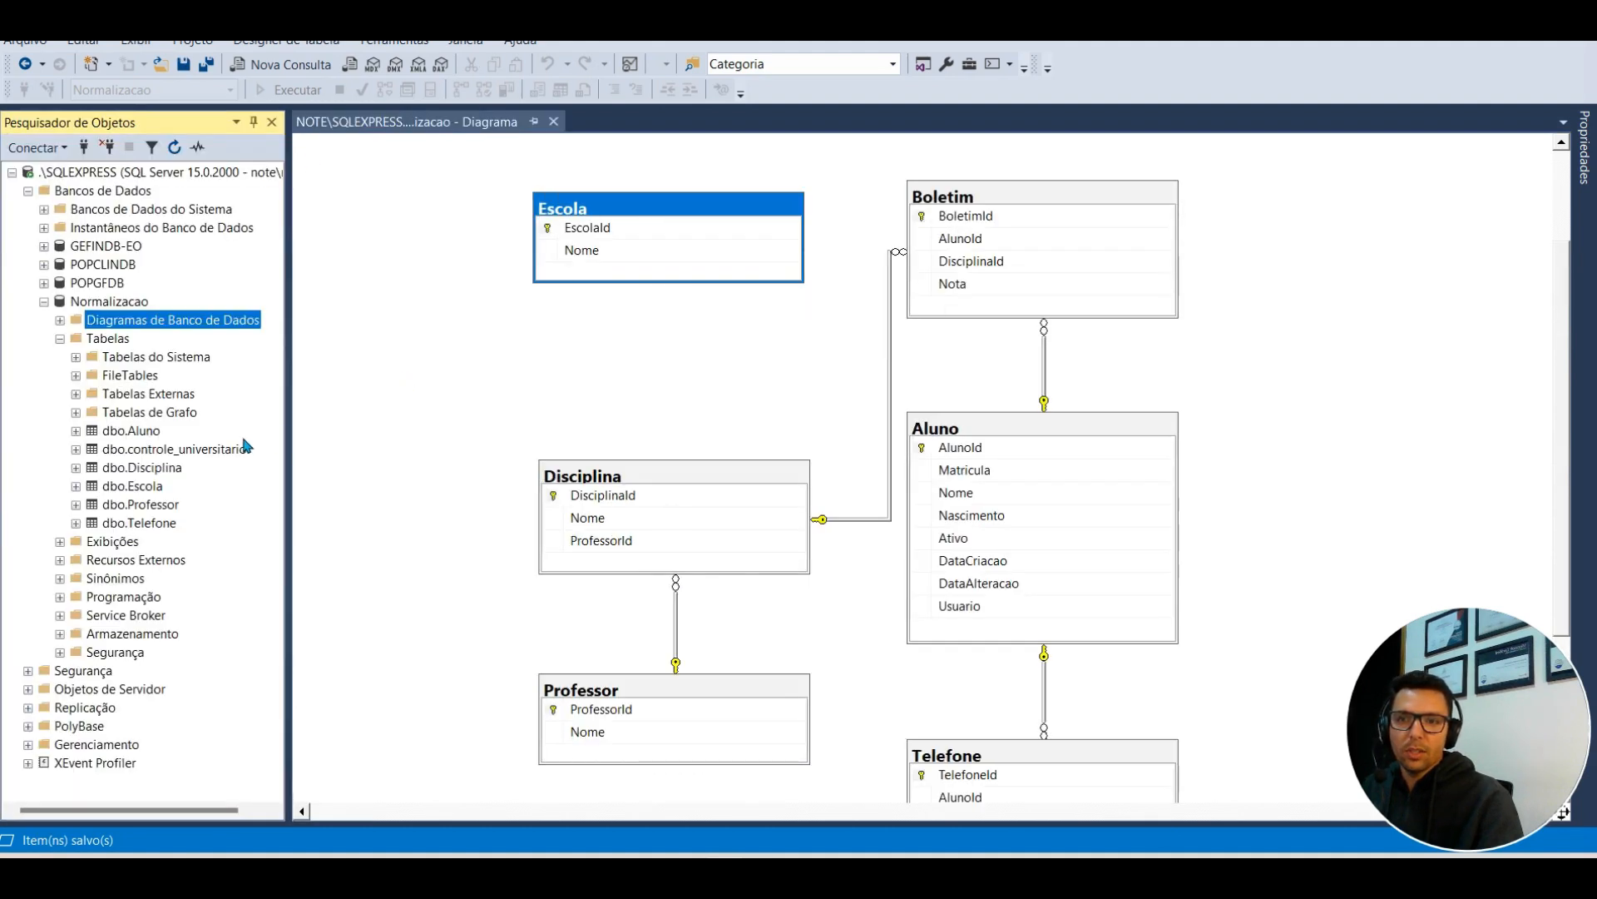
# Step: Open dbo.Aluno for editing and enter Matricula 123 and the student's name
pyautogui.rightClick(141, 430)
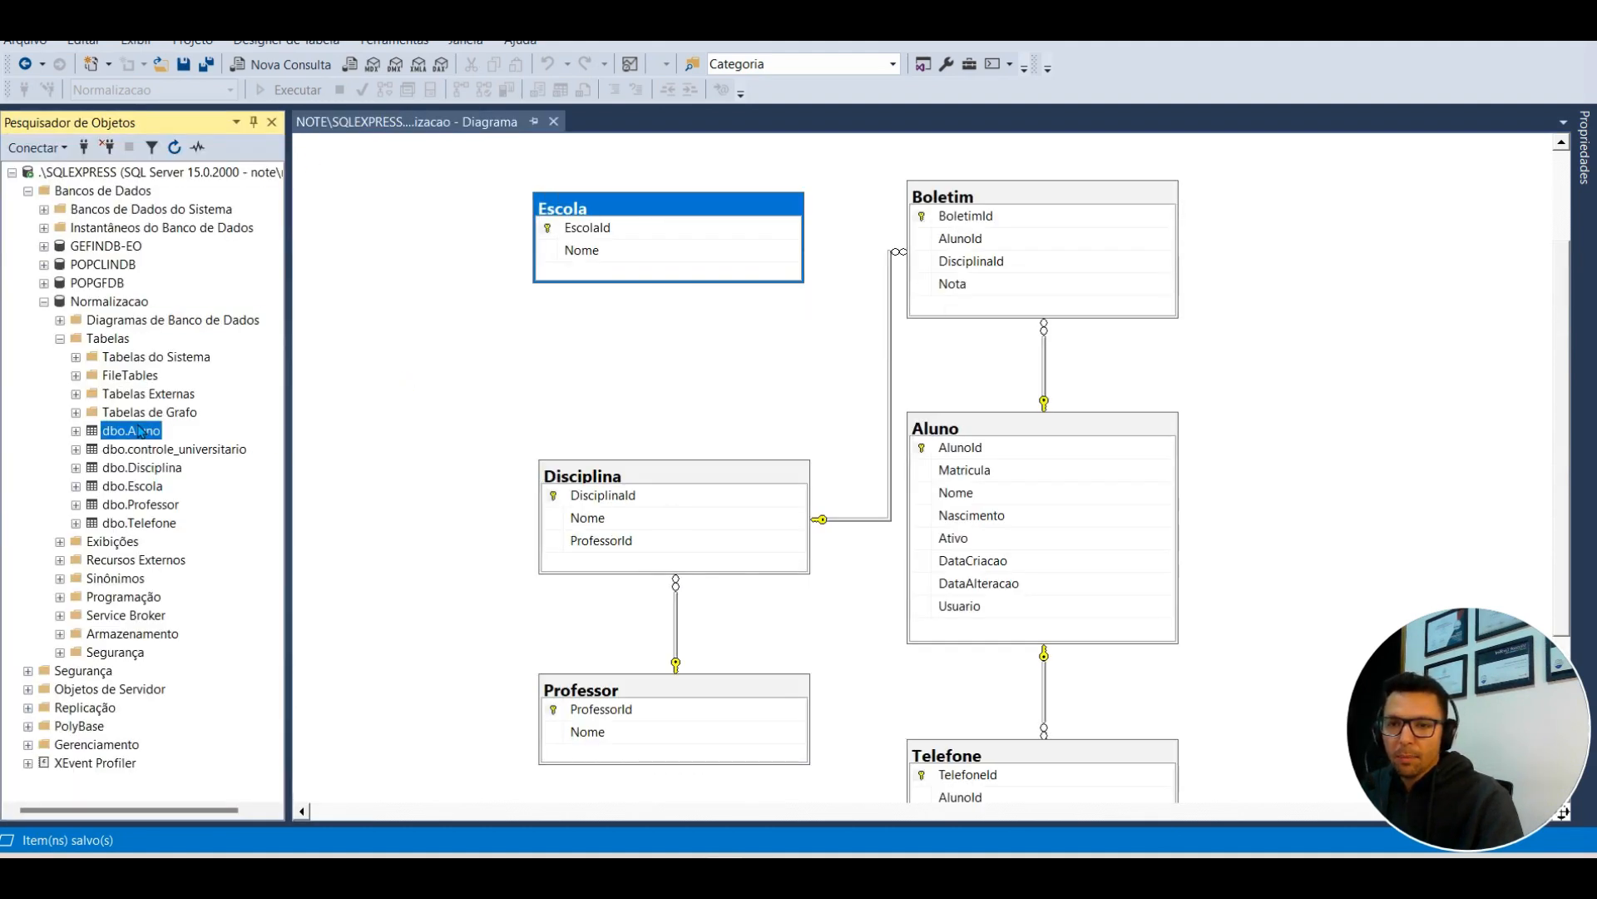
pyautogui.click(256, 489)
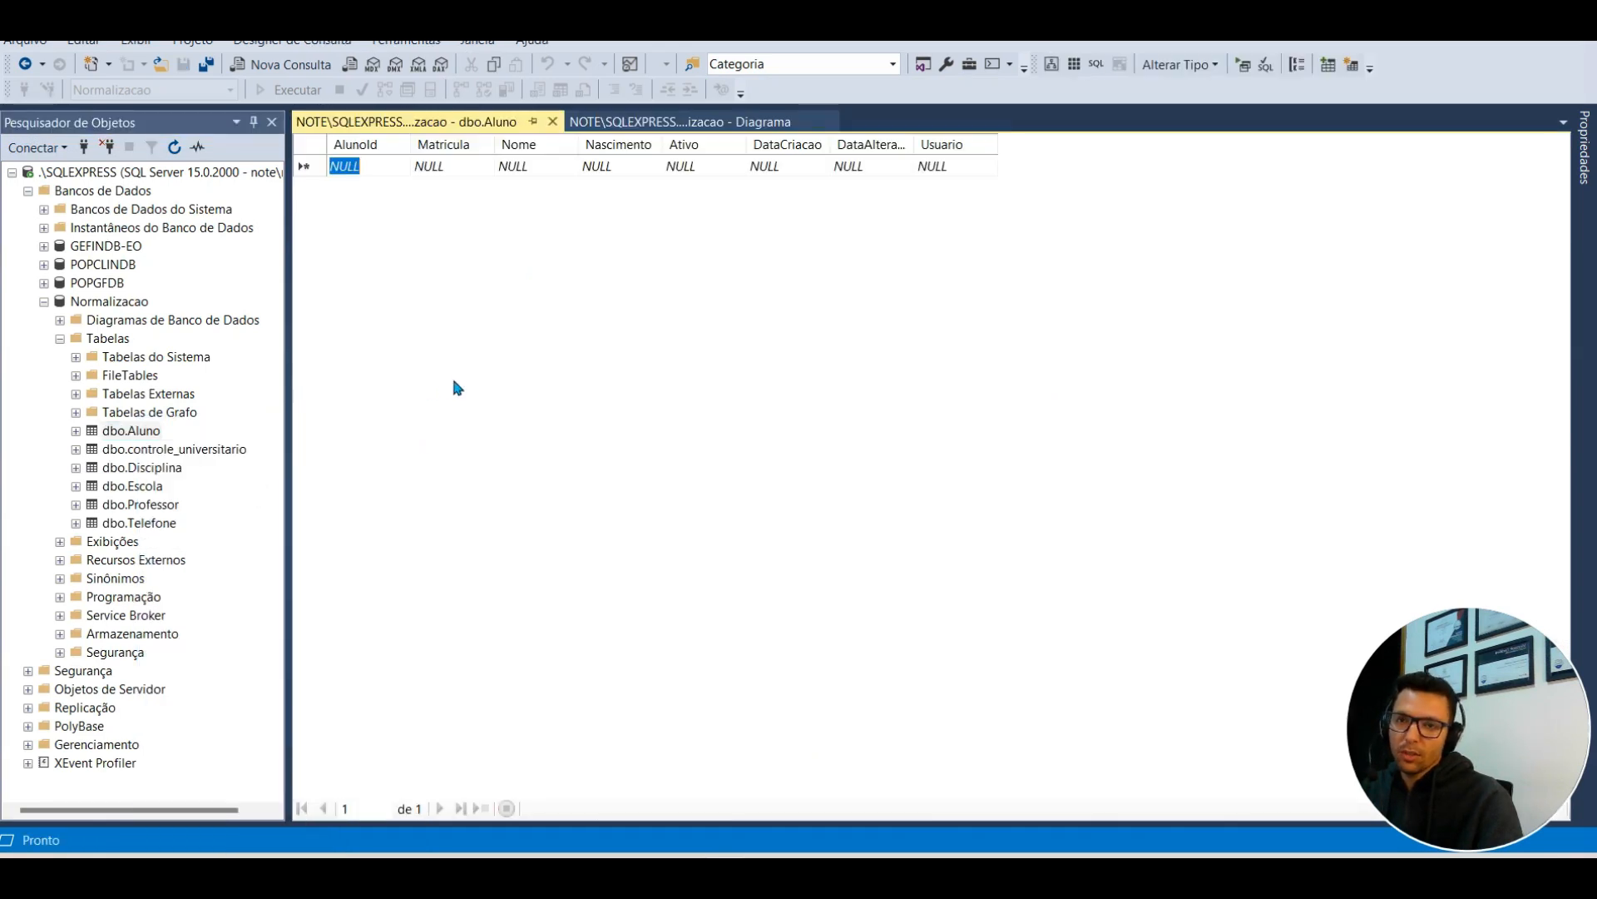
pyautogui.click(442, 165)
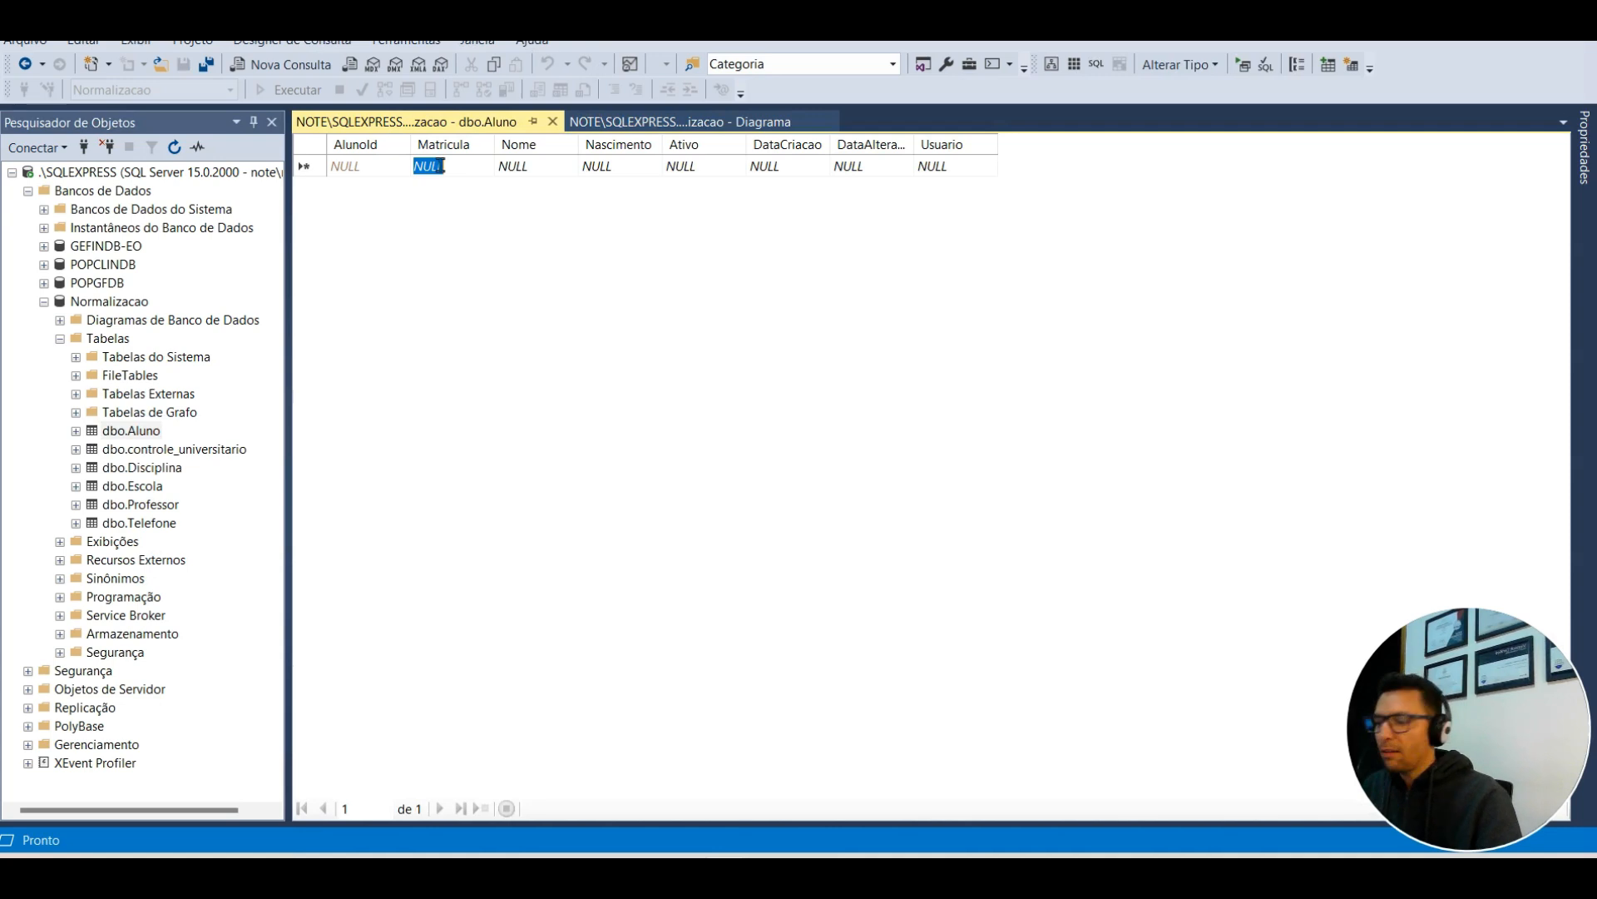
pyautogui.write('123')
pyautogui.press('Tab')
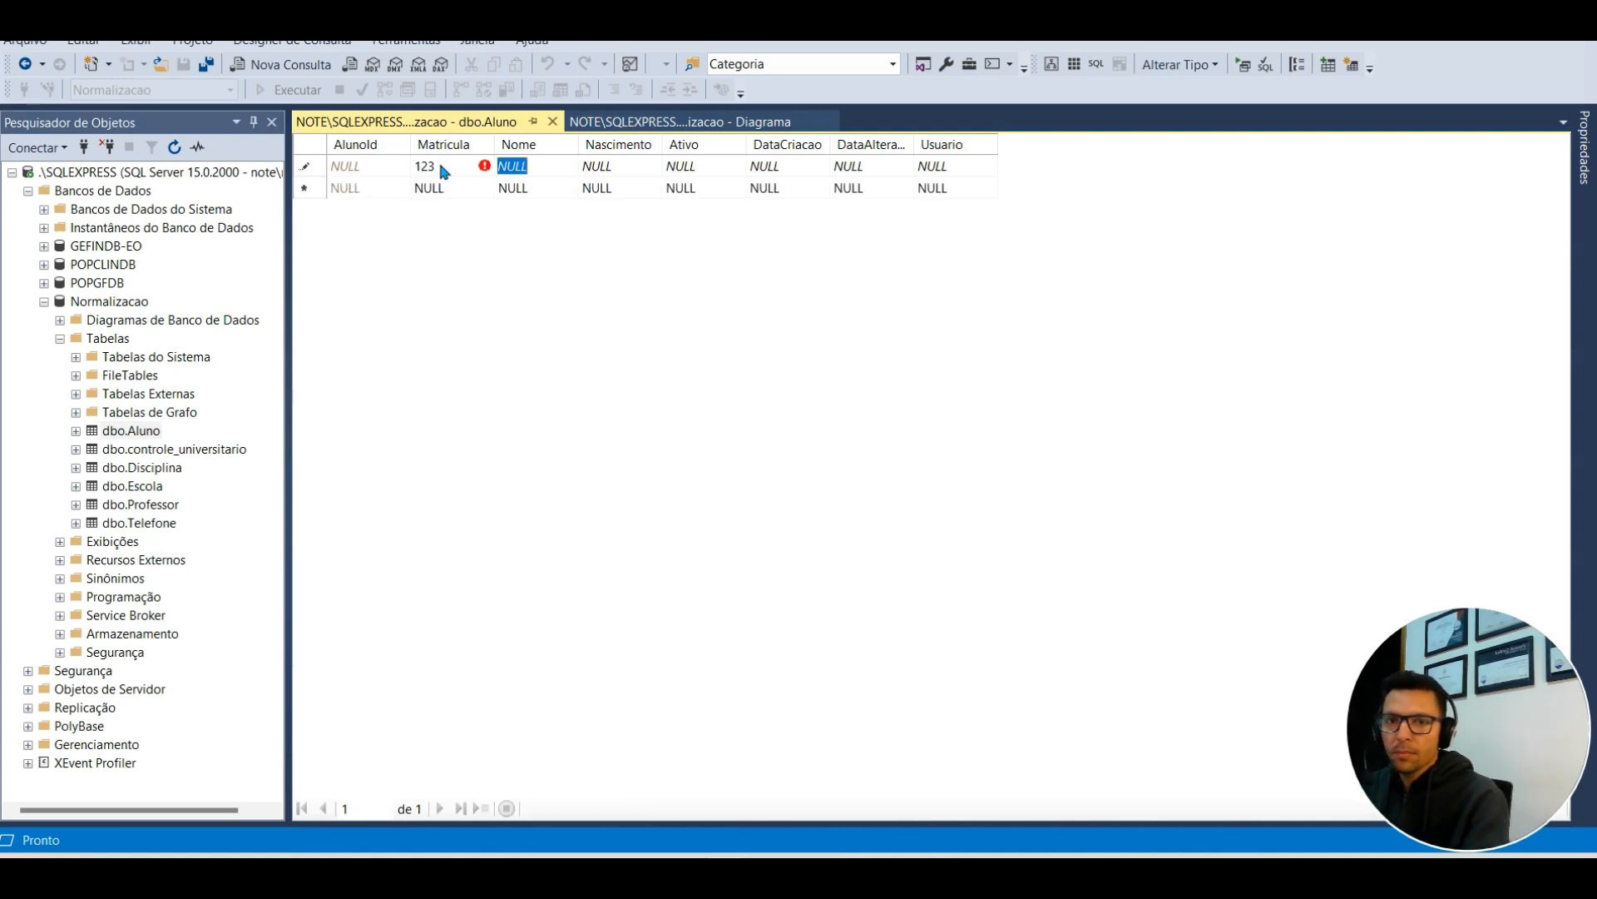
pyautogui.write('Joao')
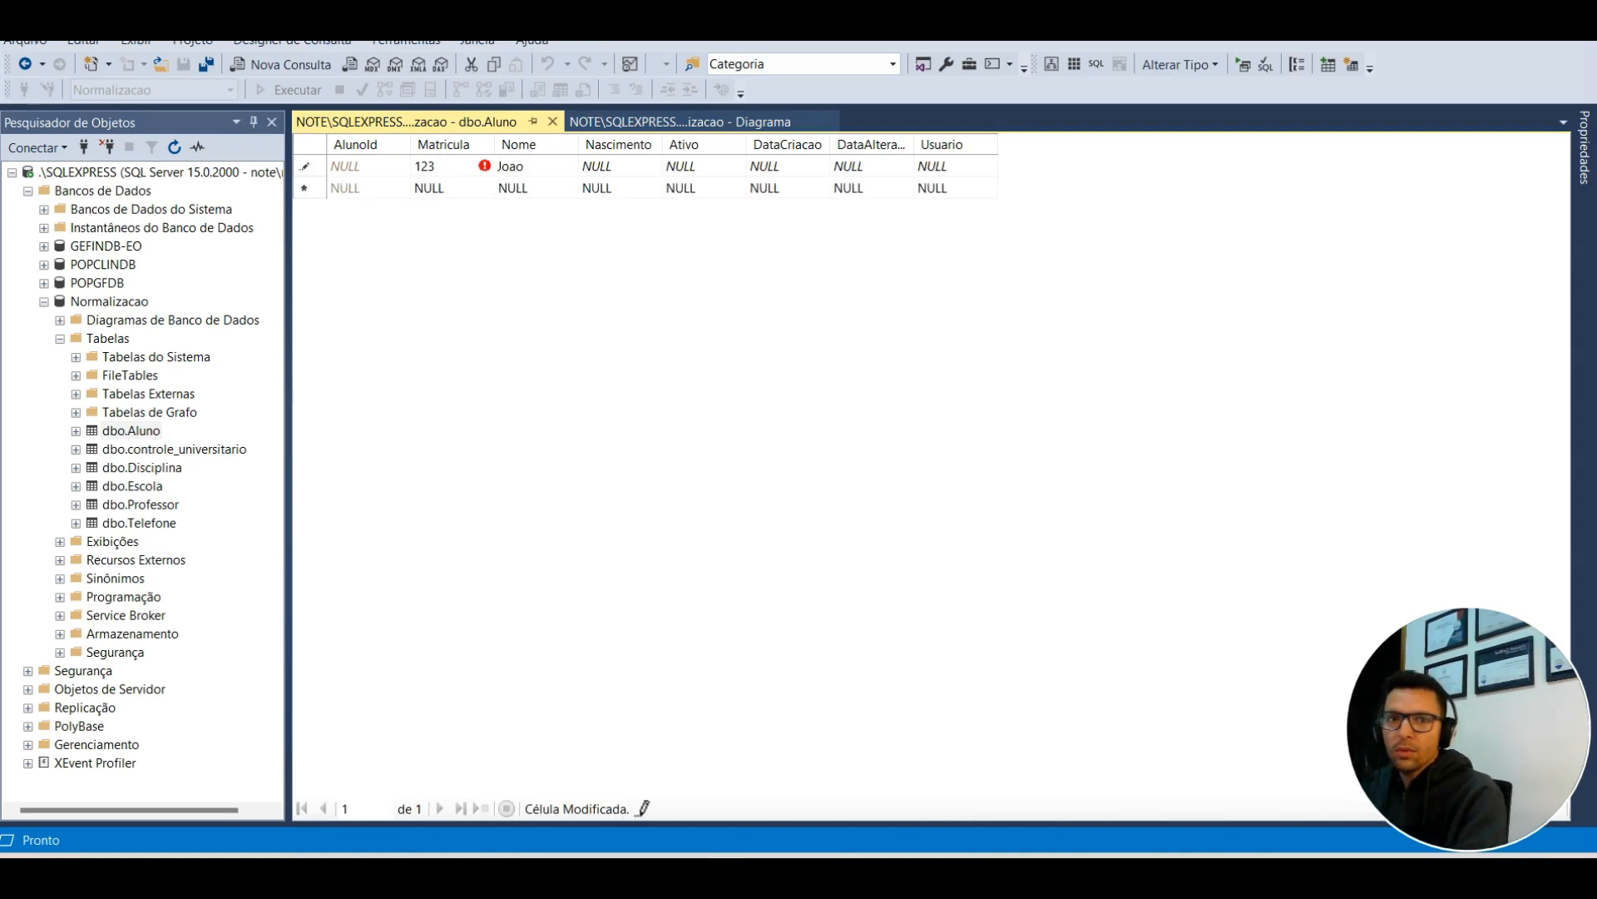
pyautogui.press('Tab')
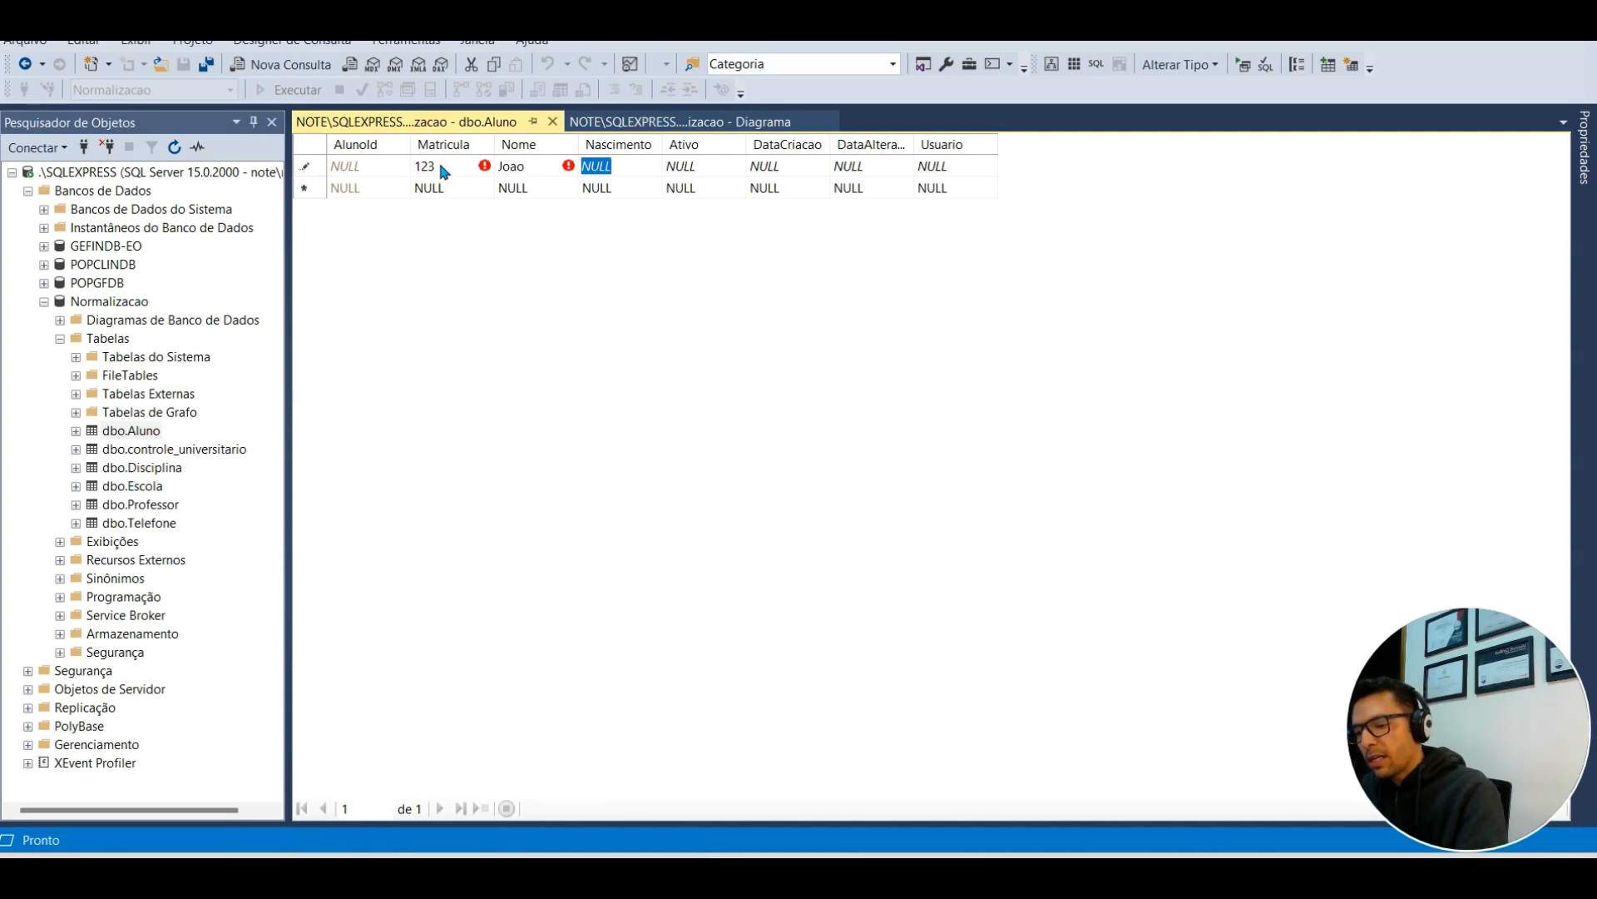
# Step: Fill Nascimento, Ativo True, DataCriacao 2024-06-20 and Usuario Sistema, then commit the row
pyautogui.write('1980')
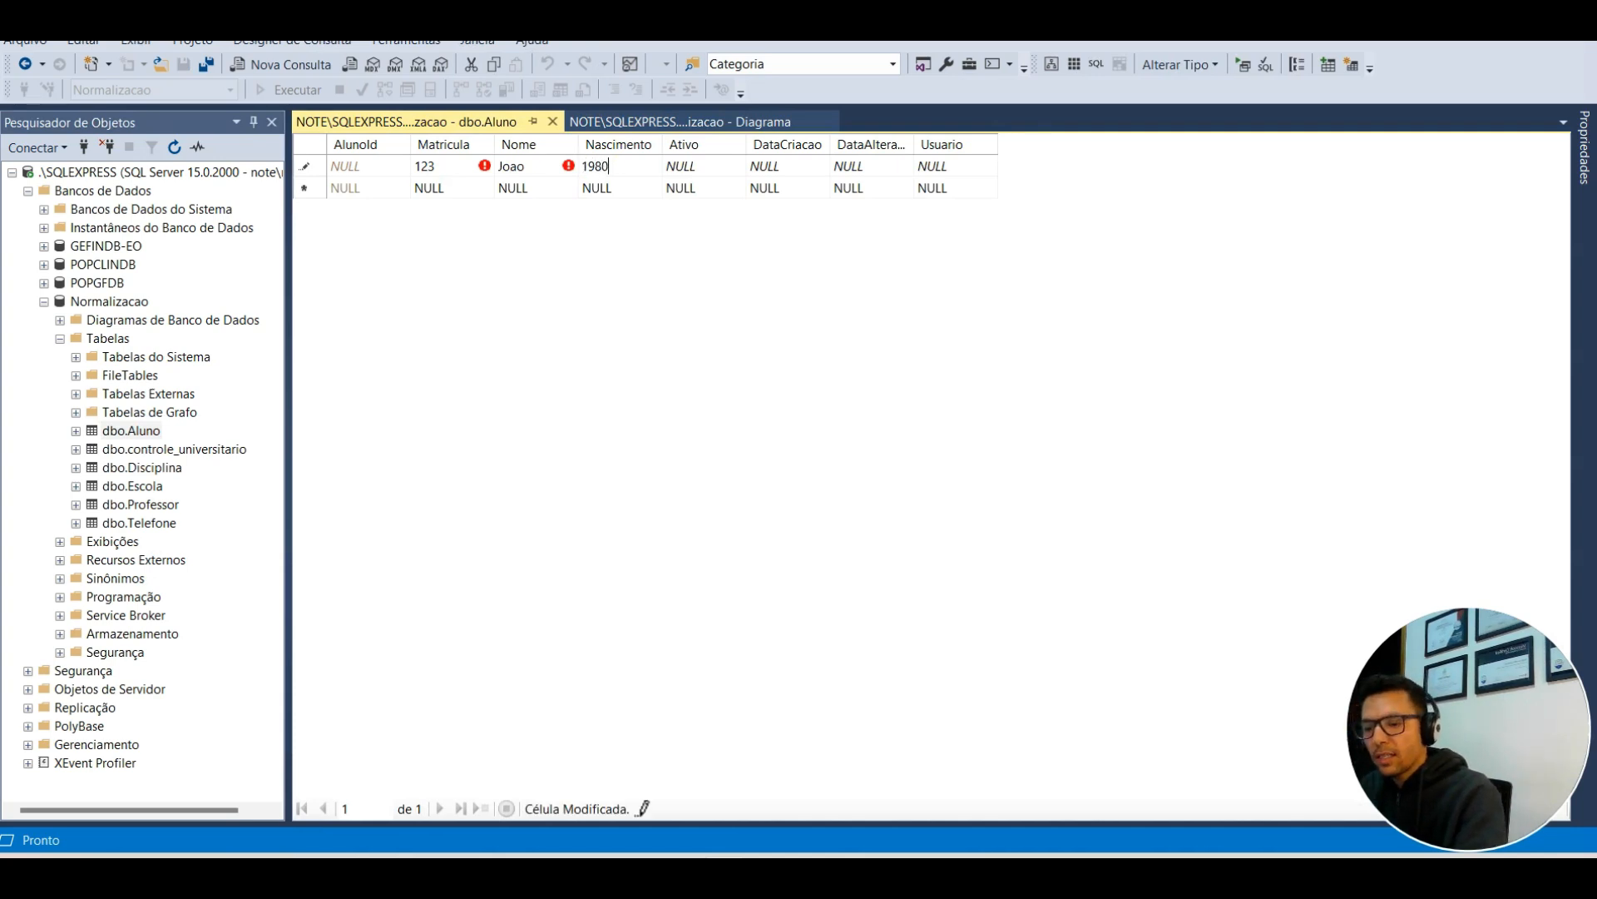
pyautogui.write('True')
pyautogui.press('Tab')
pyautogui.write('2024-06-20')
pyautogui.press('Tab')
pyautogui.press('Tab')
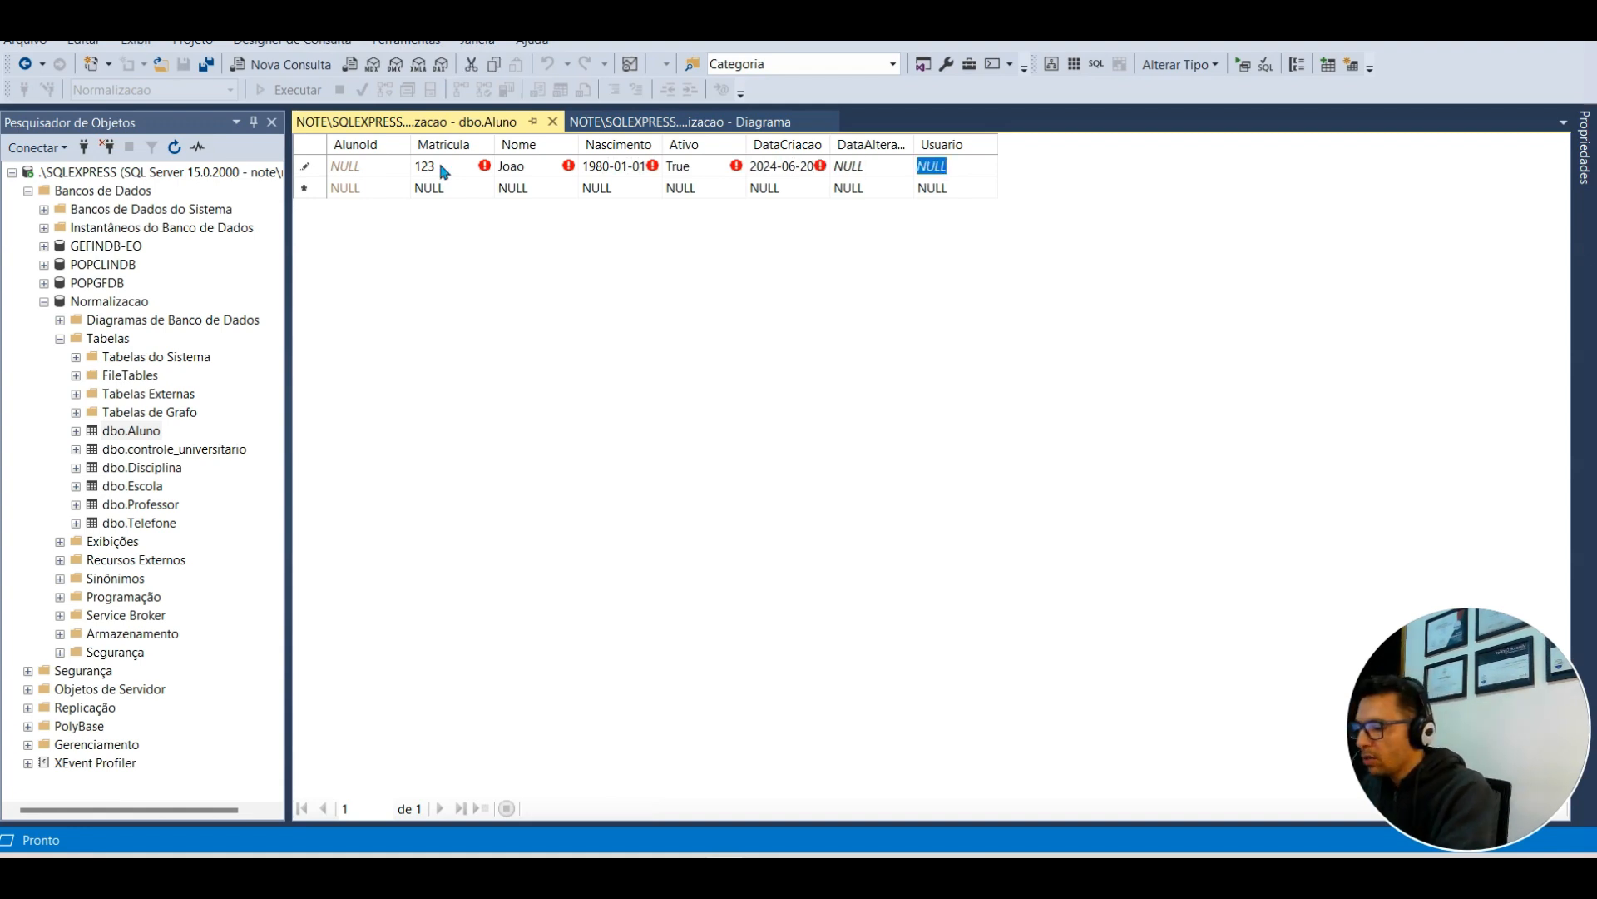
pyautogui.write('SIStema')
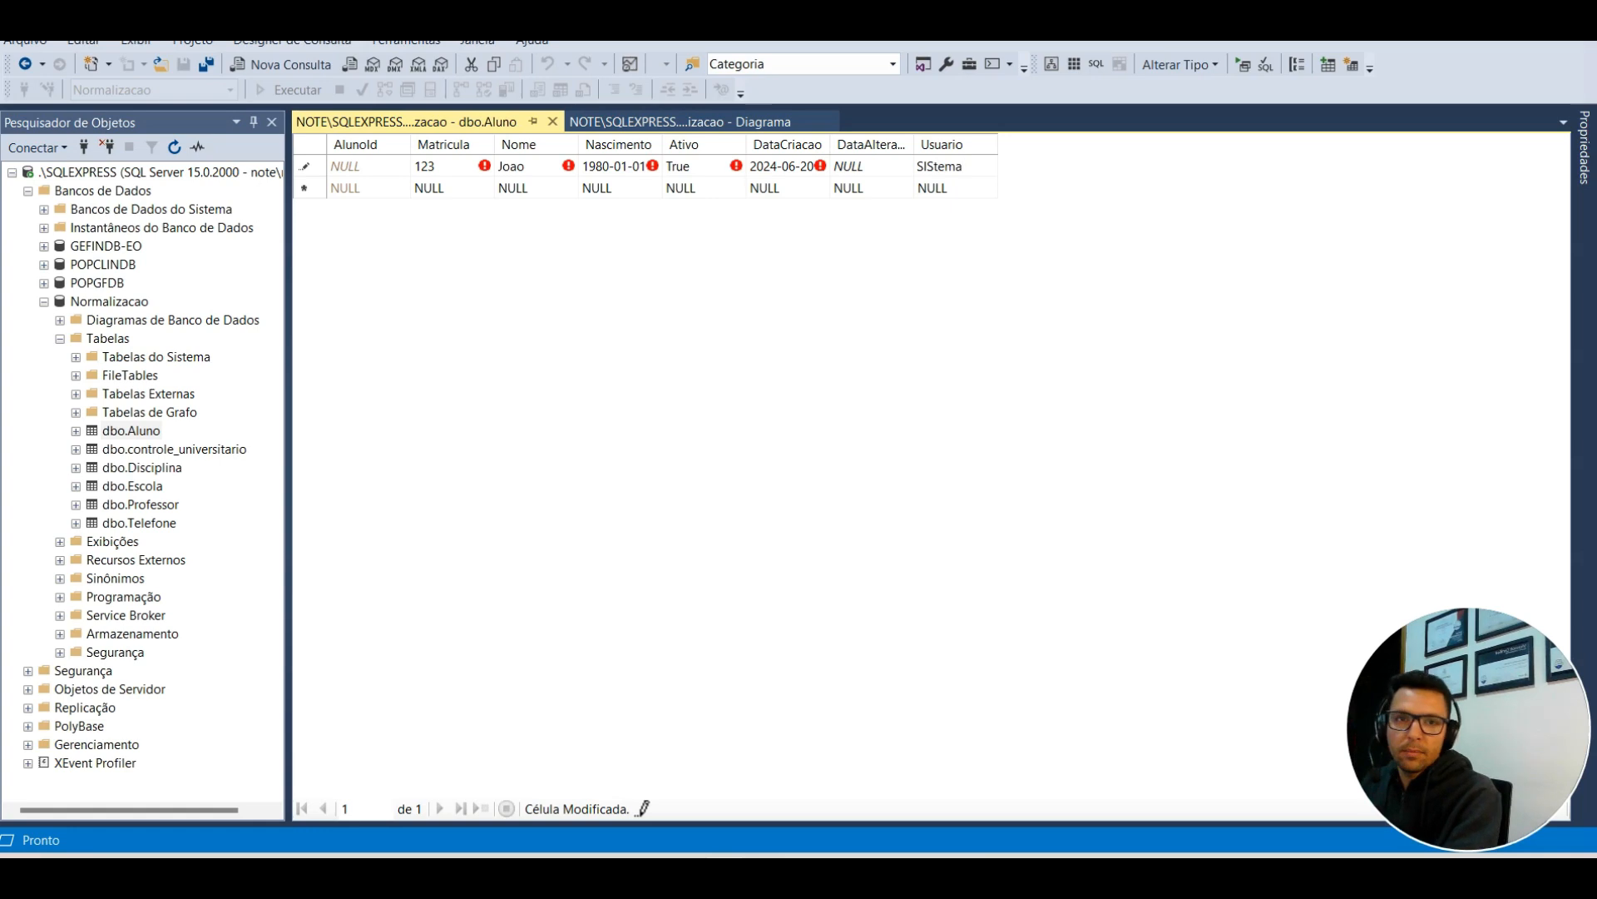
pyautogui.write('istem')
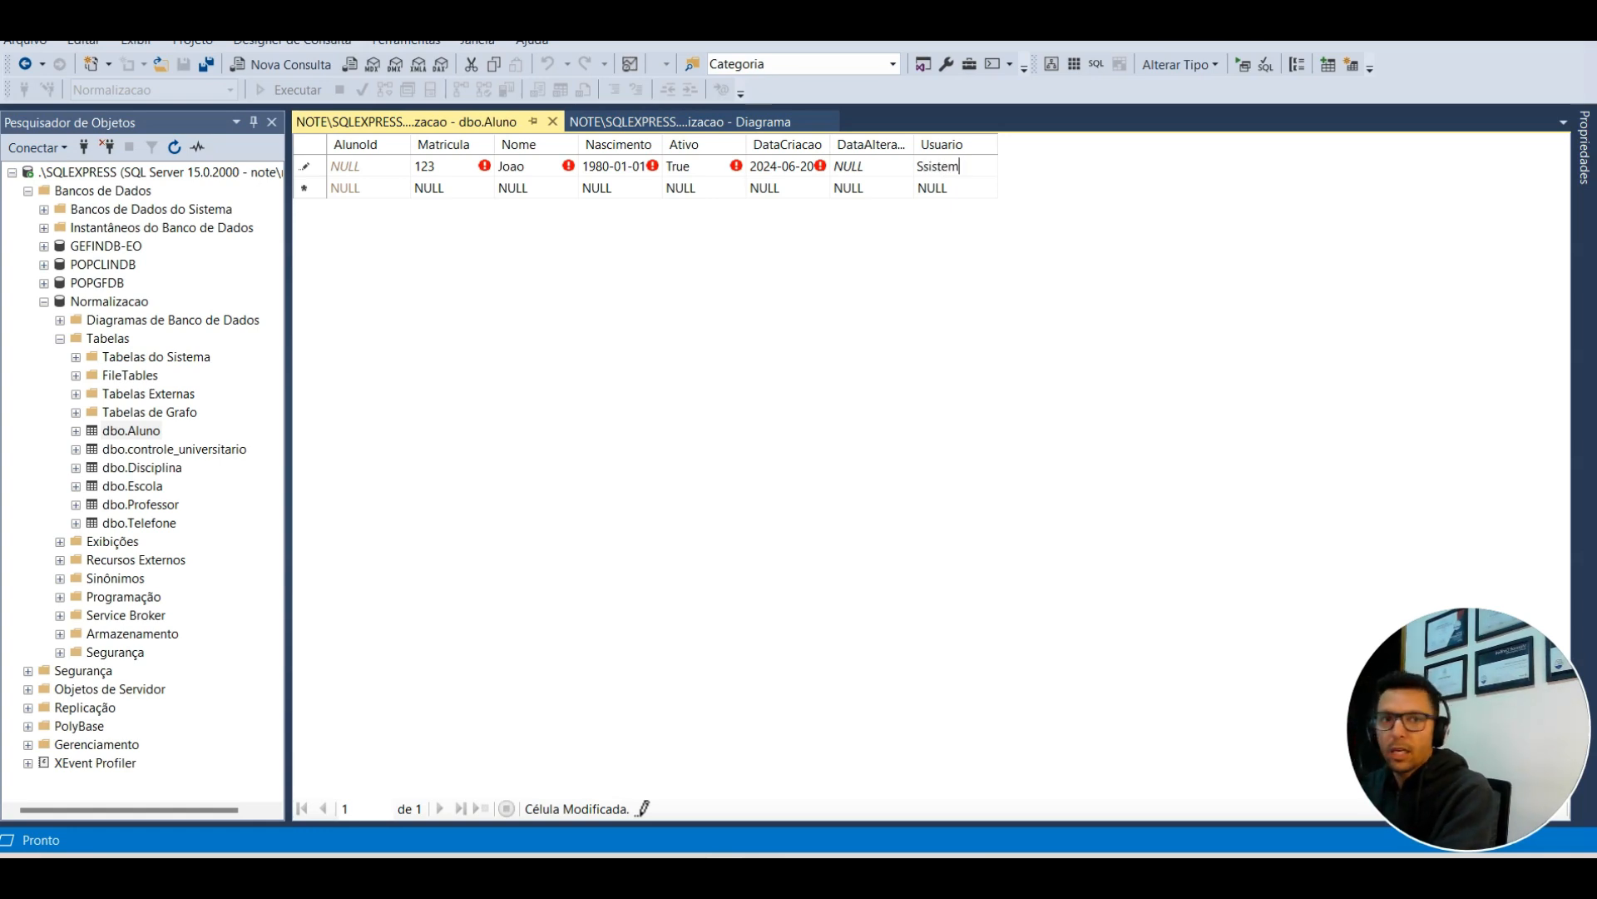
pyautogui.press('BackSpace')
pyautogui.press('BackSpace')
pyautogui.press('BackSpace')
pyautogui.press('BackSpace')
pyautogui.press('BackSpace')
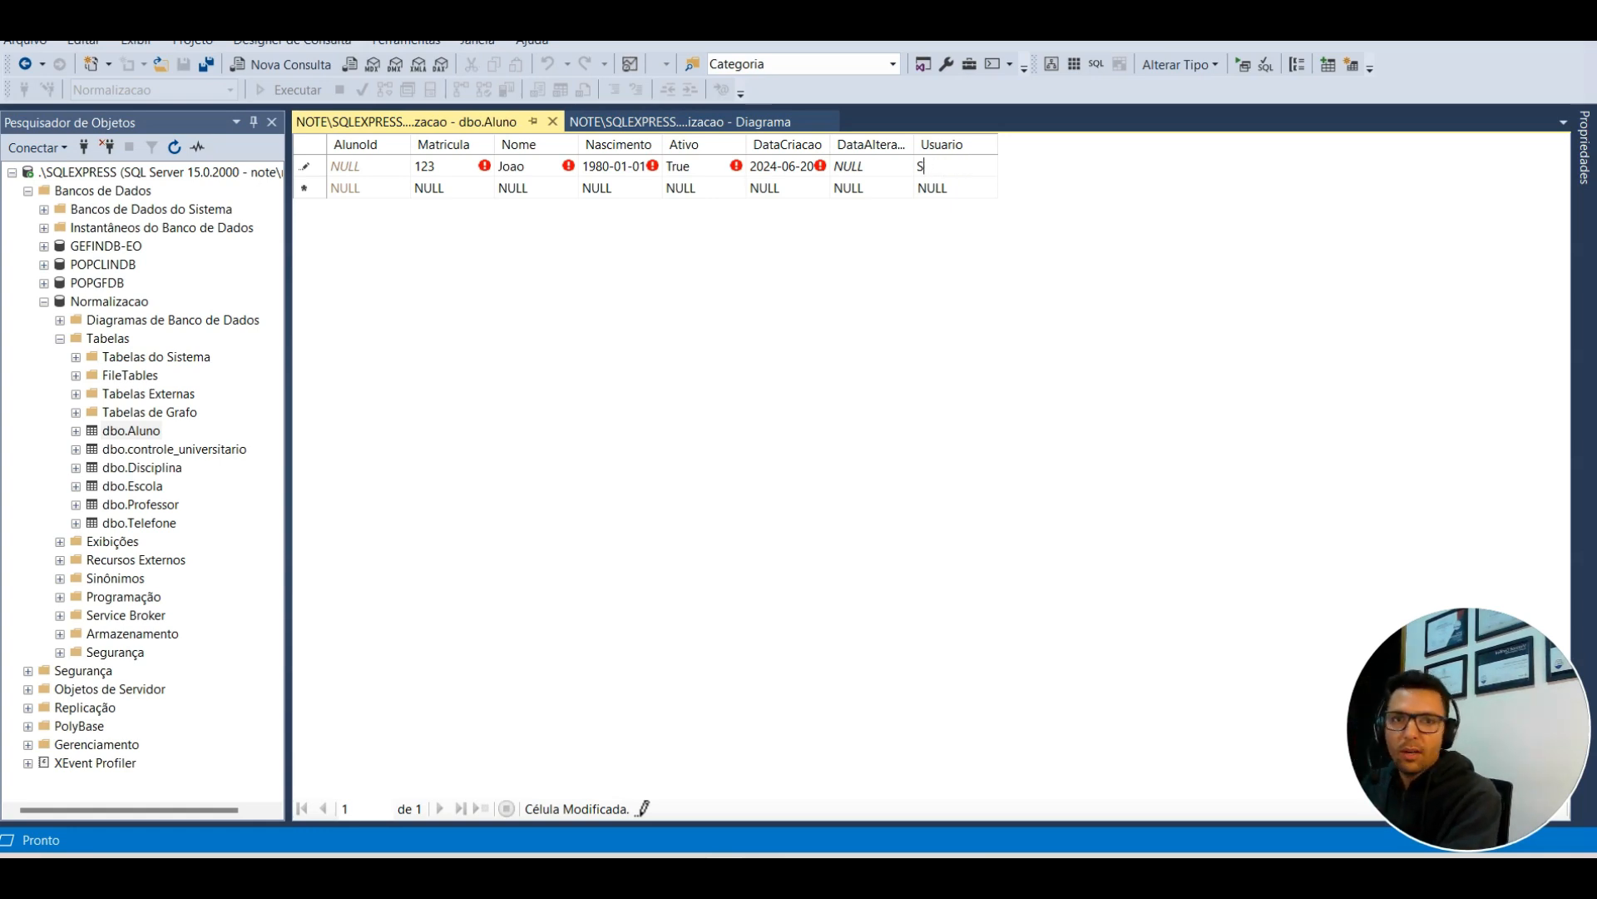
pyautogui.write('tema')
pyautogui.press('Return')
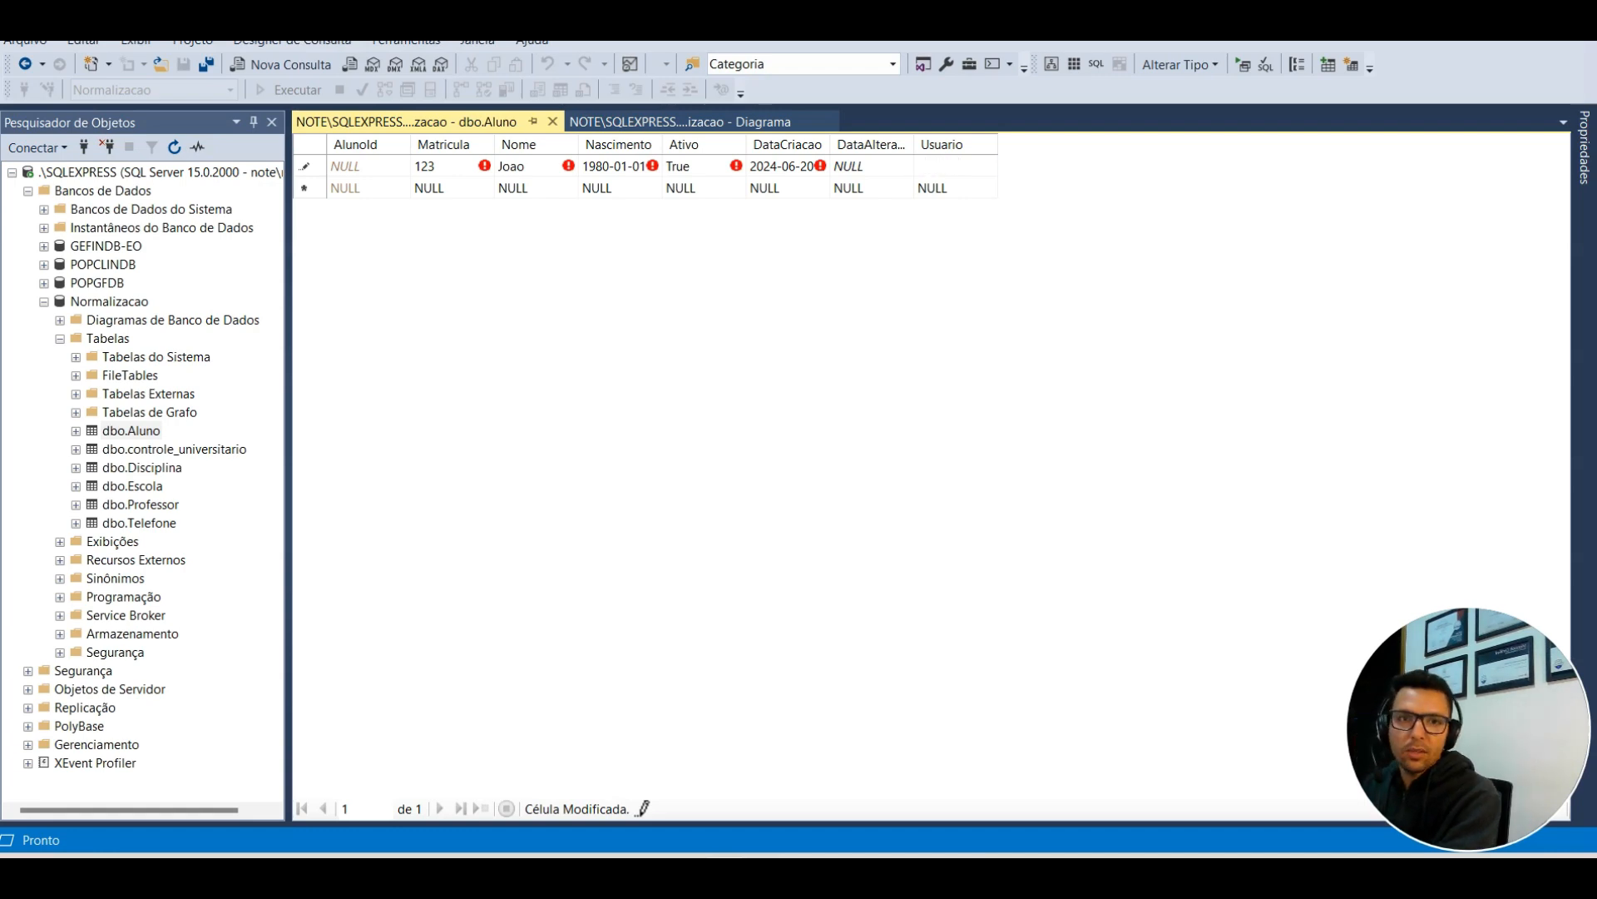
# Step: Open the dbo.Disciplina table's top 200 rows for editing
pyautogui.click(150, 471)
pyautogui.rightClick(150, 472)
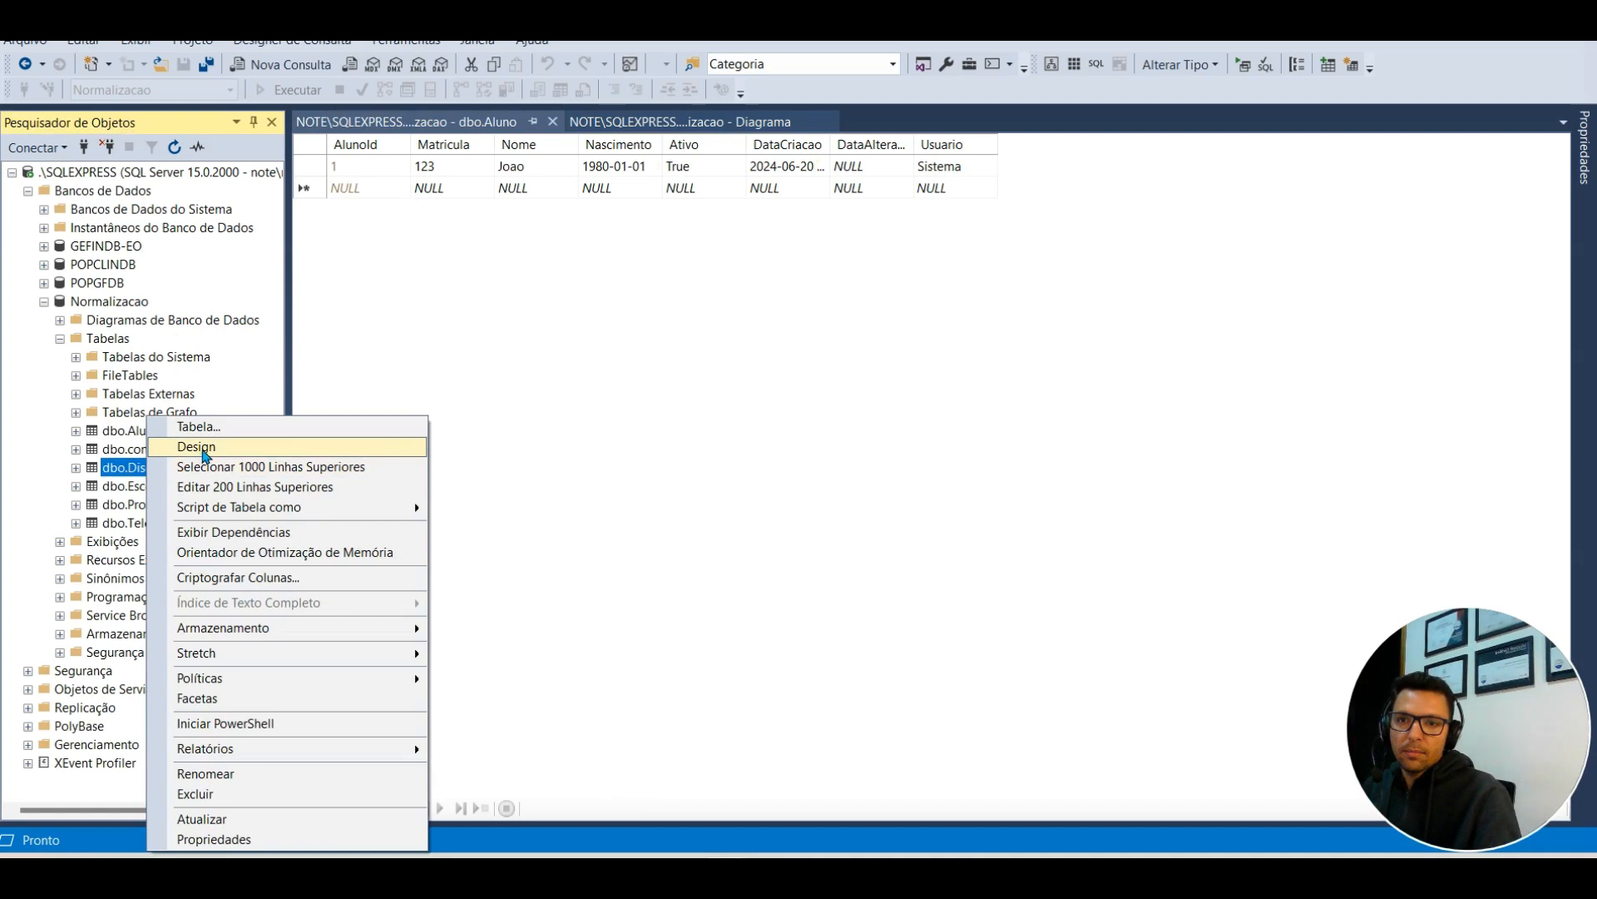
pyautogui.click(250, 485)
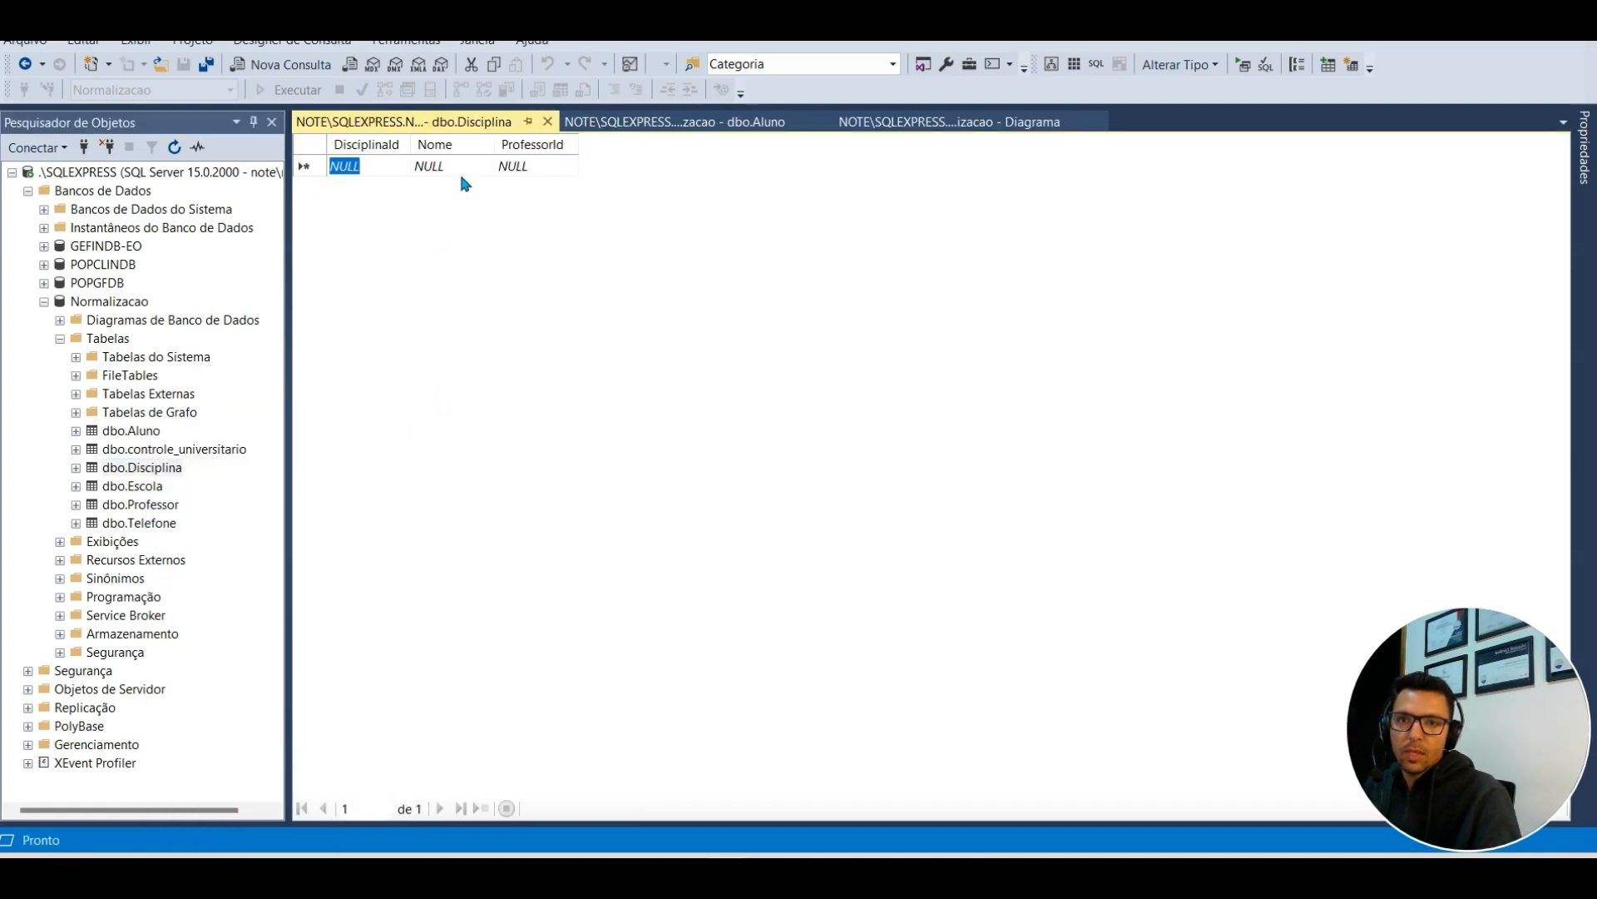
# Step: Add a professor row with the professor's name to dbo.Professor, then close its grid
pyautogui.rightClick(154, 505)
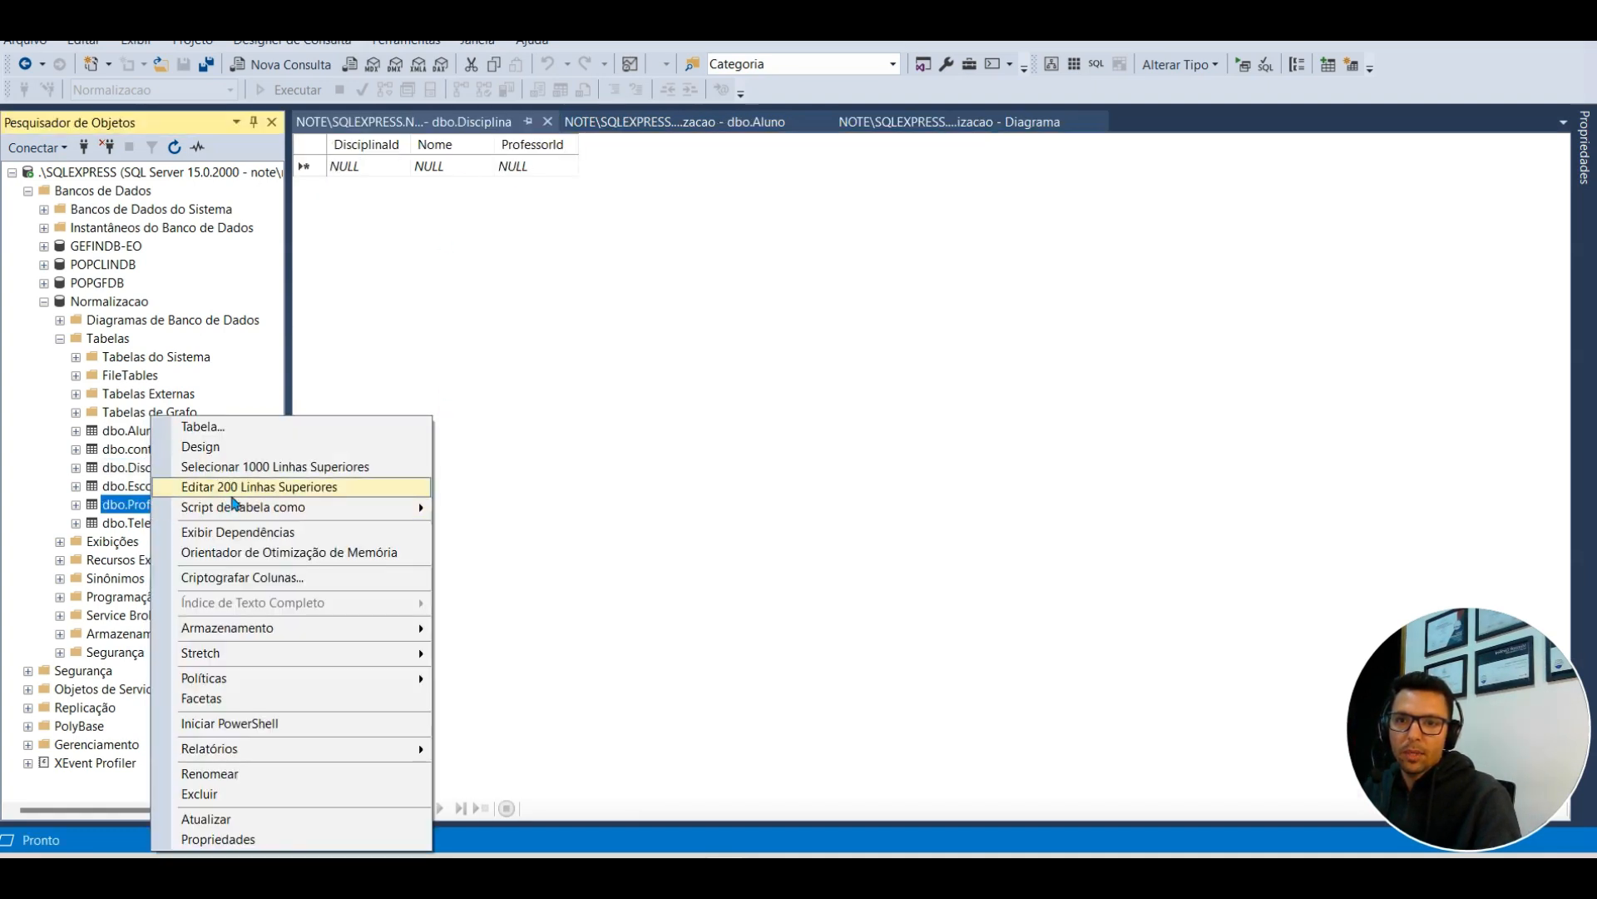
pyautogui.click(250, 487)
pyautogui.click(437, 167)
pyautogui.write('Hugo')
pyautogui.press('Return')
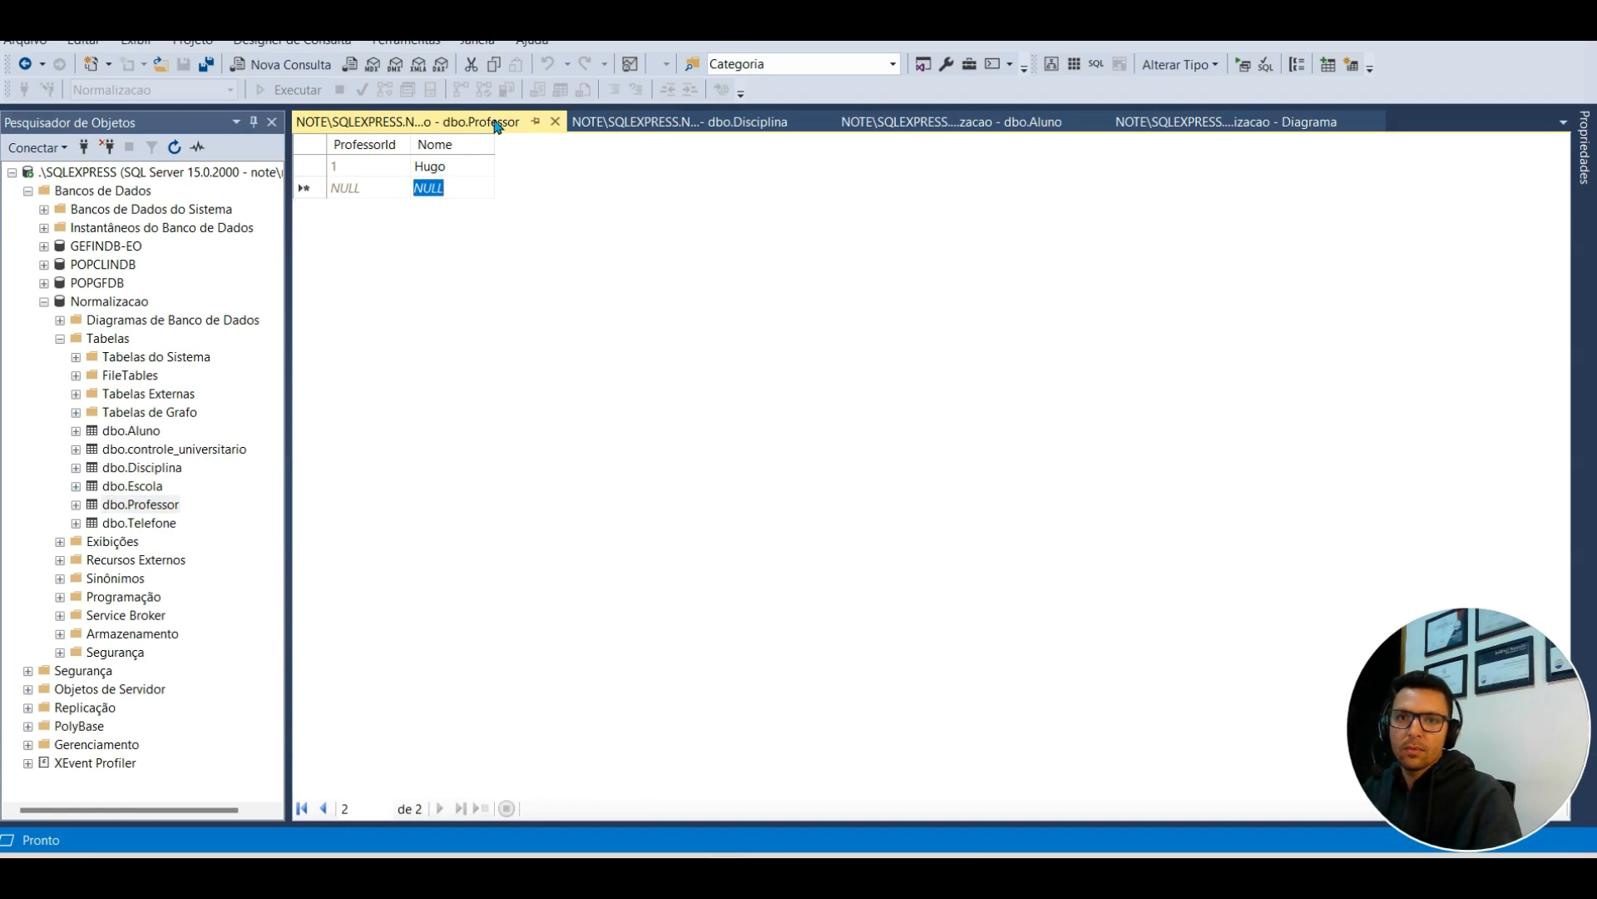
pyautogui.click(555, 122)
pyautogui.click(433, 167)
# Step: Save the Matematica discipline with ProfessorId 1, fixing its DisciplinaId to 10
pyautogui.write('Matematica')
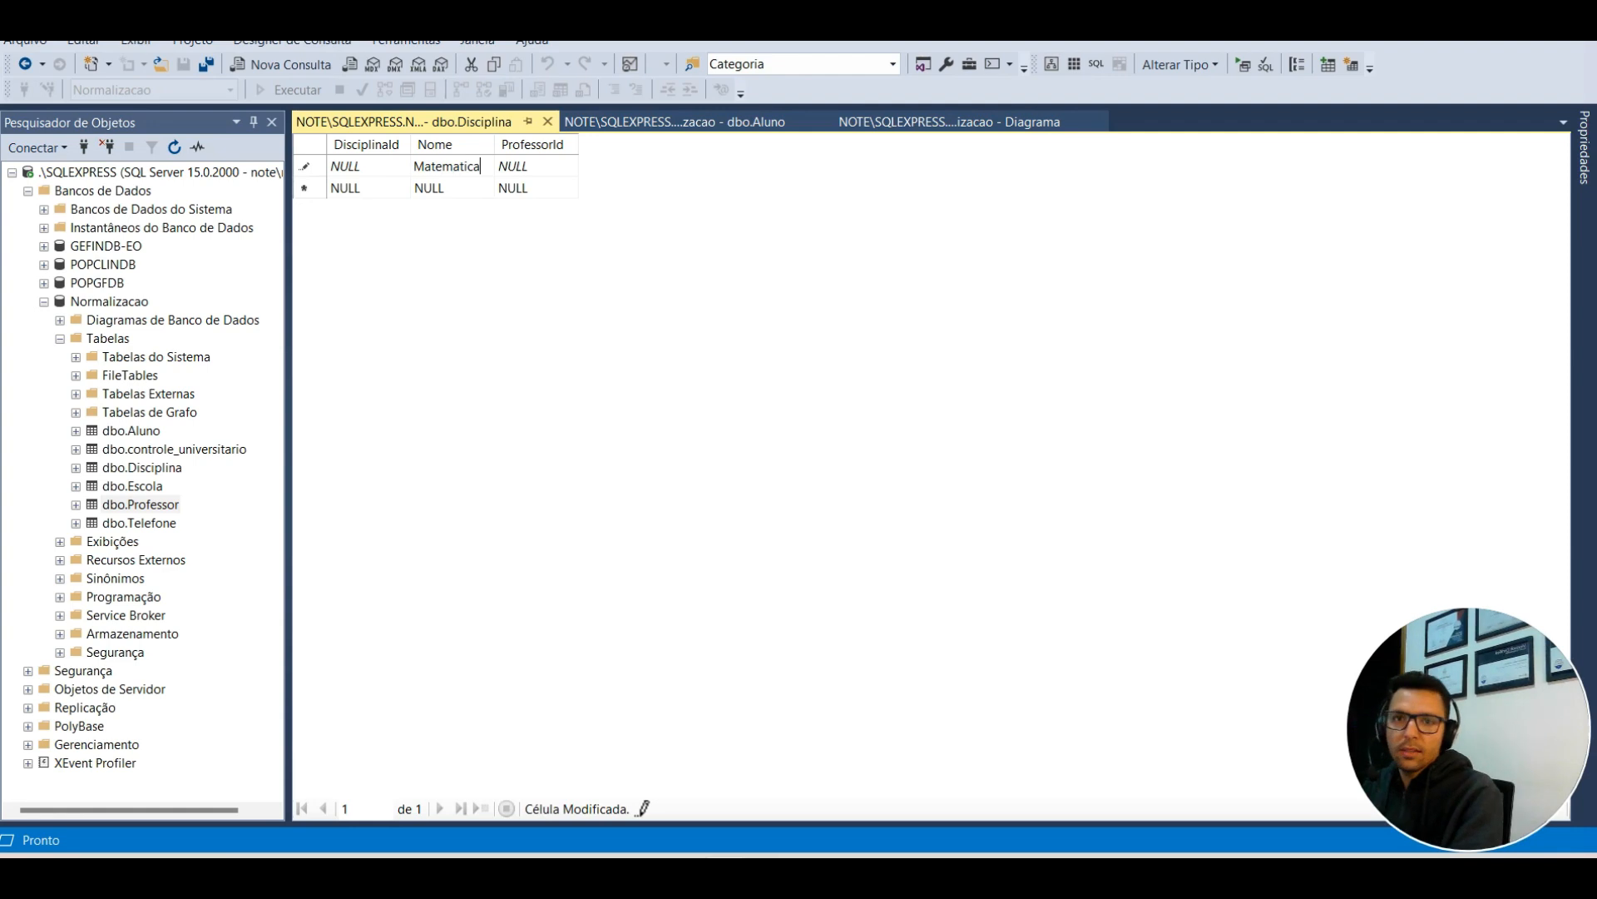
pyautogui.press('Tab')
pyautogui.write('1')
pyautogui.press('Return')
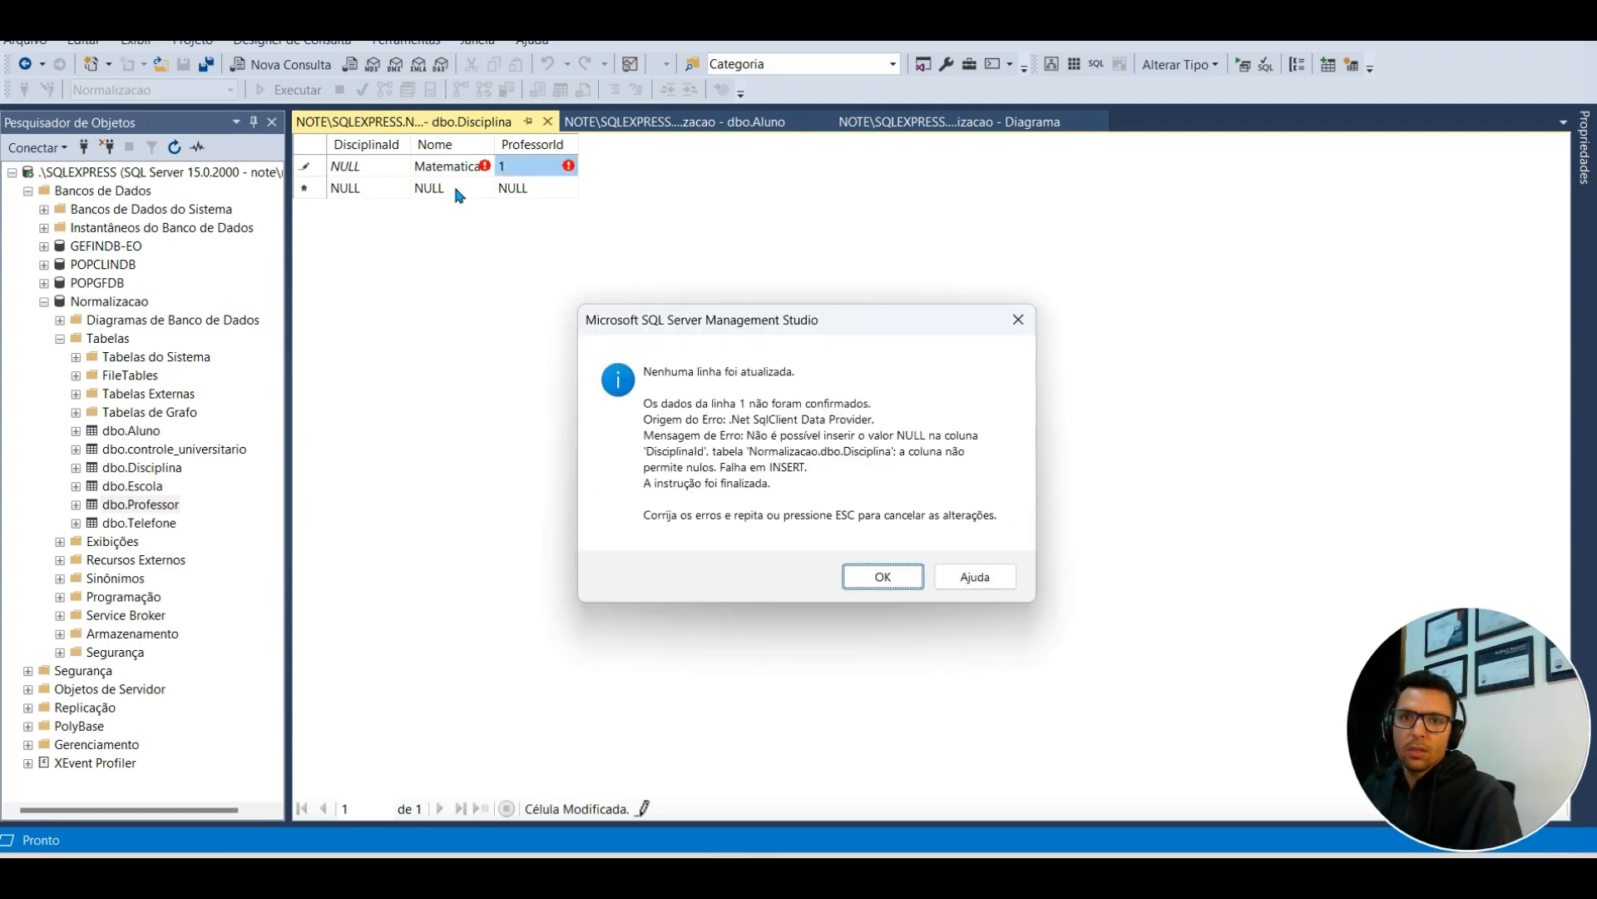
pyautogui.click(1018, 320)
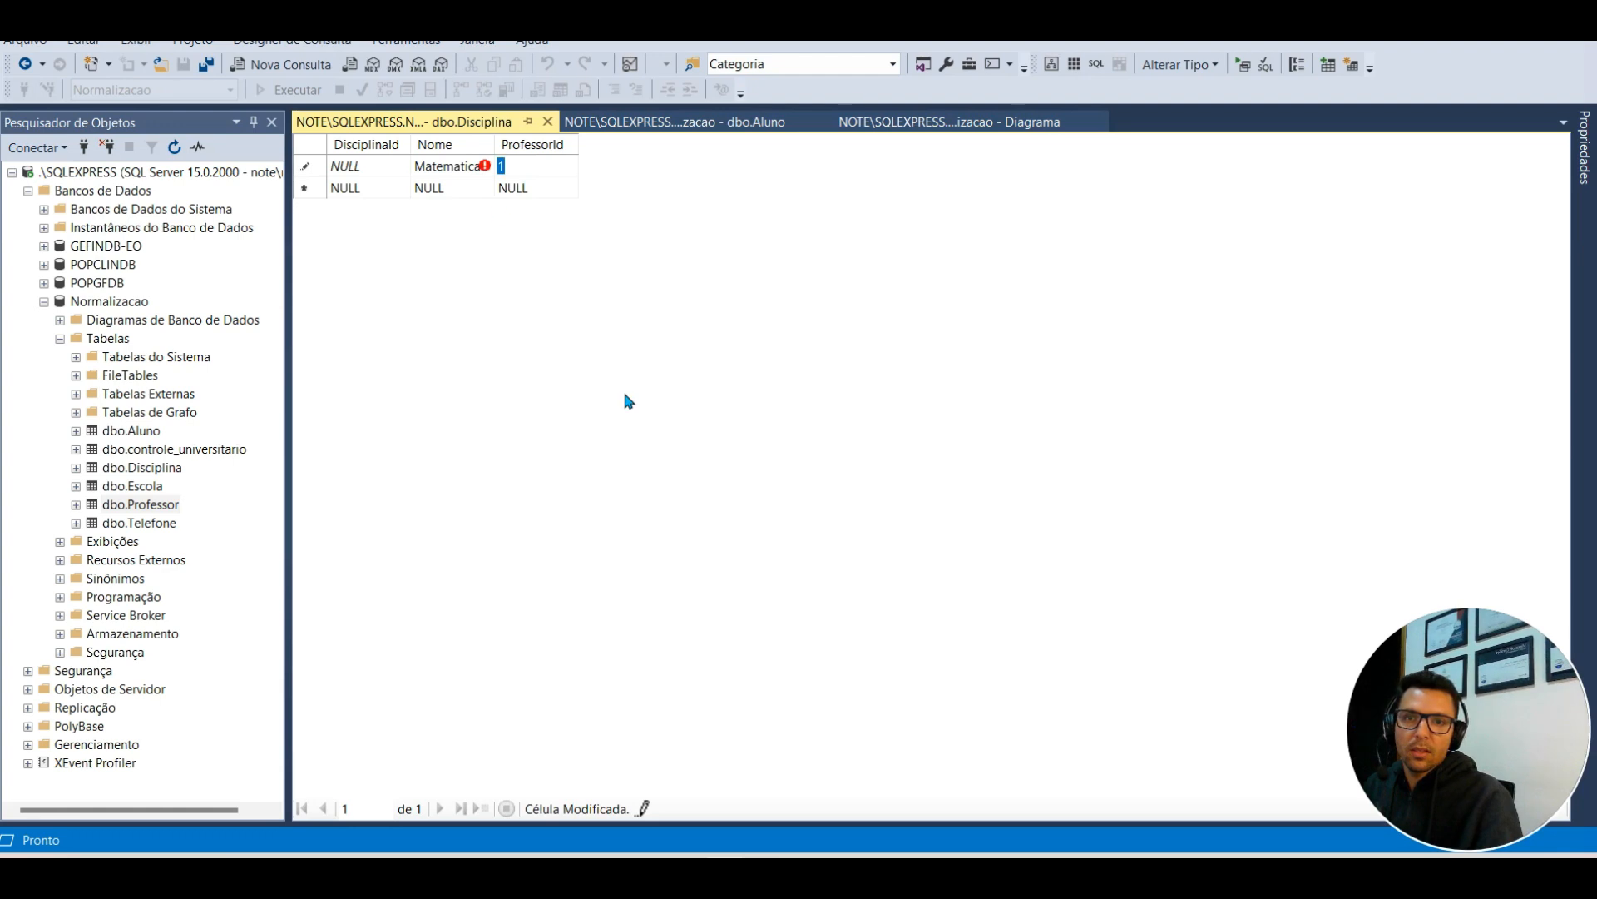
pyautogui.click(449, 198)
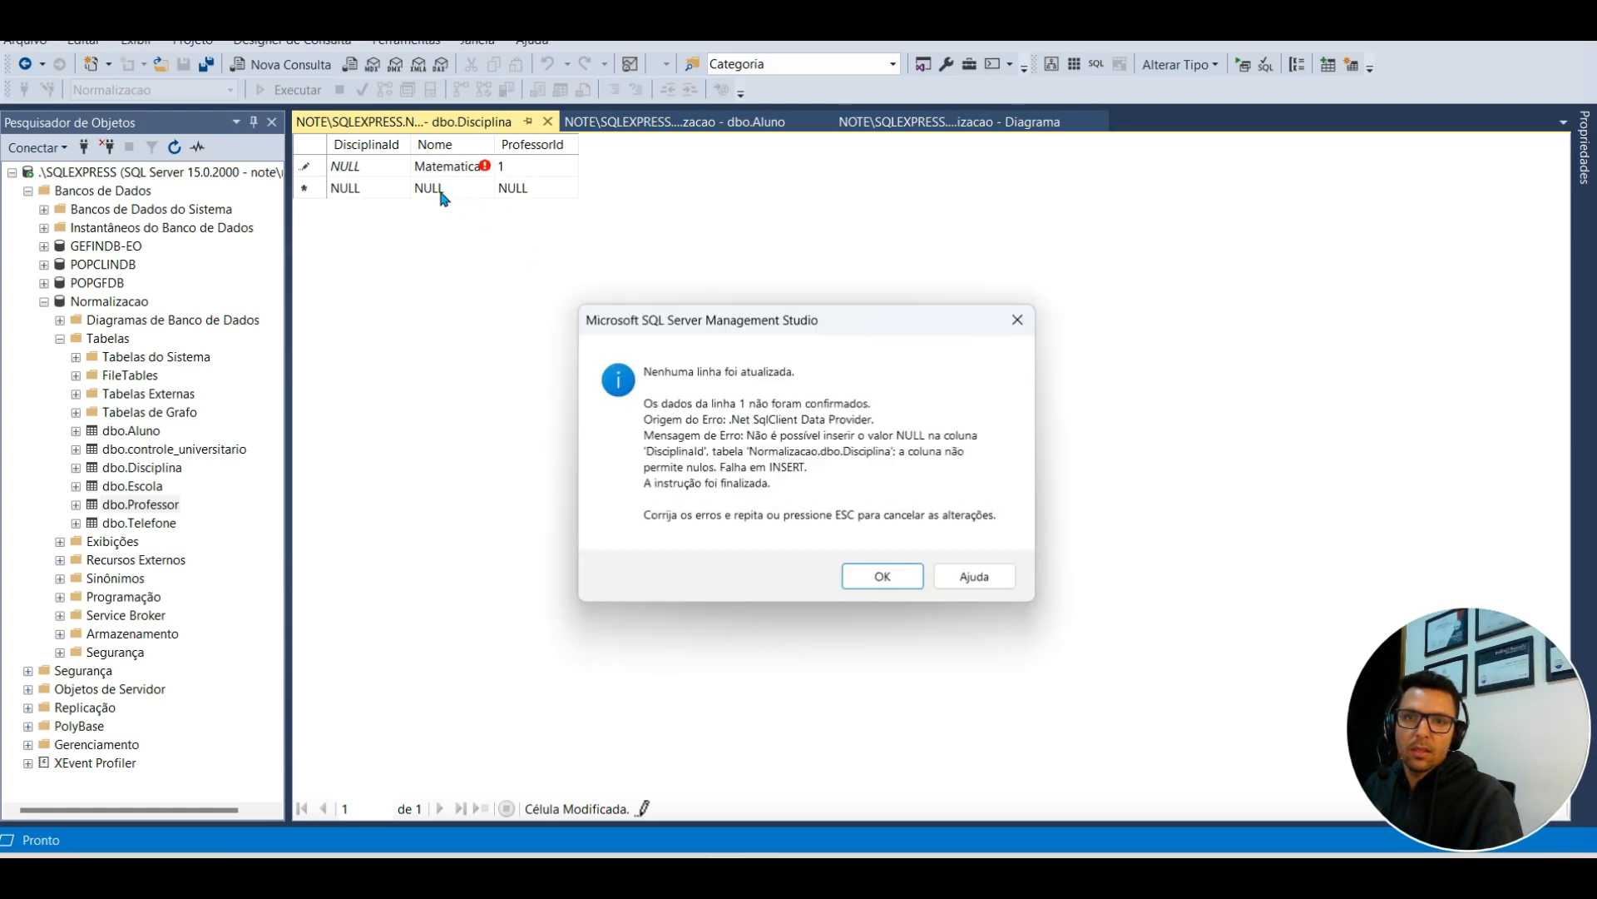
pyautogui.click(882, 580)
pyautogui.click(371, 171)
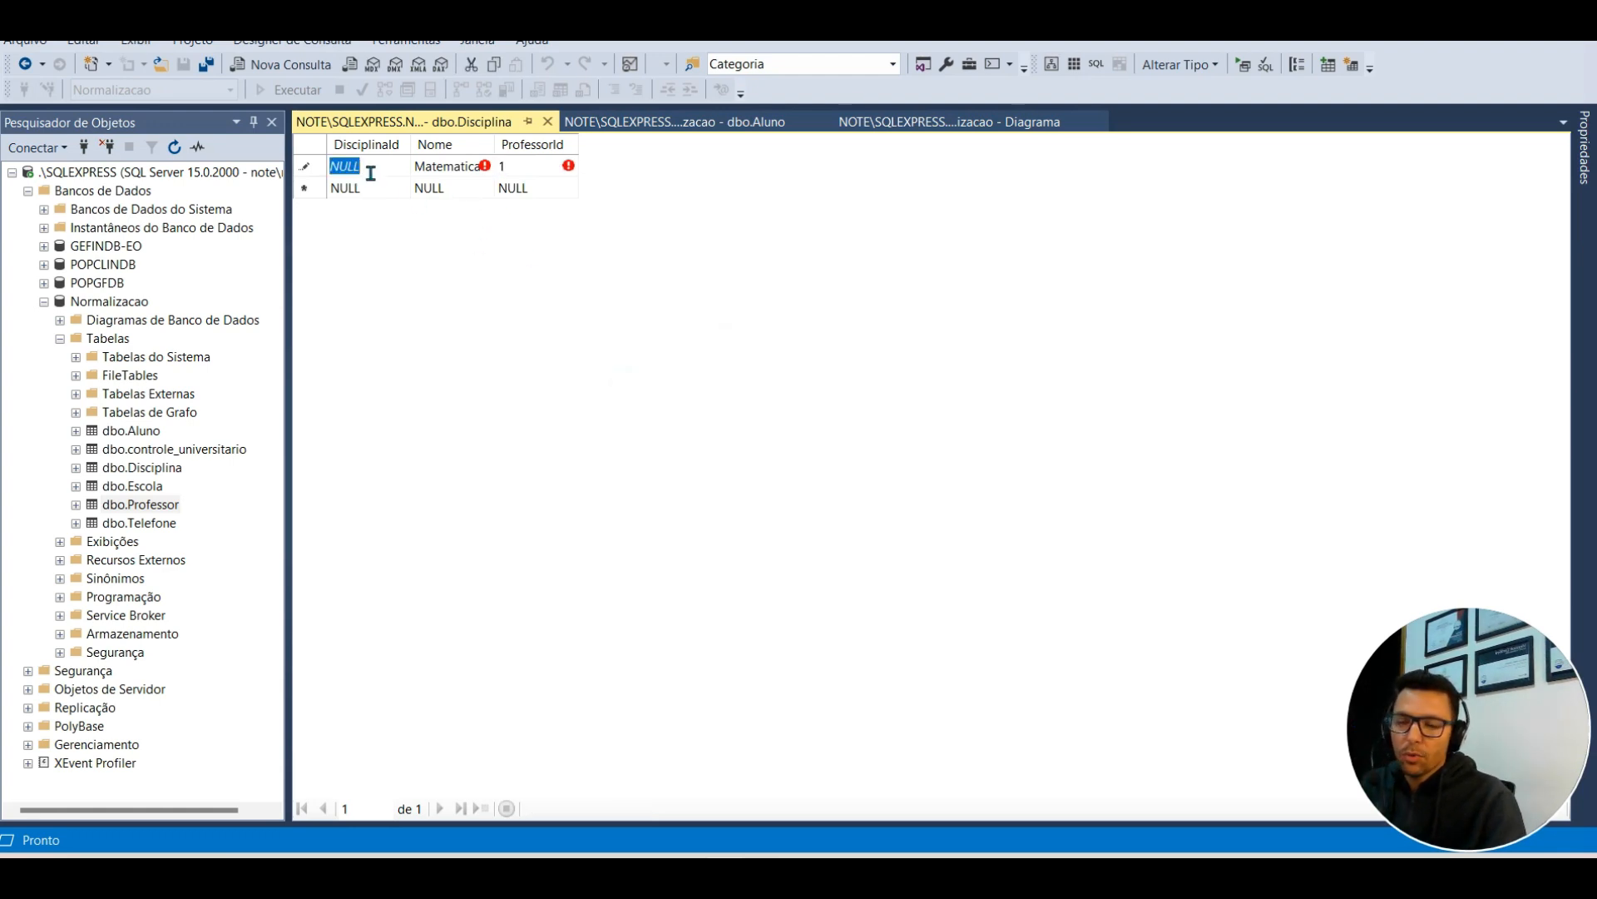
pyautogui.write('10')
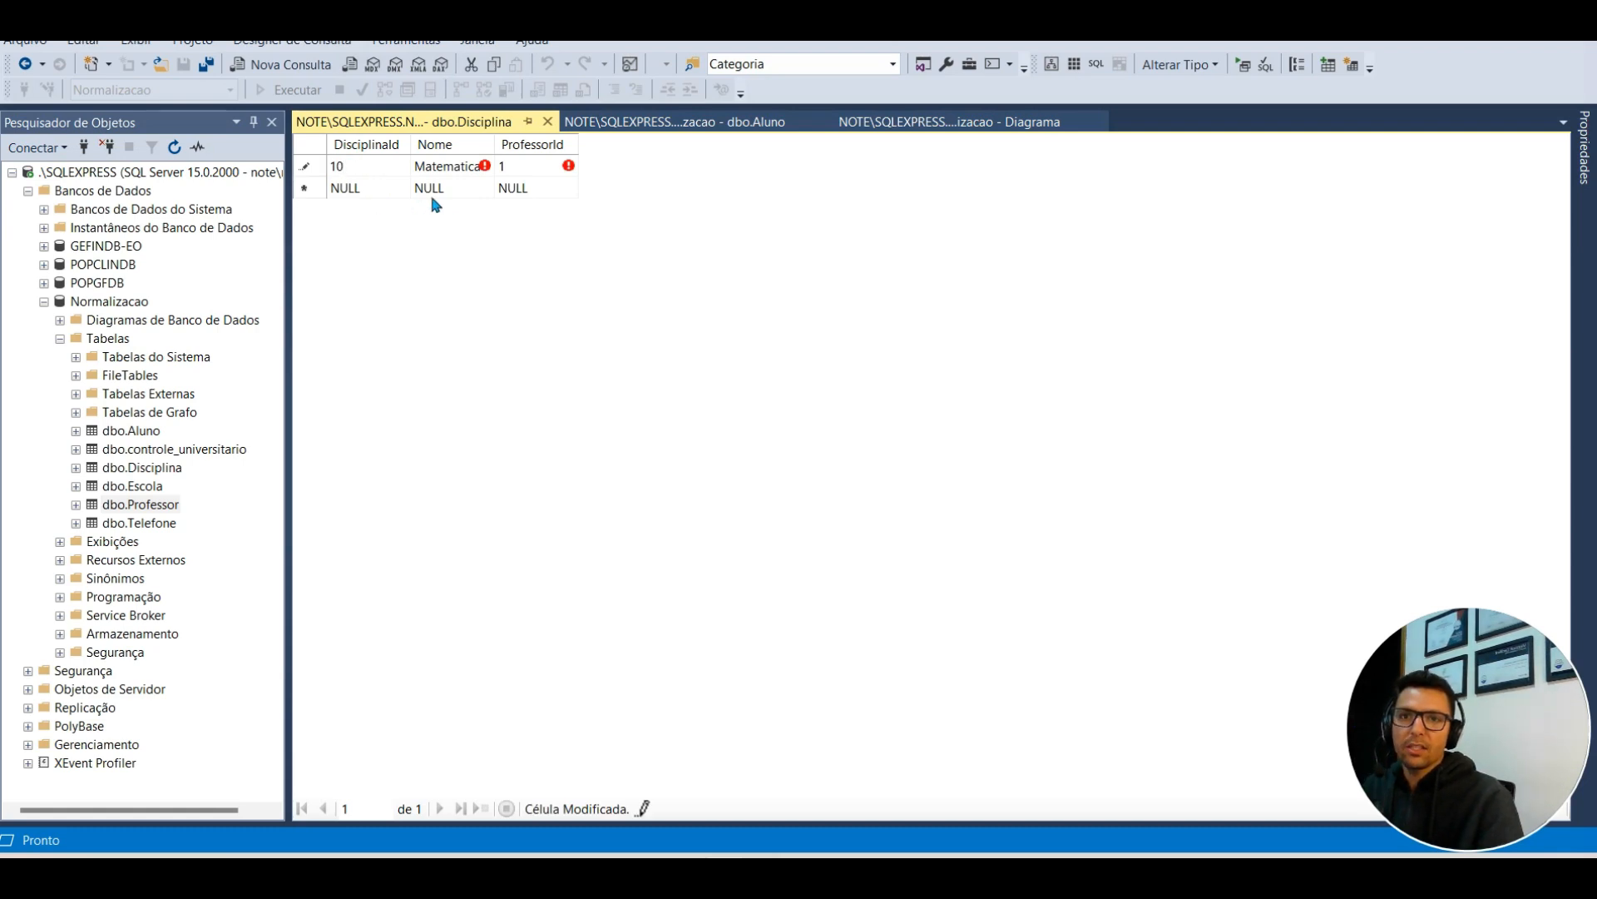
pyautogui.click(441, 188)
# Step: Add Fisica with ProfessorId 1, correcting the duplicate DisciplinaId to 20
pyautogui.click(363, 191)
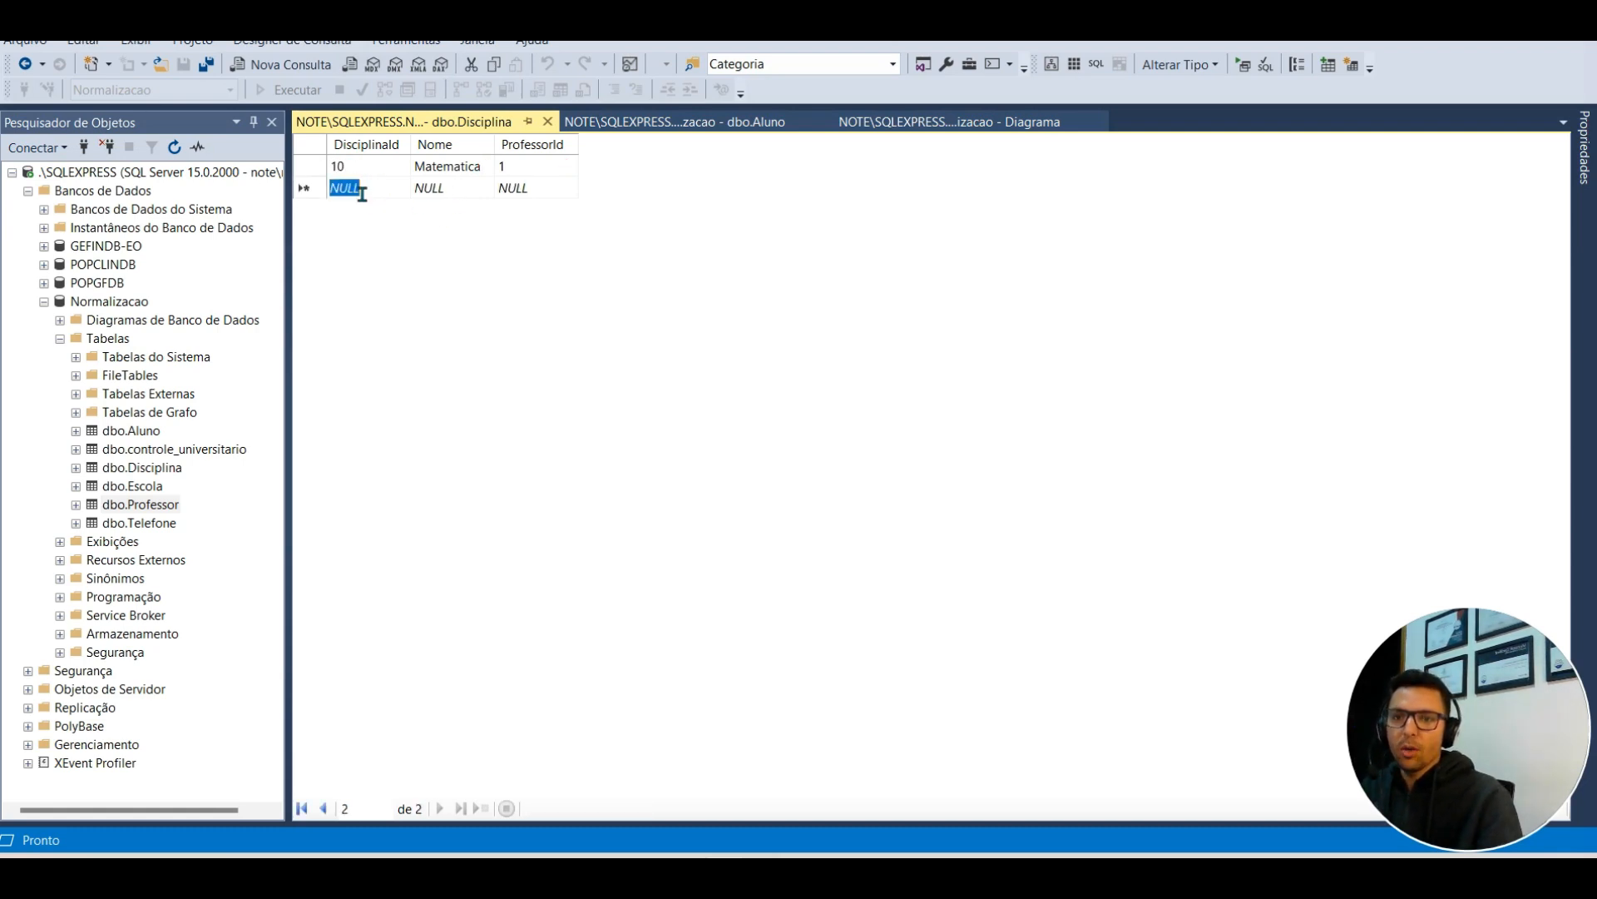
pyautogui.write('10')
pyautogui.click(443, 190)
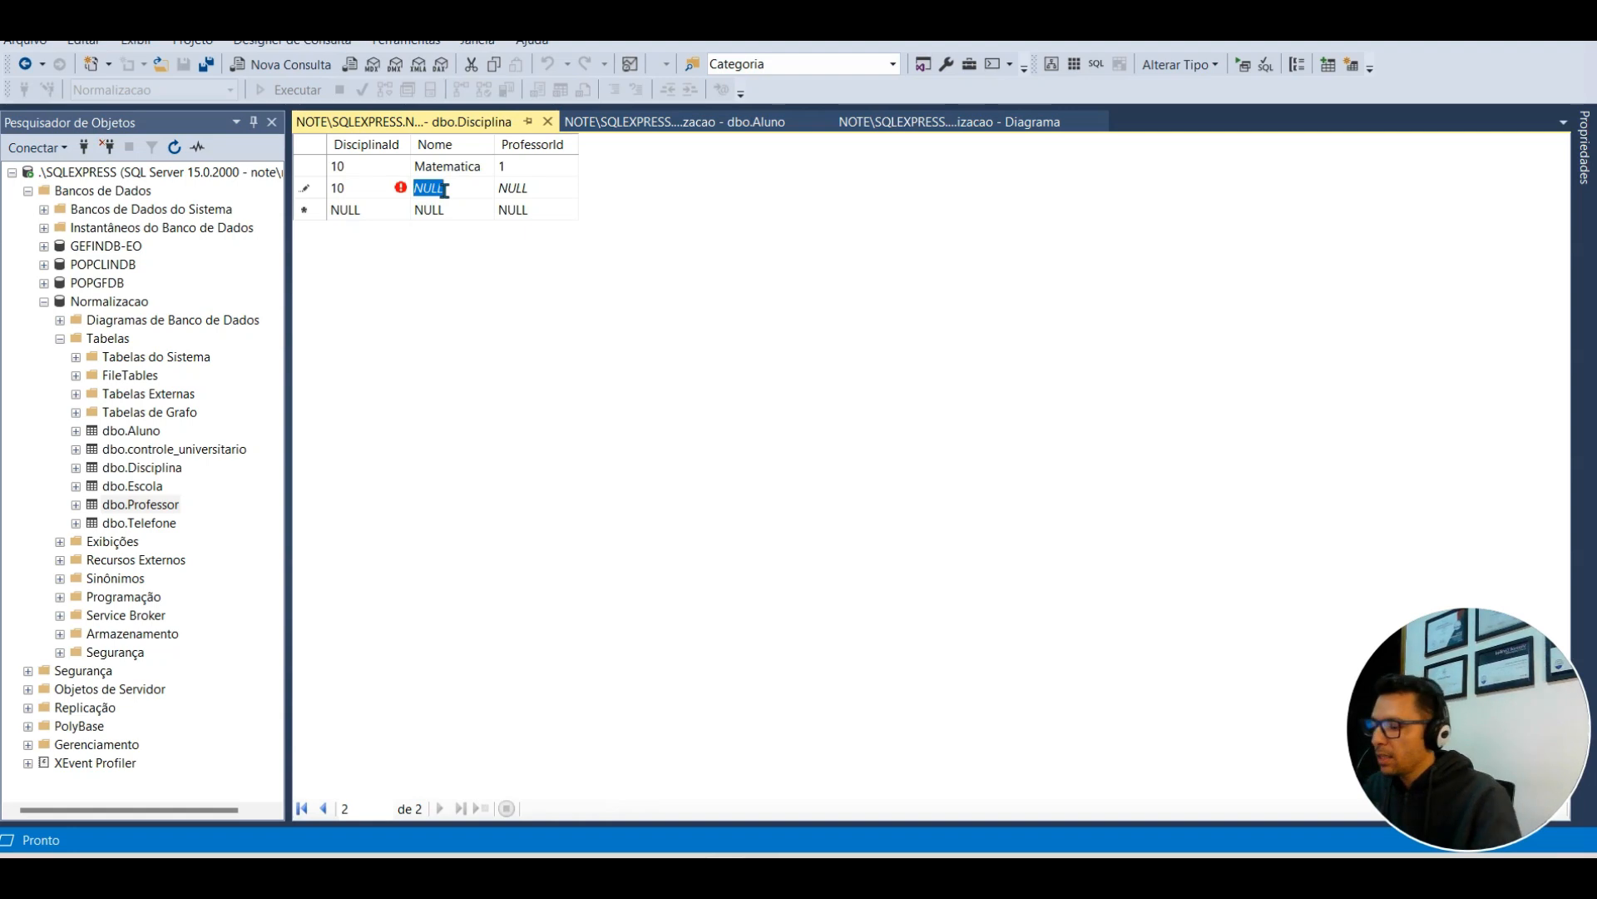
pyautogui.write('Fisica')
pyautogui.press('Tab')
pyautogui.write('1')
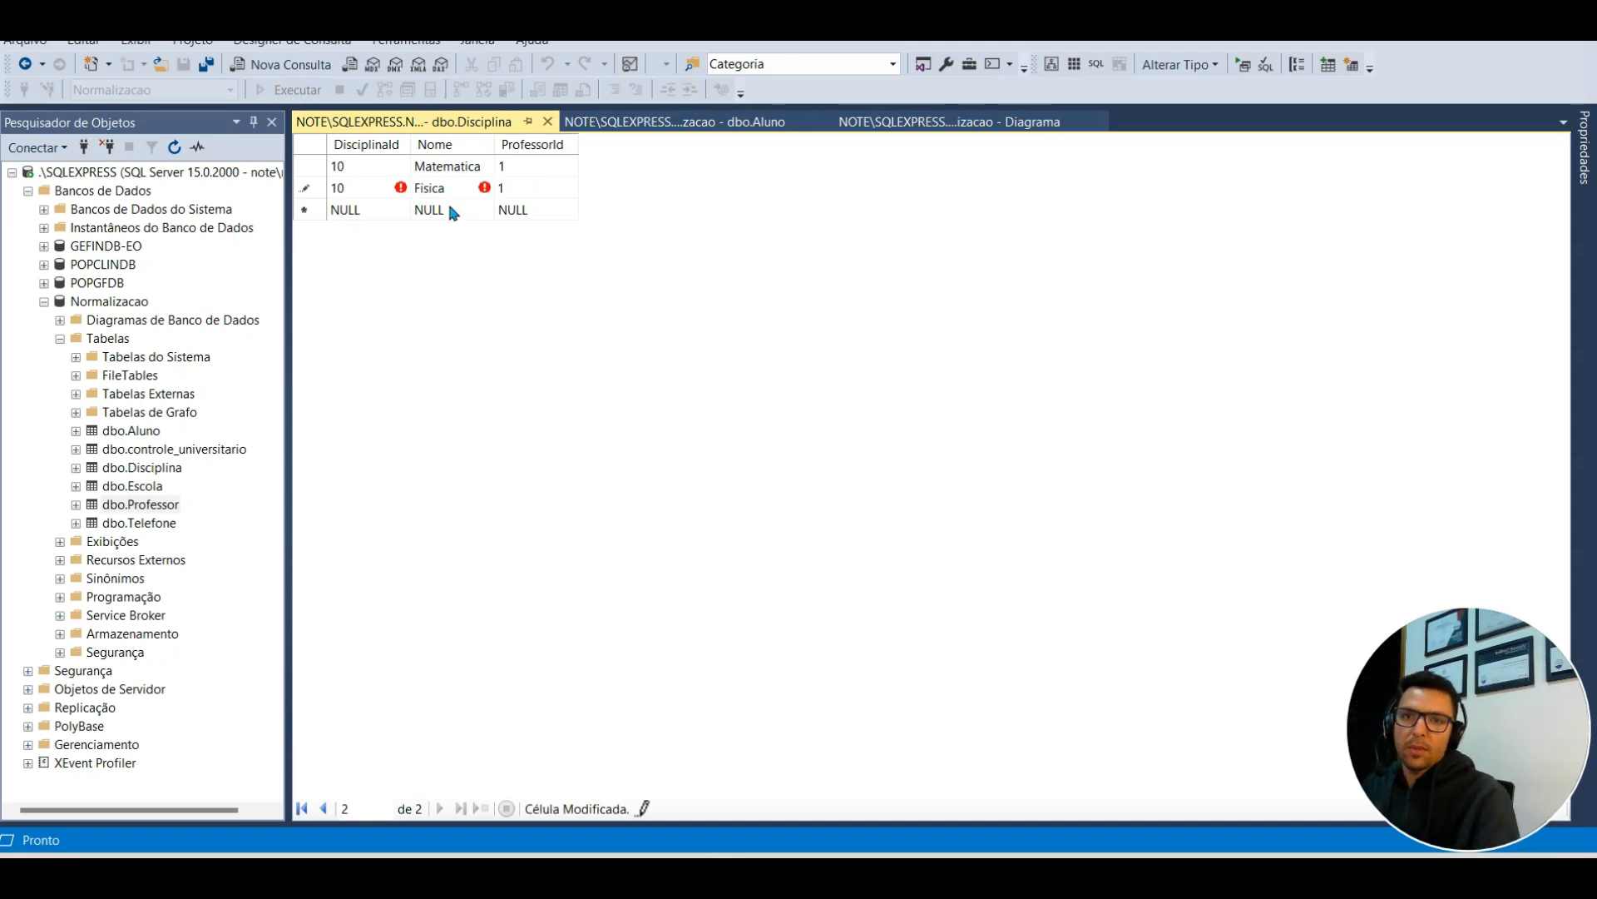
pyautogui.click(449, 213)
pyautogui.click(878, 576)
pyautogui.click(371, 189)
pyautogui.write('11')
pyautogui.press('BackSpace')
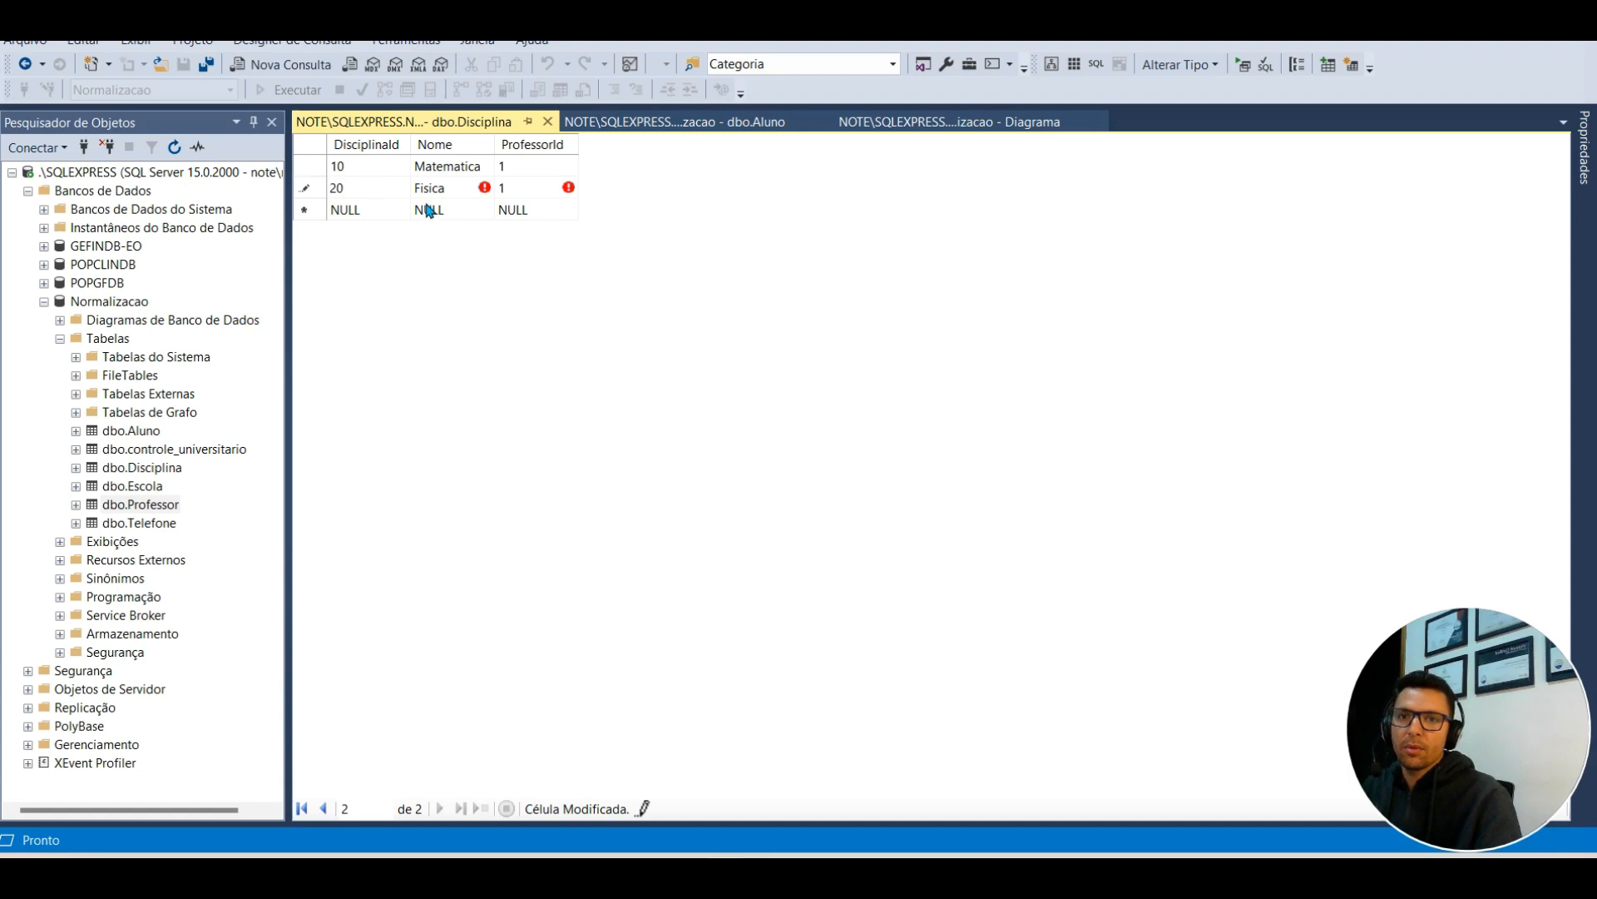
pyautogui.click(429, 207)
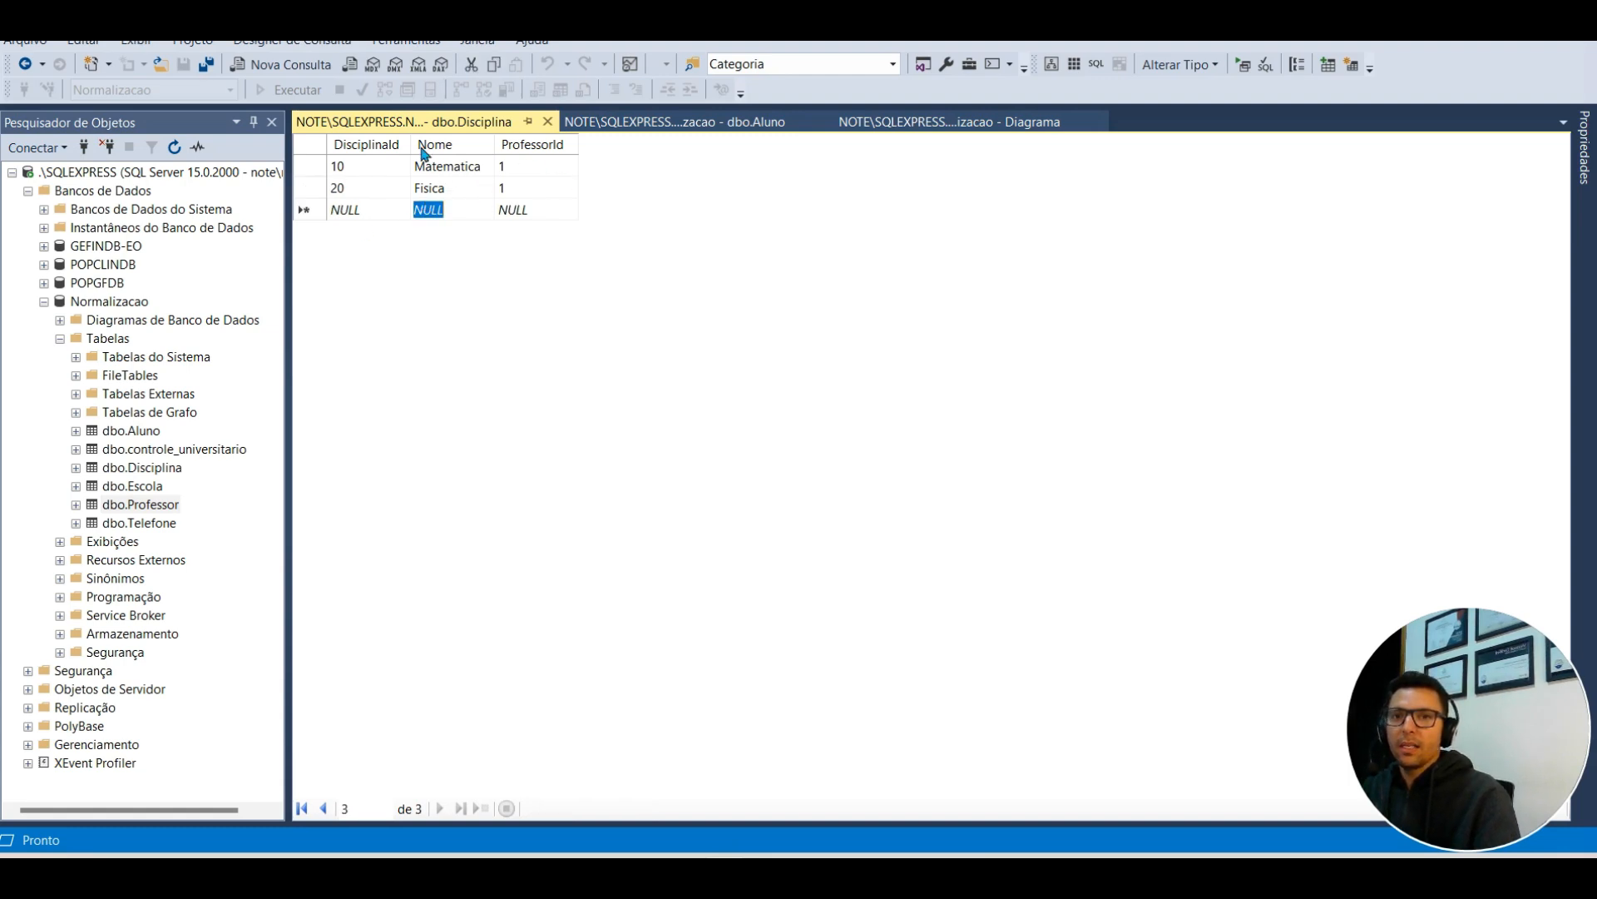
# Step: Open dbo.Telefone for editing and add a first phone number for AlunoId 1
pyautogui.rightClick(140, 522)
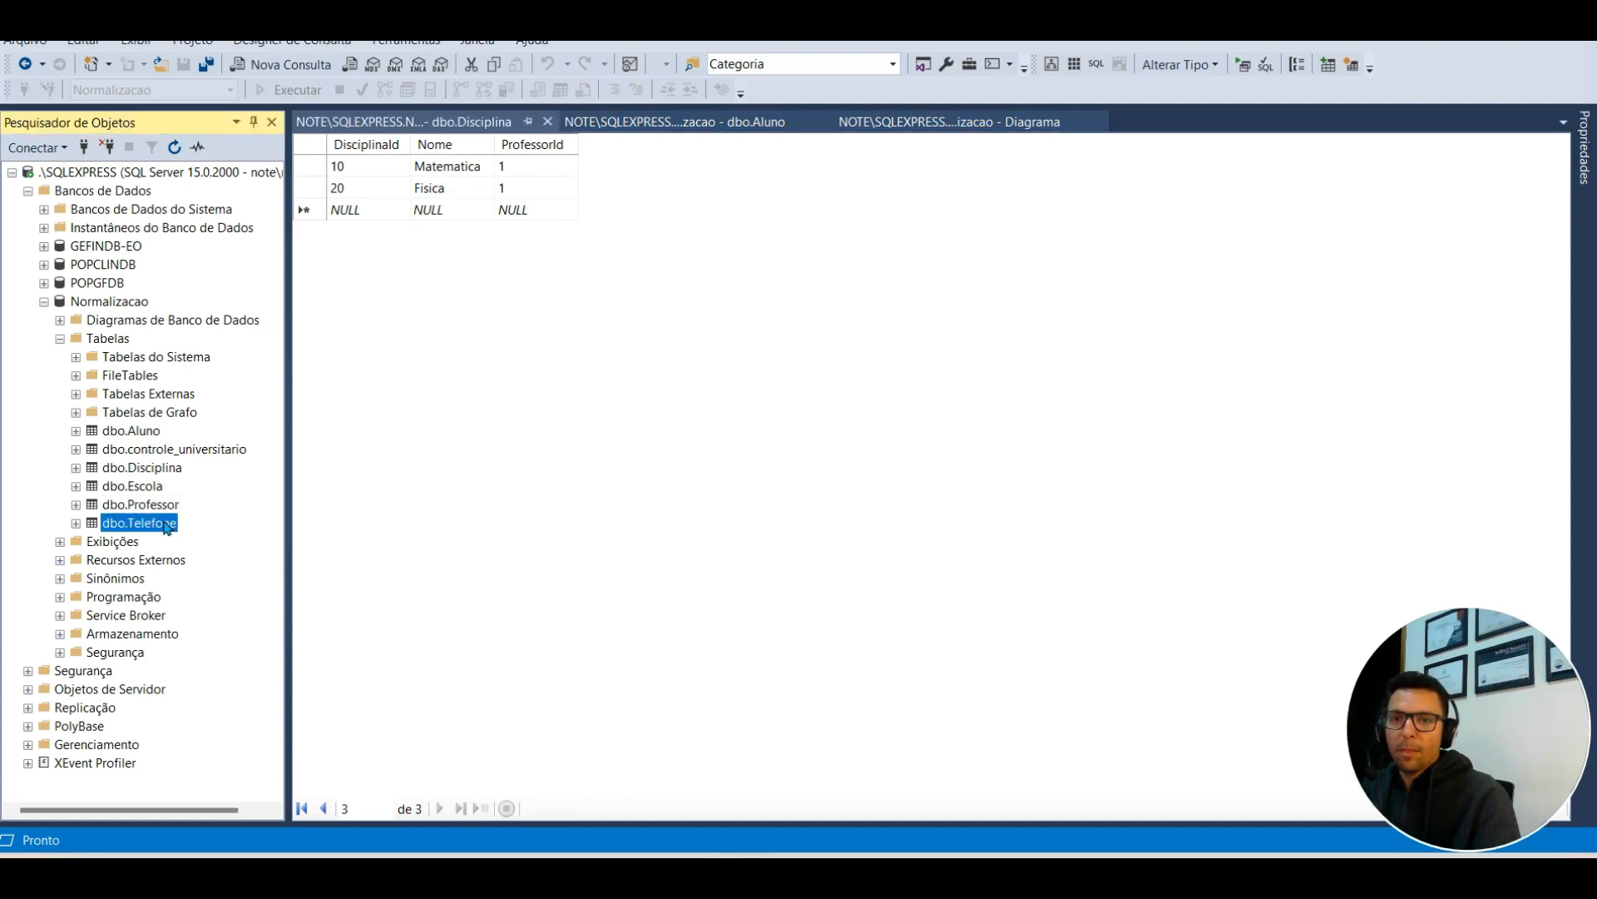
pyautogui.click(442, 249)
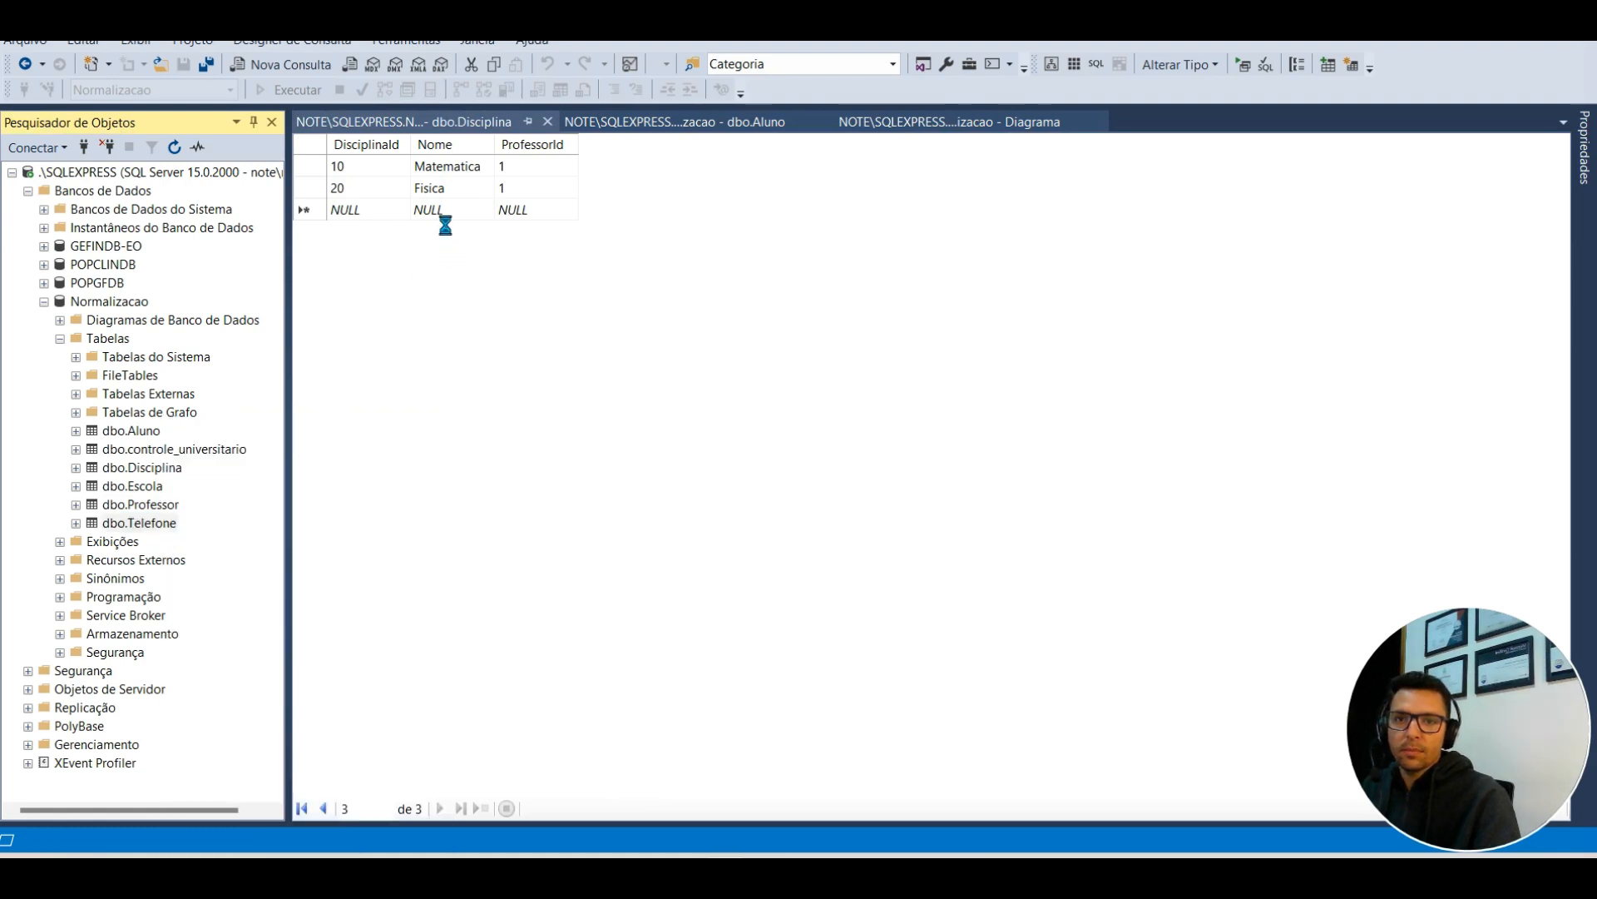
pyautogui.click(429, 167)
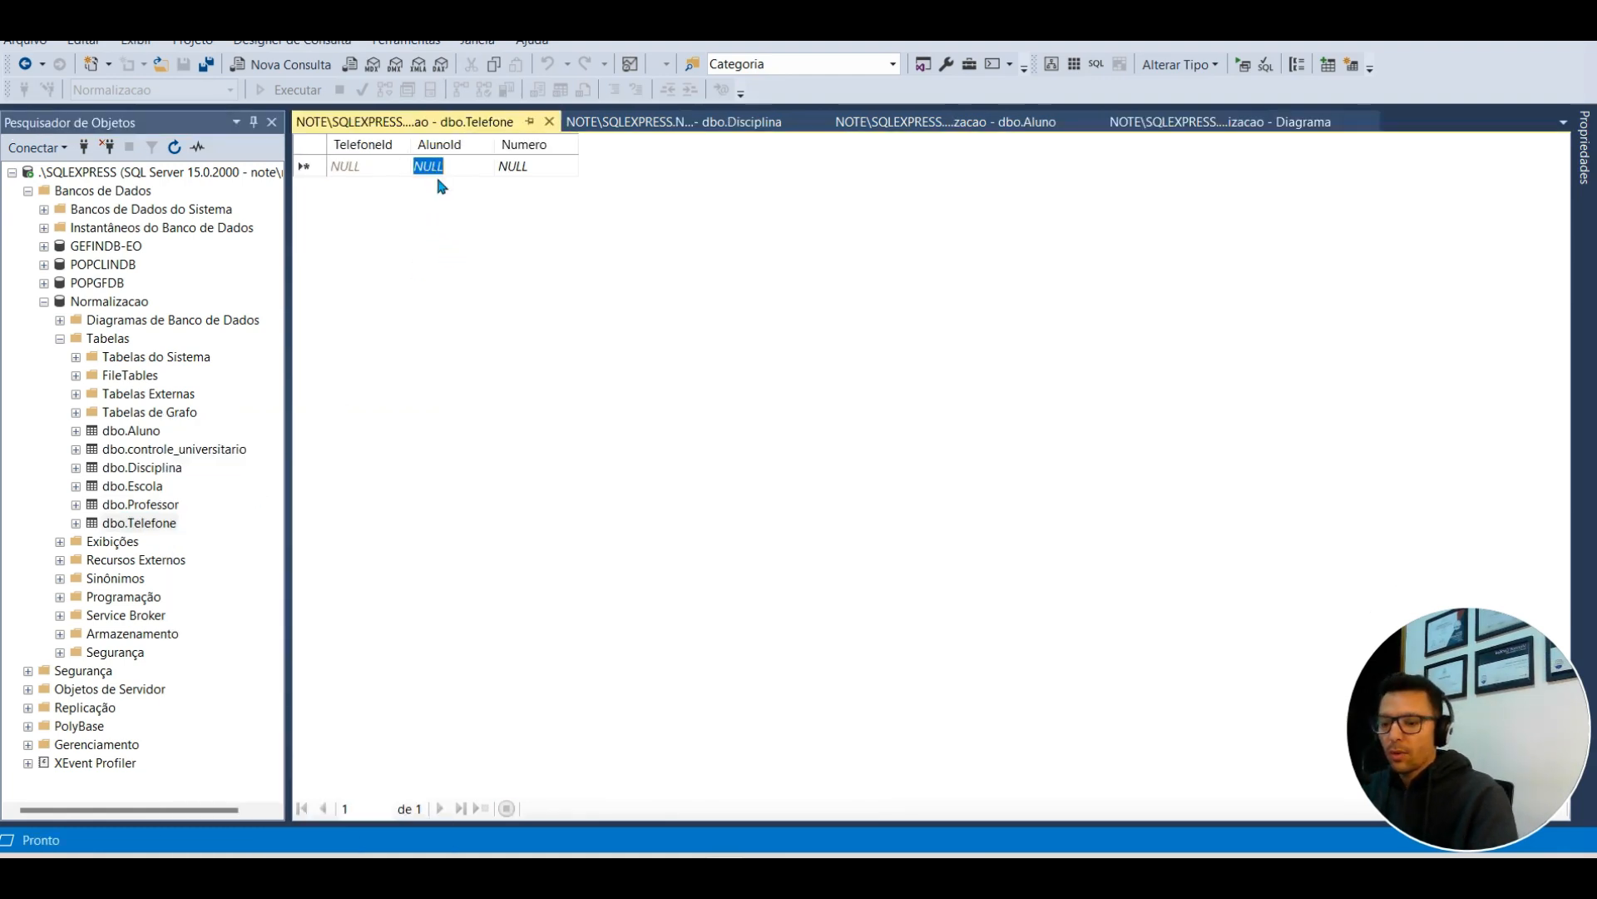
pyautogui.write('1')
pyautogui.press('Tab')
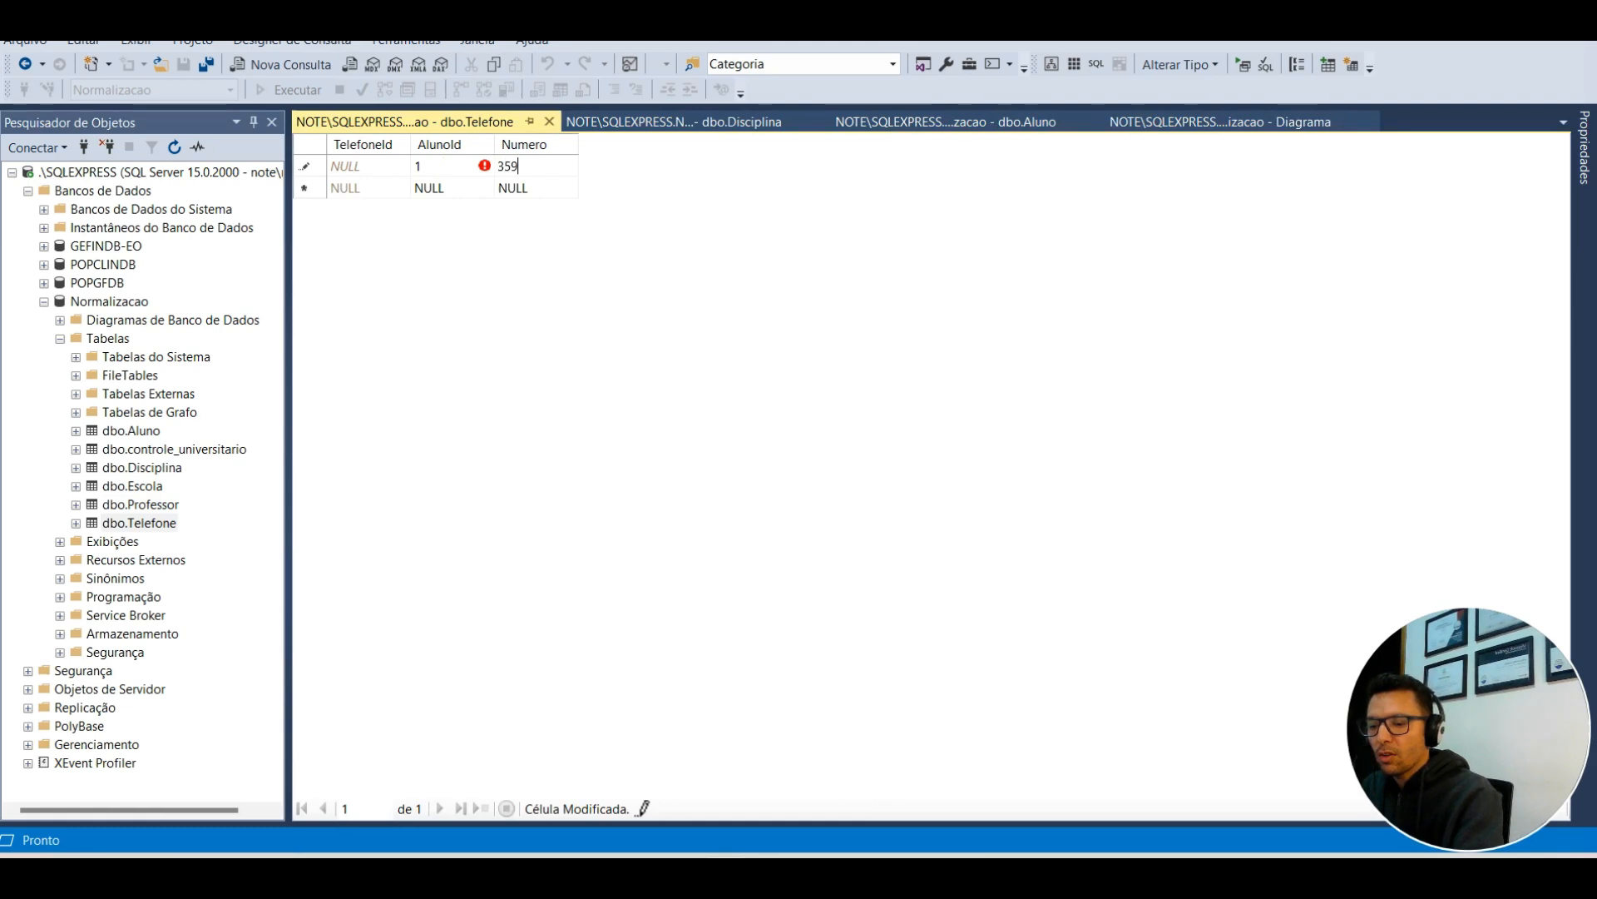
pyautogui.press('Return')
# Step: Add and save a second phone number for AlunoId 1
pyautogui.click(430, 188)
pyautogui.write('1')
pyautogui.press('Tab')
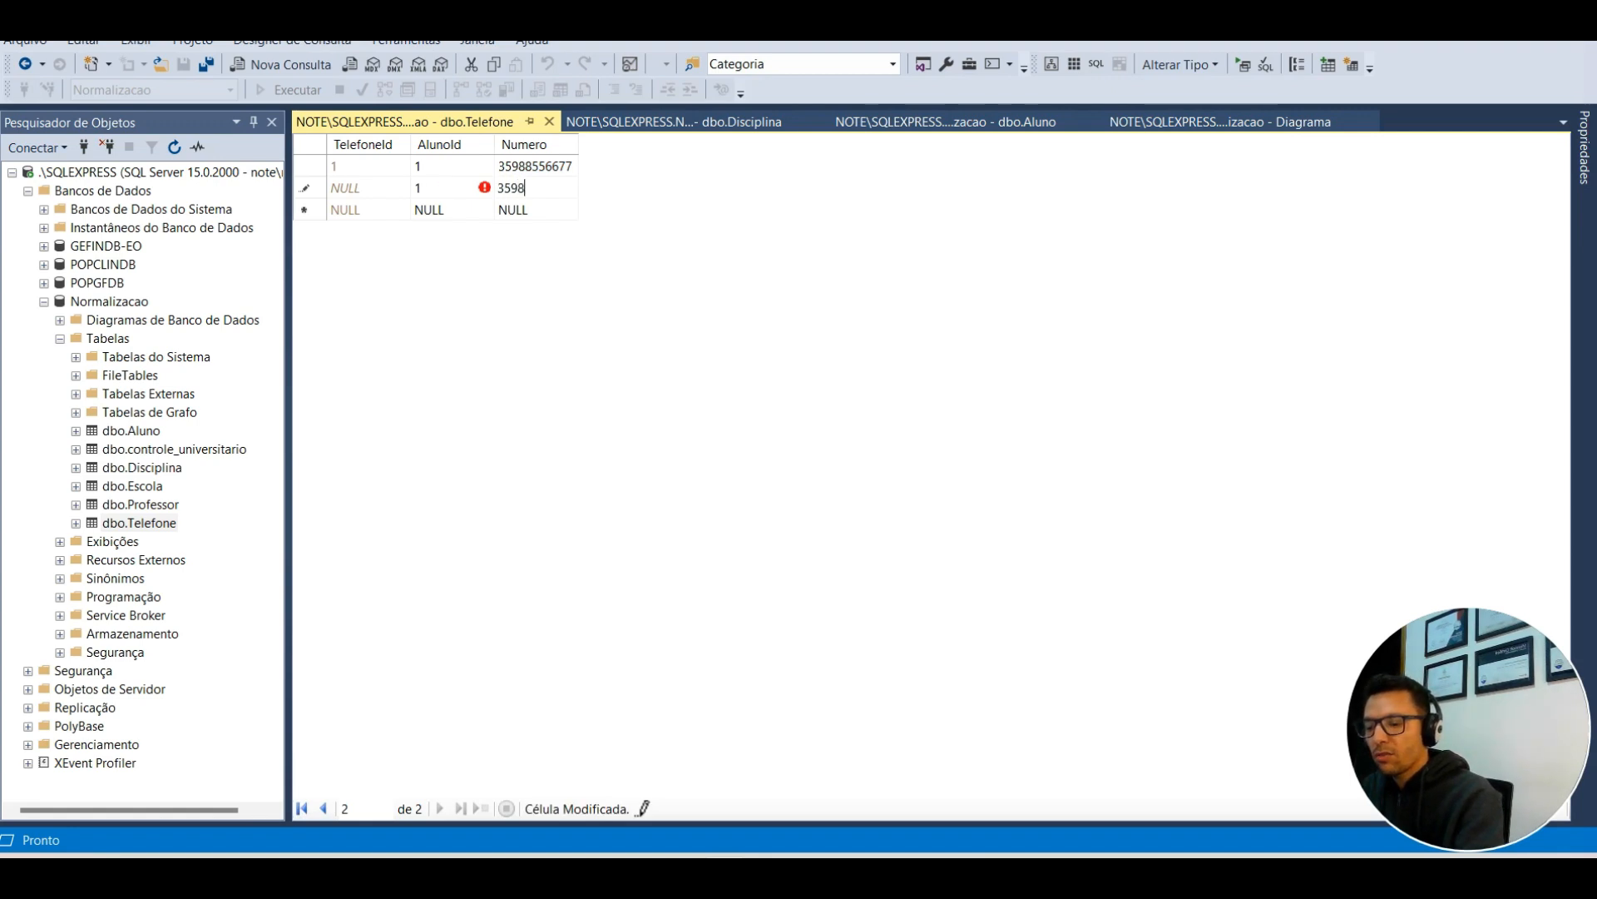
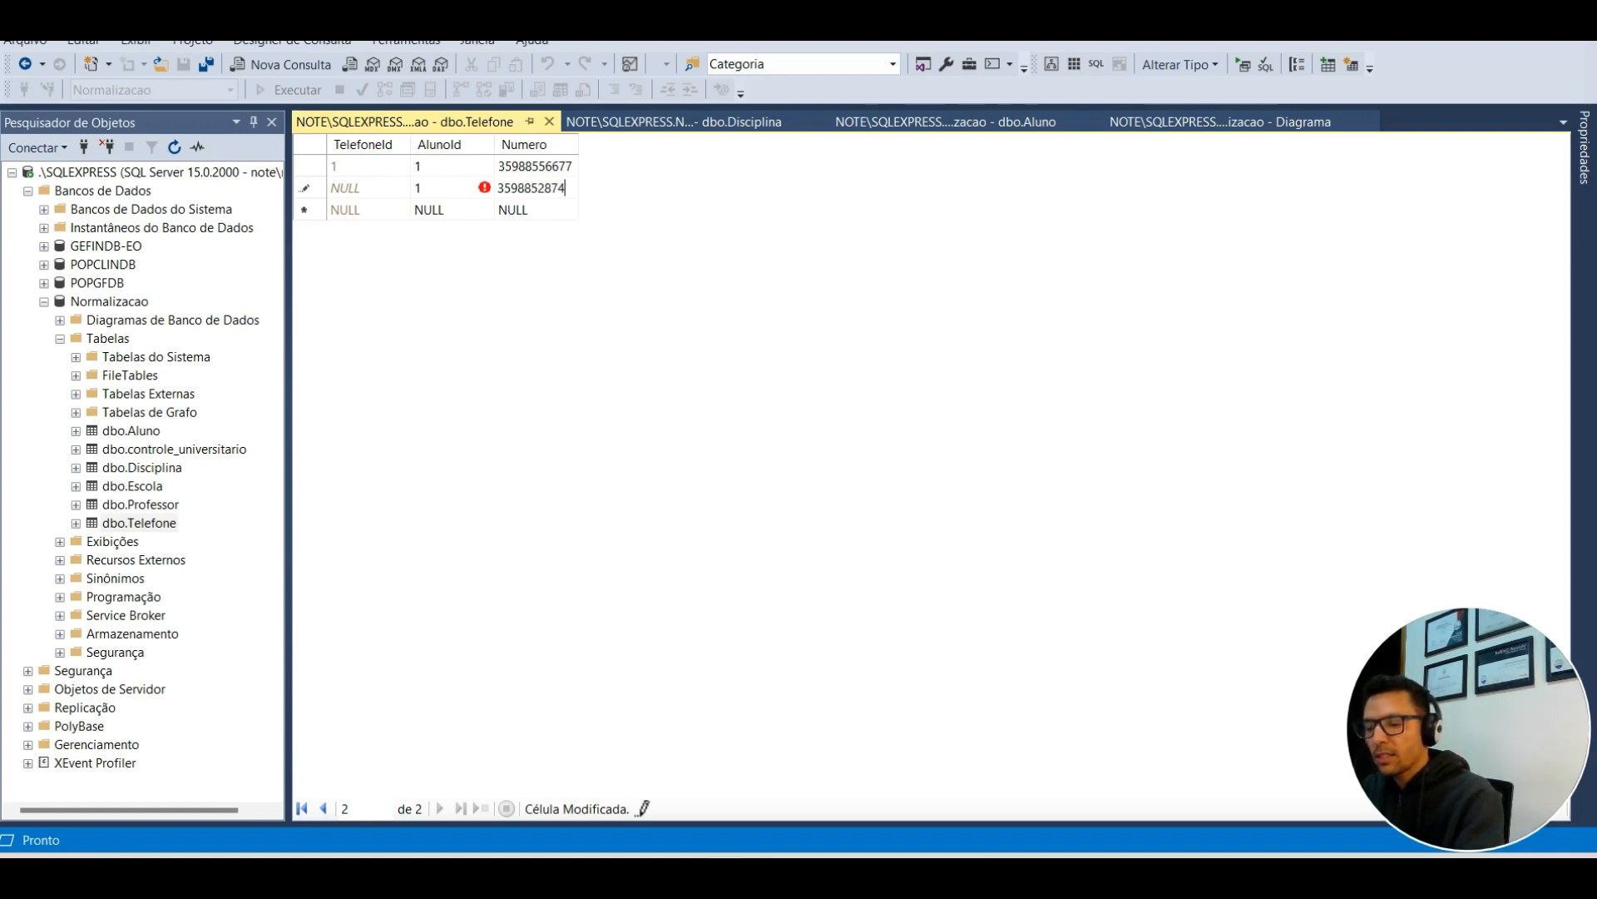
pyautogui.click(382, 189)
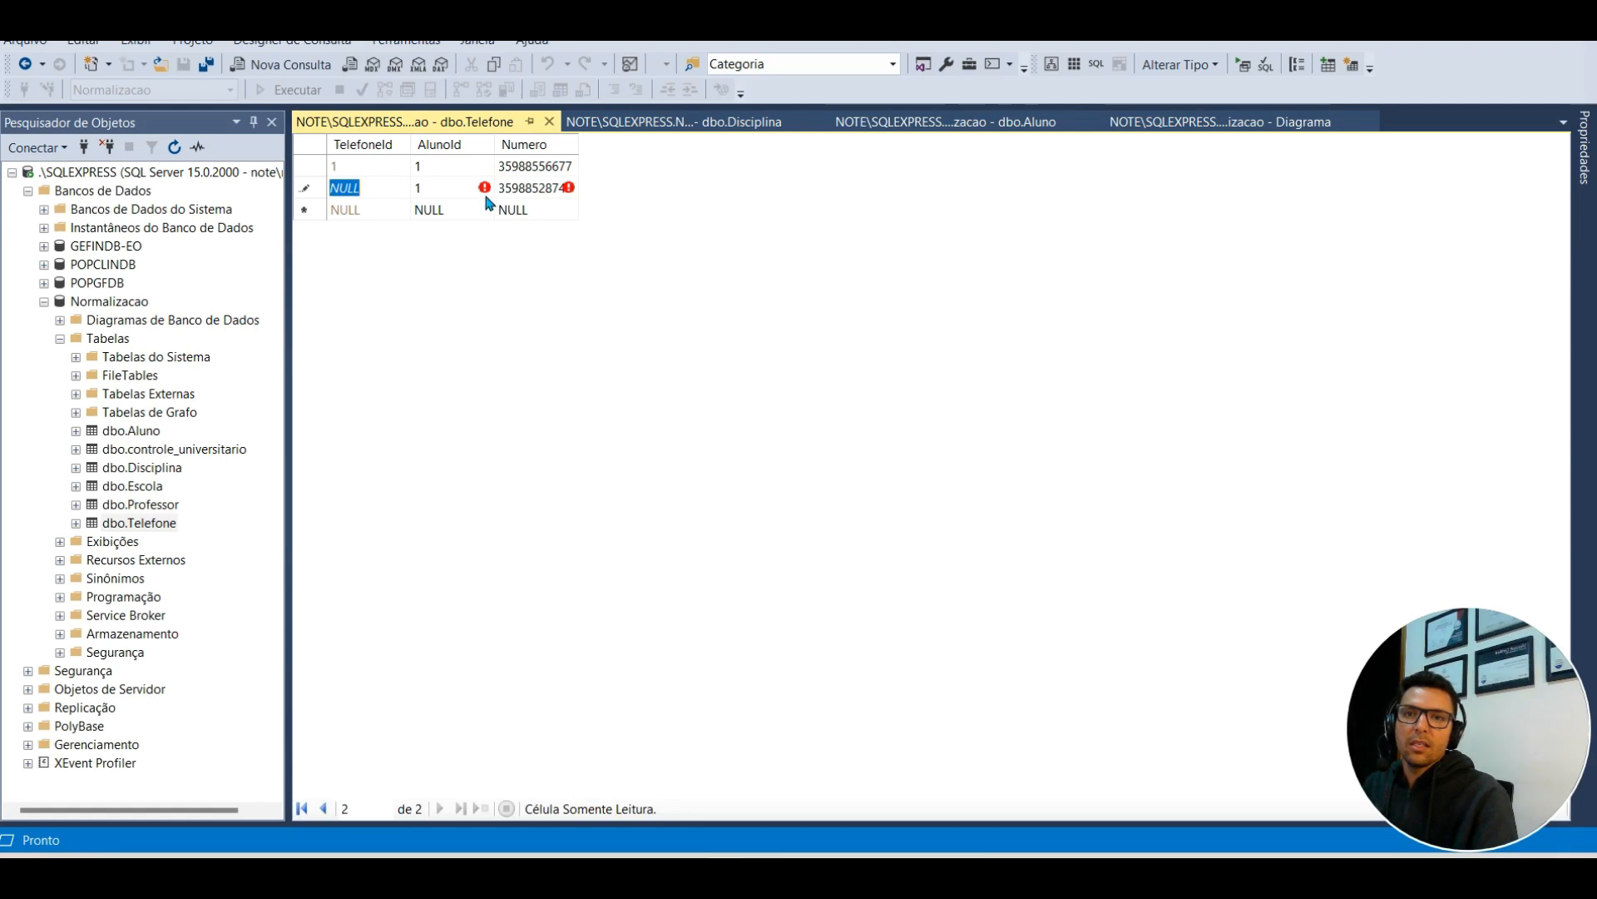
pyautogui.click(441, 209)
# Step: Close the Telefone, Disciplina and Aluno grids and refresh Tabelas so dbo.Boletim appears
pyautogui.click(549, 122)
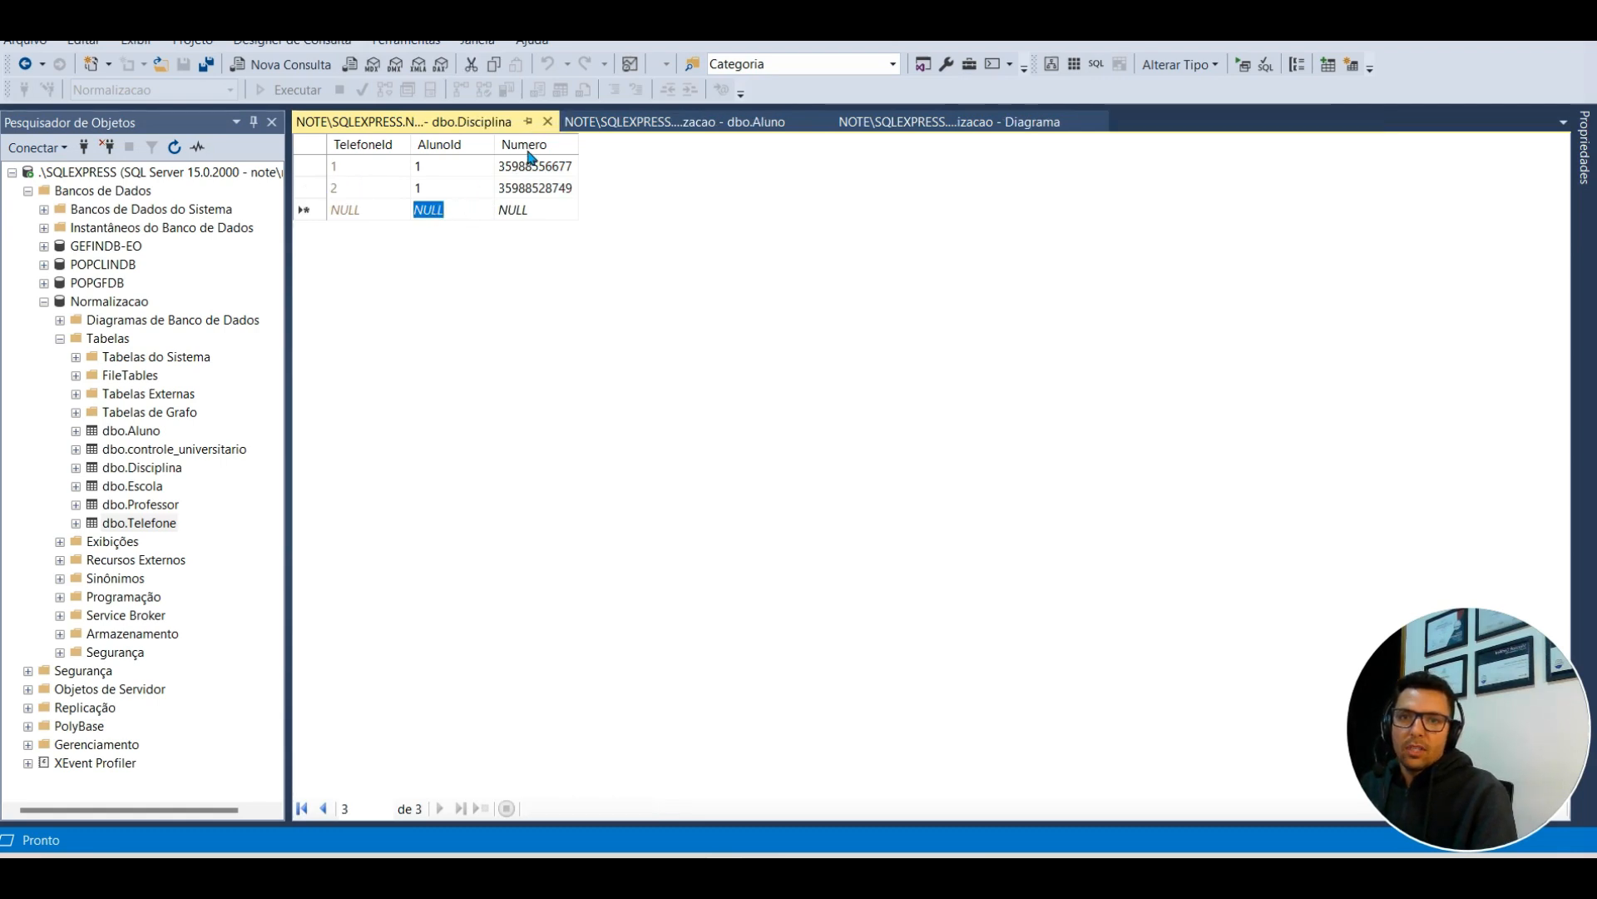
pyautogui.click(552, 122)
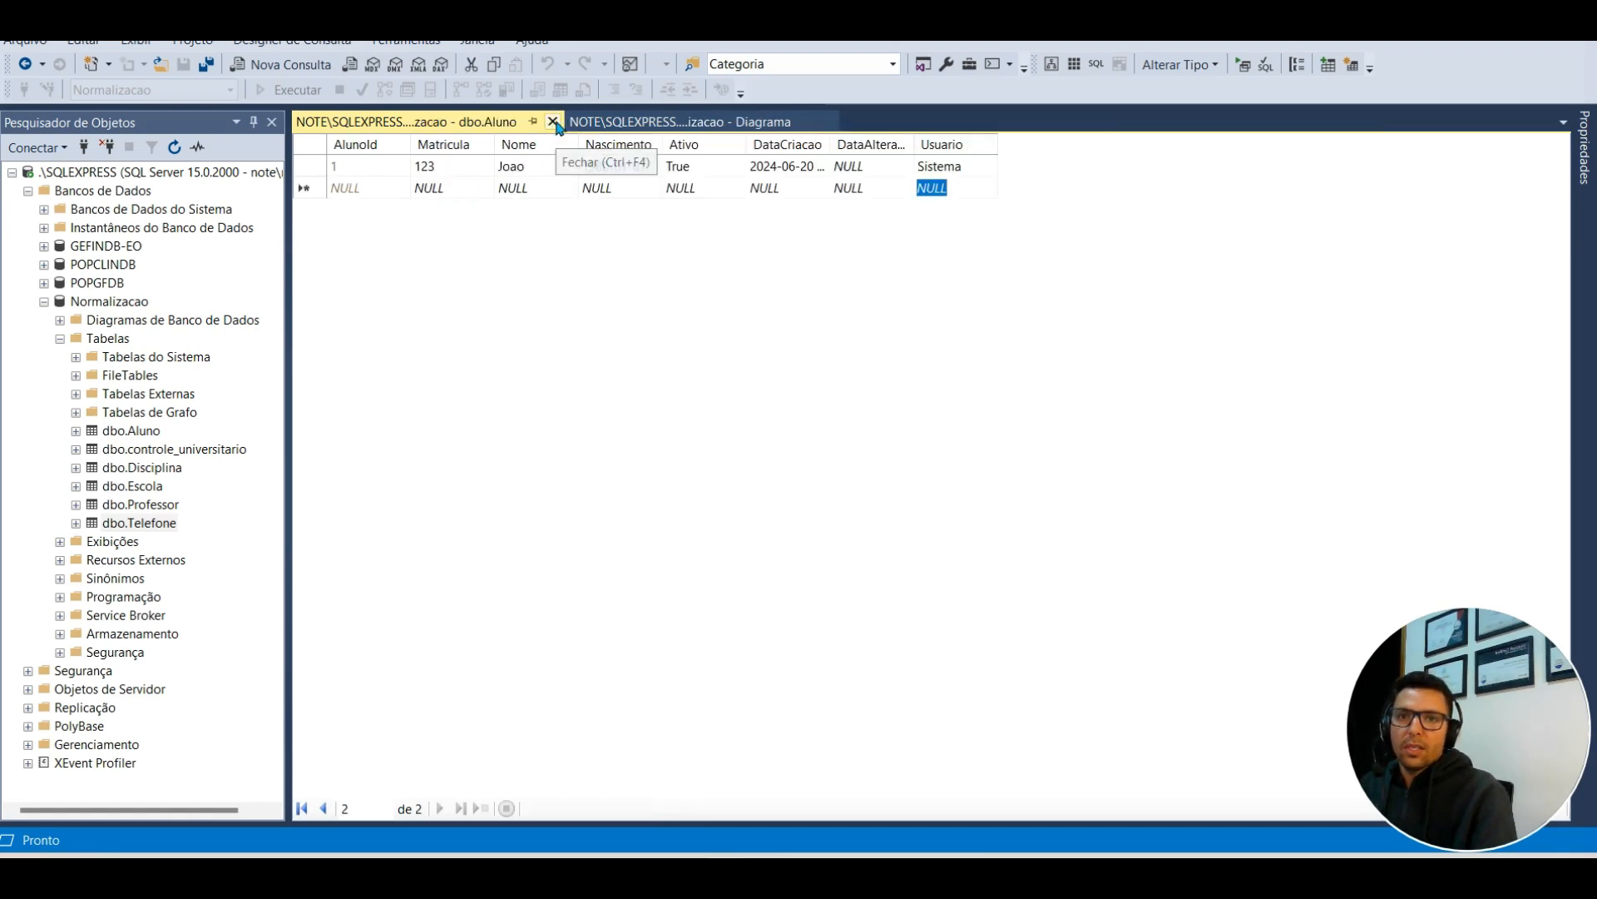
pyautogui.click(551, 122)
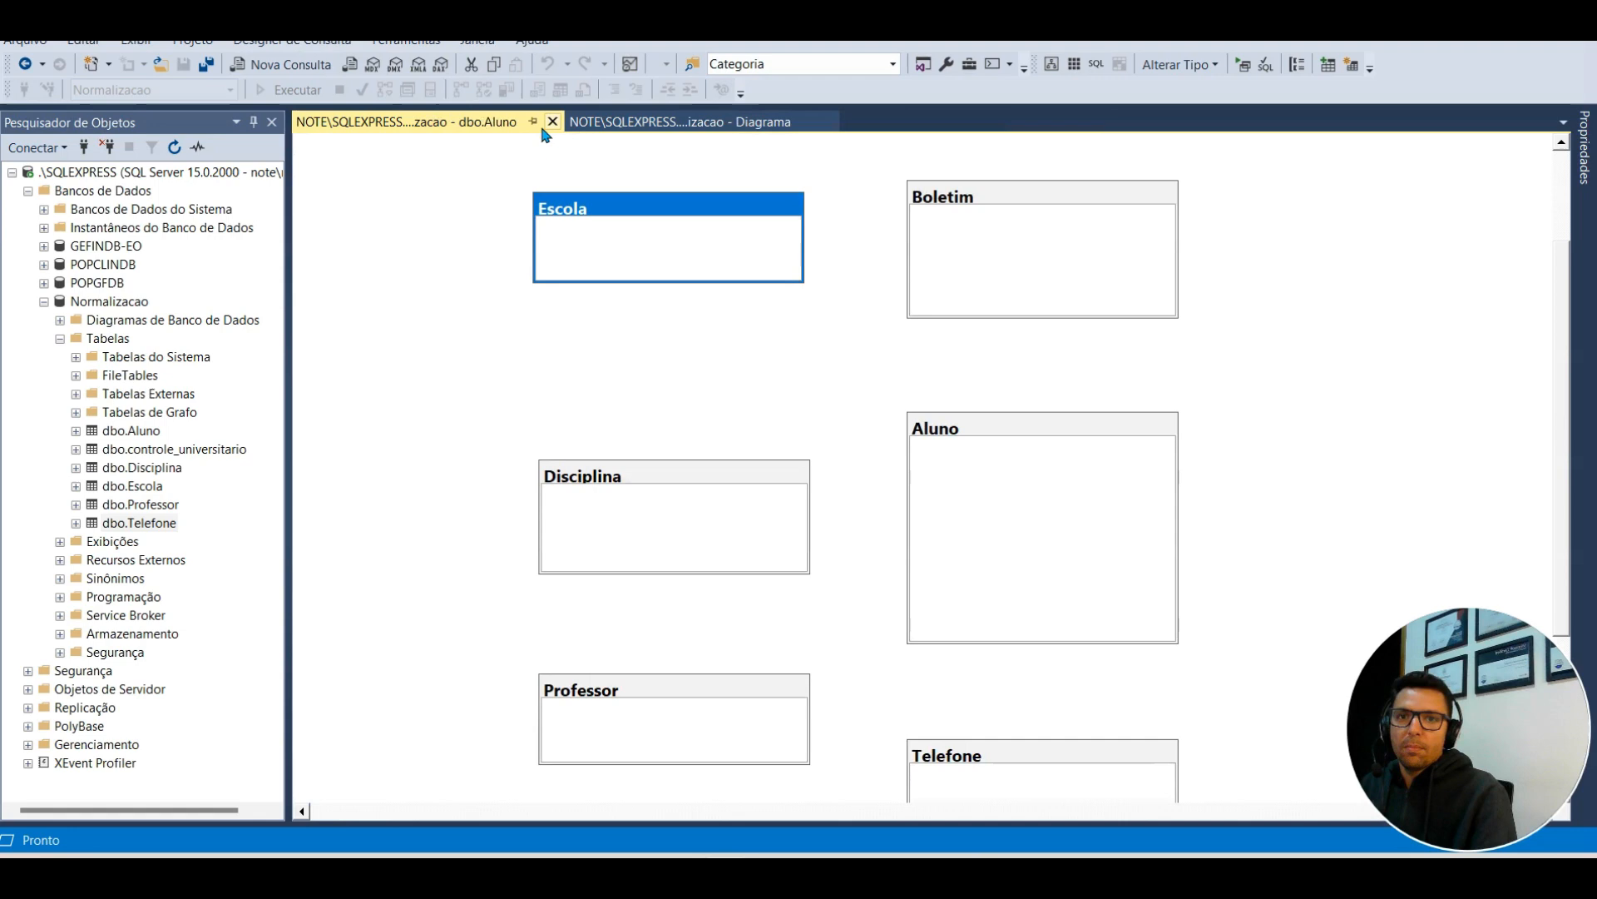
pyautogui.rightClick(119, 344)
pyautogui.click(167, 454)
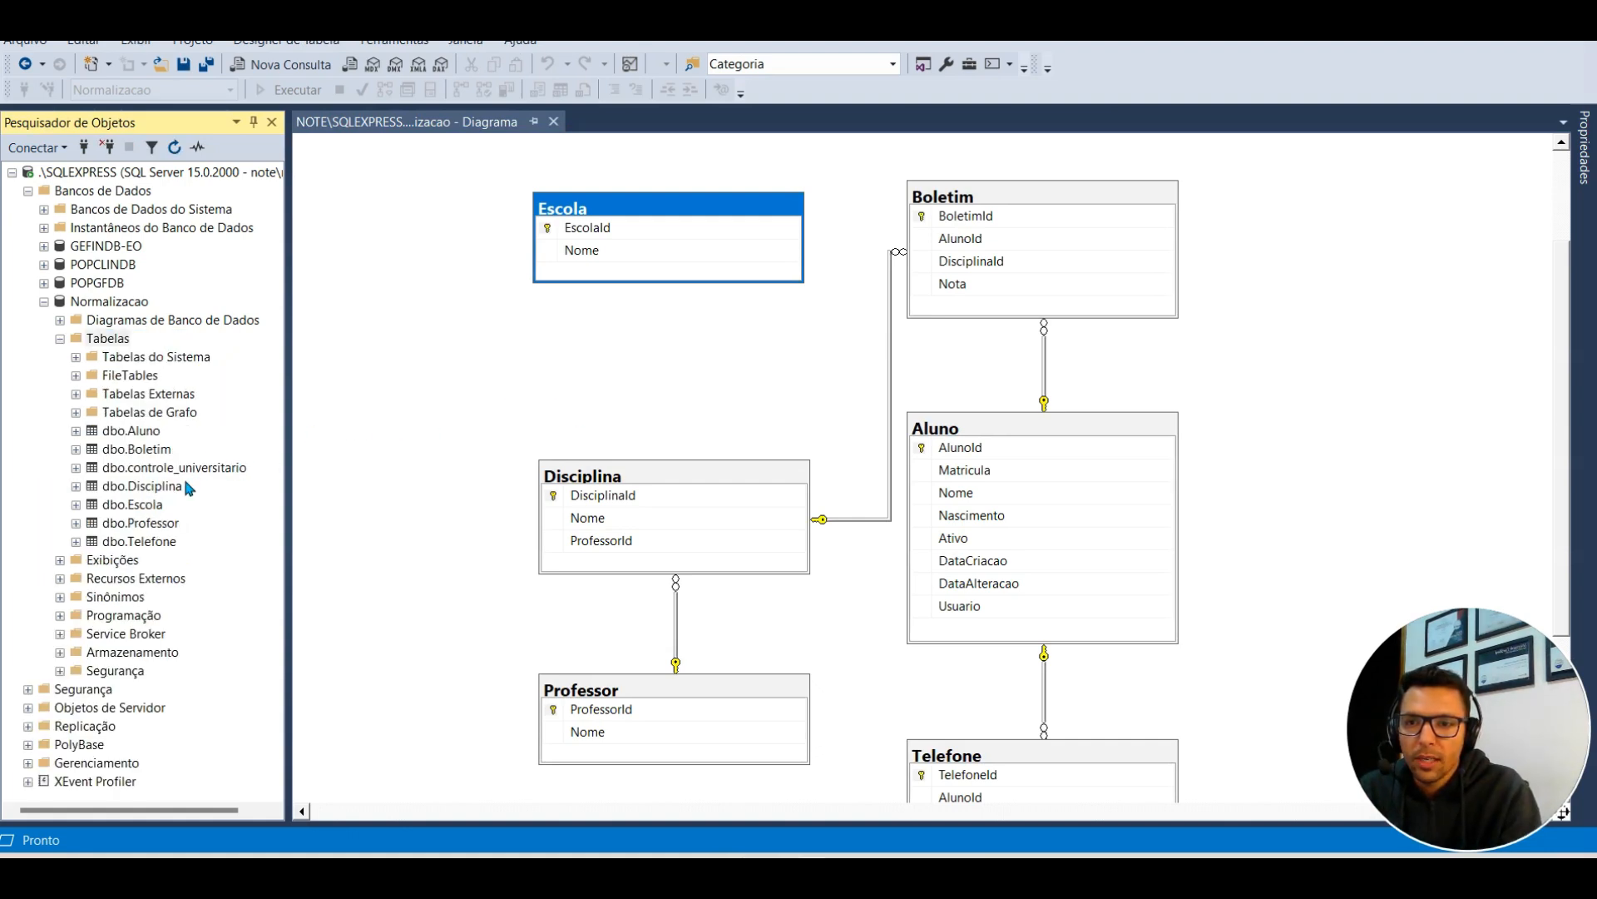
# Step: Open dbo.Boletim and save a grade 7 for AlunoId 1 in DisciplinaId 10
pyautogui.rightClick(153, 451)
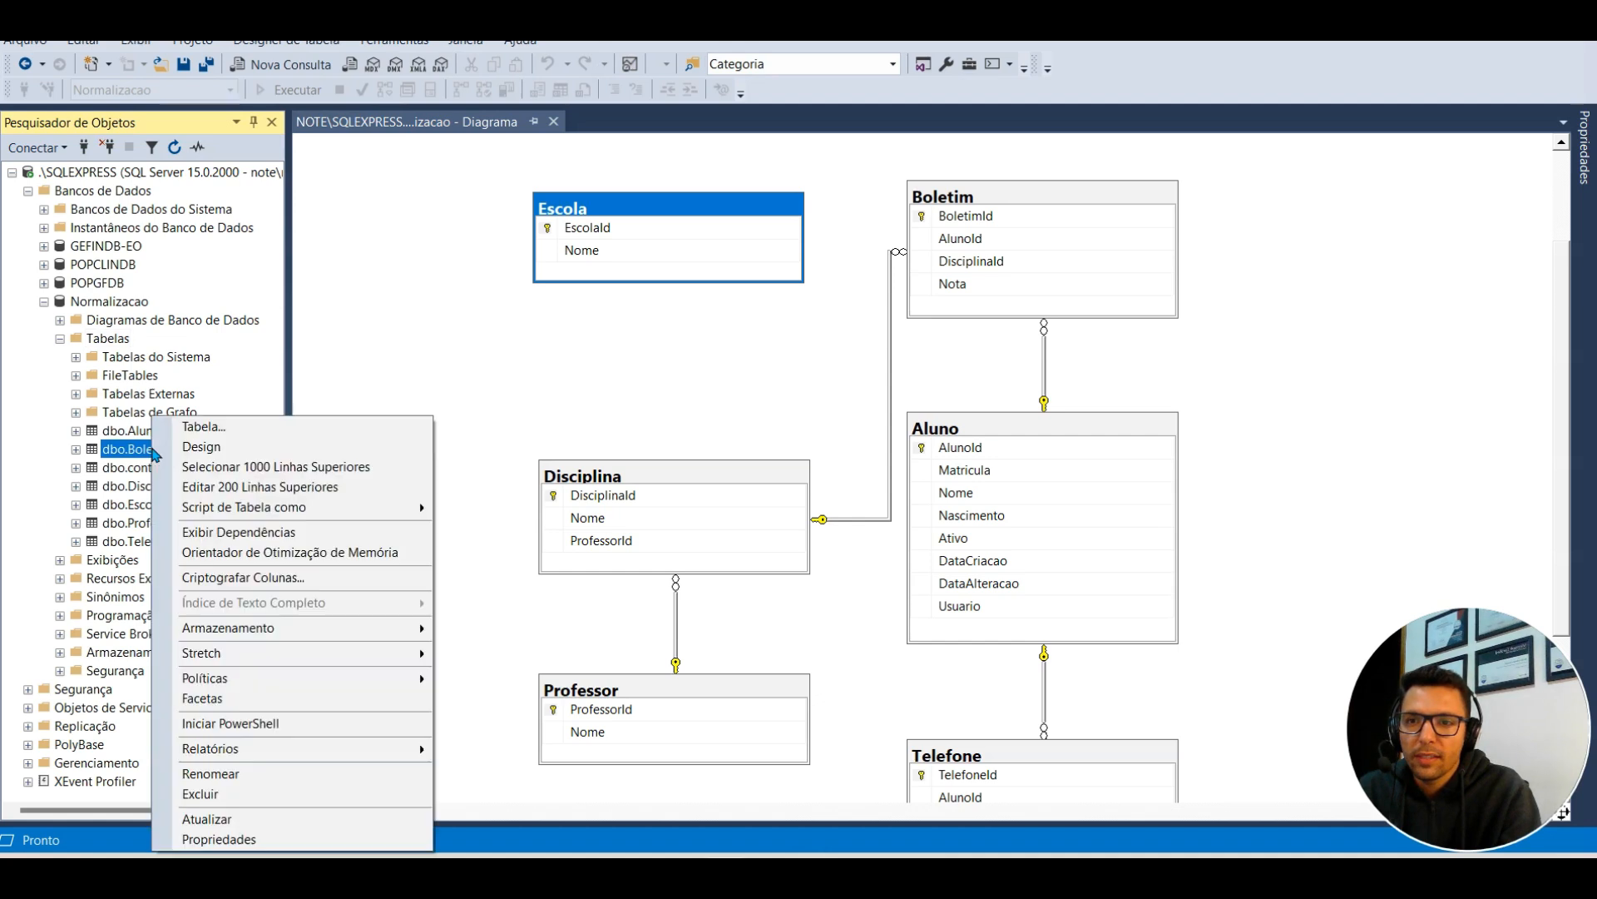
pyautogui.click(261, 487)
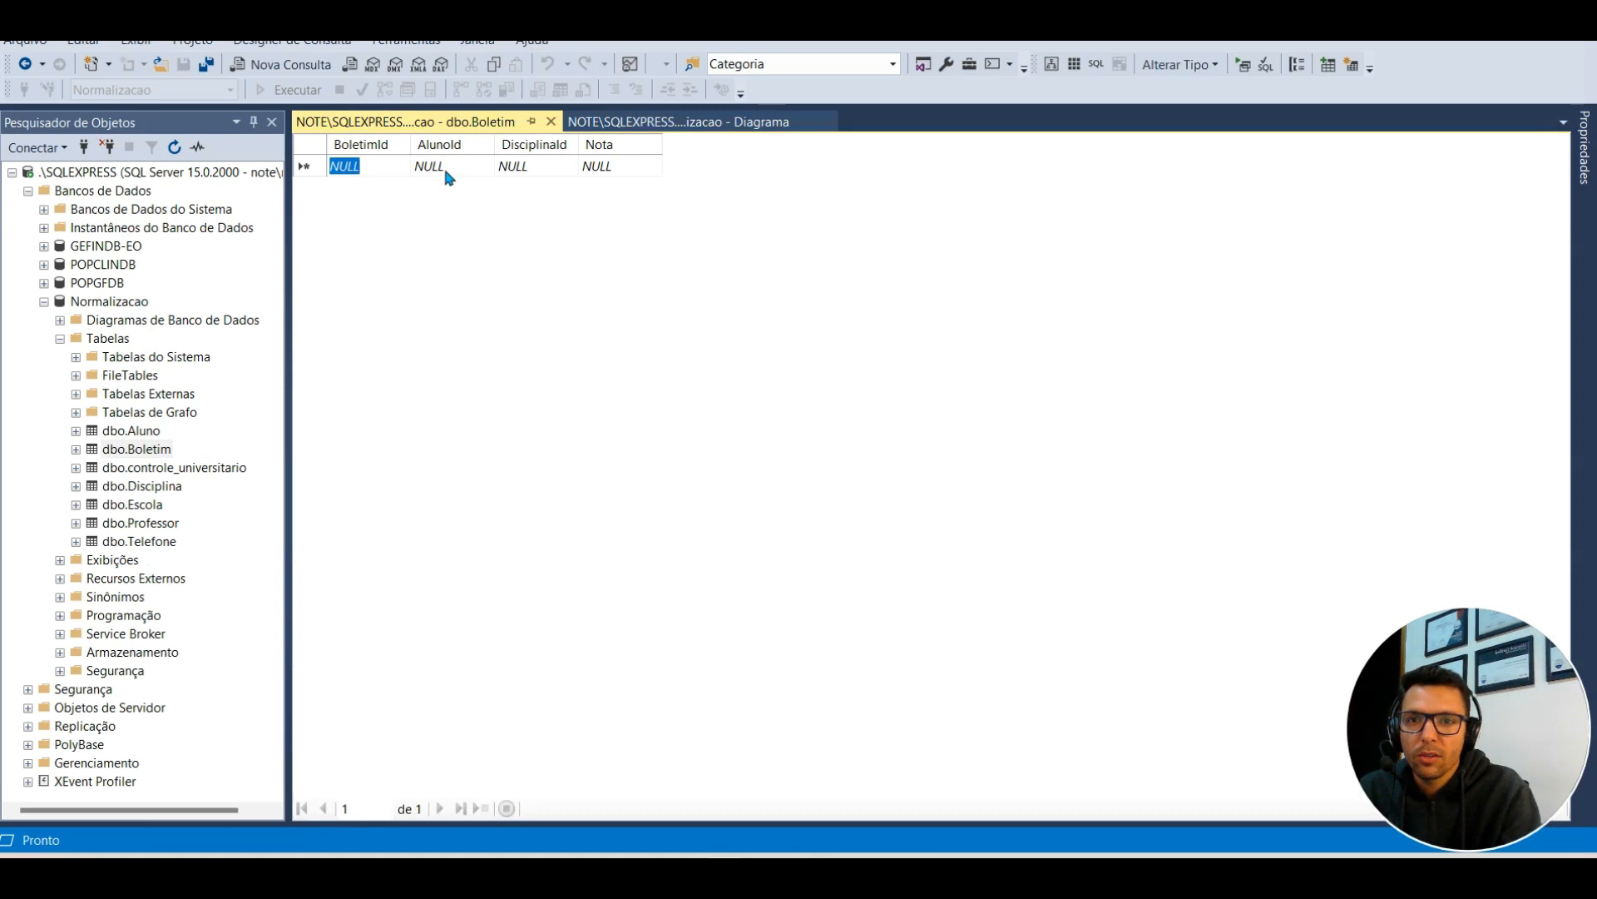
pyautogui.click(444, 169)
pyautogui.write('1')
pyautogui.click(537, 165)
pyautogui.write('1')
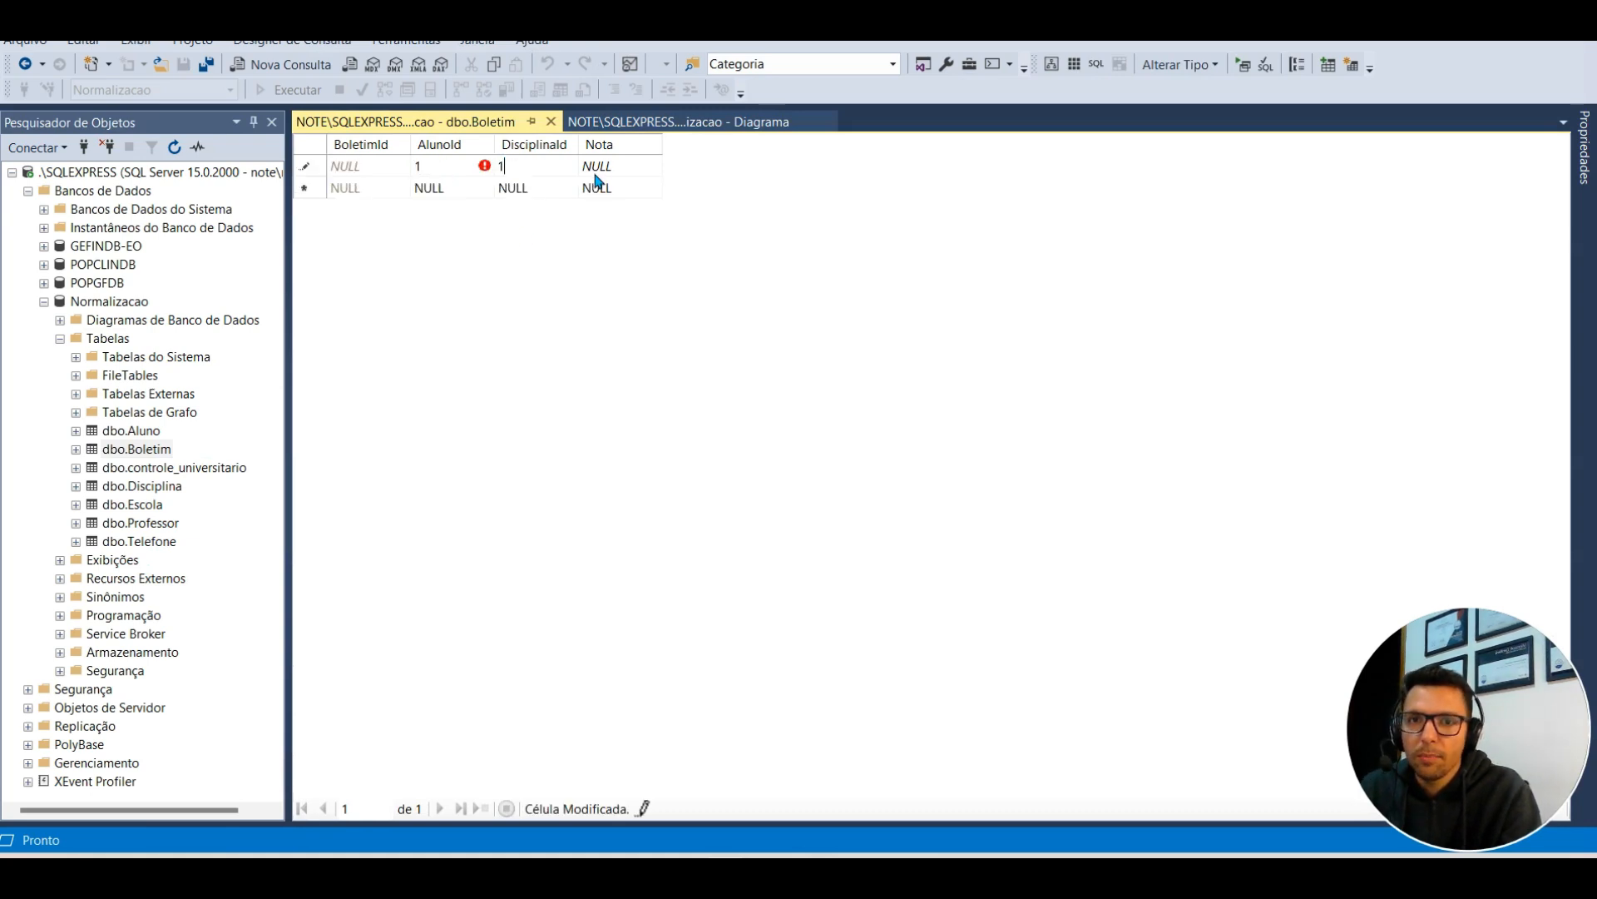
pyautogui.click(605, 165)
pyautogui.write('7')
pyautogui.click(445, 188)
pyautogui.press('Return')
pyautogui.click(534, 166)
pyautogui.write('0')
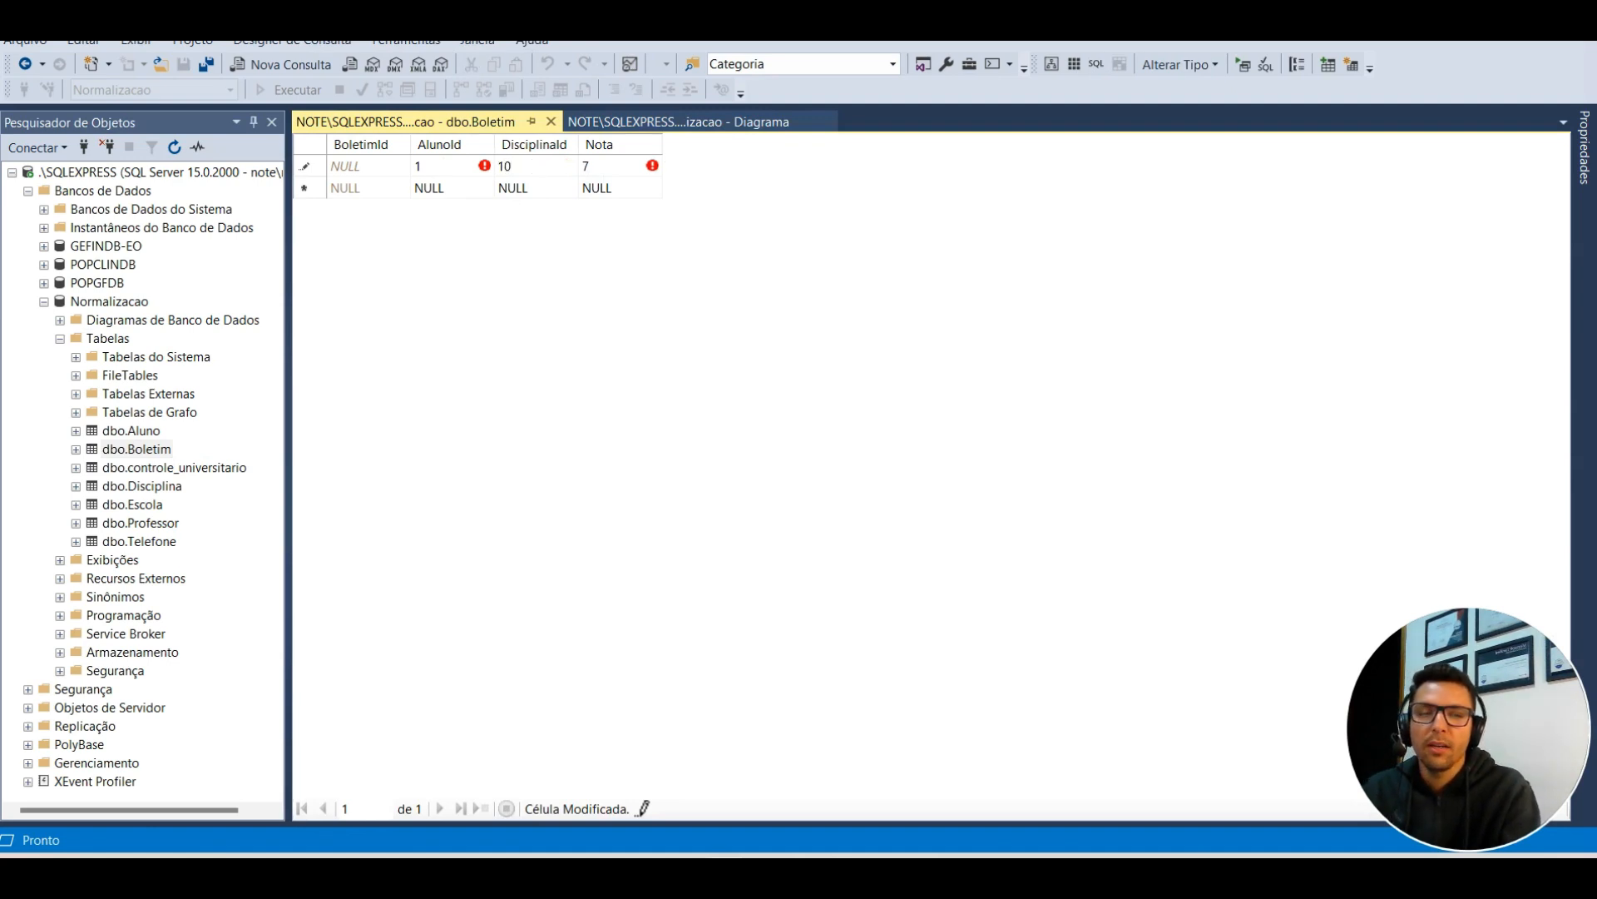
pyautogui.click(541, 185)
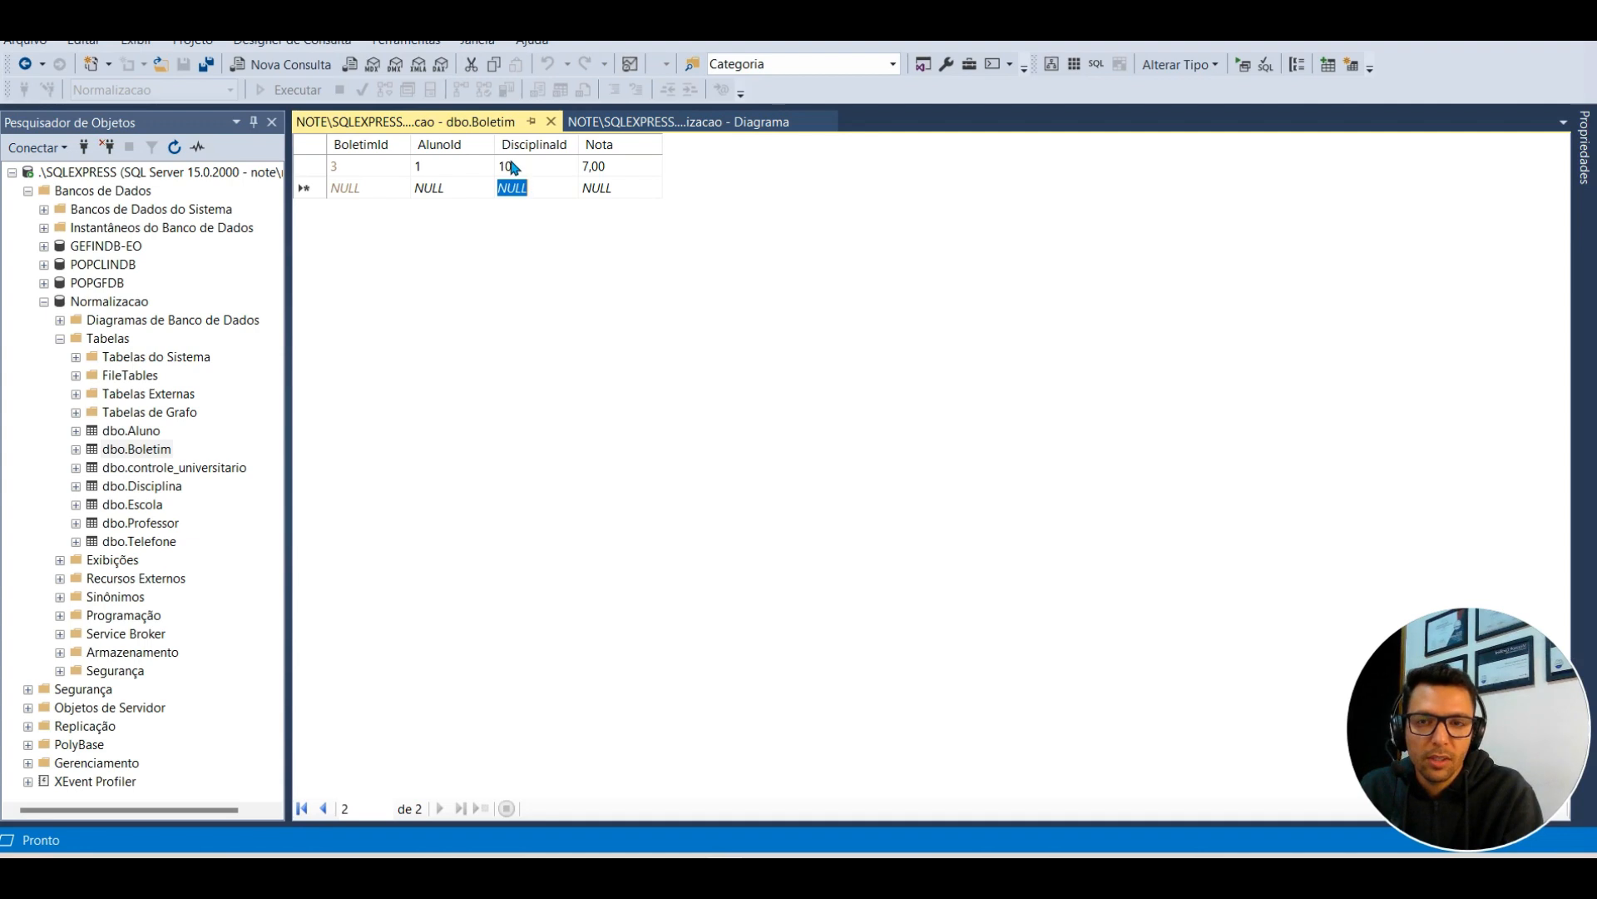
# Step: Add grade 8 for AlunoId 1 in DisciplinaId 20, then close the Boletim grid
pyautogui.click(439, 188)
pyautogui.write('1')
pyautogui.click(530, 189)
pyautogui.write('20')
pyautogui.click(616, 188)
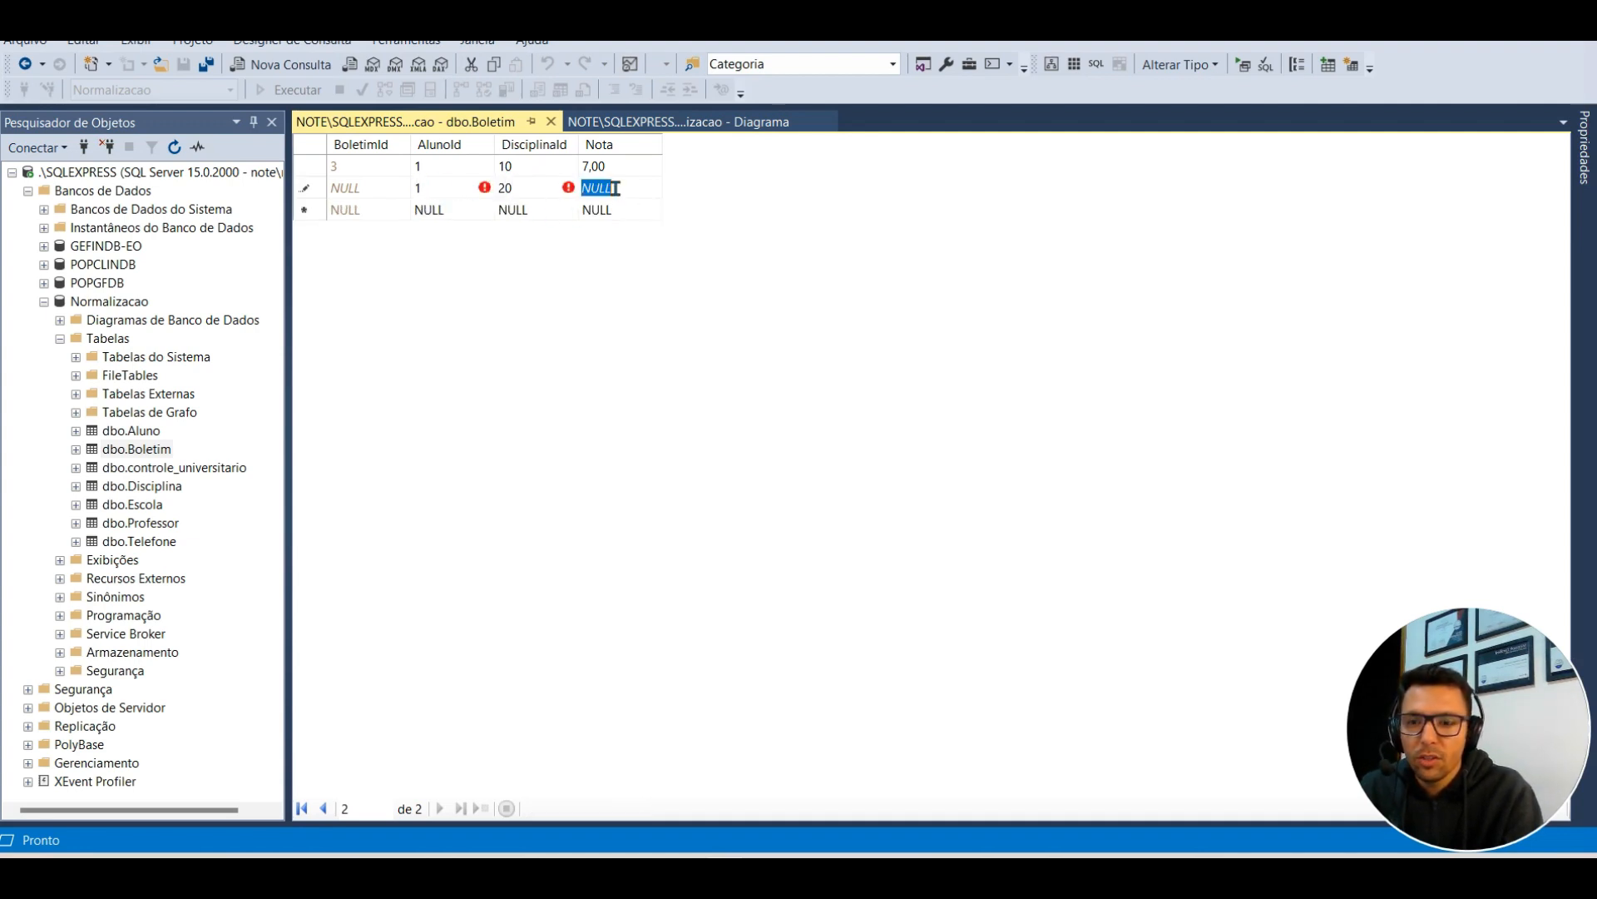
pyautogui.write('8')
pyautogui.click(527, 161)
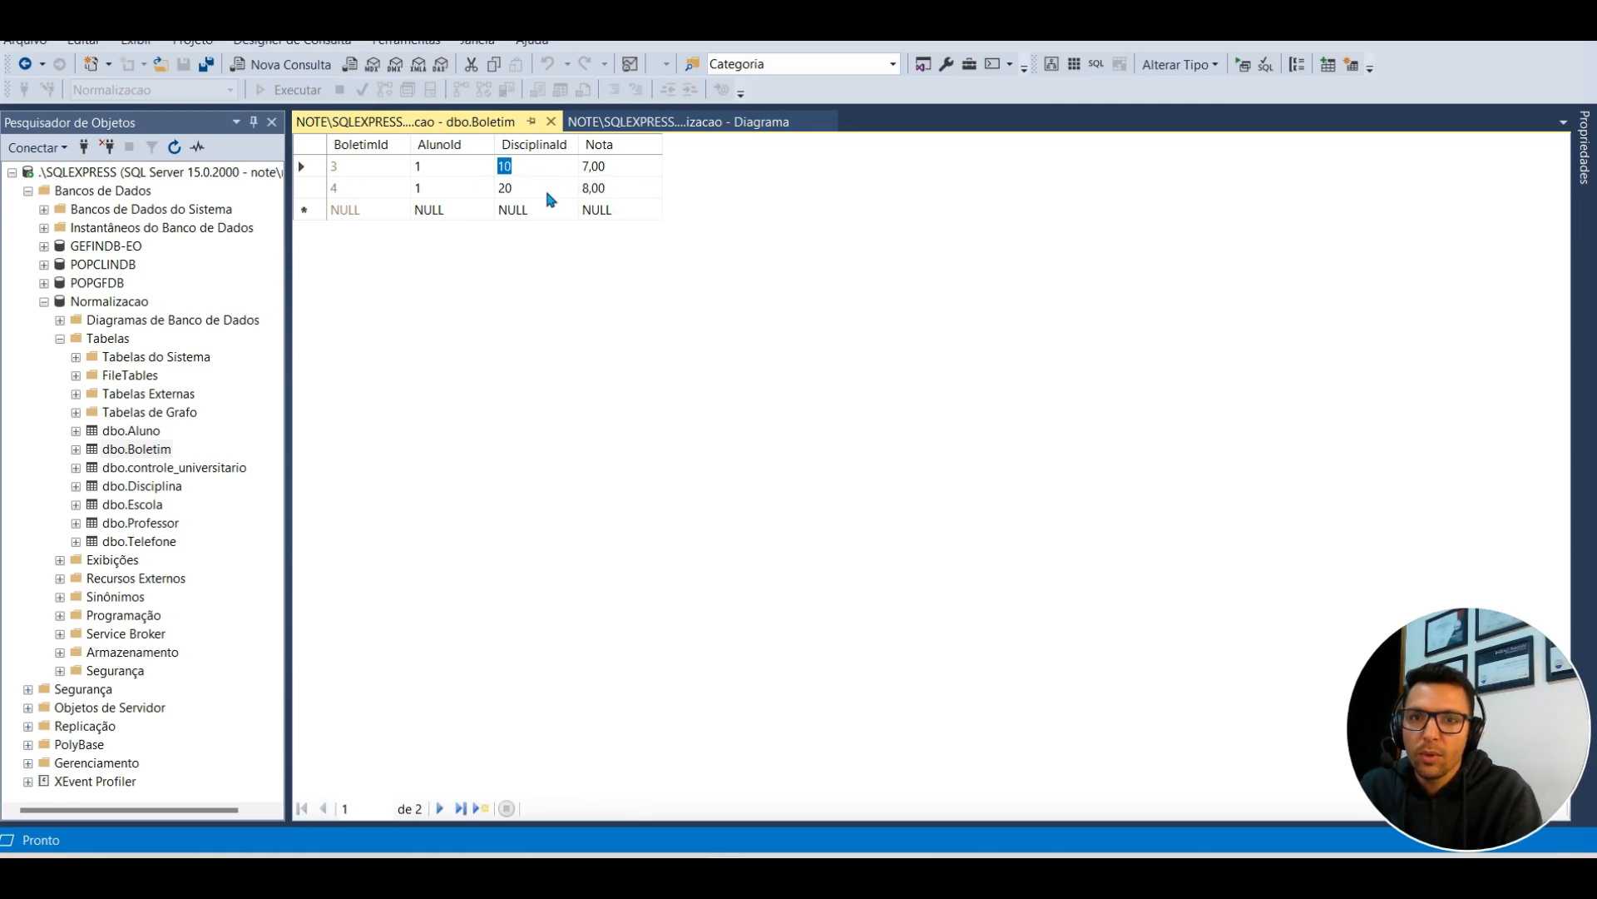
pyautogui.click(550, 123)
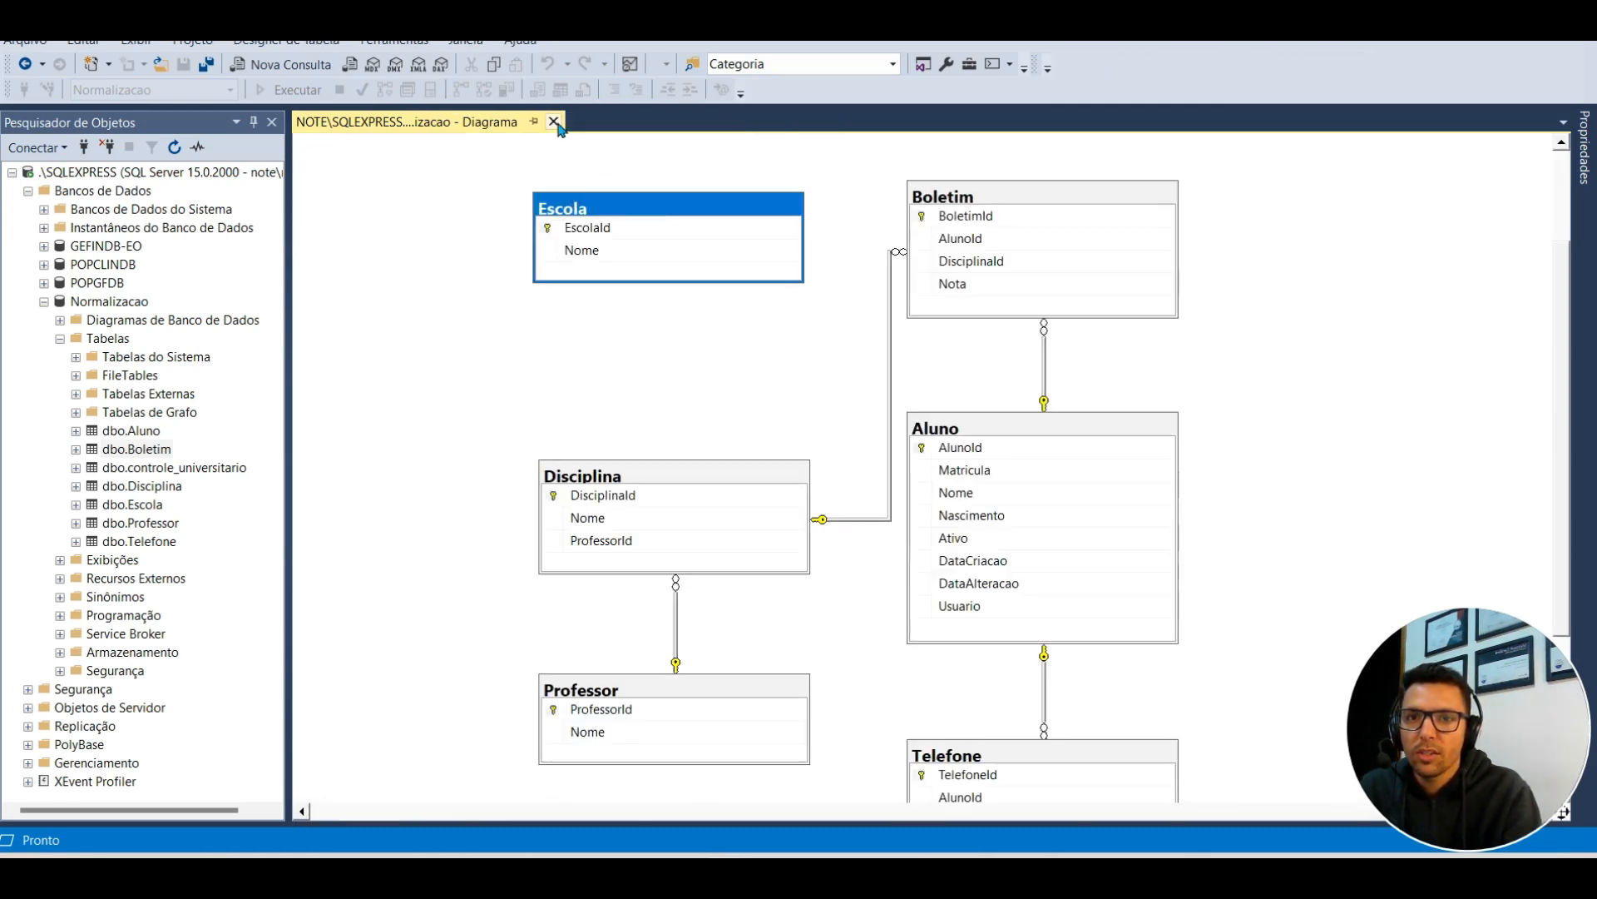
# Step: Close the diagram and write a new query joining aluno and boletim on alunoid
pyautogui.click(554, 123)
pyautogui.hotkey('ctrl', 'n')
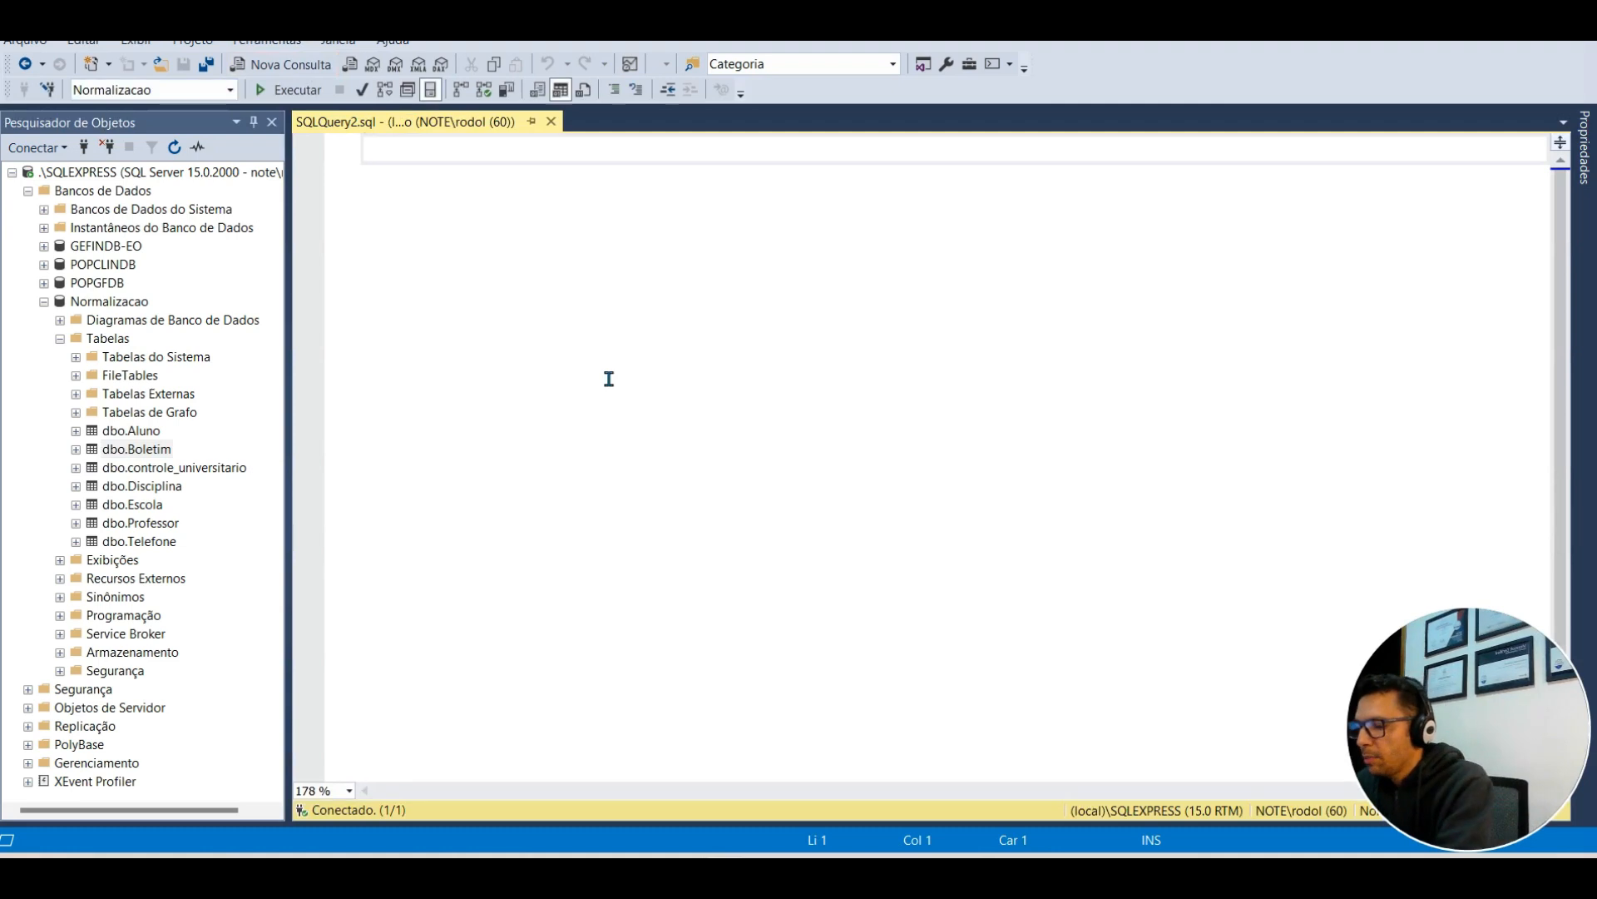
pyautogui.write('select * fro')
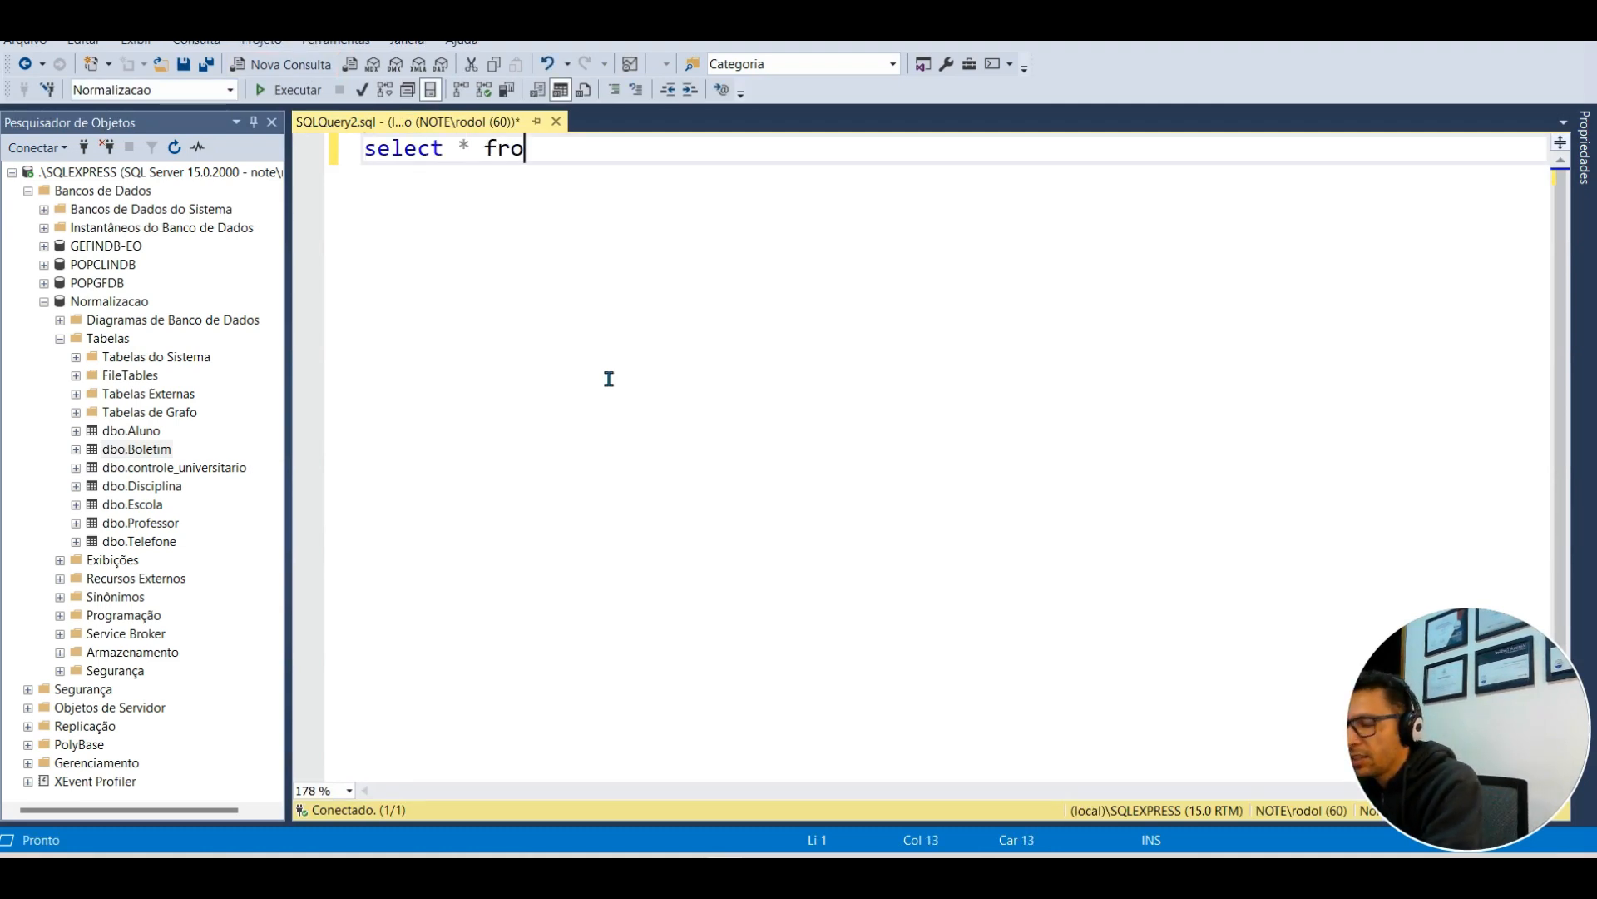
pyautogui.write('m a')
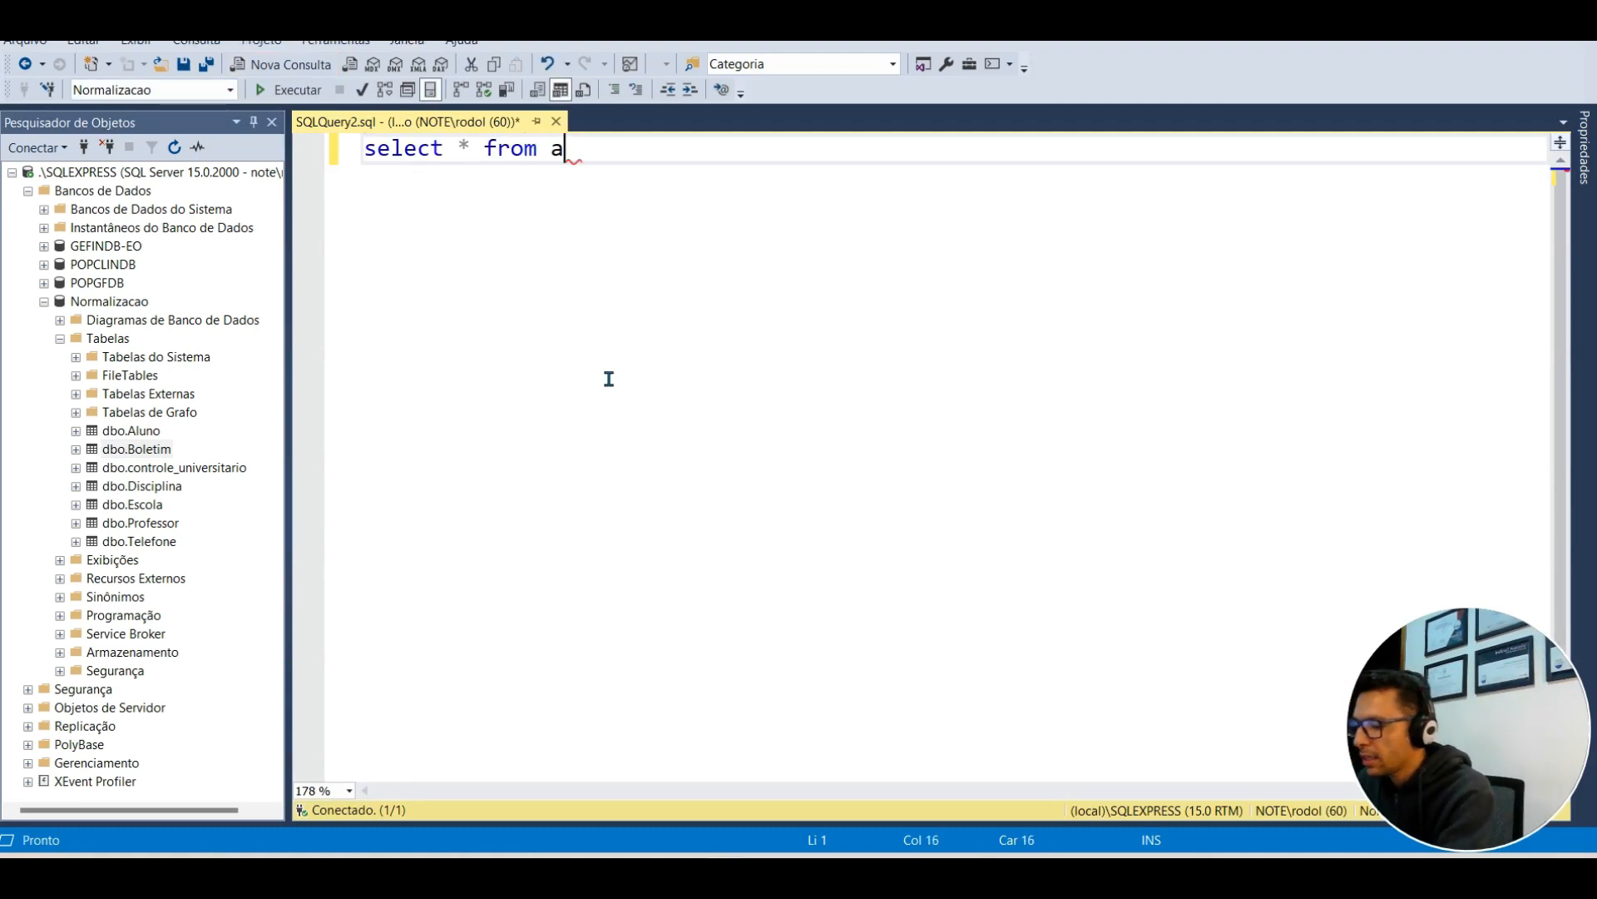
pyautogui.write('luno a ')
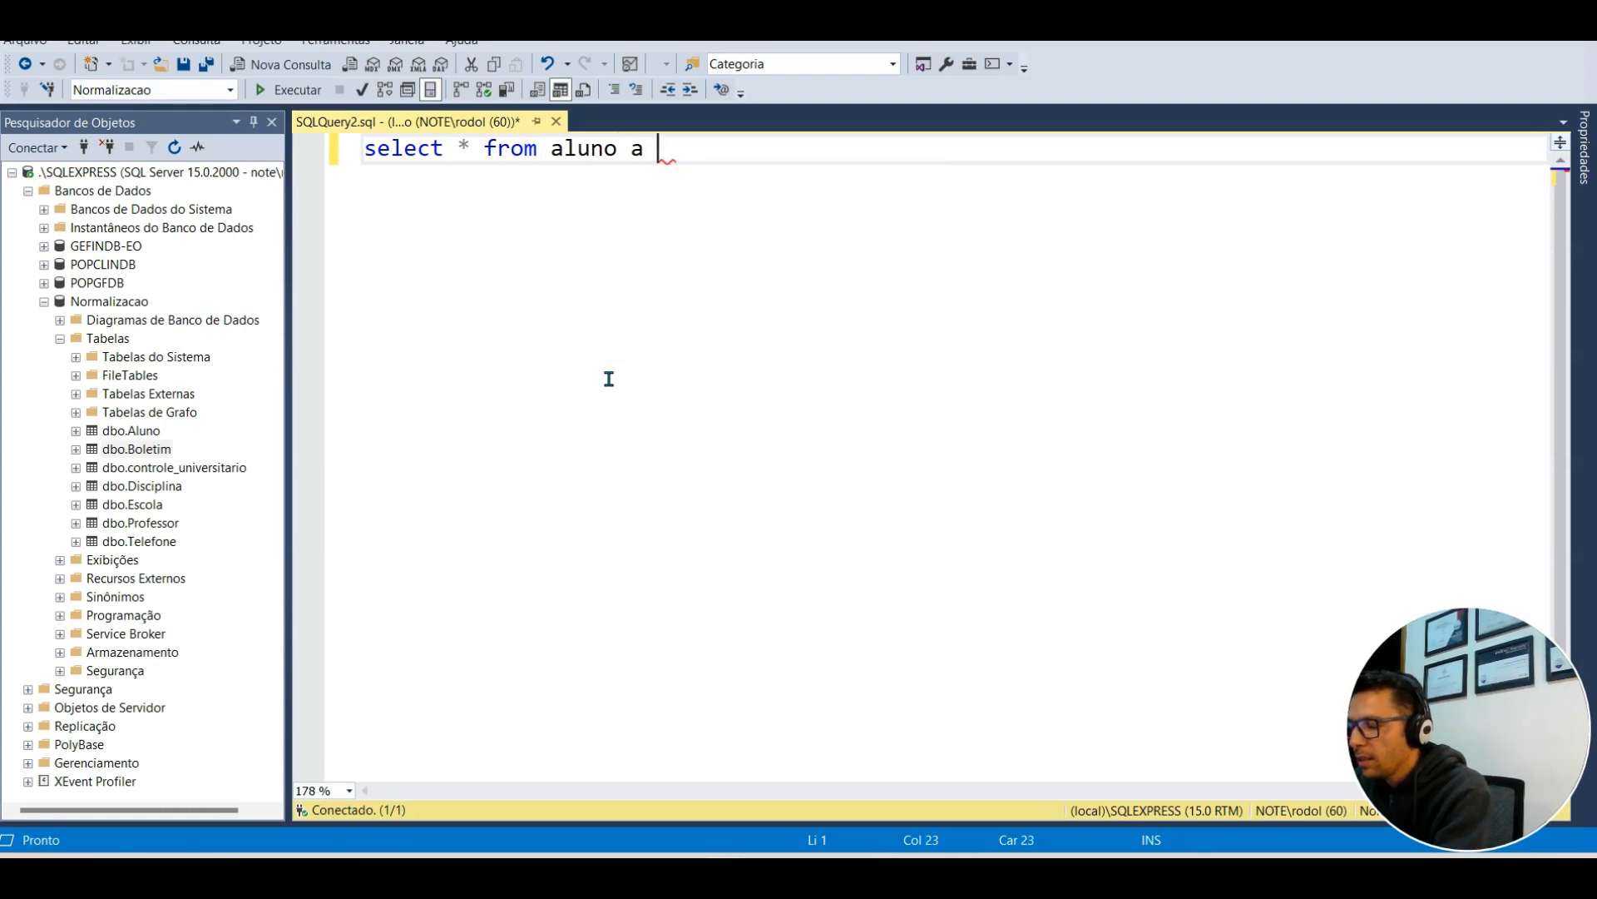
pyautogui.write('join bol')
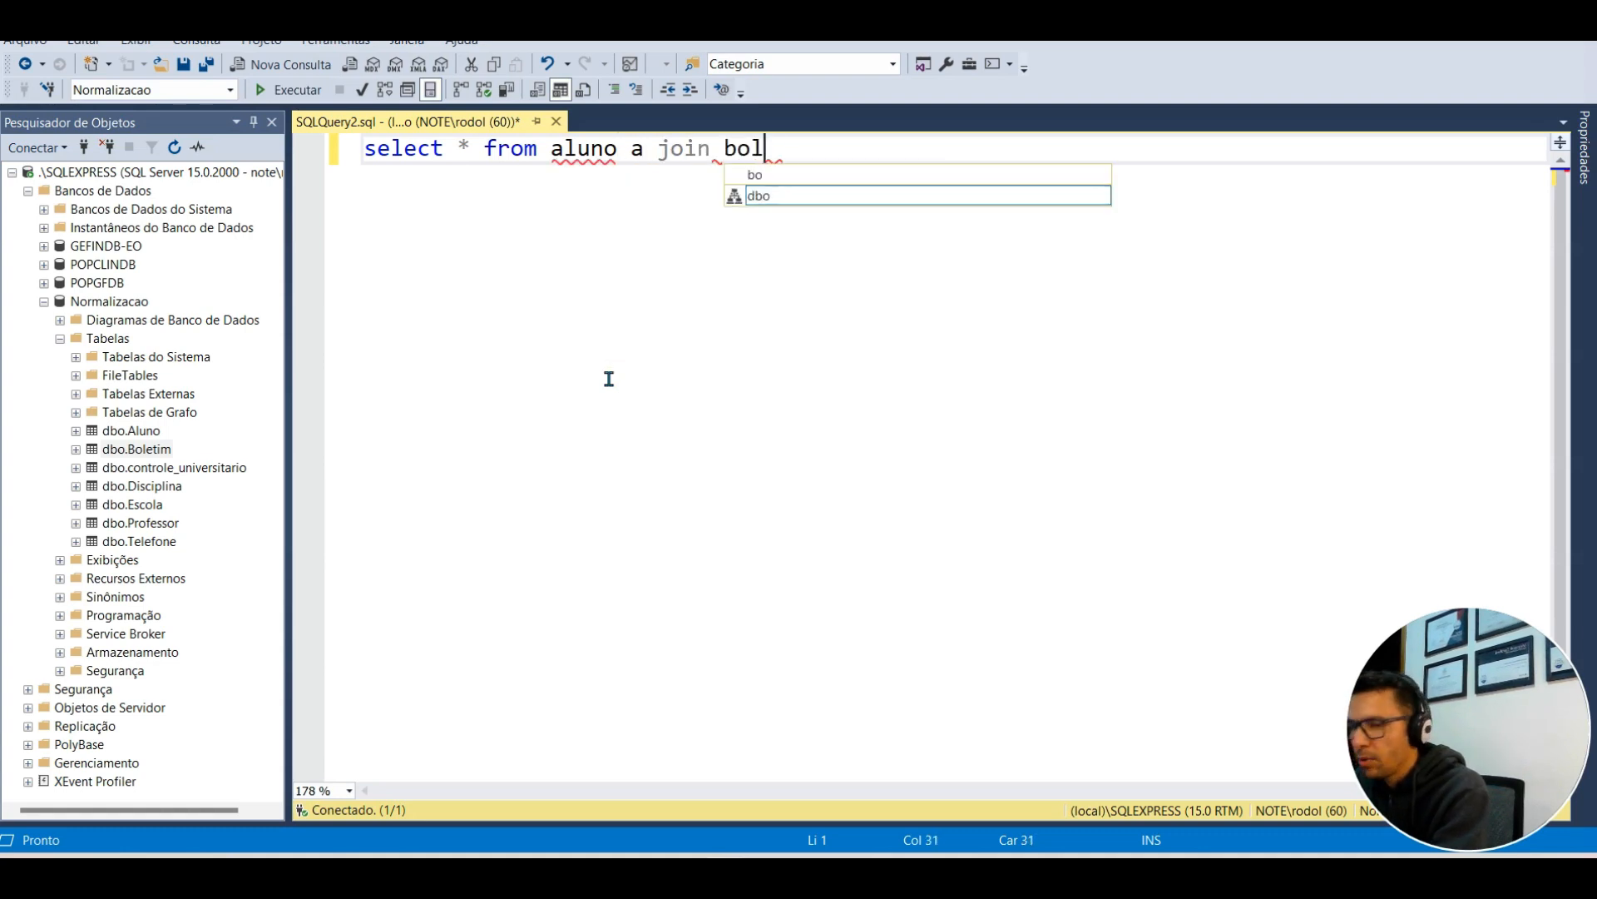
pyautogui.write('etim b on ')
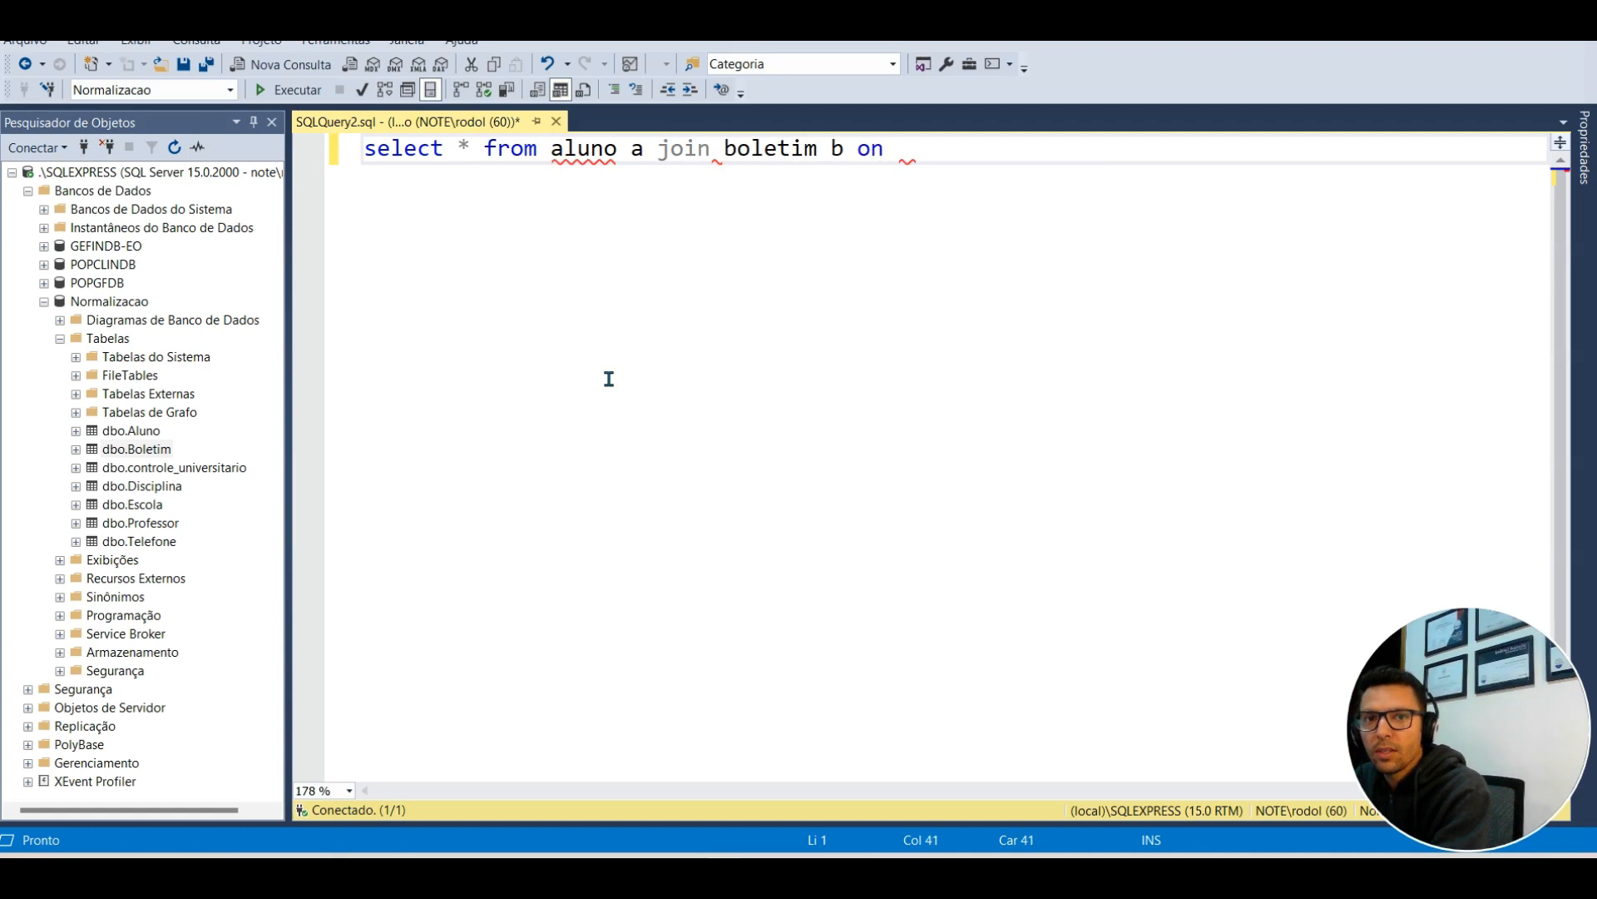
pyautogui.write('a.alo')
pyautogui.press('BackSpace')
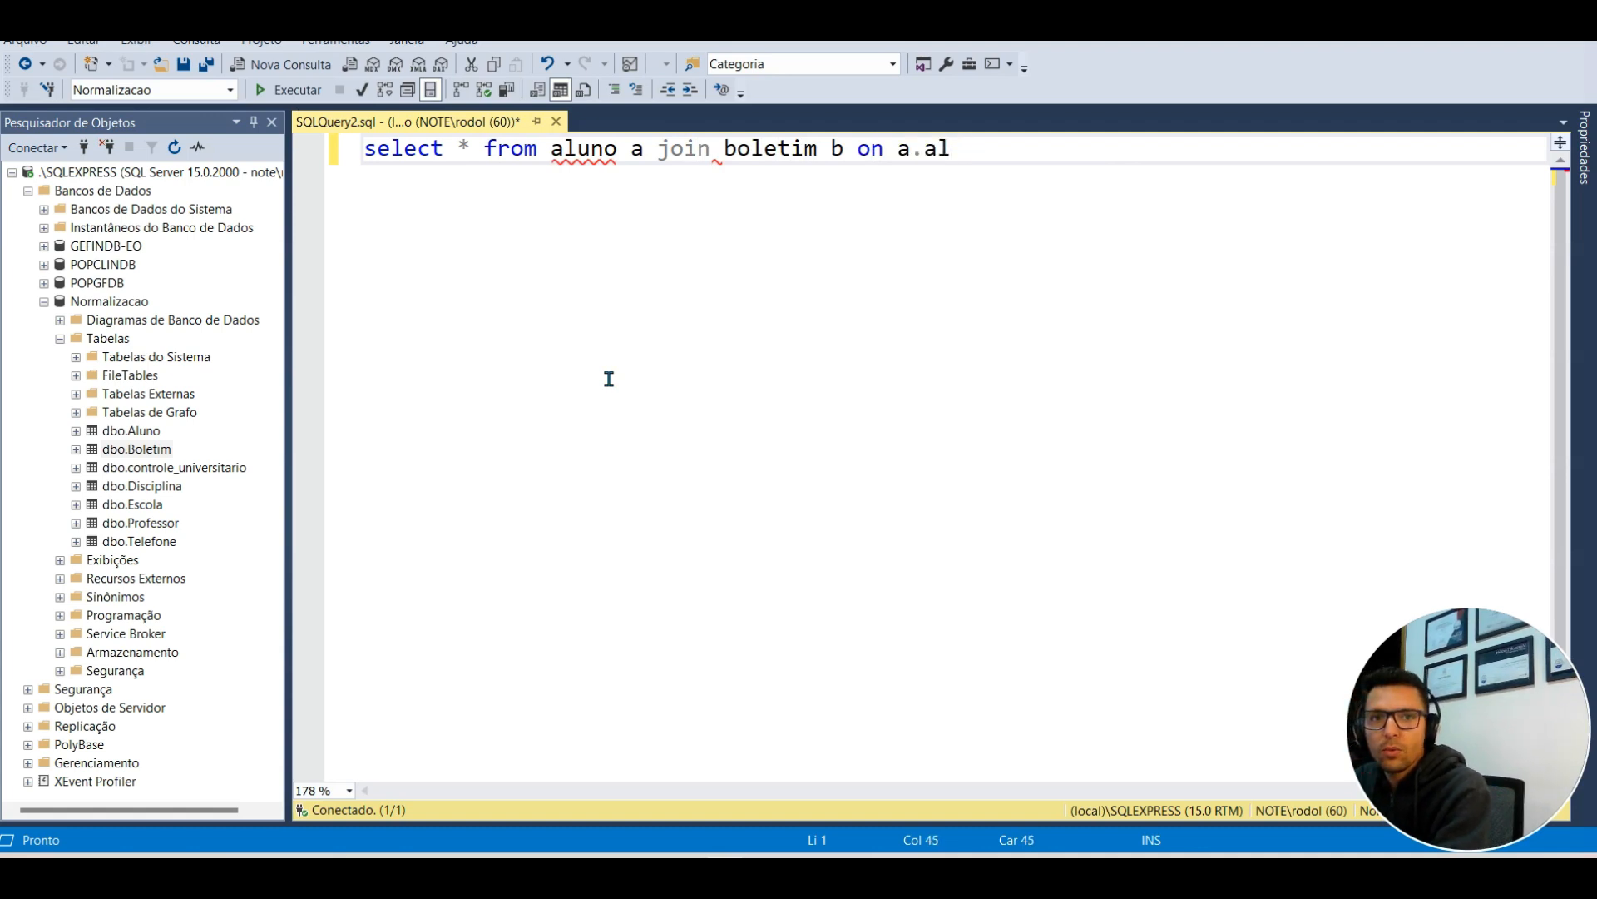
pyautogui.write('uniid = ')
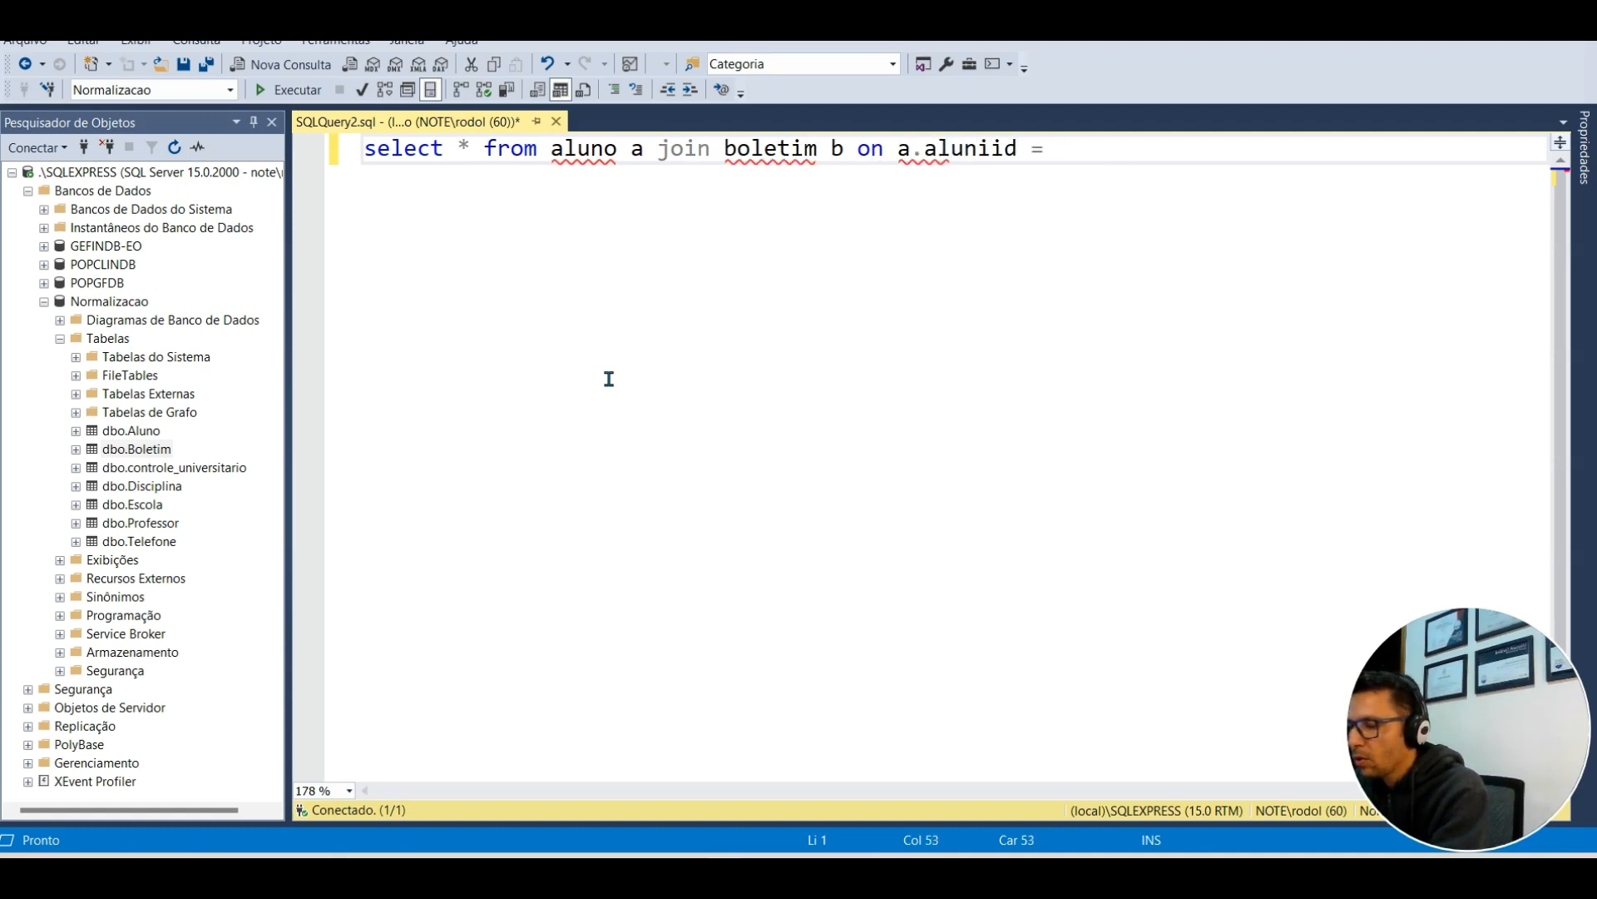
pyautogui.write('b.aluni')
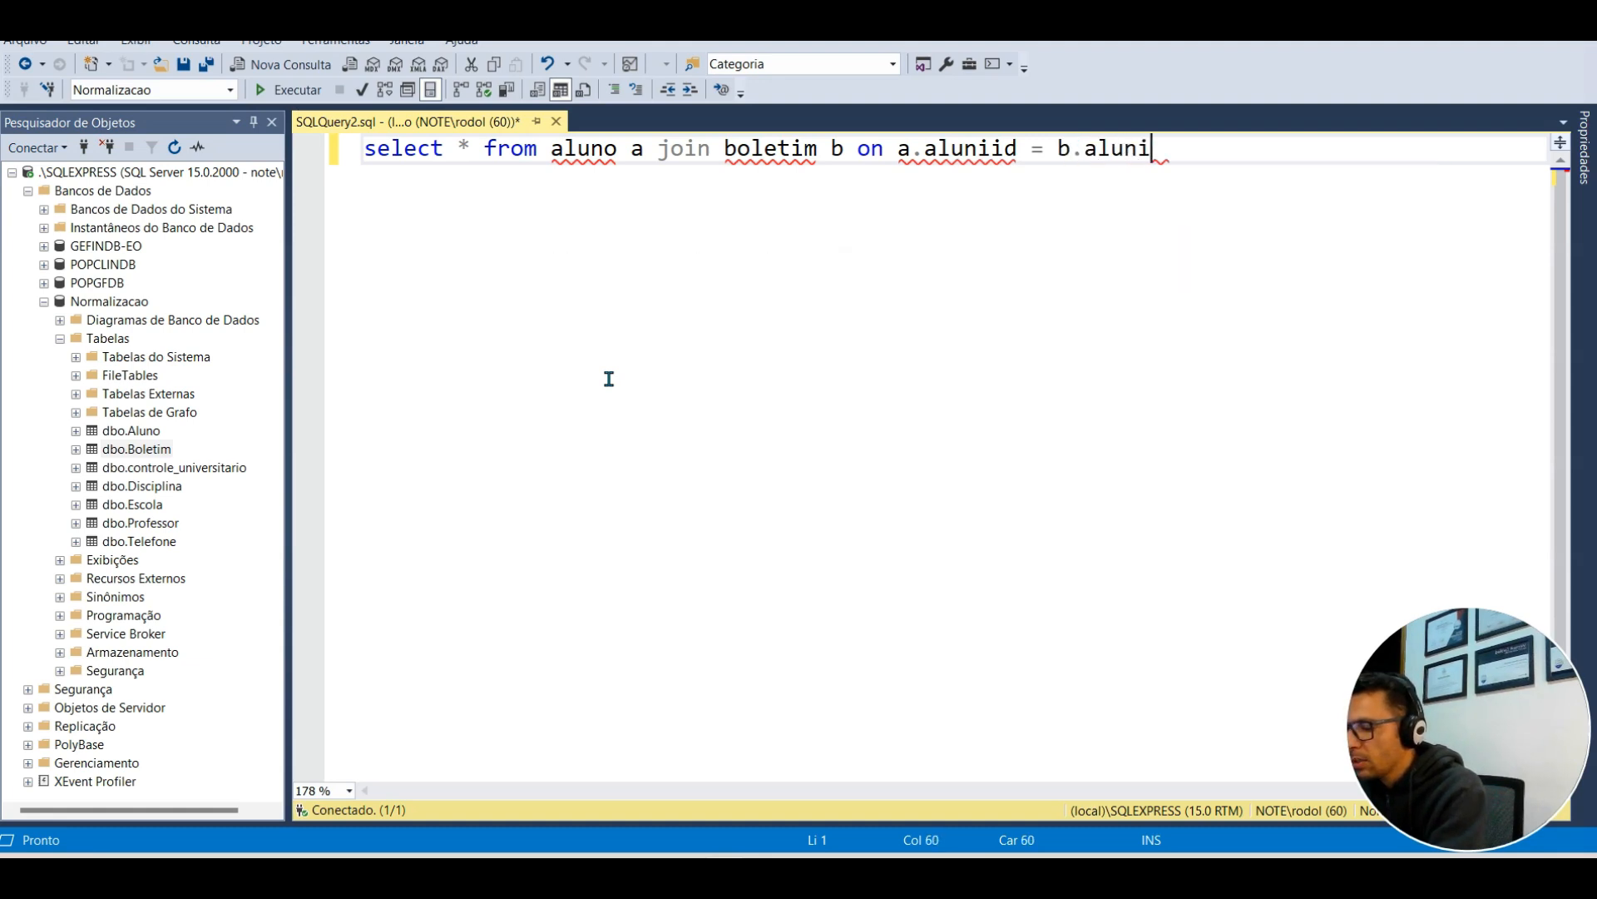
pyautogui.press('BackSpace')
# Step: Inspect the result grid's Nome, Nascimento and DataCriacao through BoletimId columns
pyautogui.write('oid')
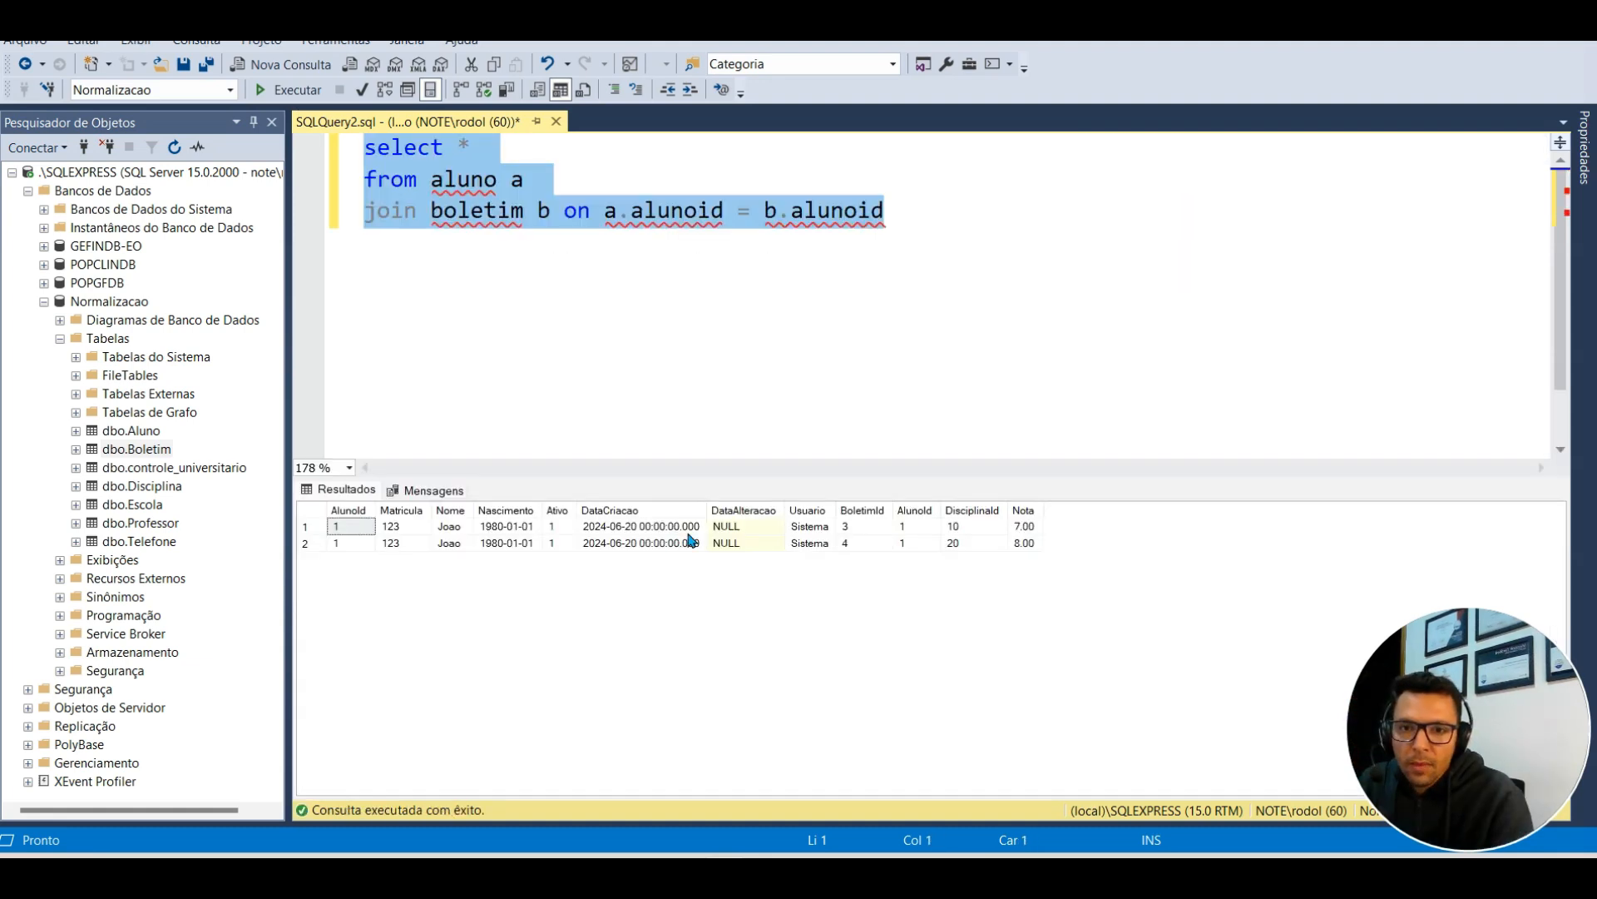
pyautogui.moveTo(451, 527); pyautogui.dragTo(659, 548)
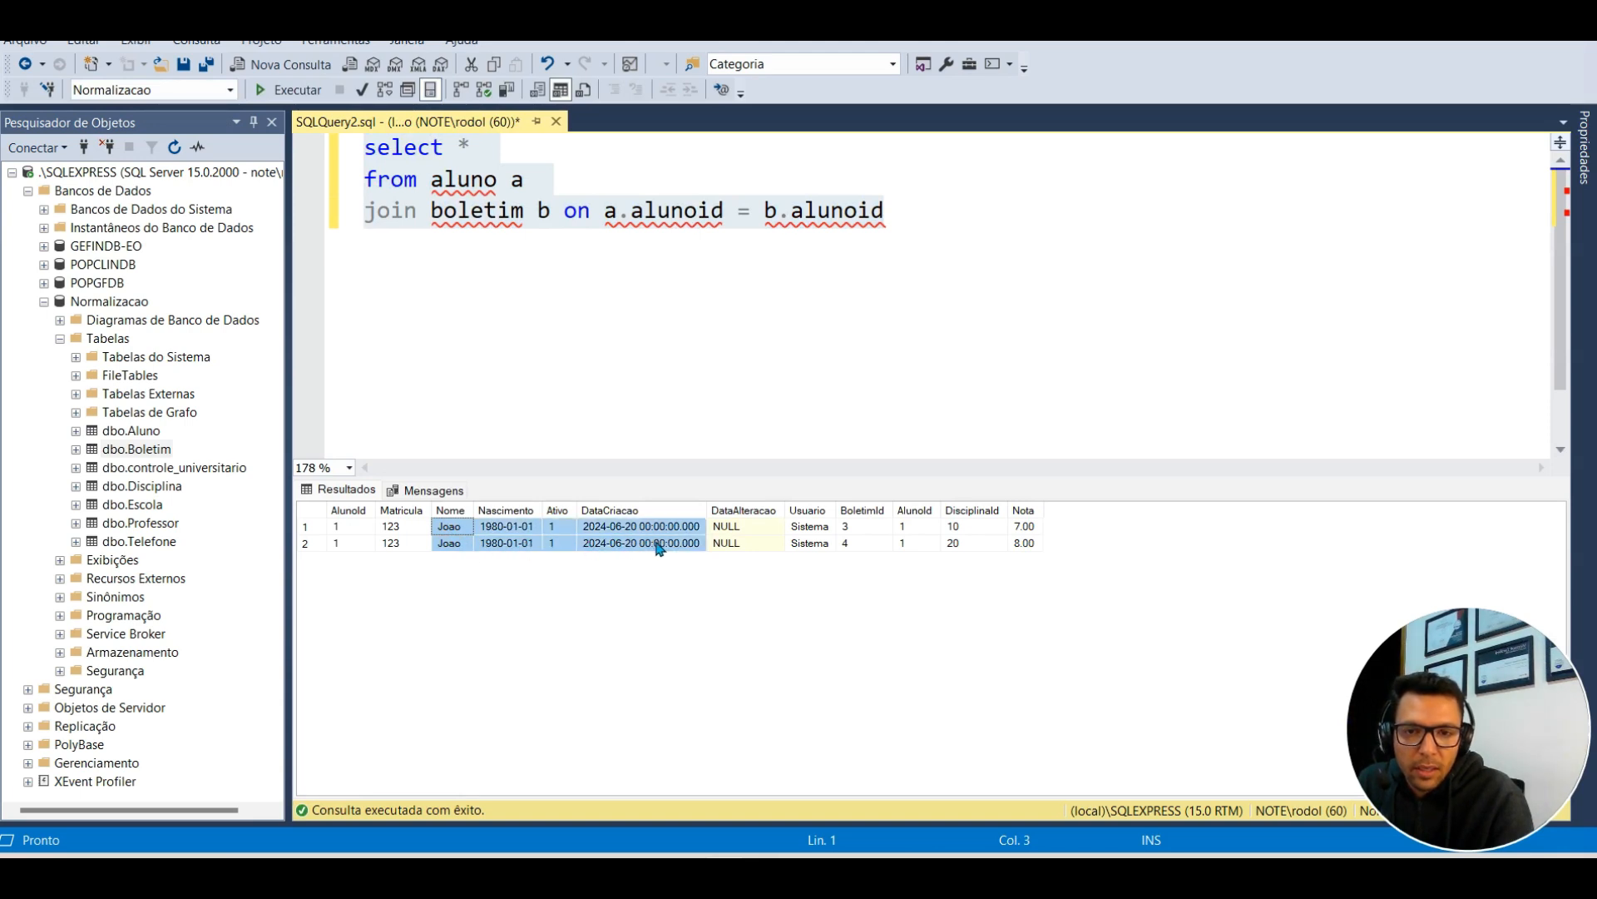
pyautogui.click(617, 530)
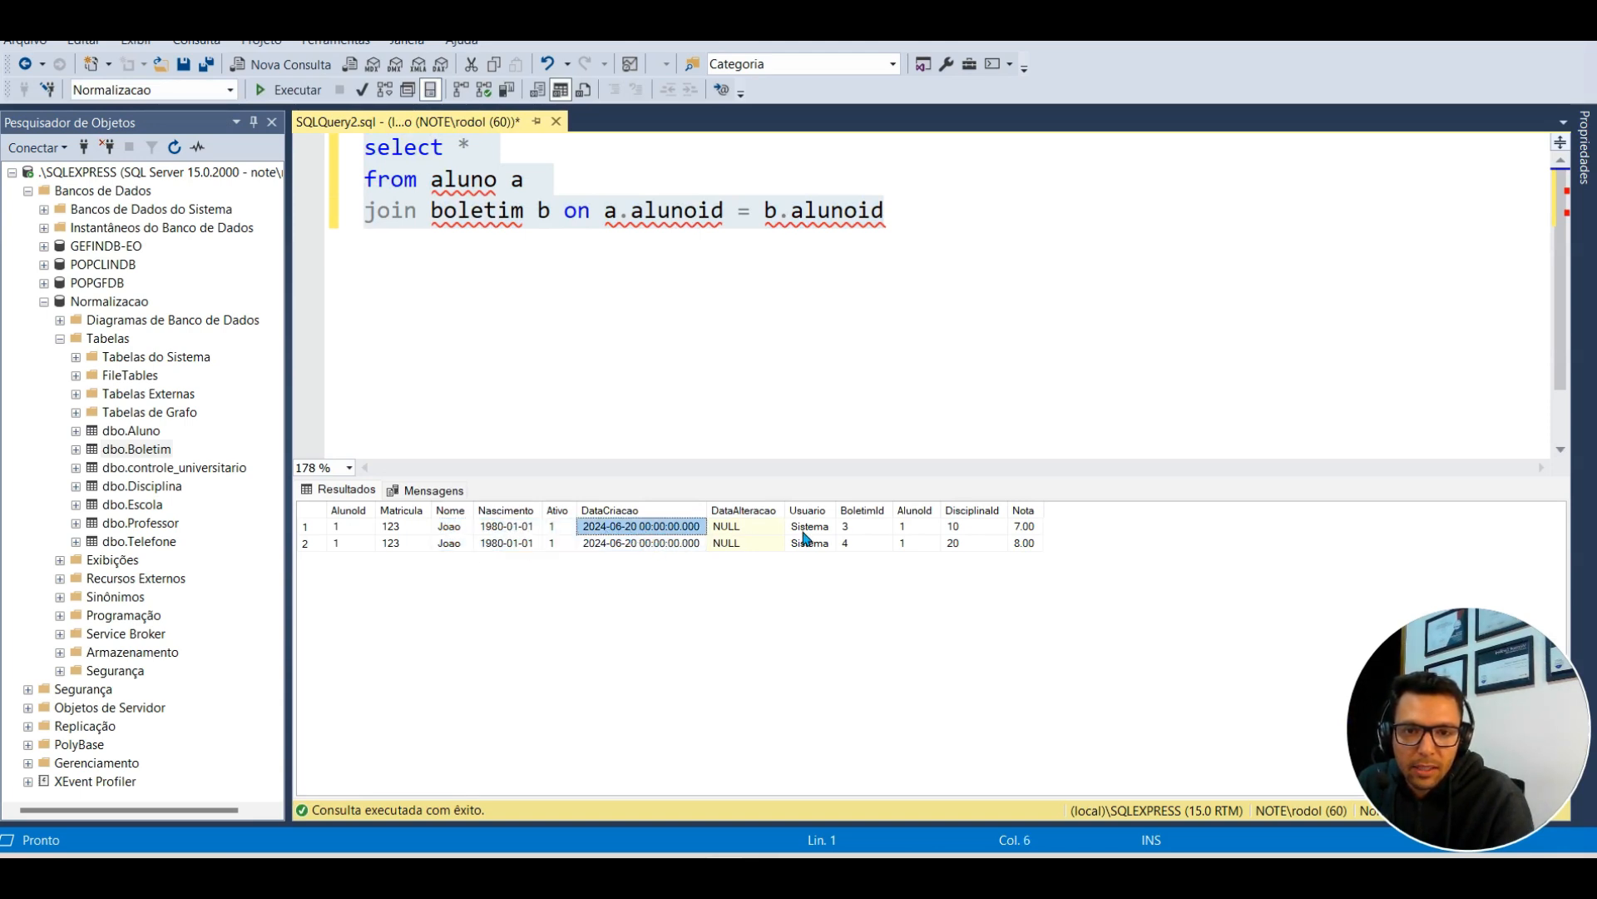
pyautogui.moveTo(840, 527); pyautogui.dragTo(597, 550)
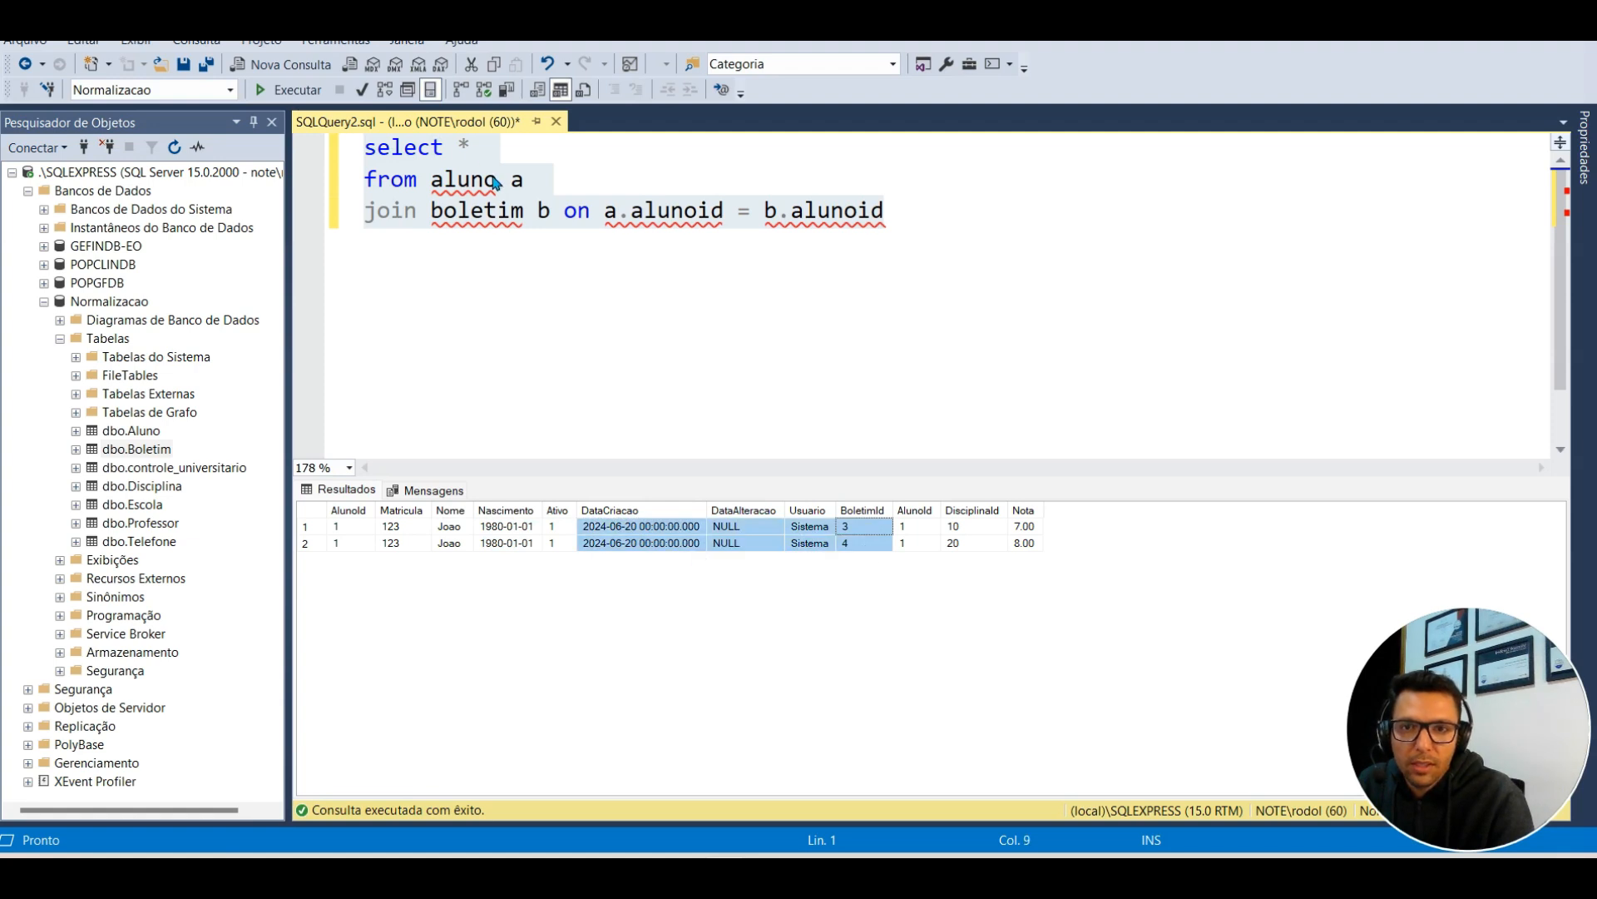
# Step: Replace the * in the select list with a.nome,
pyautogui.click(497, 147)
pyautogui.press('BackSpace')
pyautogui.write('a;')
pyautogui.press('BackSpace')
pyautogui.write('.nome,')
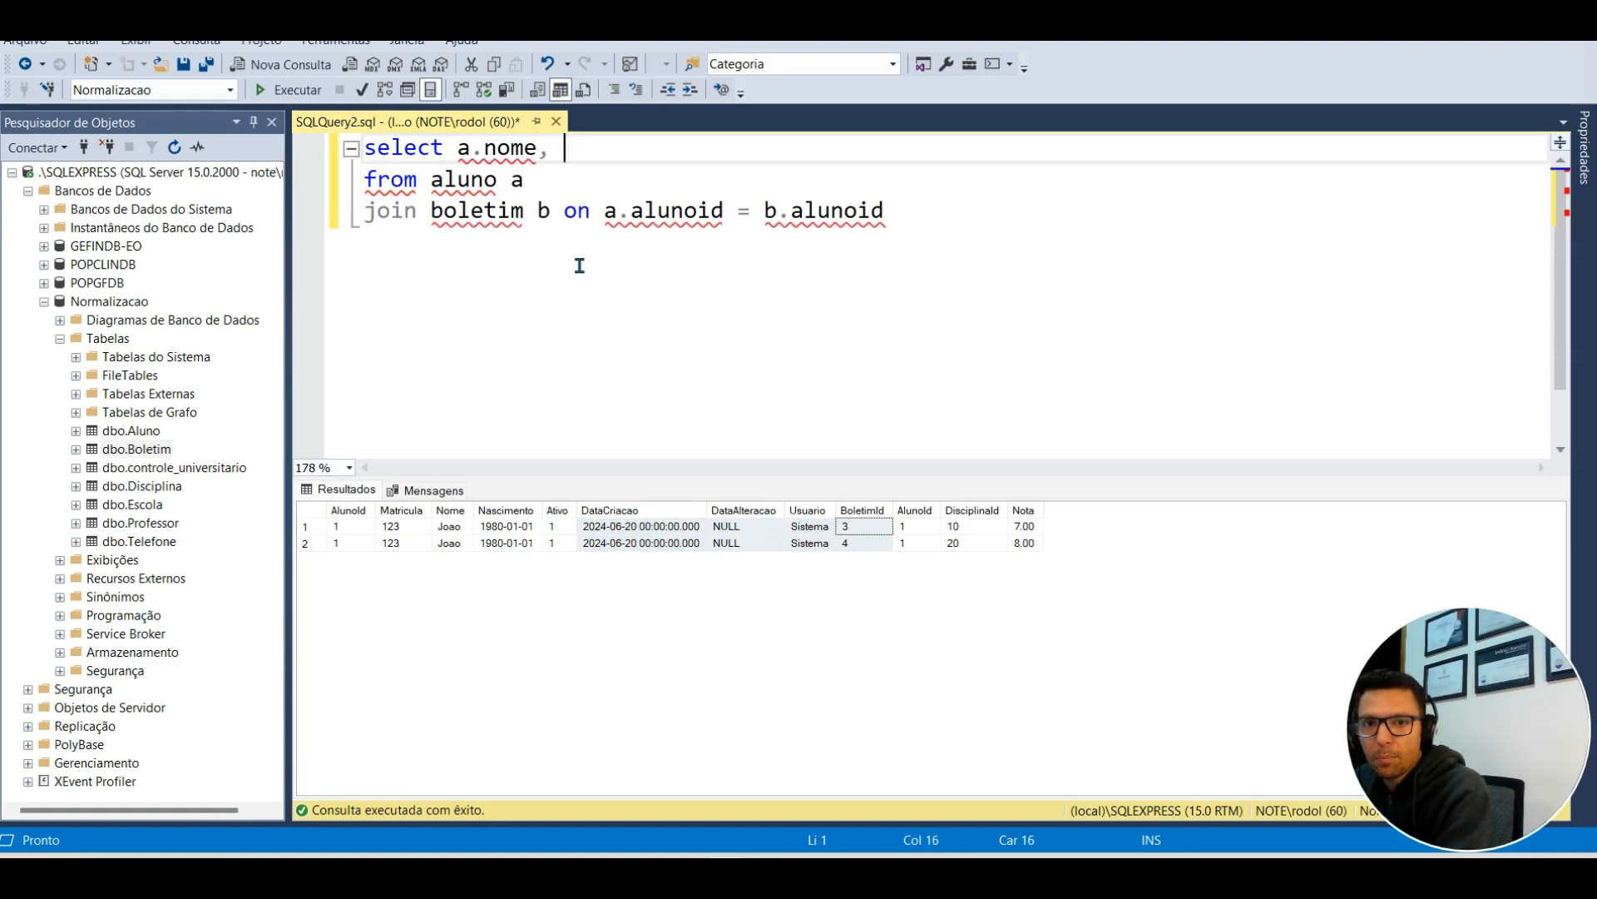
pyautogui.click(948, 209)
# Step: Add 'join disciplina d on d.disciplinaid = b.disciplinaid' and extend the select list with d.nome, b.nota
pyautogui.press('Return')
pyautogui.write('join disci')
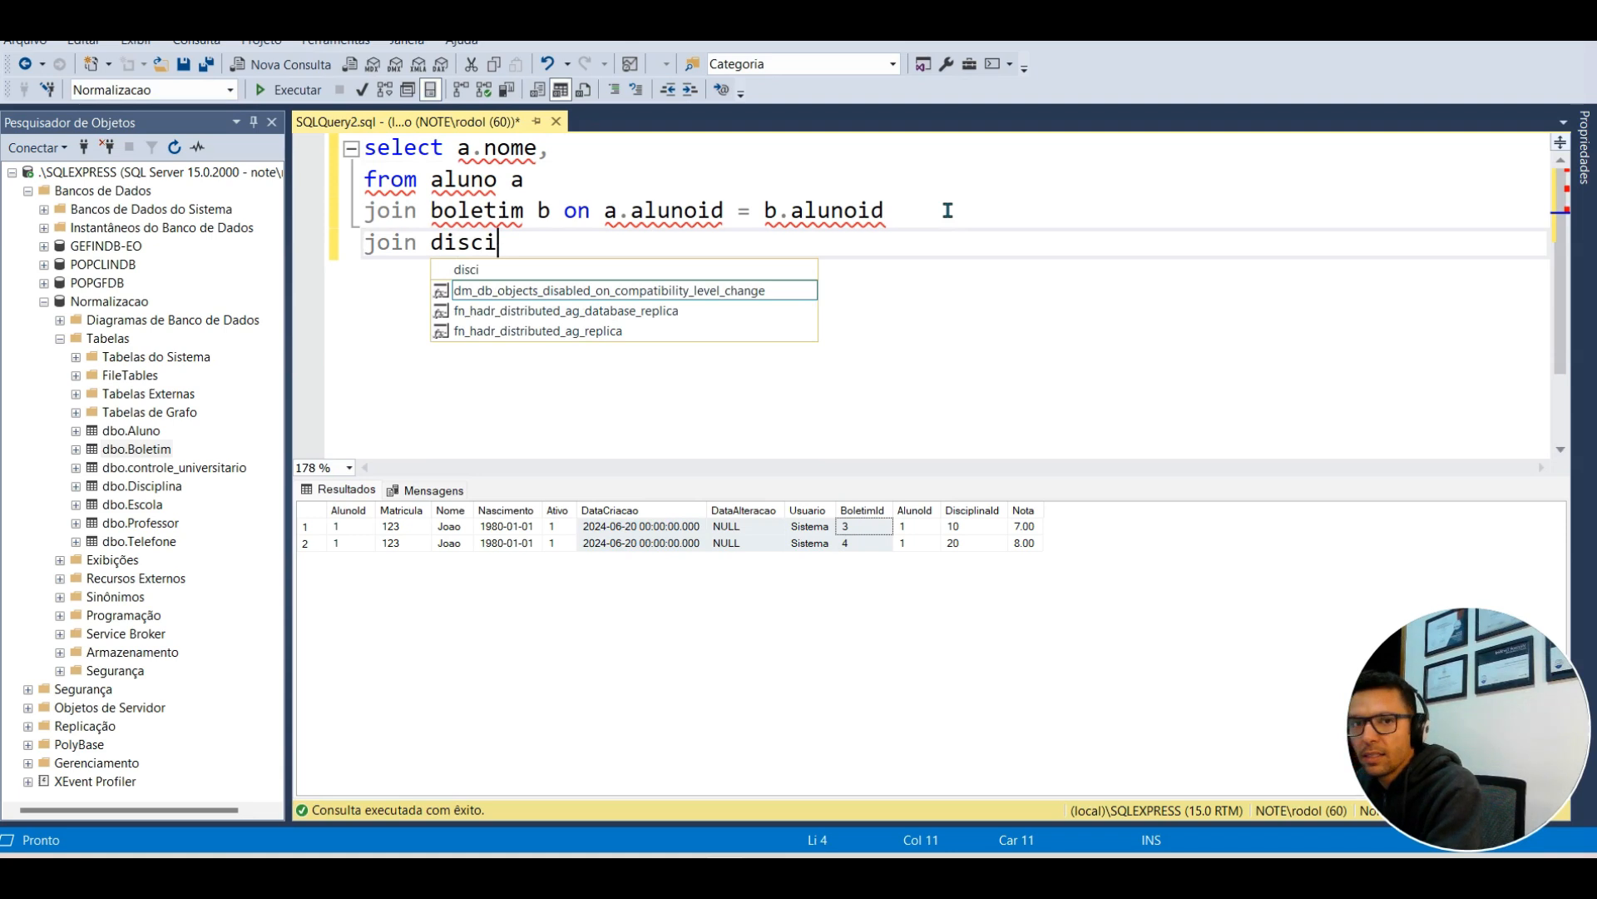
pyautogui.write('plina d on d')
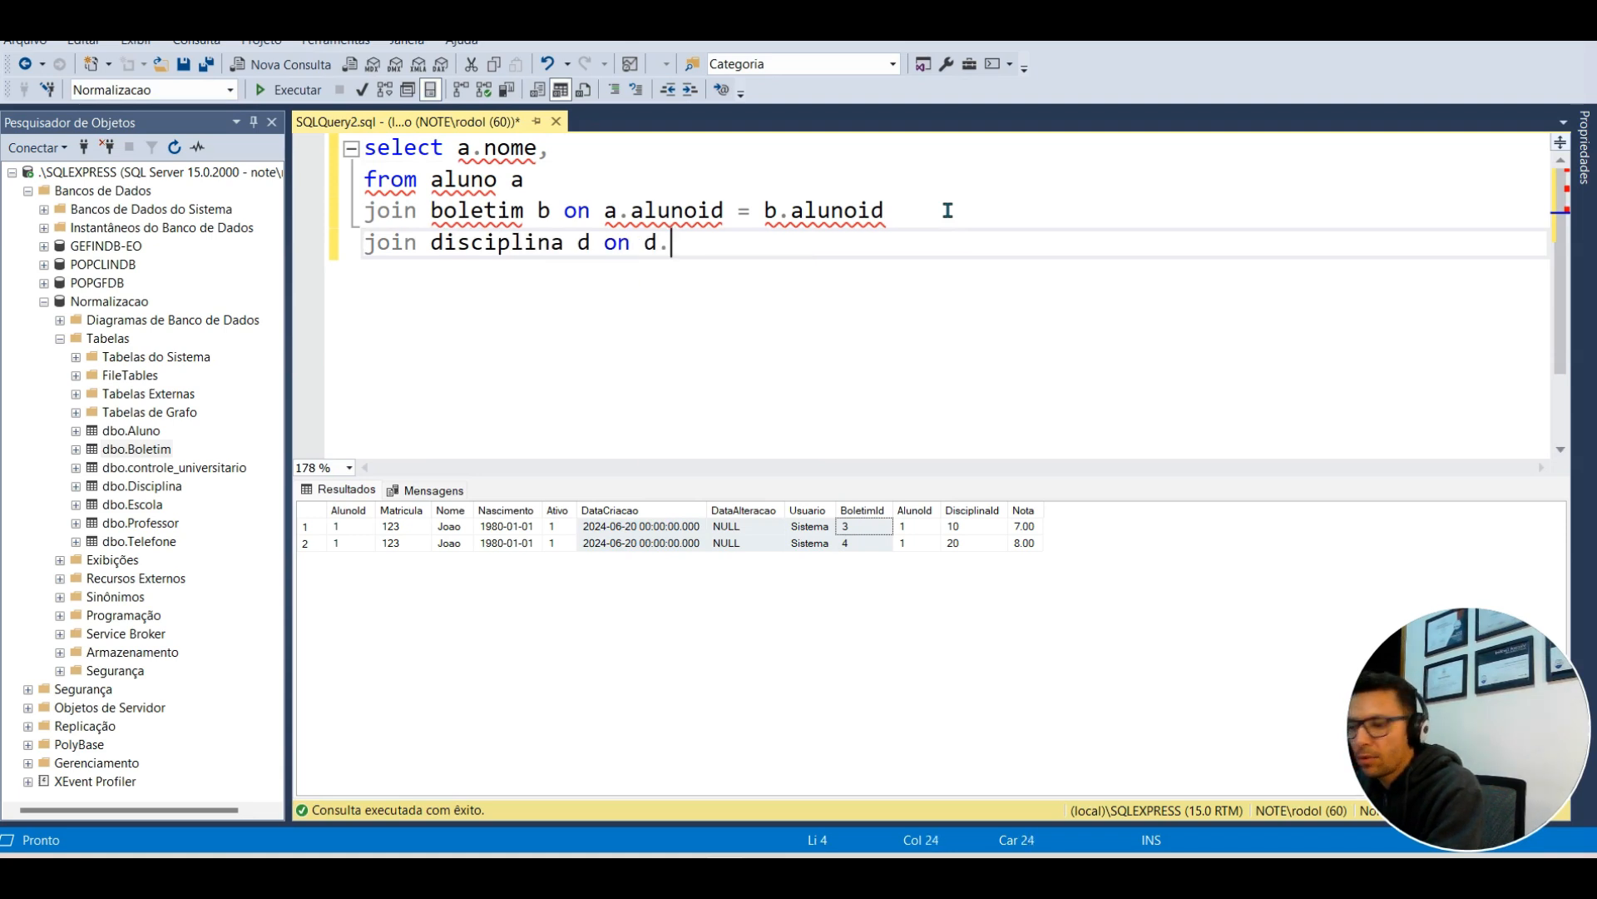
pyautogui.write('.disc')
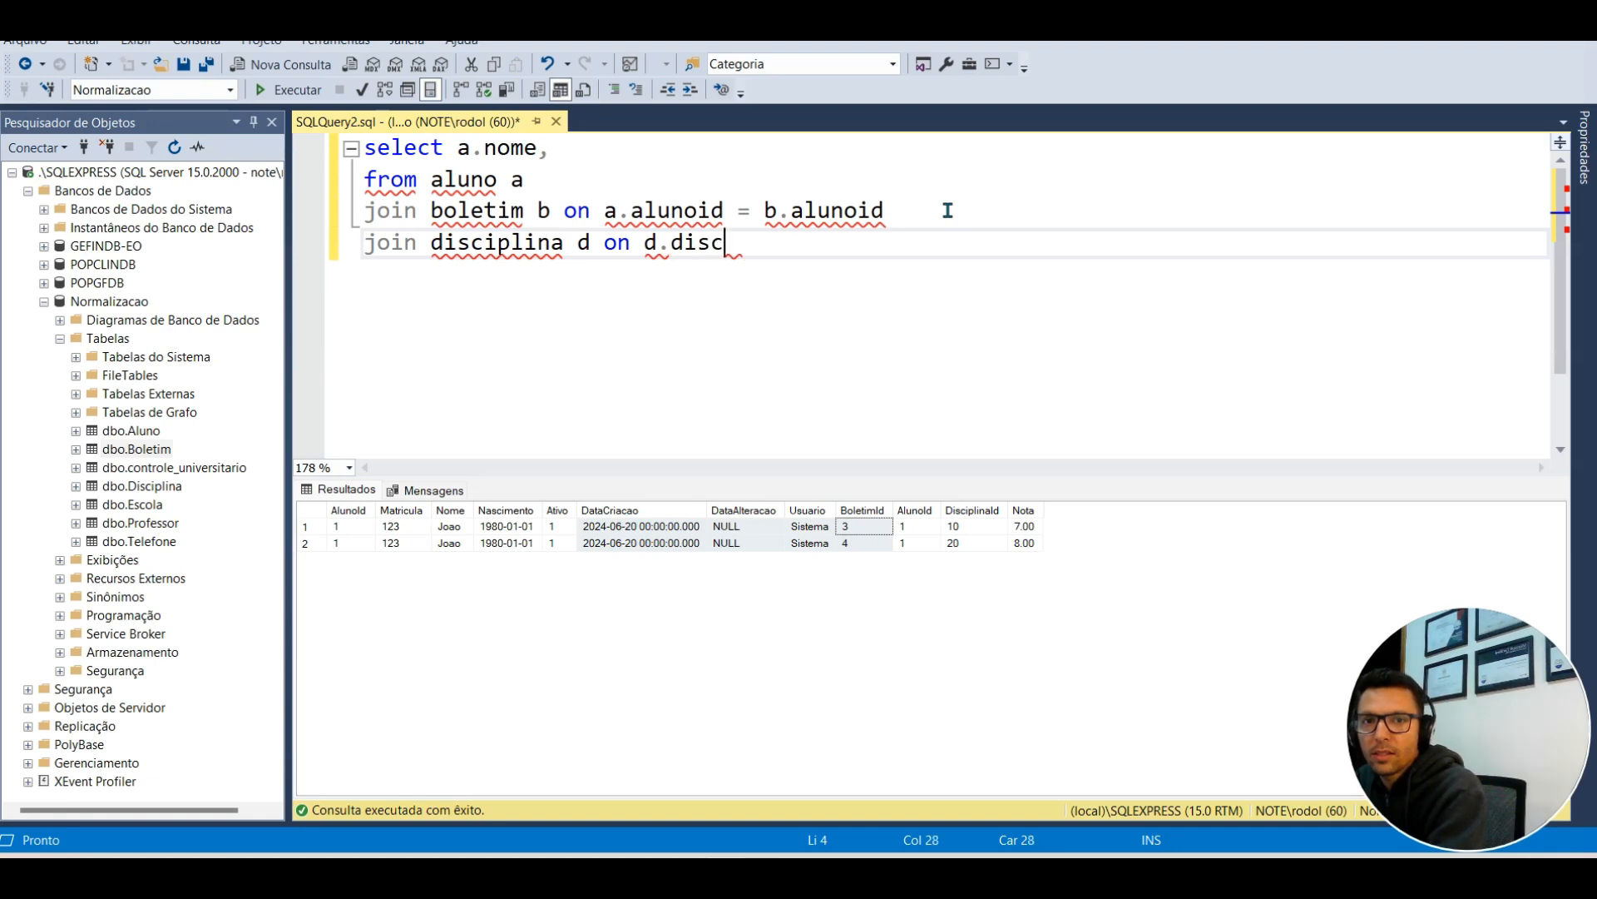
pyautogui.write('iplinaid = ')
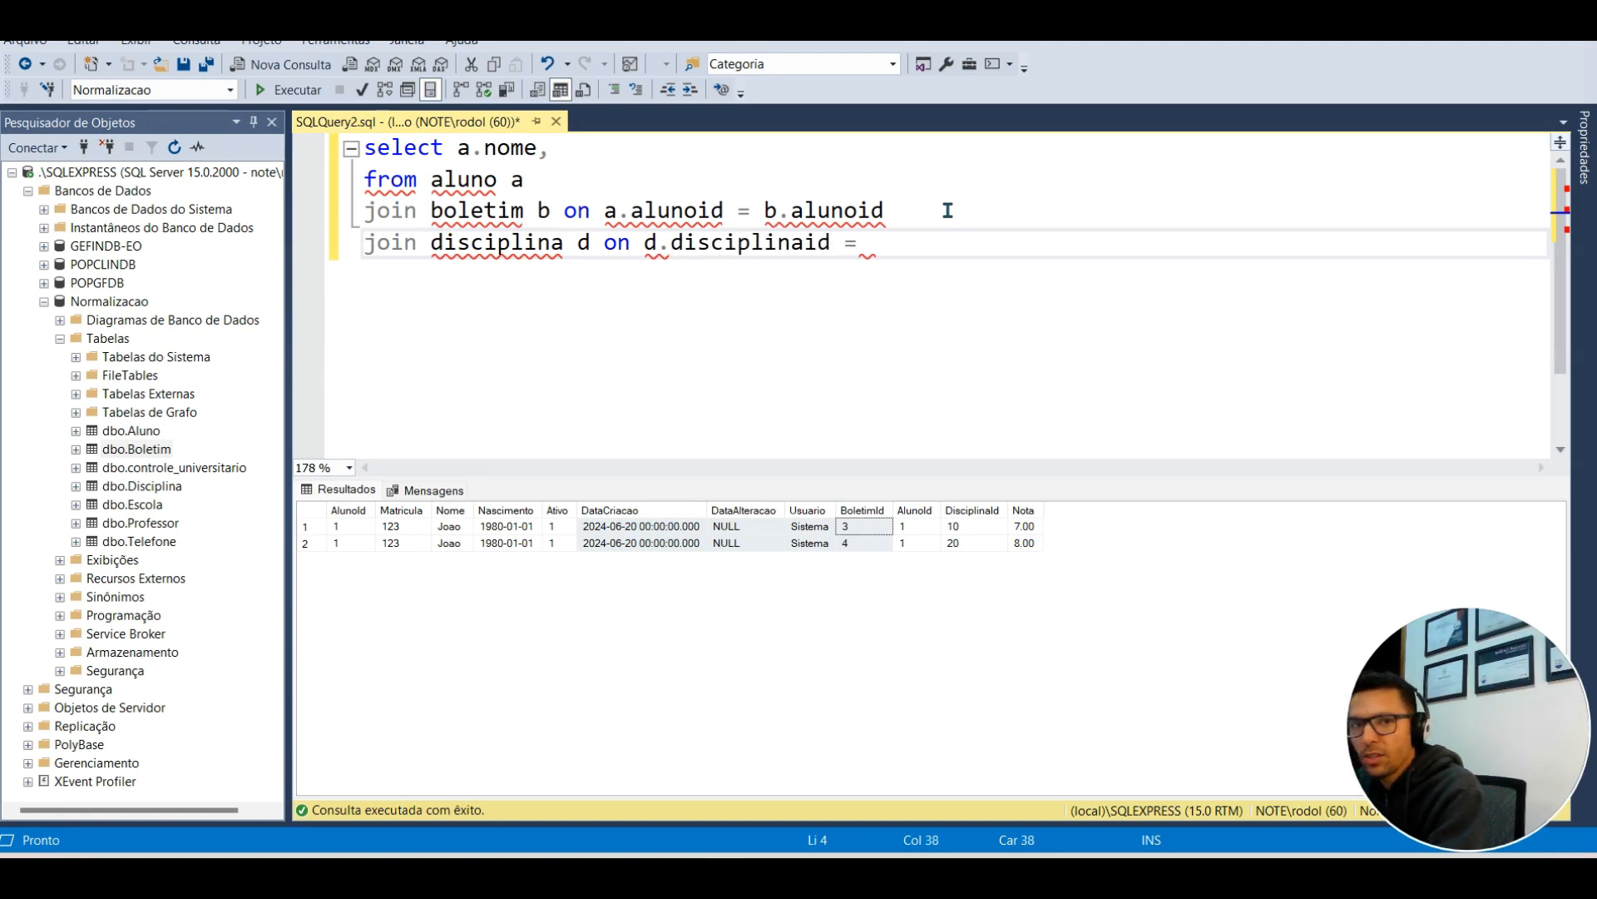
pyautogui.write('b.dis')
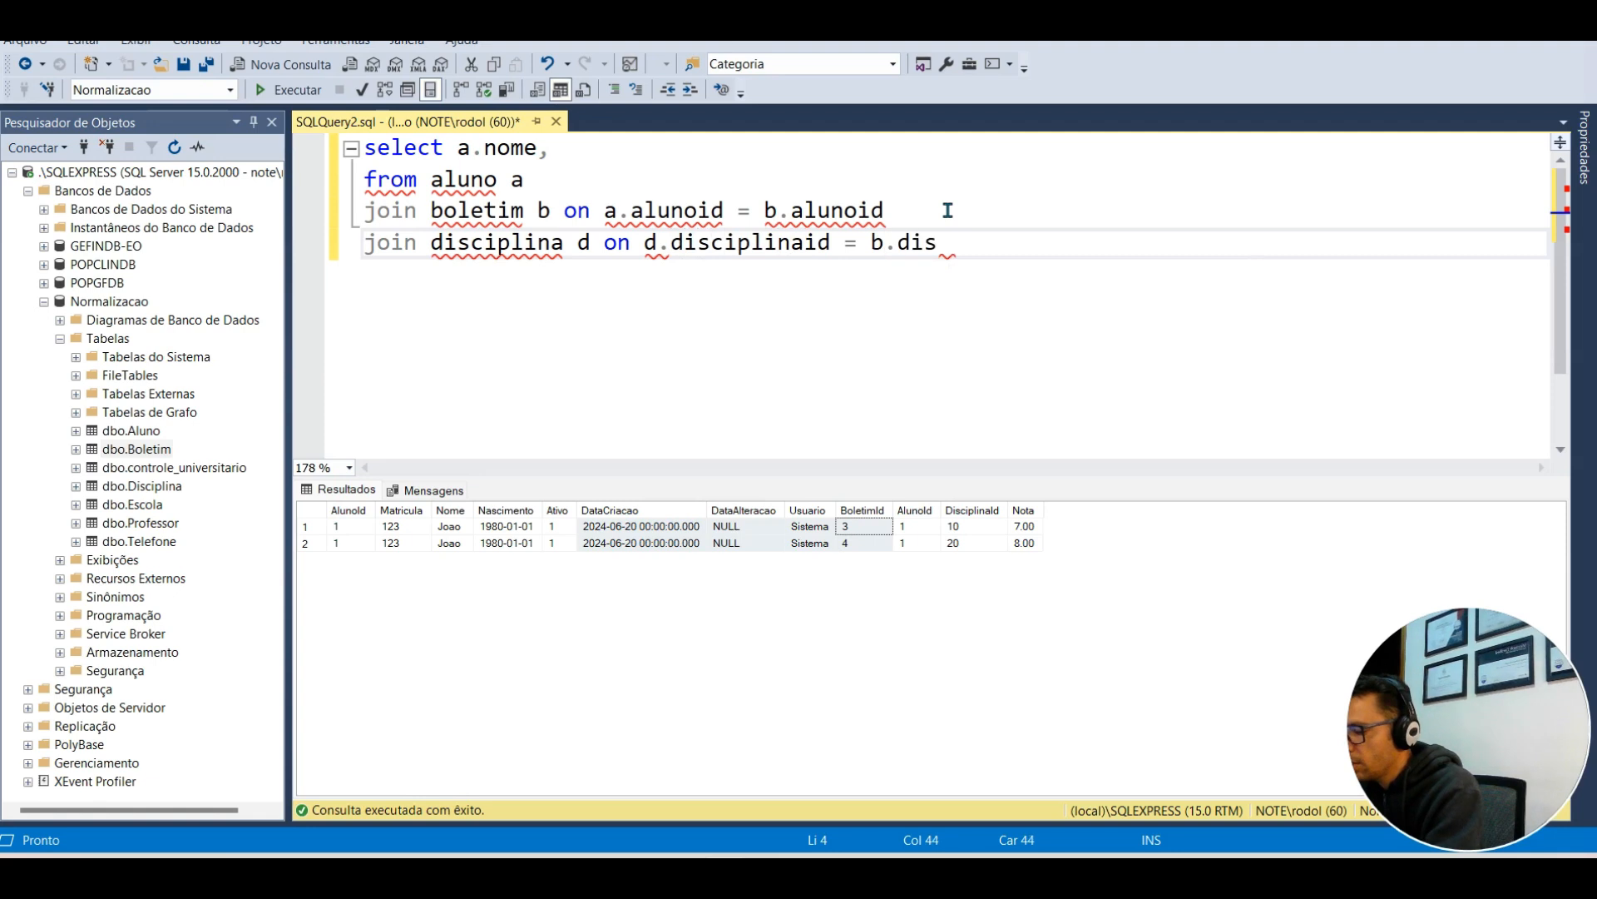
pyautogui.write('ciplinaid')
pyautogui.press('Up')
pyautogui.press('Up')
pyautogui.press('Up')
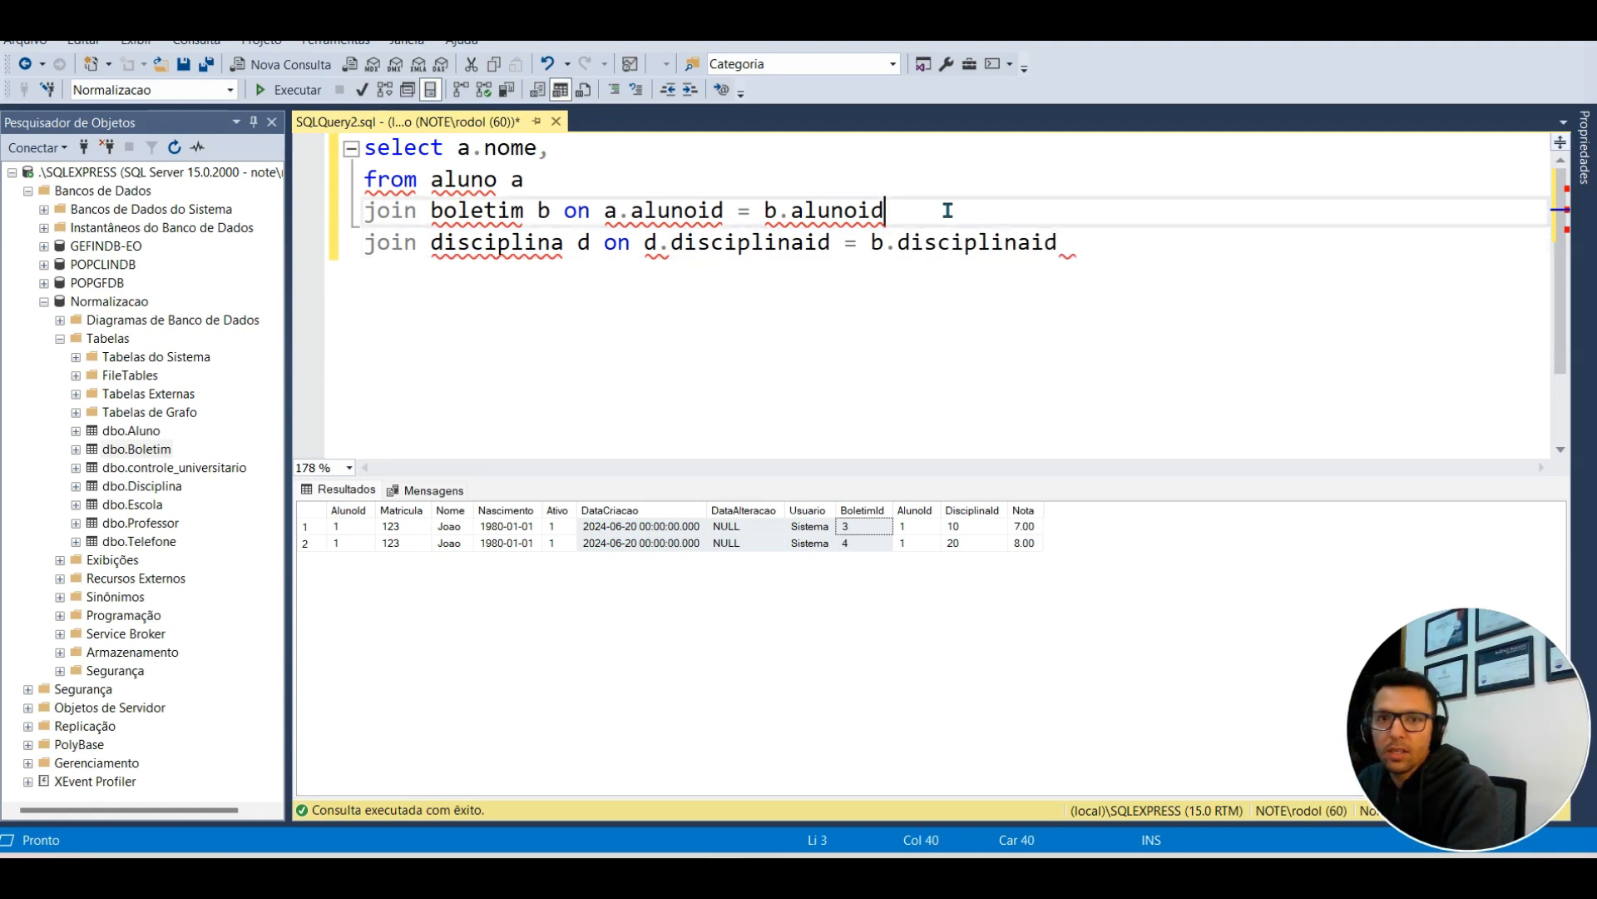
pyautogui.write('d.nom')
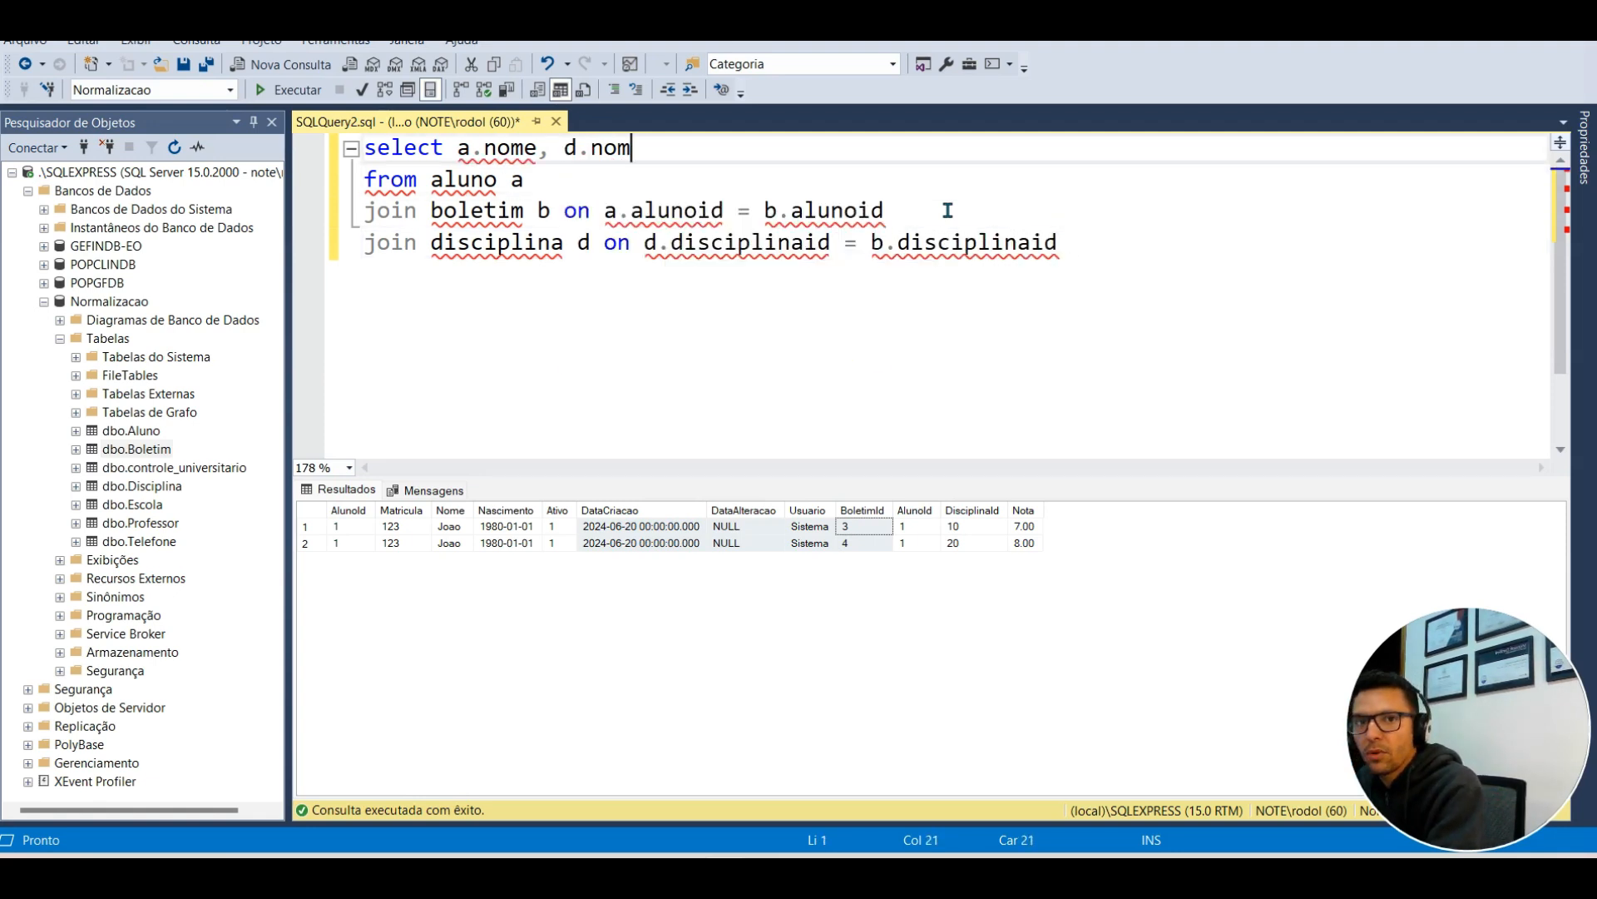
pyautogui.write('e, b.nota')
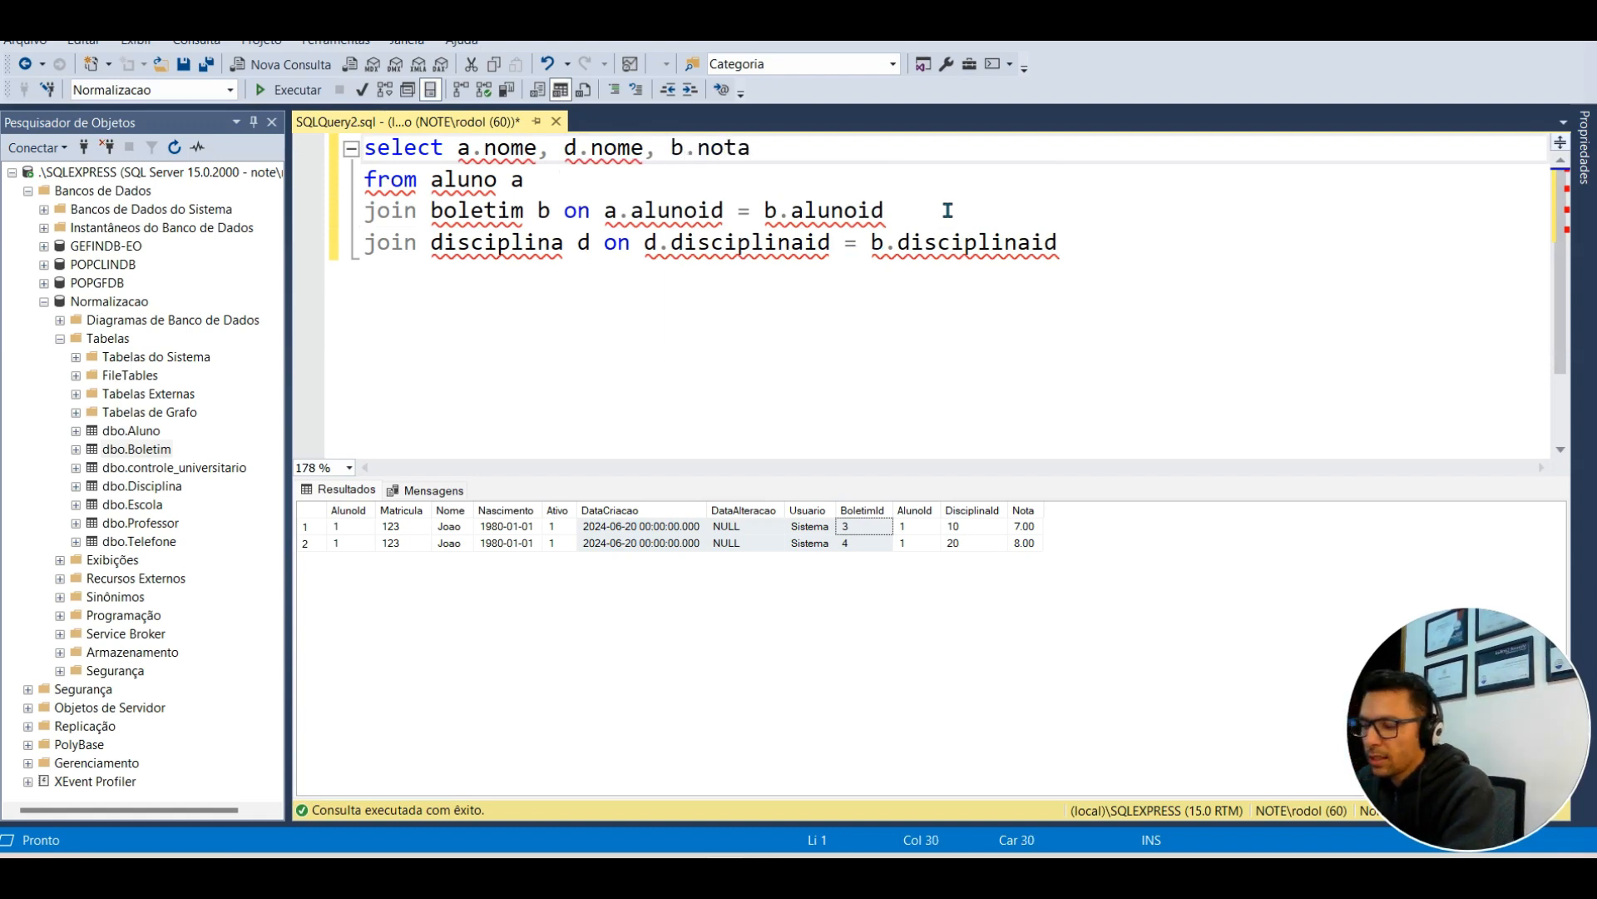
# Step: Run the query, check the Matematica 7.00 and Fisica 8.00 rows, then select the whole query
pyautogui.press('F5')
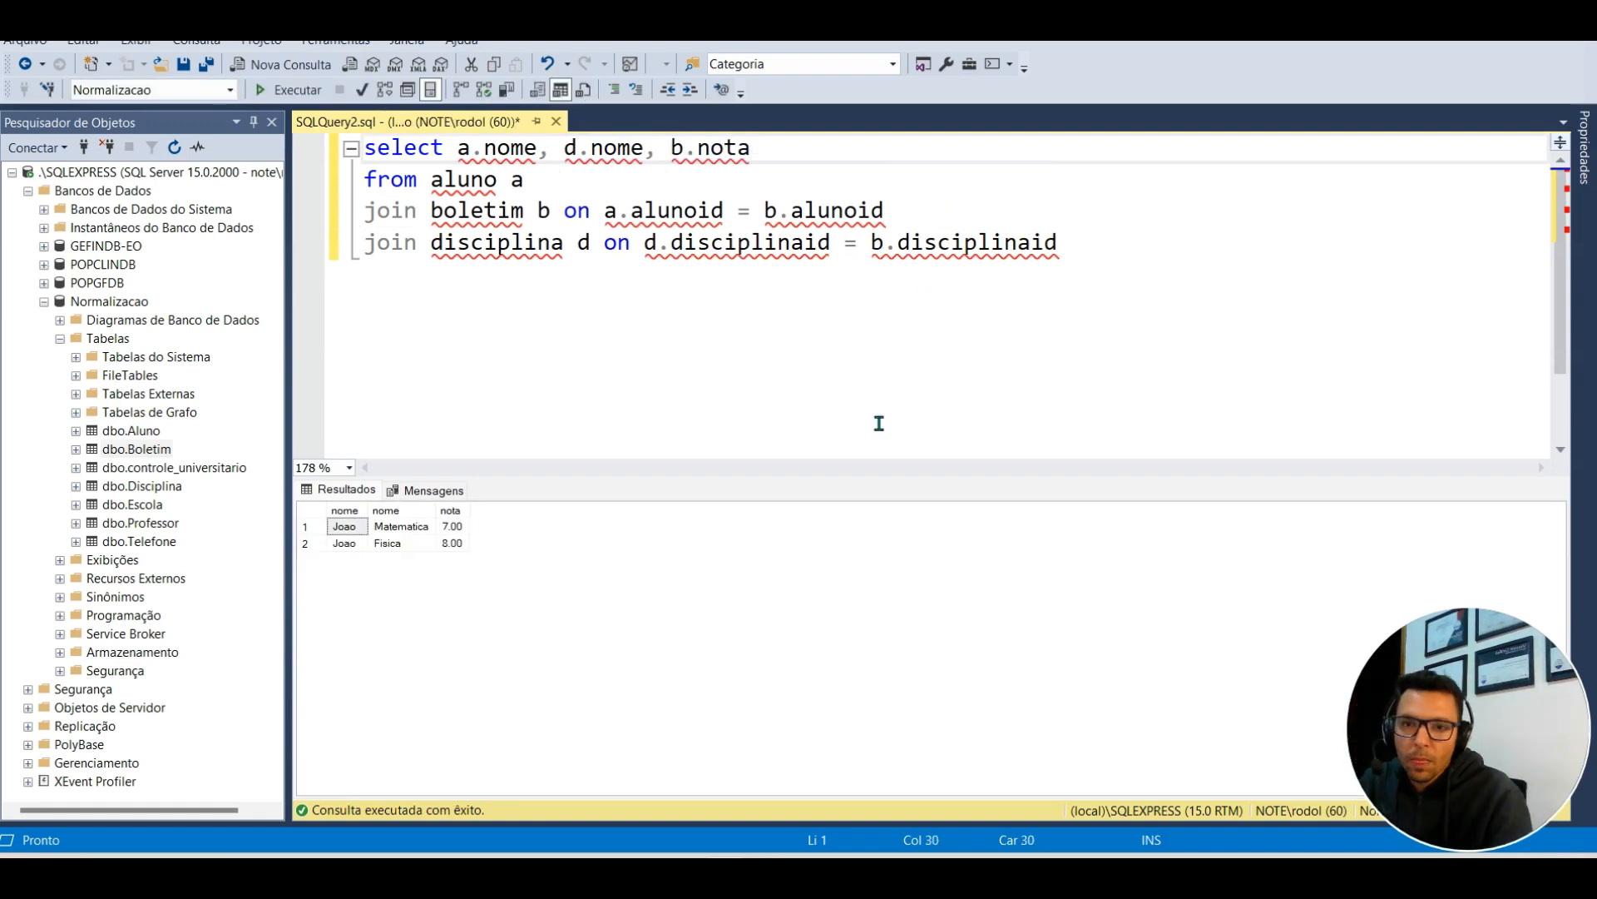
pyautogui.moveTo(349, 529); pyautogui.dragTo(449, 535)
pyautogui.moveTo(345, 546); pyautogui.dragTo(454, 548)
pyautogui.click(455, 528)
pyautogui.click(546, 210)
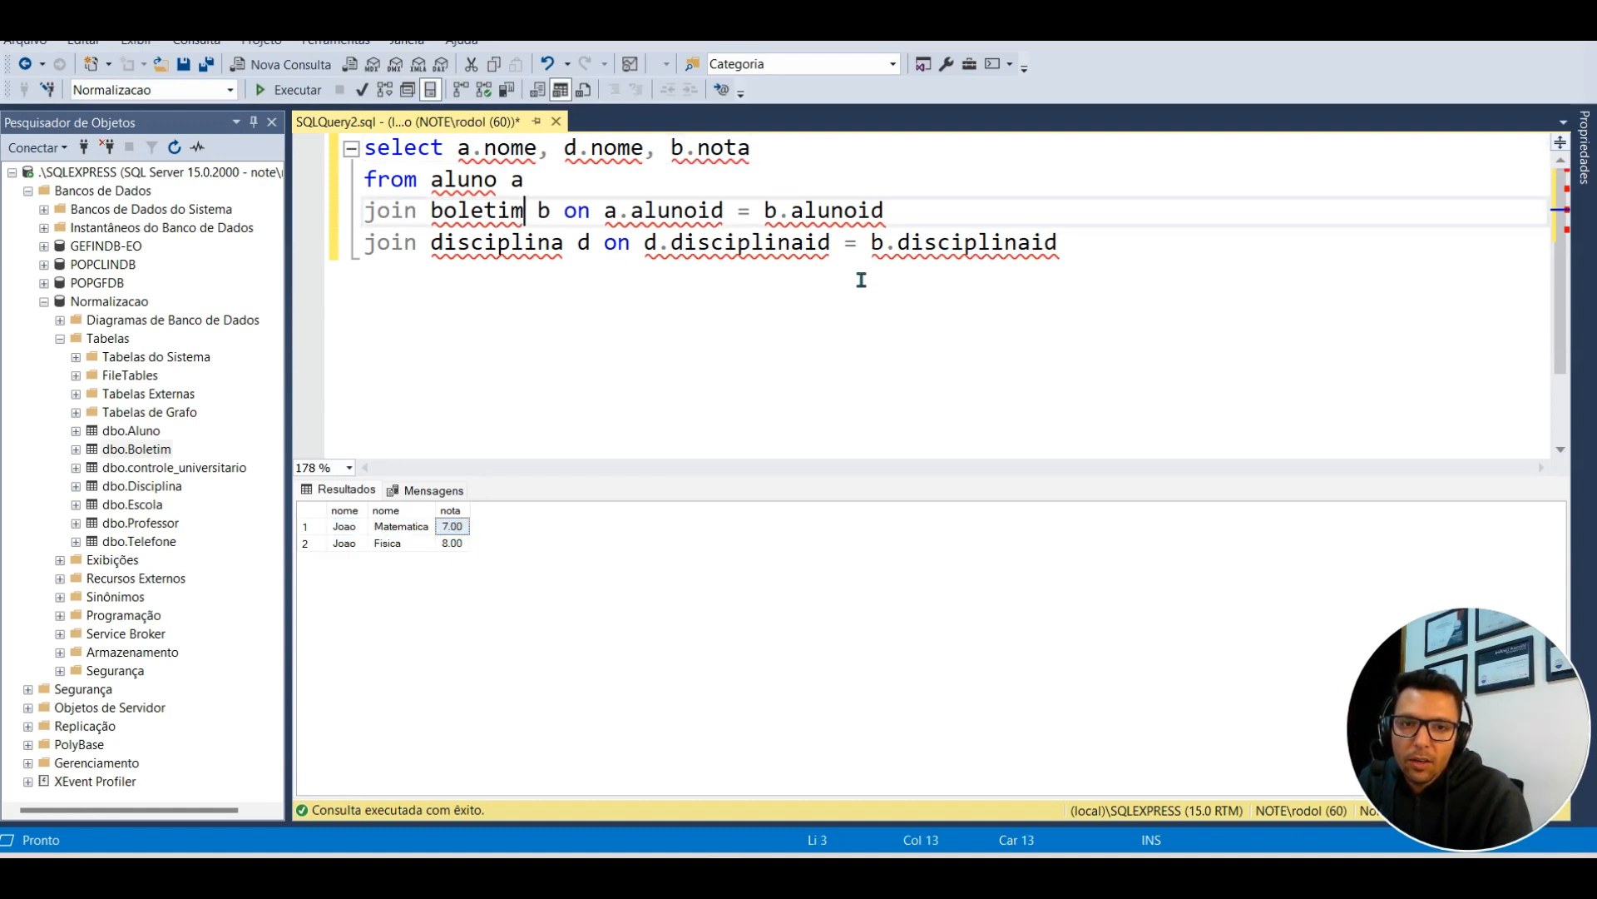
pyautogui.moveTo(1044, 246); pyautogui.dragTo(325, 160)
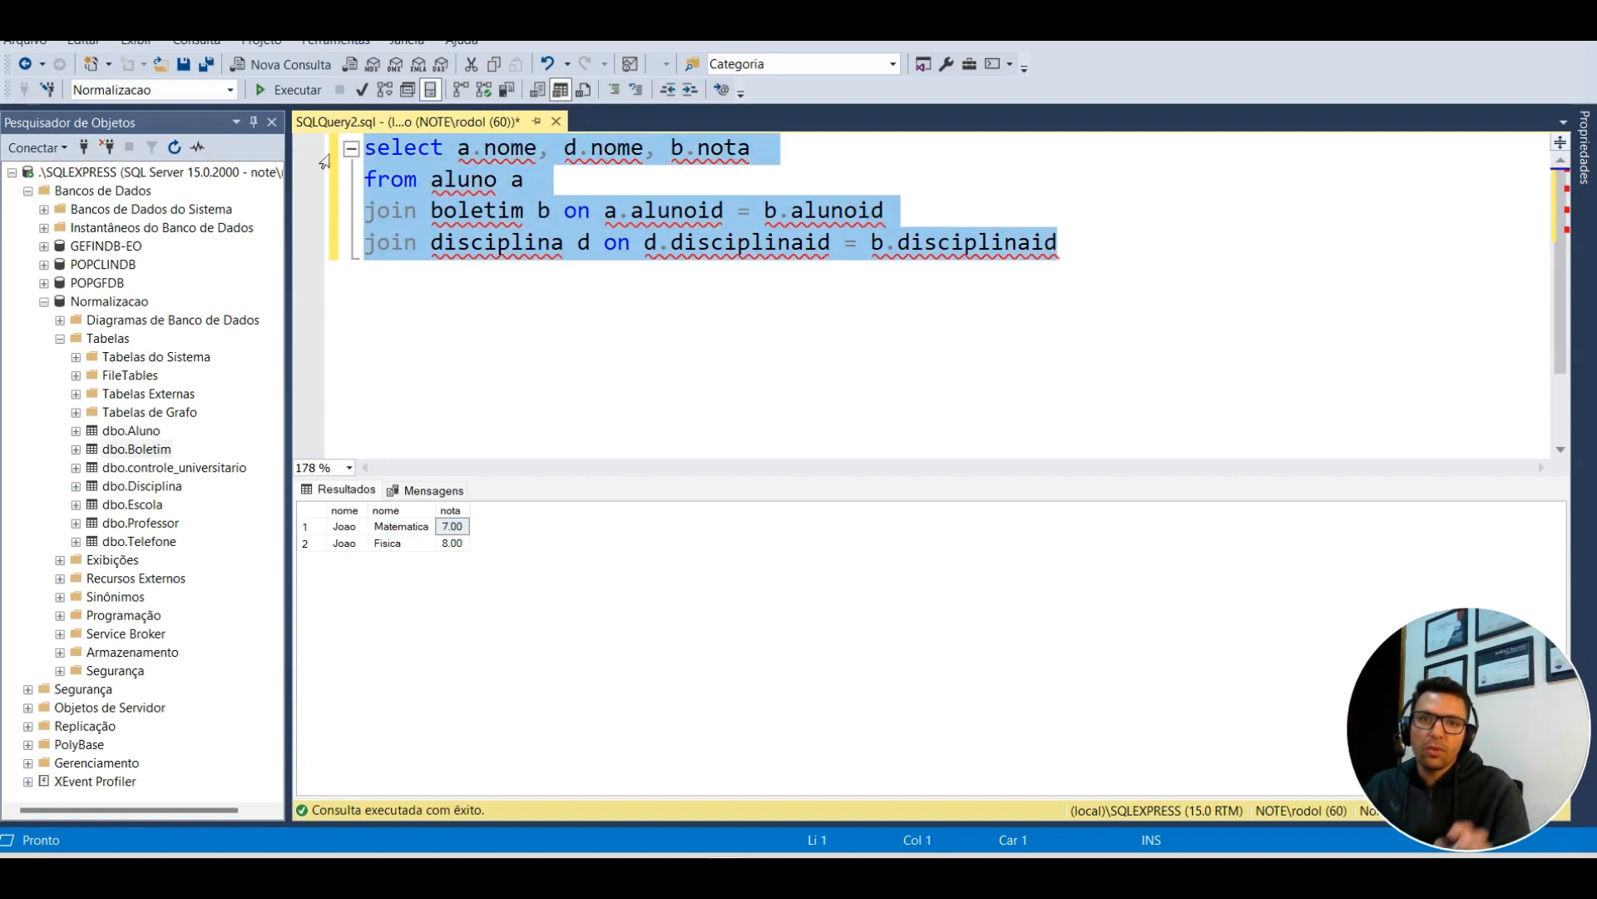